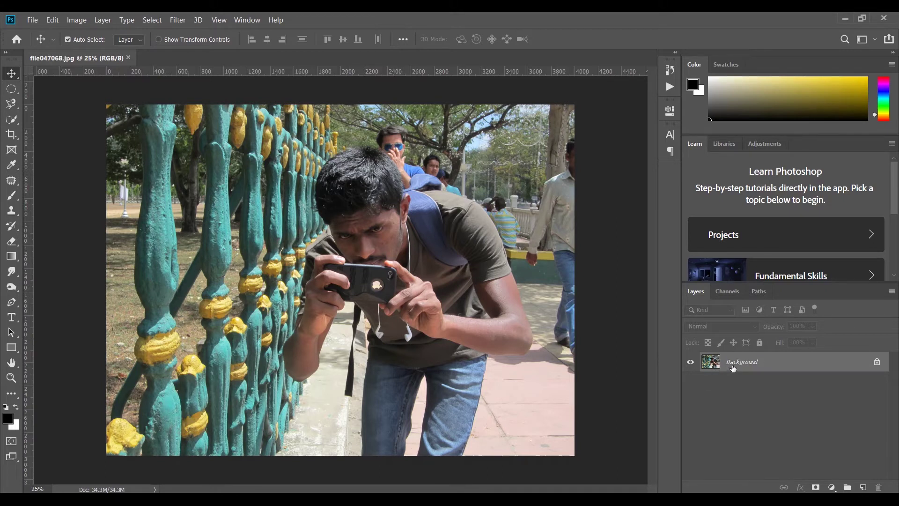
Unlock the Background layer to turn it into a regular editable layer.
double_click(806, 367)
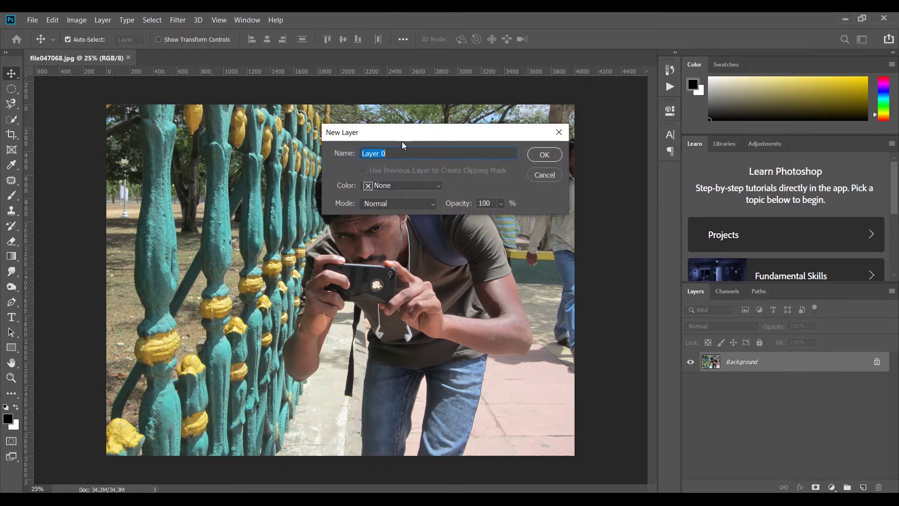
left_click(544, 157)
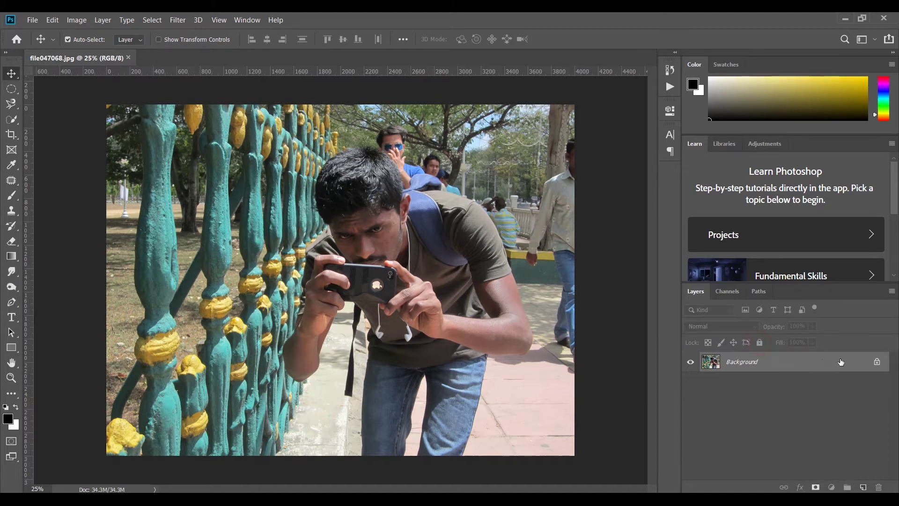
left_click(877, 362)
key("ctrl+z")
left_click(877, 361)
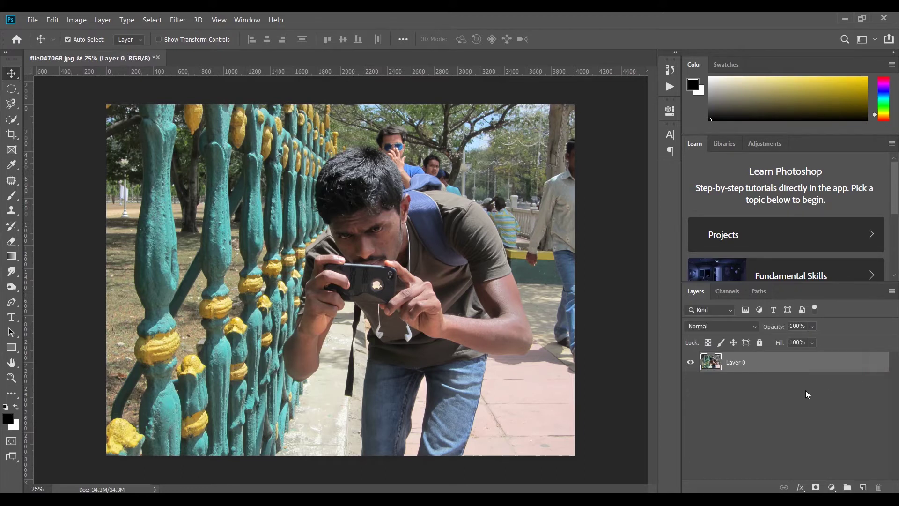
Lock all attributes of the photo layer, release the lock again and deselect the layer.
left_click(760, 344)
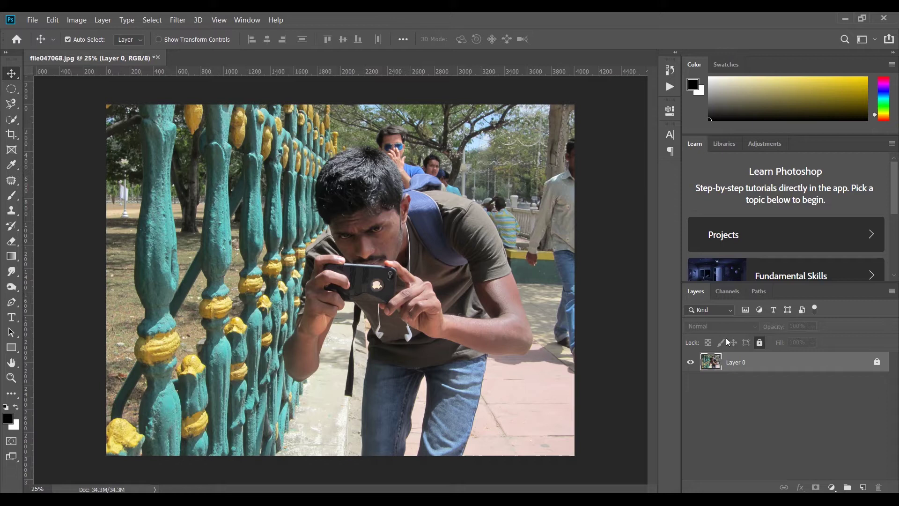
left_click(759, 343)
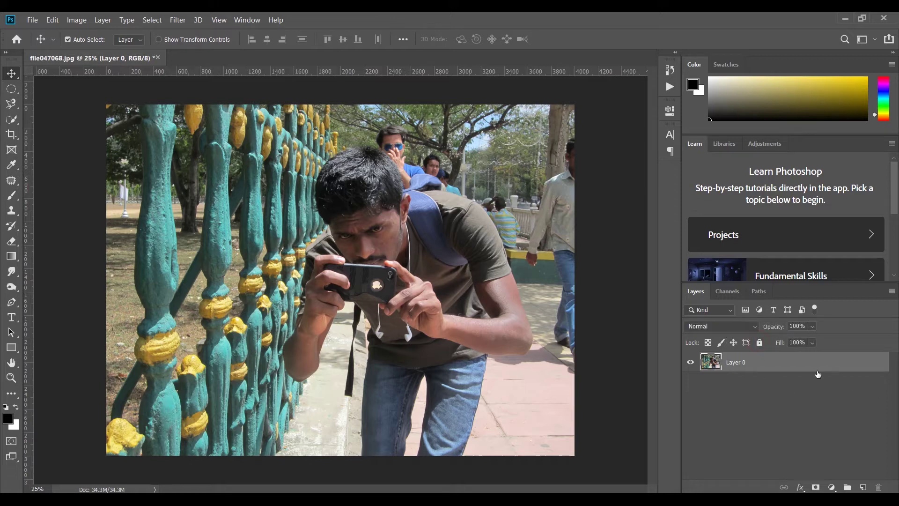
left_click(764, 407)
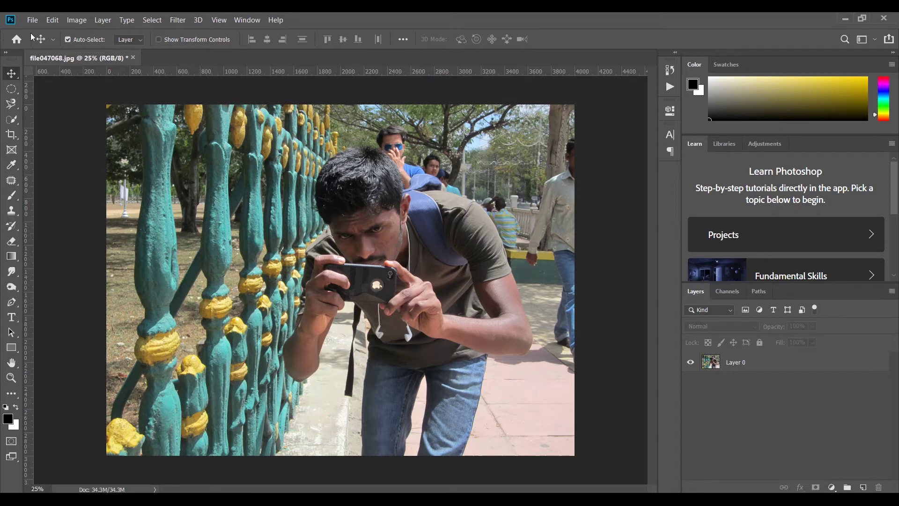
Set the canvas size to 1920 by 1080 pixels and accept the clipping.
left_click(85, 21)
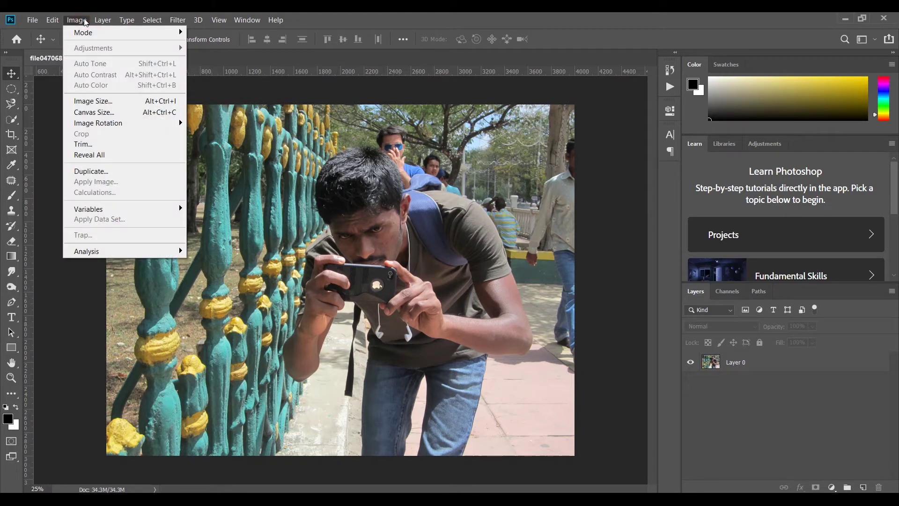
left_click(94, 114)
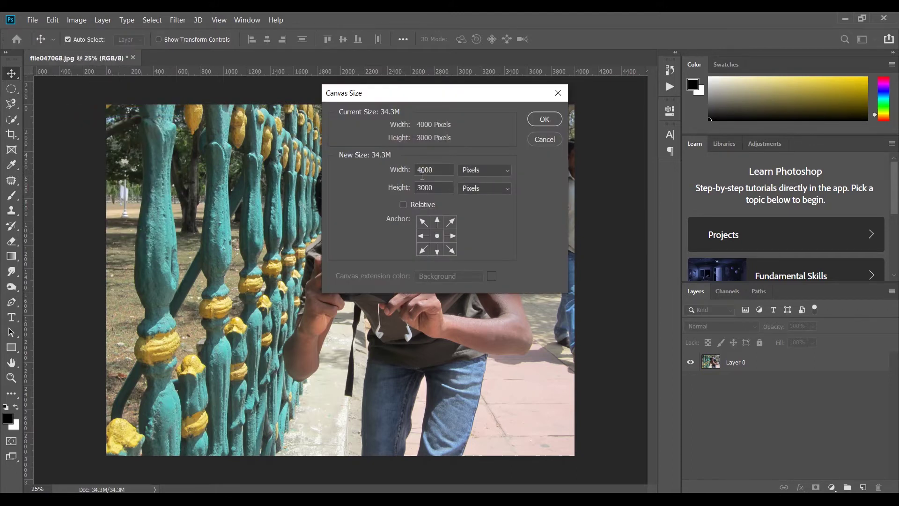
double_click(439, 171)
type("19")
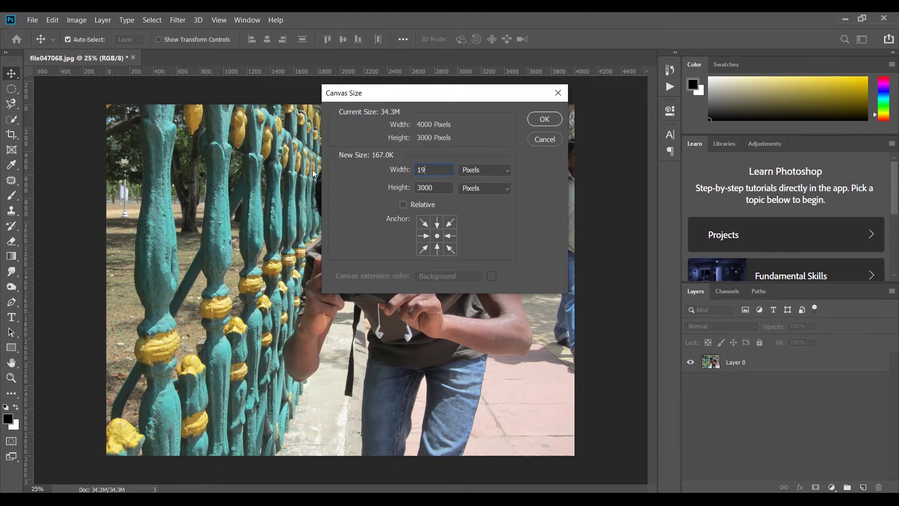
type("20")
double_click(433, 188)
type("1080")
left_click(543, 119)
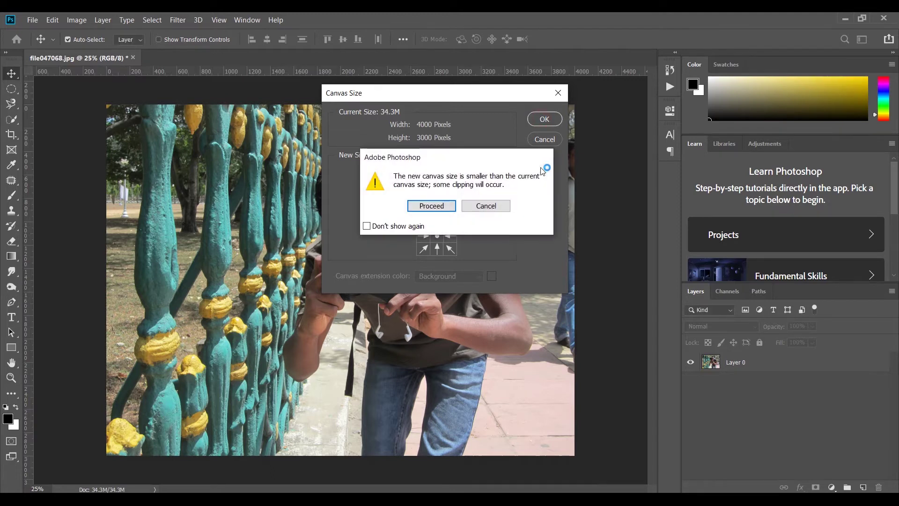
left_click(428, 207)
Move the photo down within the cropped canvas to bring the man's whole face into the frame.
left_click(378, 322)
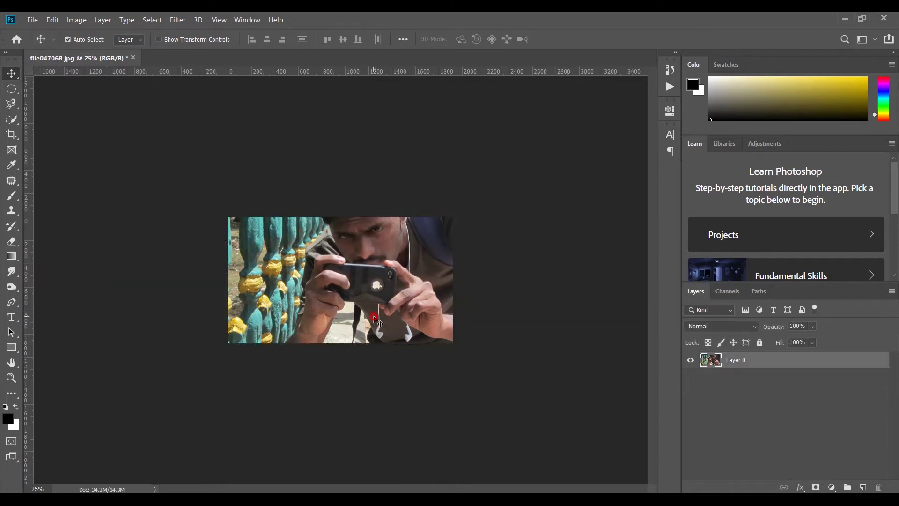
scroll(391, 307, "up", 5)
left_click_drag(398, 246, 355, 291)
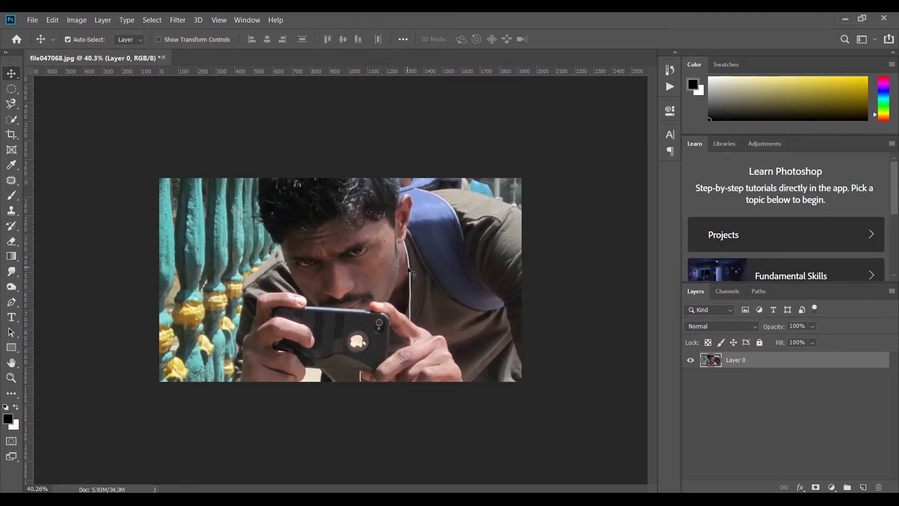
scroll(414, 279, "down", 2)
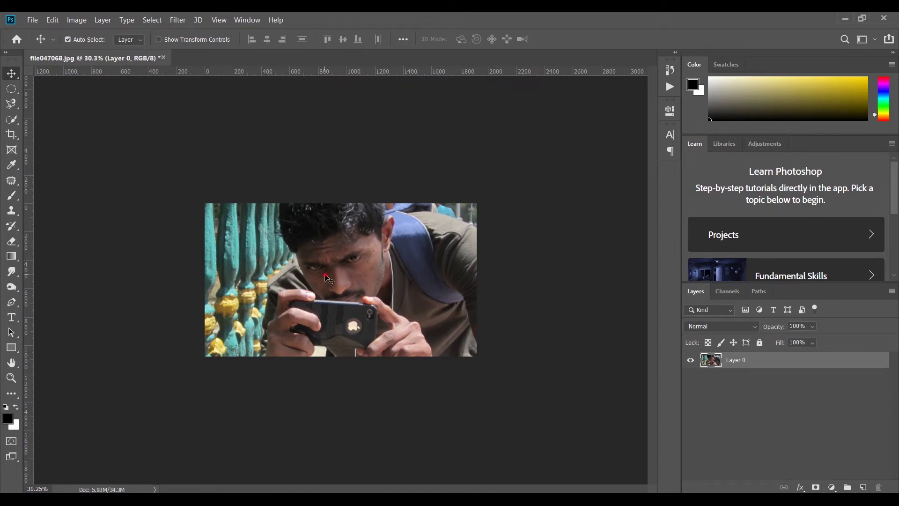
Free-transform the photo to about 49% scale and centre it over the canvas at X 960, Y 540 px.
key("ctrl+t")
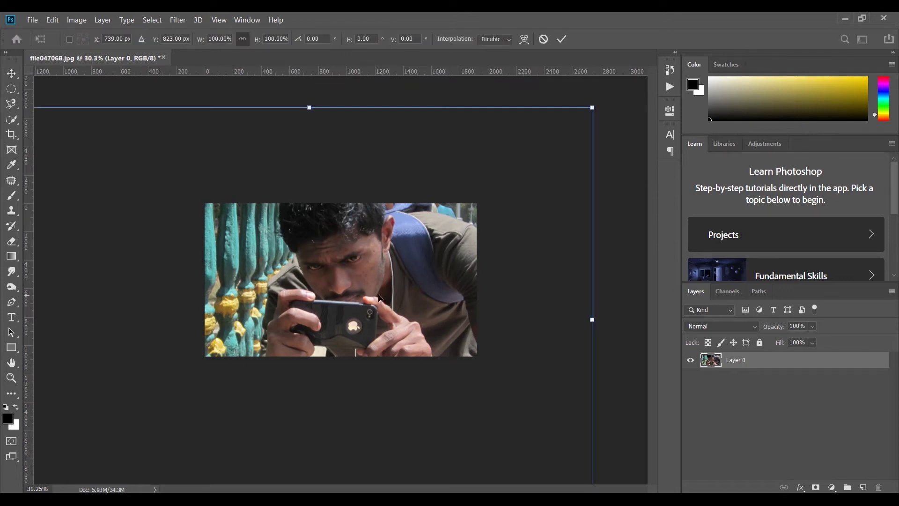
scroll(359, 261, "down", 3)
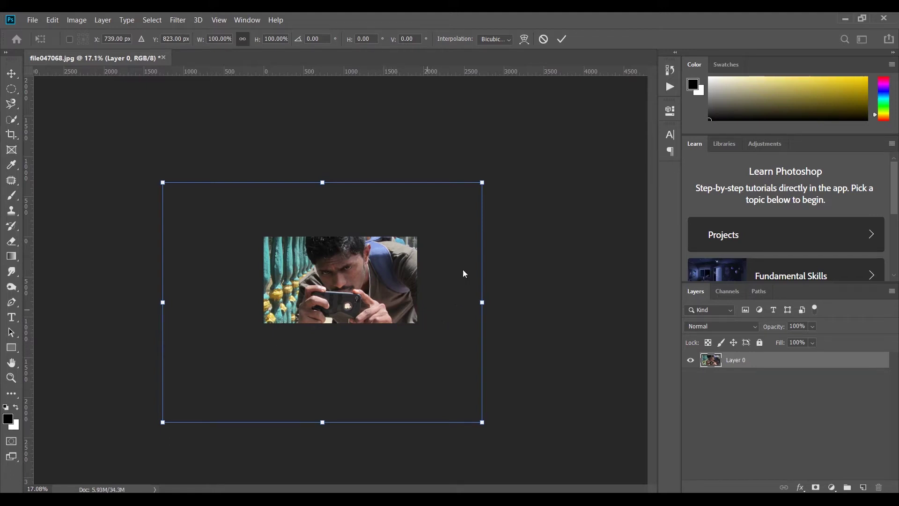
left_click_drag(482, 182, 255, 353)
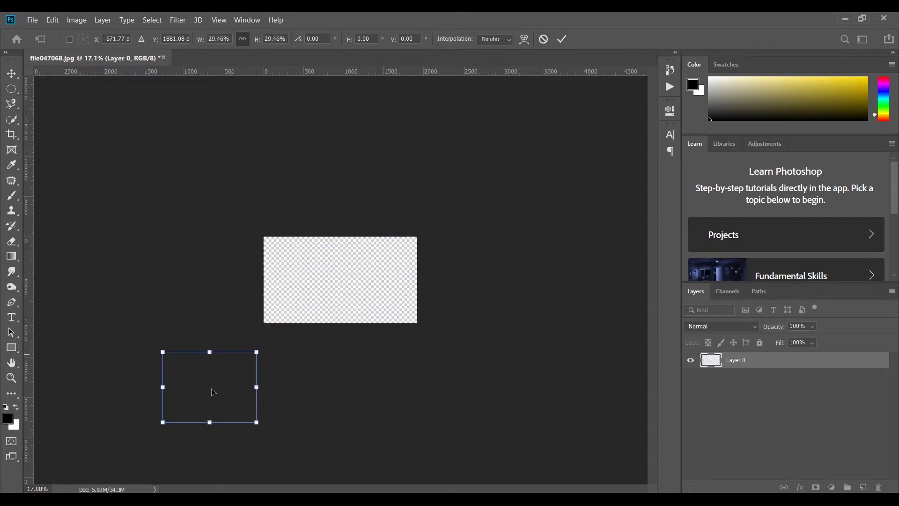
left_click_drag(208, 391, 313, 282)
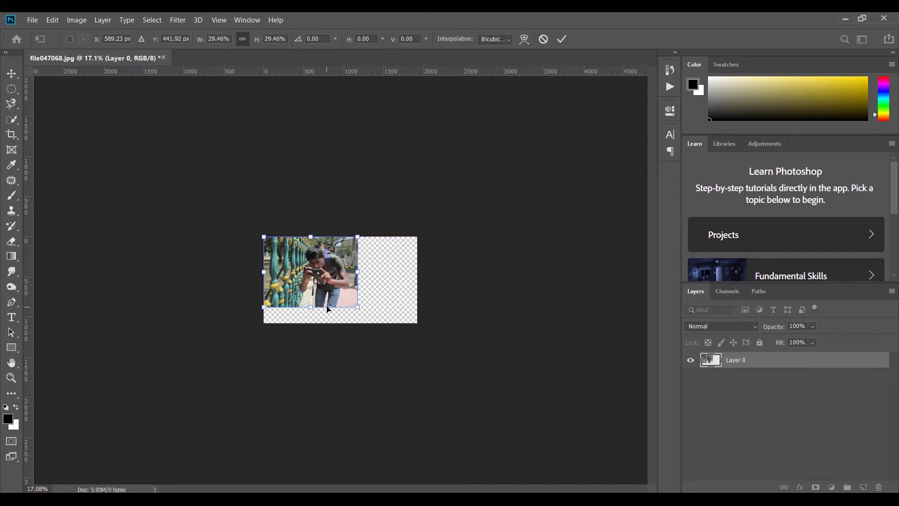
left_click_drag(356, 237, 445, 225)
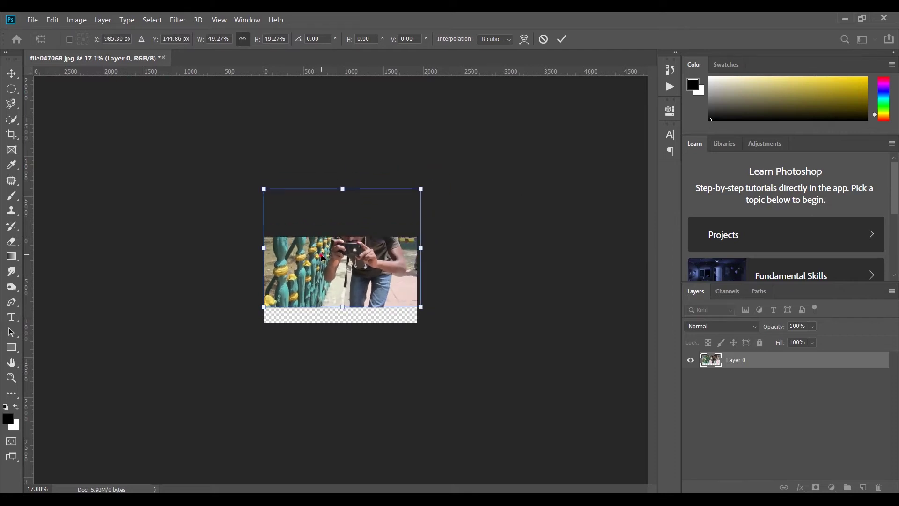
left_click_drag(320, 254, 318, 285)
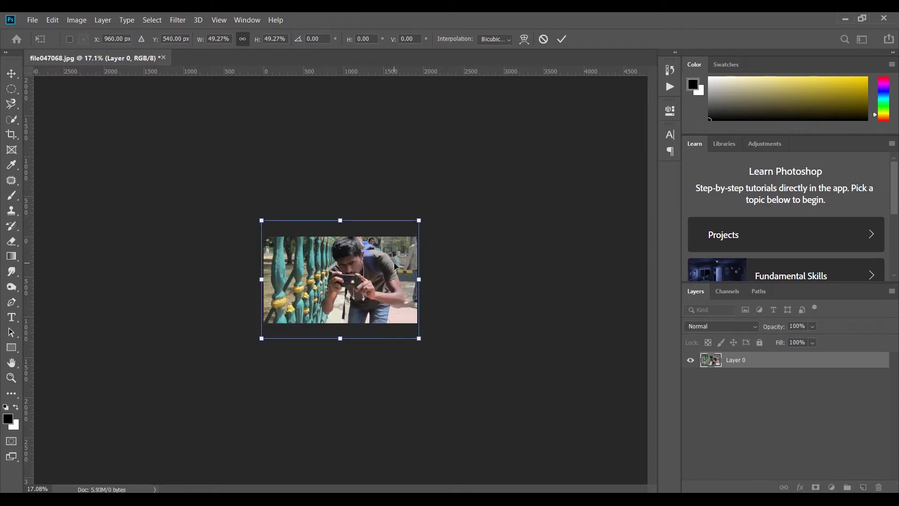
mouse_move(419, 221)
left_mouse_down()
mouse_move(467, 208)
mouse_move(416, 225)
left_mouse_up()
key("ctrl+z")
left_click_drag(419, 220, 401, 213)
key("ctrl+z")
Fine-tune the scaled photo's placement so it fills the canvas, and apply the transform.
scroll(451, 289, "up", 3)
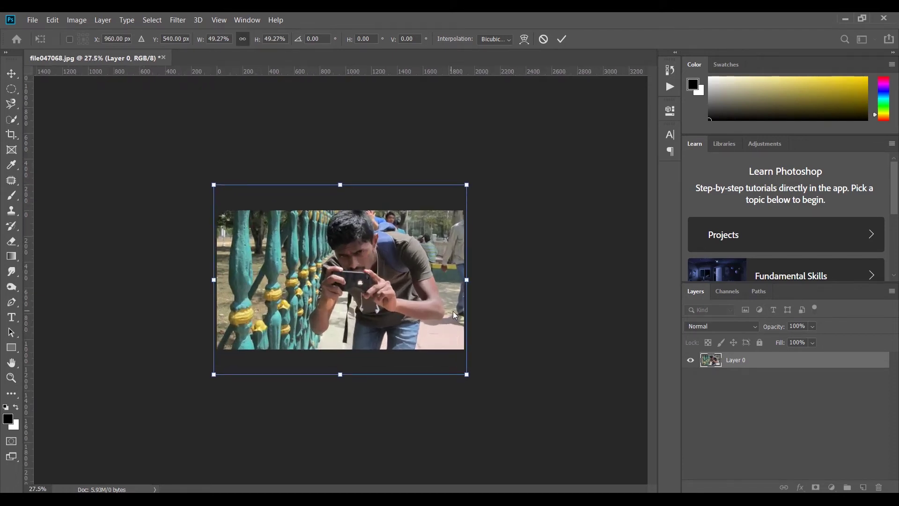
scroll(453, 311, "up", 2)
mouse_move(418, 248)
left_mouse_down()
mouse_move(413, 272)
mouse_move(417, 256)
left_mouse_up()
left_click_drag(420, 288, 418, 289)
key("Return")
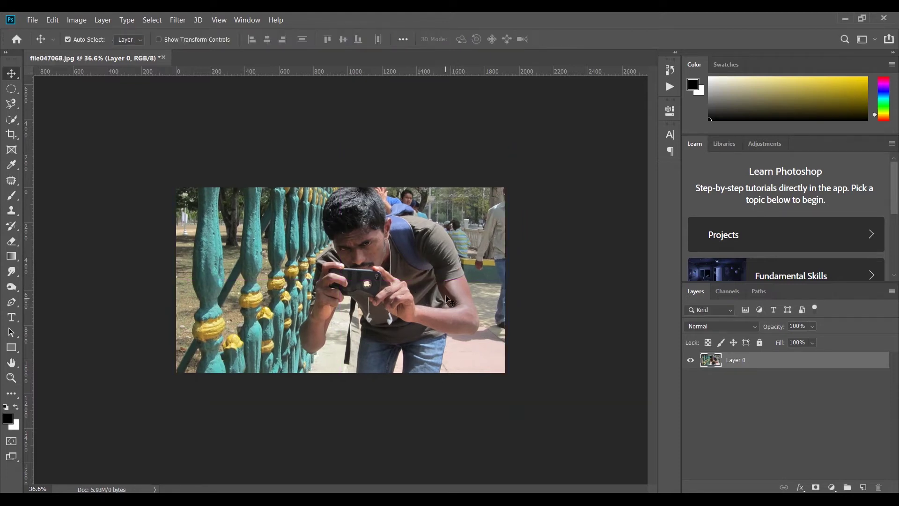
Select the man holding the phone automatically with the Quick Selection tool's Select Subject command.
scroll(408, 290, "up", 2)
scroll(409, 290, "up", 1)
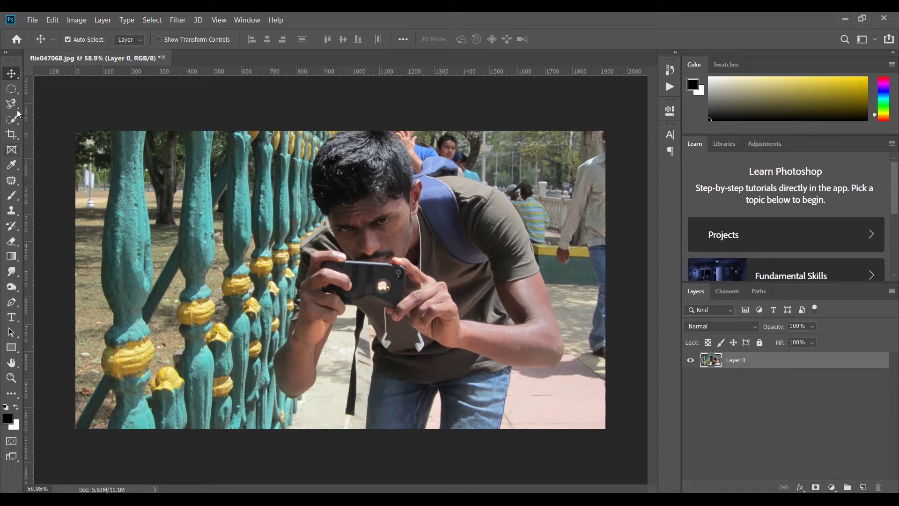
left_click(11, 121)
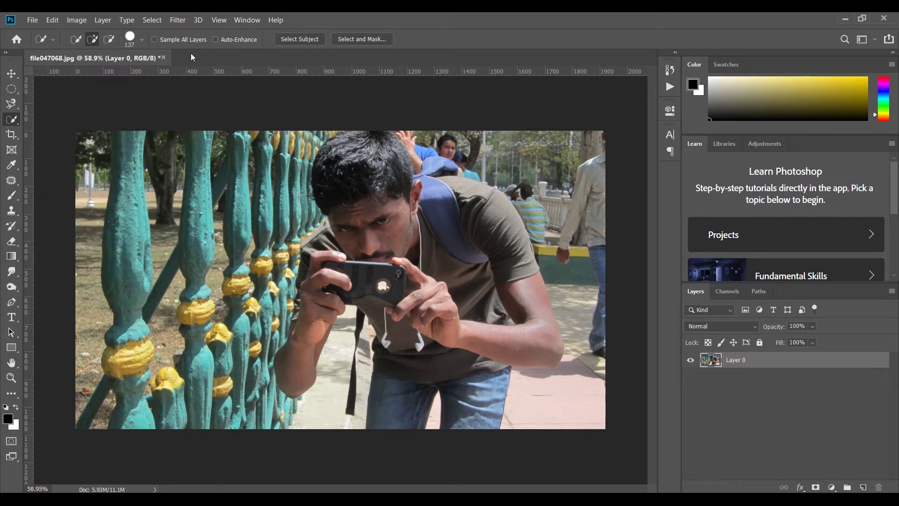
left_click(296, 40)
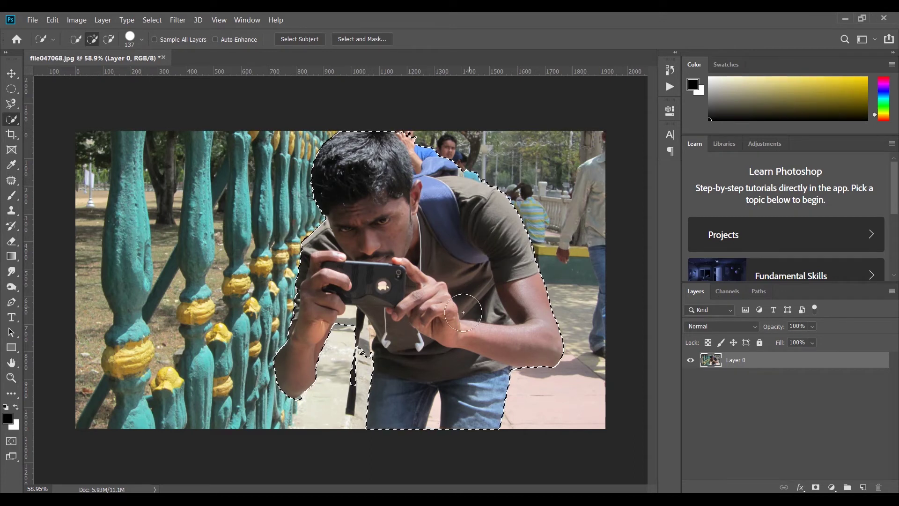
Reduce the Quick Selection brush to size 11 and add the lower end of the hanging black strap to the selection.
scroll(362, 381, "up", 6)
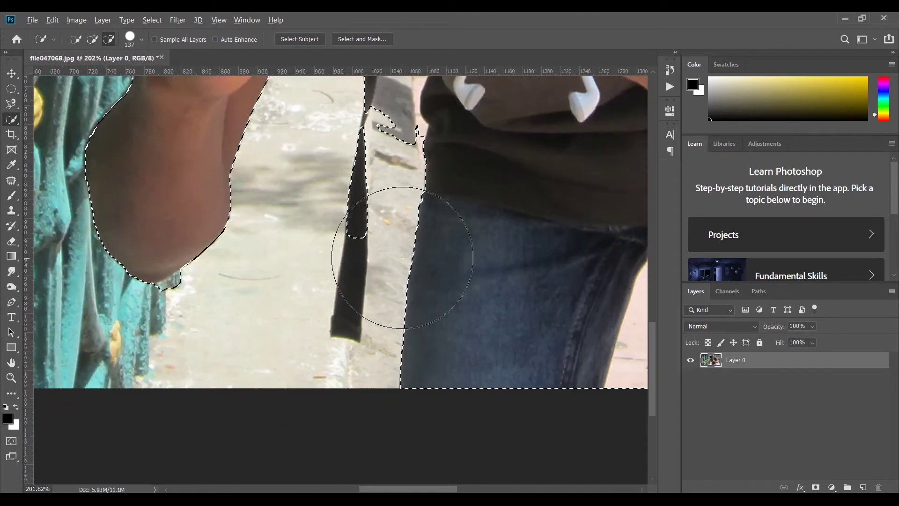
scroll(402, 258, "up", 2)
left_click_drag(394, 257, 345, 277, "alt")
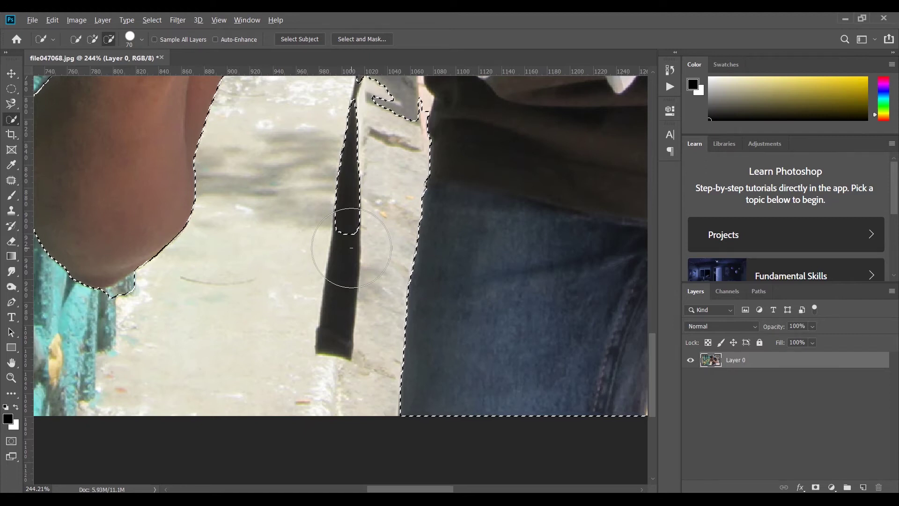
key("alt")
mouse_move(355, 241)
left_mouse_down()
mouse_move(315, 241)
mouse_move(325, 240)
mouse_move(337, 202)
left_mouse_up()
mouse_move(291, 244)
left_mouse_down()
mouse_move(310, 244)
mouse_move(282, 258)
left_mouse_up()
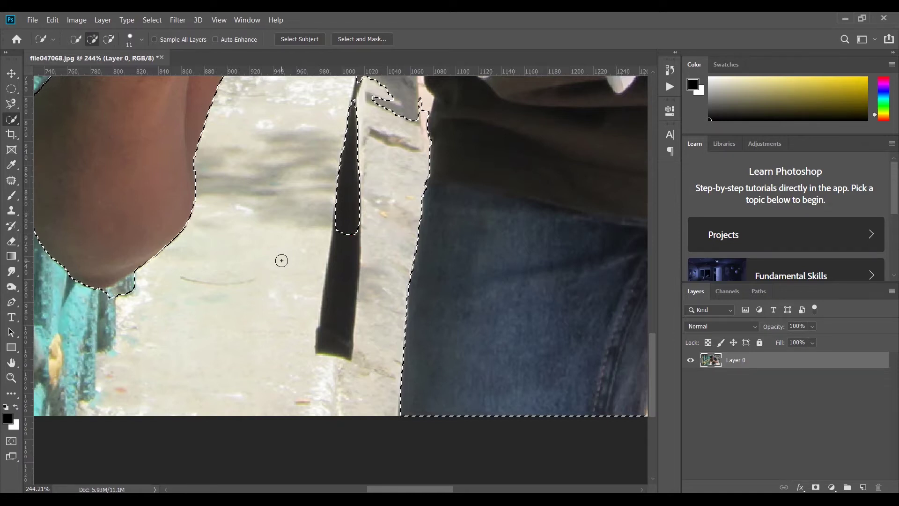
left_click_drag(344, 227, 327, 327)
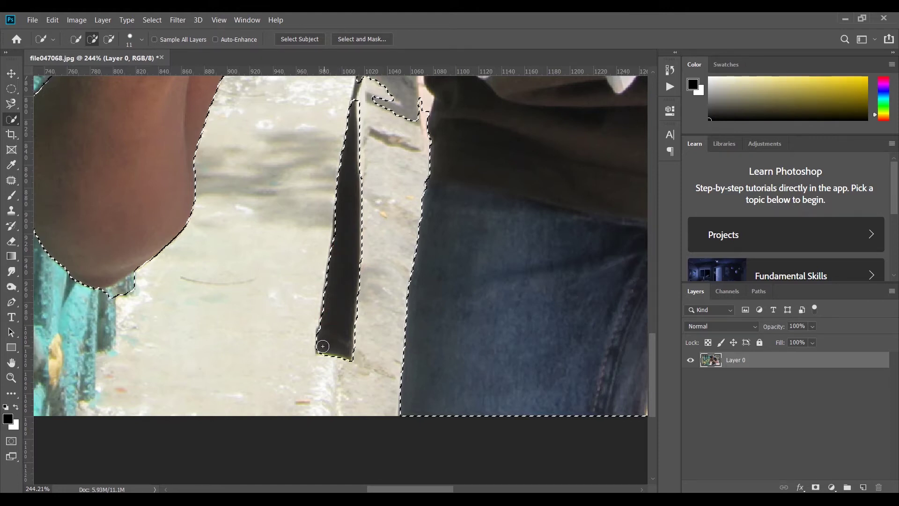
left_click(323, 350)
Reduce the Quick Selection brush to size 5 and add the narrow middle part of the hanging black strap to the selection.
left_click_drag(393, 165, 371, 286)
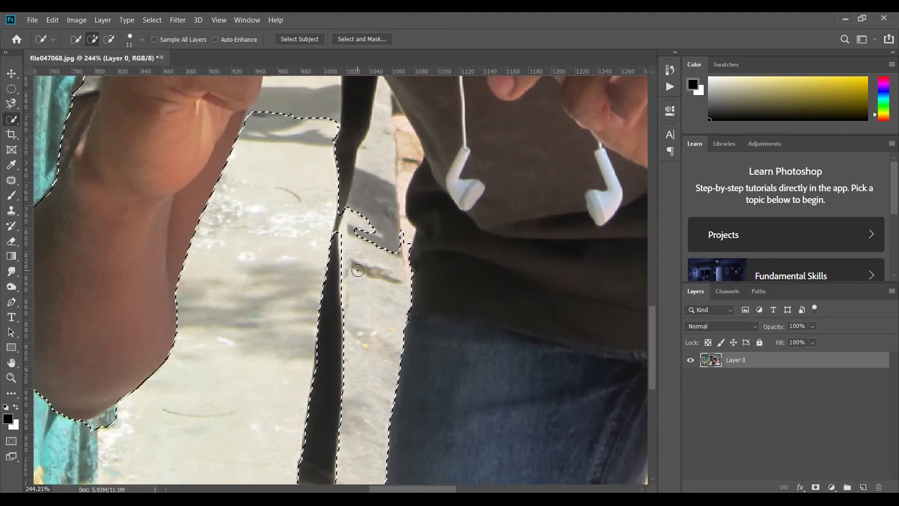
scroll(345, 228, "up", 1)
scroll(346, 228, "up", 4)
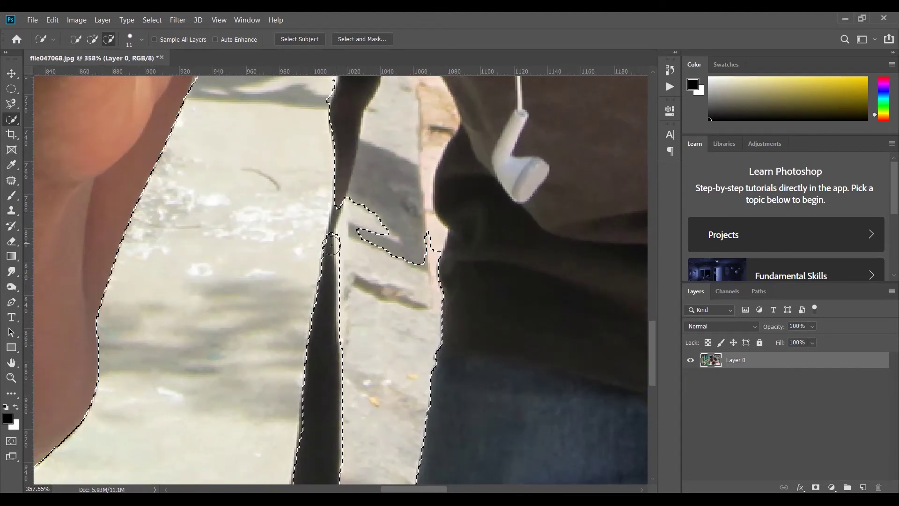
scroll(338, 232, "up", 3)
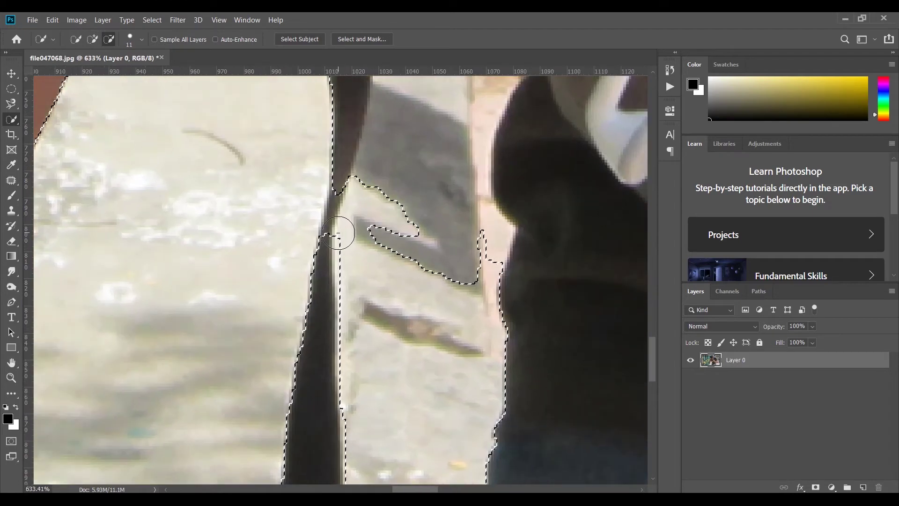
scroll(323, 241, "up", 1)
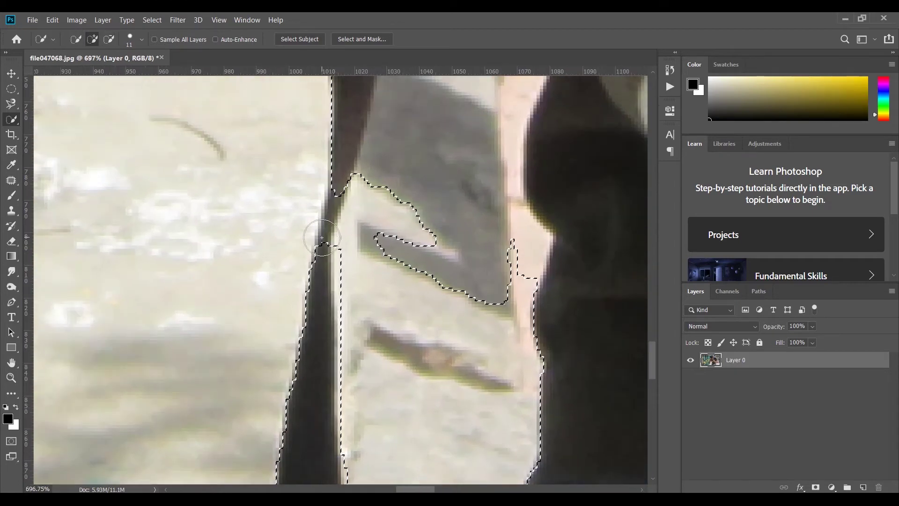
scroll(323, 237, "up", 1)
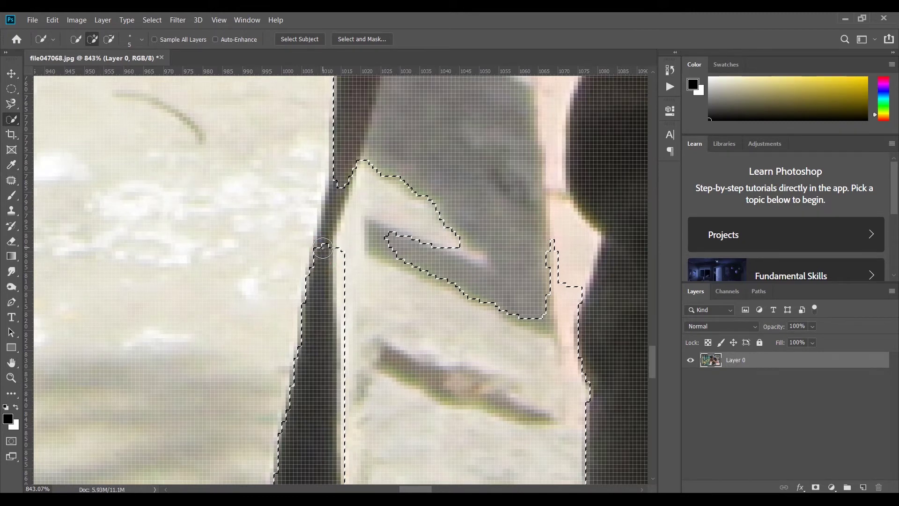
left_click_drag(323, 249, 325, 218)
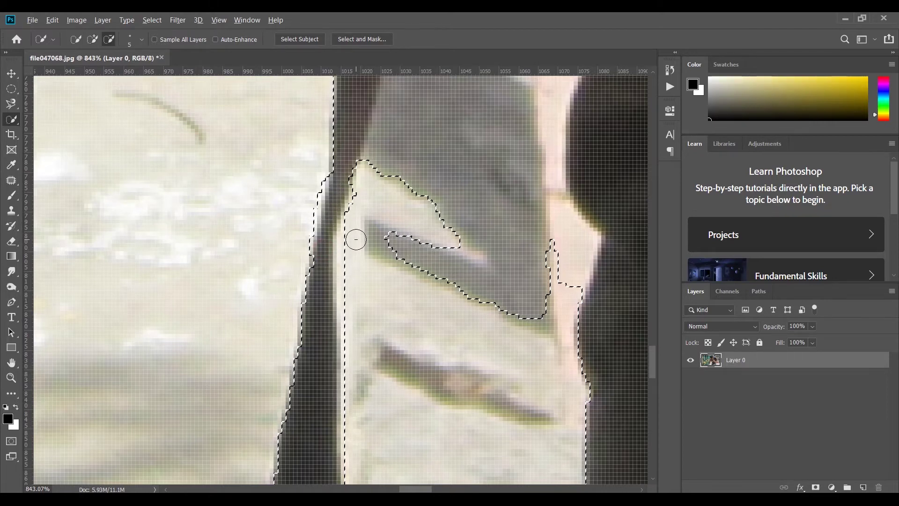
Trim the pavement off both sides of the strap's narrow part and touch up the selection along its edge.
mouse_move(356, 229)
left_mouse_down()
mouse_move(359, 354)
mouse_move(350, 237)
left_mouse_up()
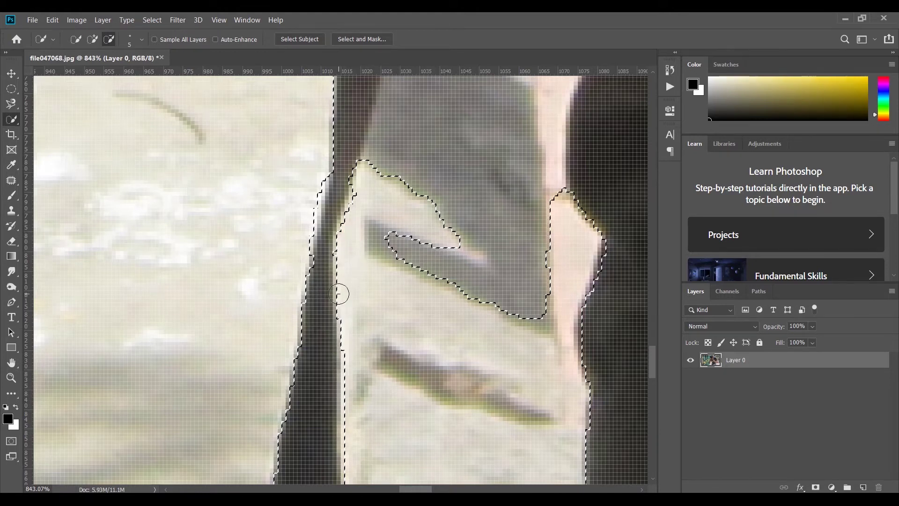
left_click_drag(300, 229, 309, 209)
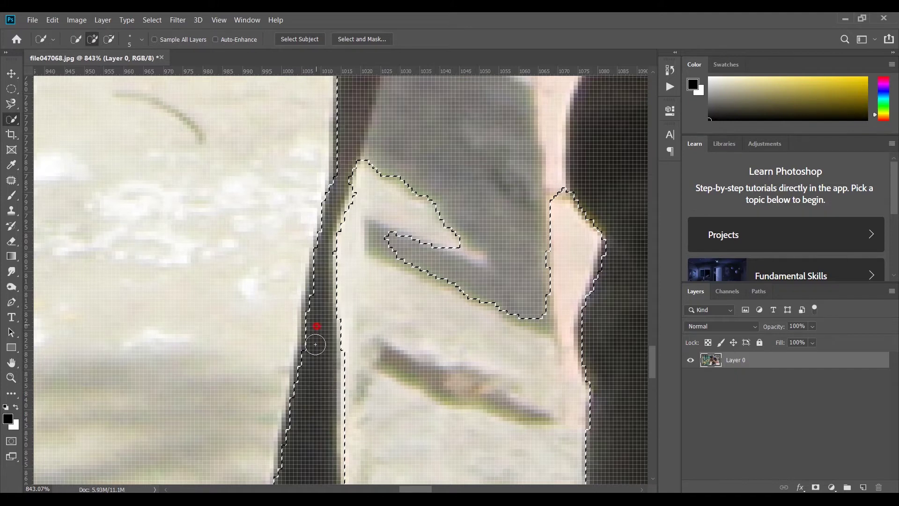
mouse_move(315, 344)
left_mouse_down()
mouse_move(308, 384)
mouse_move(308, 346)
left_mouse_up()
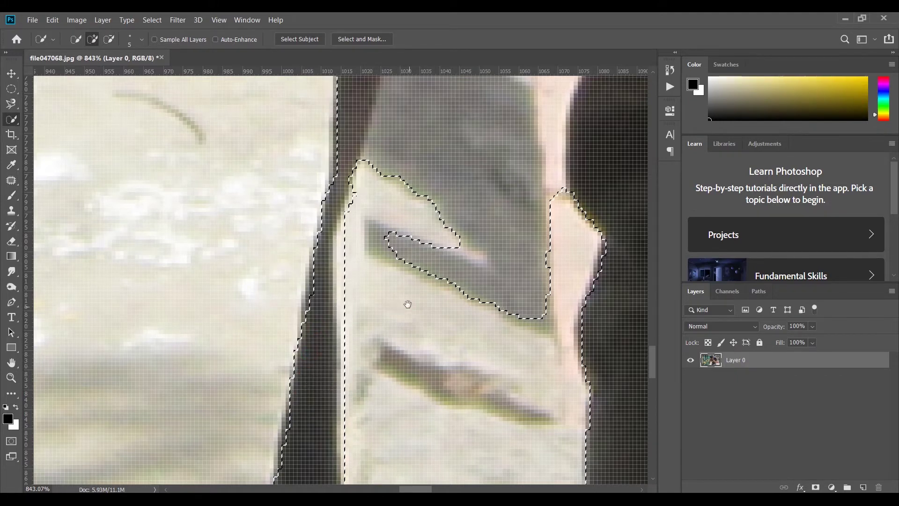
Subtract the shadowed pavement between the black strap and the man's shirt and waistband from the selection.
left_click_drag(408, 303, 415, 340)
mouse_move(446, 306)
left_mouse_down()
mouse_move(375, 427)
mouse_move(411, 201)
left_mouse_up()
scroll(457, 217, "down", 5)
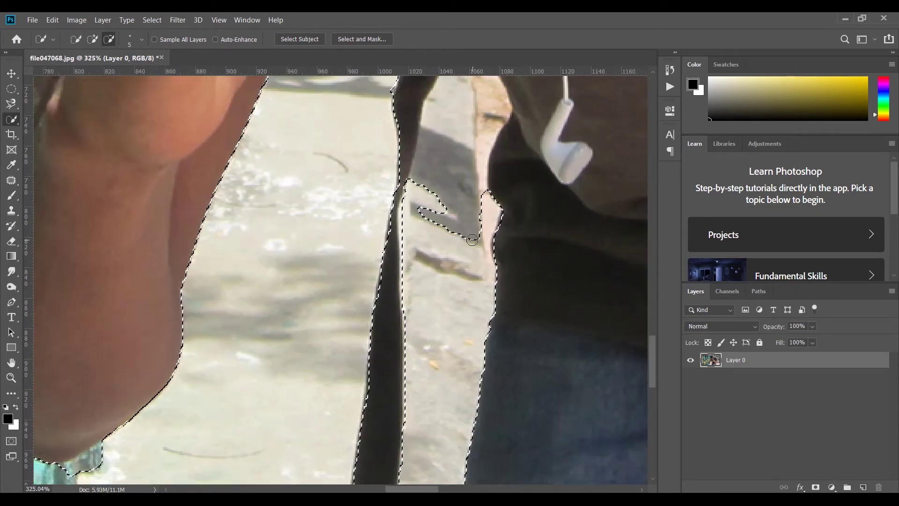
scroll(464, 246, "up", 3)
left_click_drag(446, 251, 457, 153)
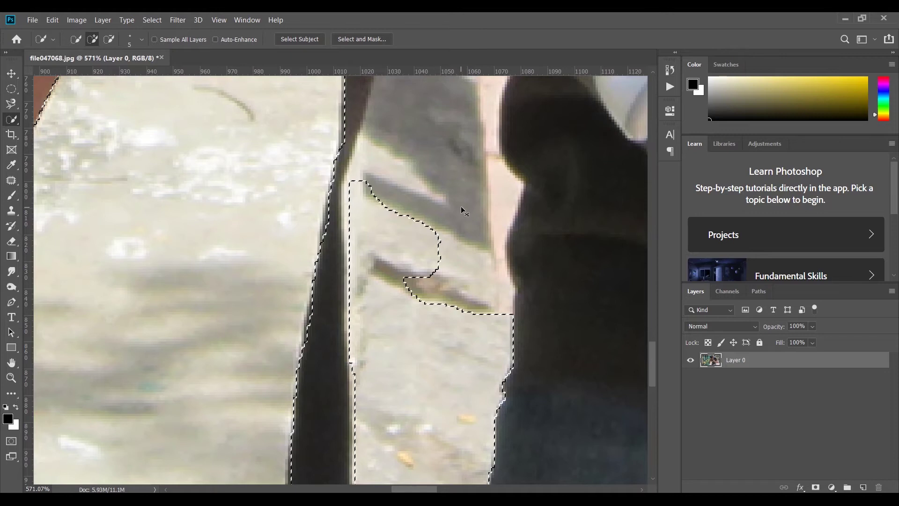
key("ctrl+z")
left_click_drag(454, 257, 457, 193)
mouse_move(468, 156)
left_mouse_down()
mouse_move(444, 309)
mouse_move(455, 314)
mouse_move(455, 237)
mouse_move(445, 243)
left_mouse_up()
mouse_move(466, 202)
left_mouse_down()
mouse_move(428, 335)
mouse_move(408, 317)
left_mouse_up()
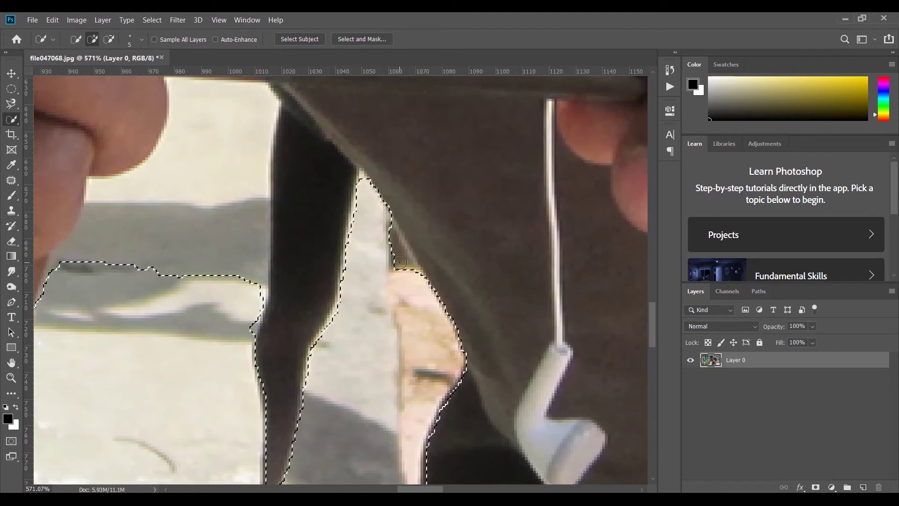
Subtract the leftover background along the shirt's slanted edge at the upper end of the gap beside the strap.
left_click(393, 245, "alt")
left_click(395, 270, "alt")
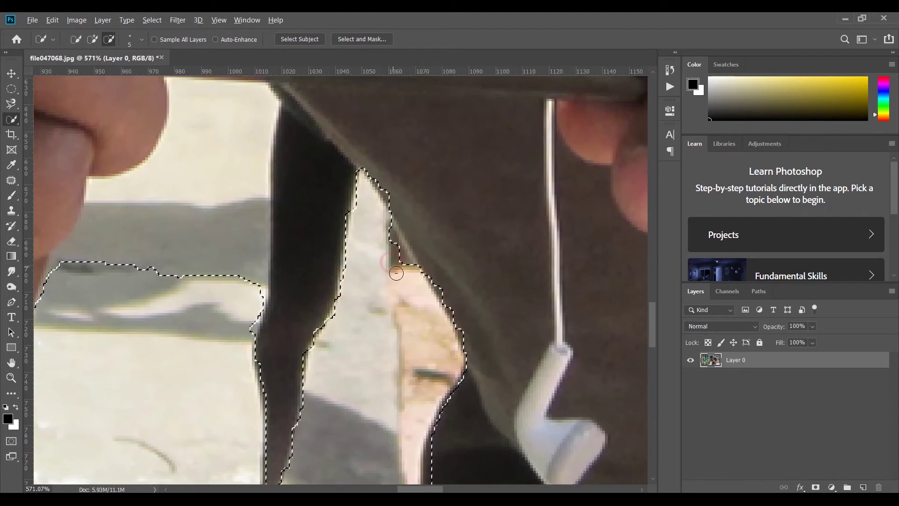
left_click(389, 239, "alt")
left_click_drag(390, 240, 412, 276)
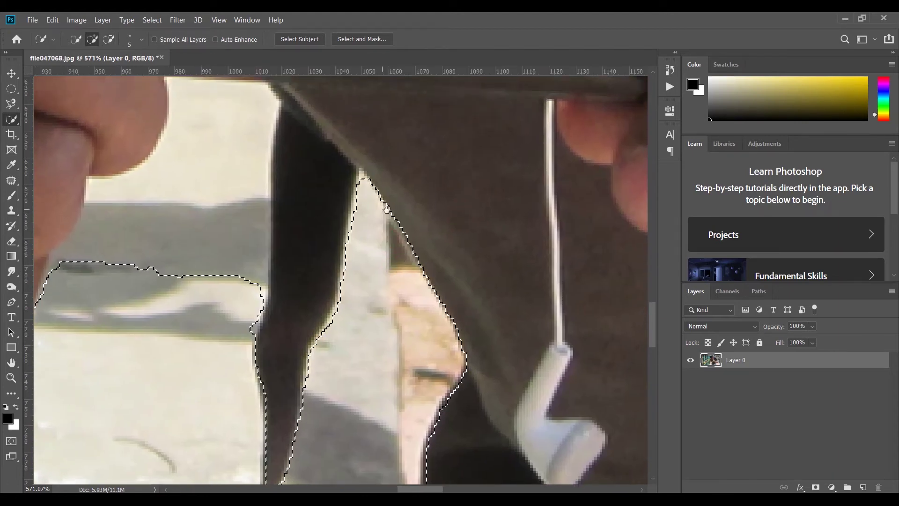
Refine the selection along the dark shirt hem and waistband so its edge follows the clothing beside the pavement gap.
mouse_move(431, 215)
left_mouse_down()
mouse_move(482, 83)
mouse_move(475, 38)
left_mouse_up()
mouse_move(497, 187)
left_mouse_down()
mouse_move(474, 258)
mouse_move(475, 220)
mouse_move(470, 279)
mouse_move(469, 225)
mouse_move(469, 249)
left_mouse_up()
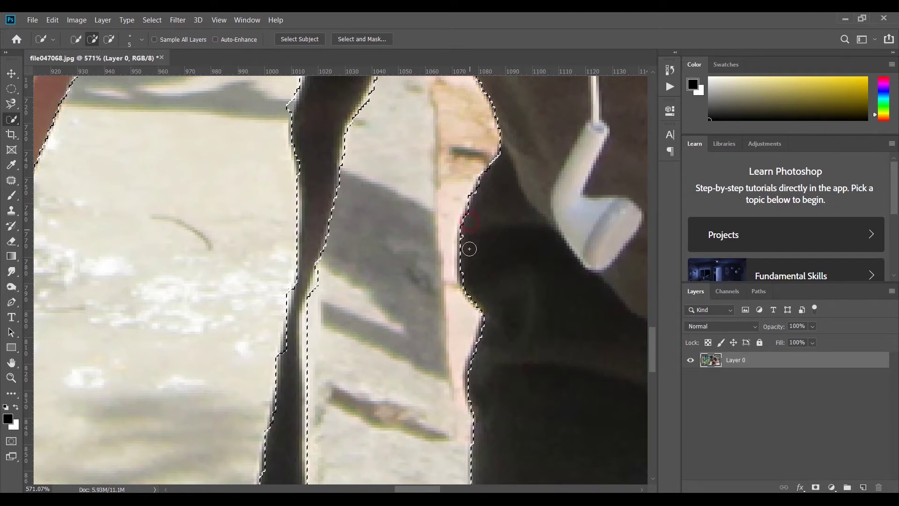
left_click_drag(515, 291, 476, 122)
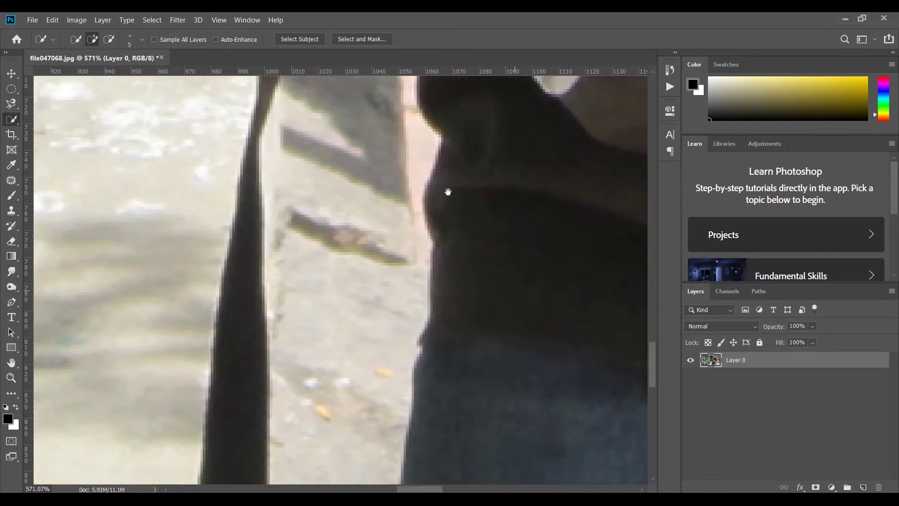
mouse_move(443, 168)
left_mouse_down()
mouse_move(434, 215)
mouse_move(431, 191)
mouse_move(428, 216)
left_mouse_up()
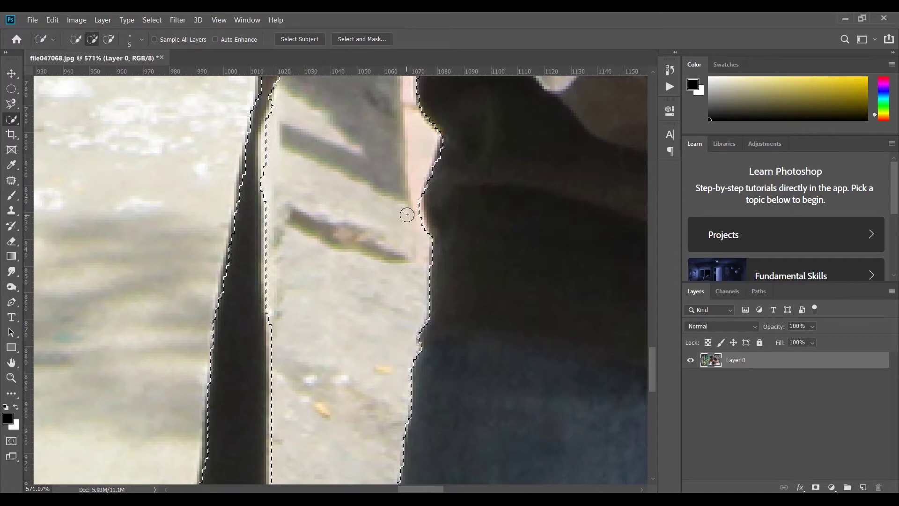
left_click(416, 206)
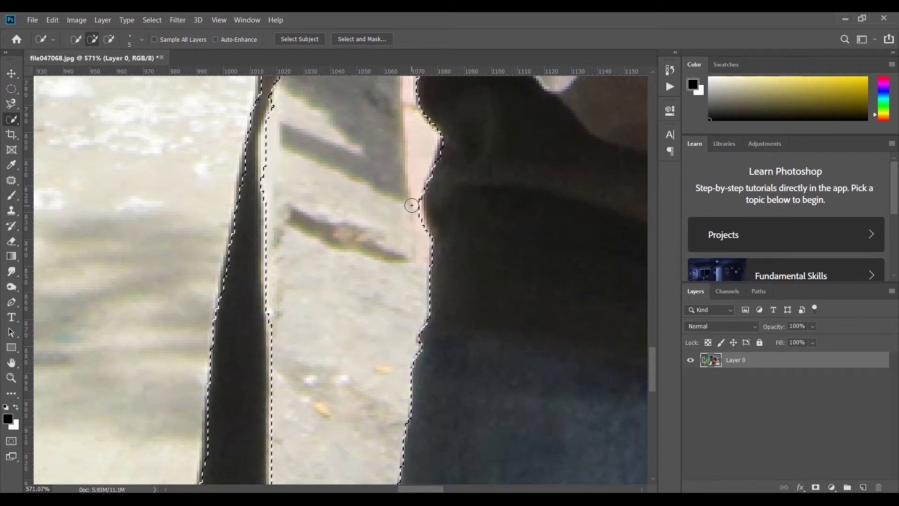
left_click_drag(413, 207, 417, 225)
key("ctrl+z")
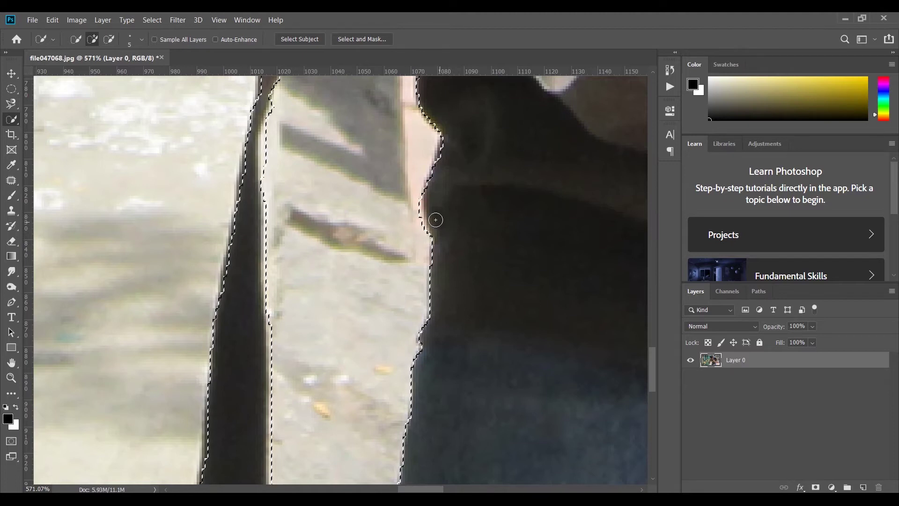
left_click(412, 206, "alt")
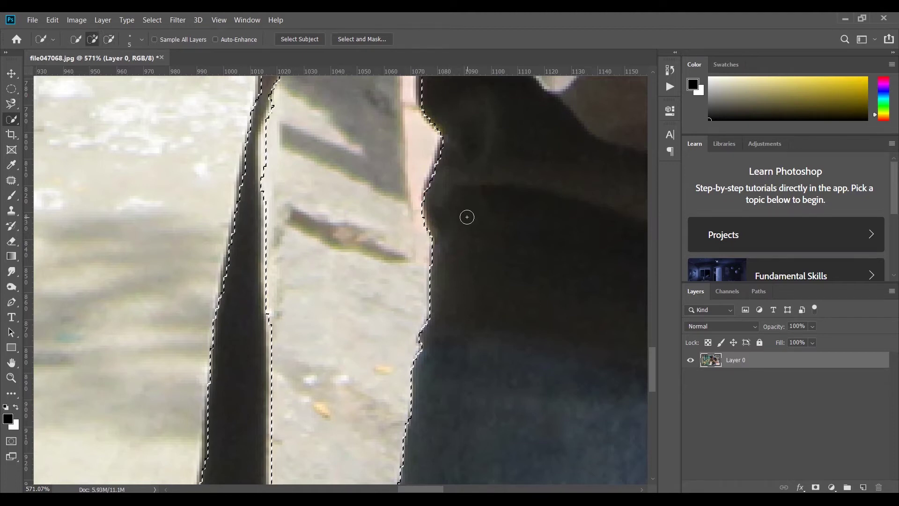
left_click(441, 176)
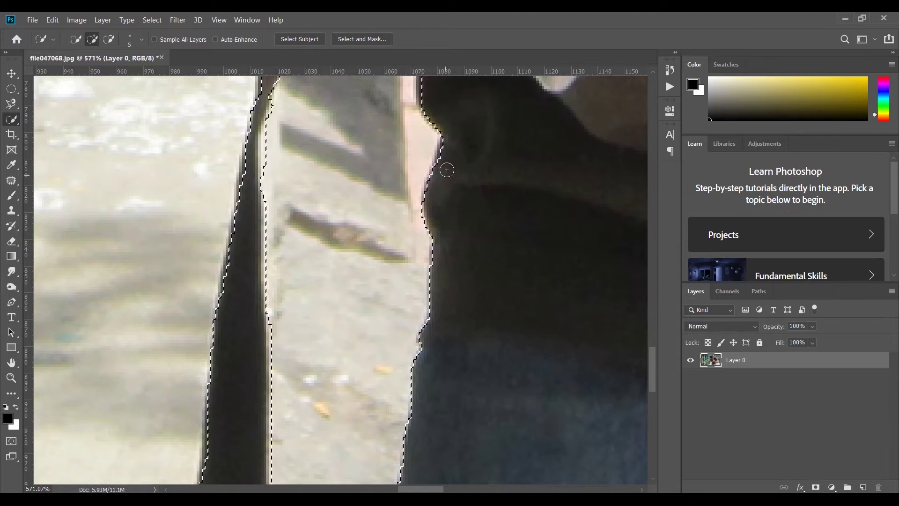
Subtract the piece of turquoise fence beneath the man's elbow from the selection.
left_click_drag(473, 277, 478, 140)
left_click_drag(478, 219, 474, 189)
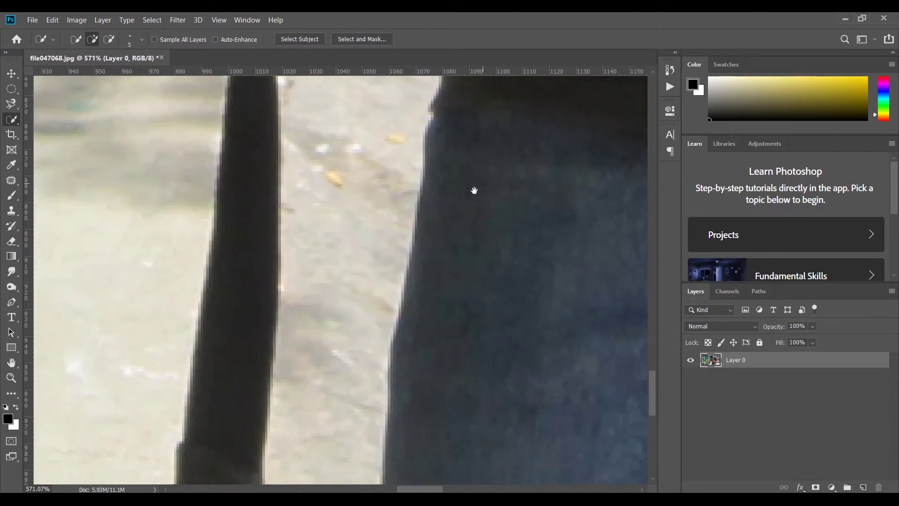
scroll(483, 167, "down", 4)
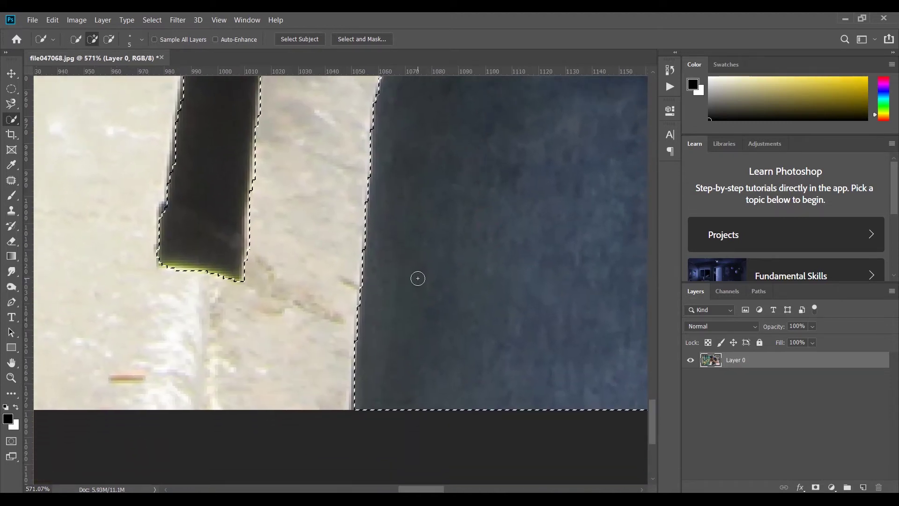
scroll(438, 274, "down", 8)
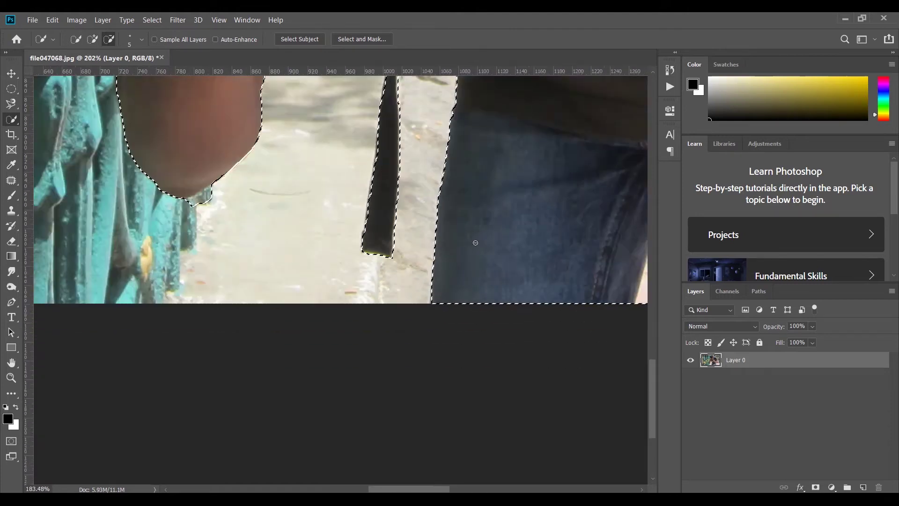
scroll(296, 233, "up", 8)
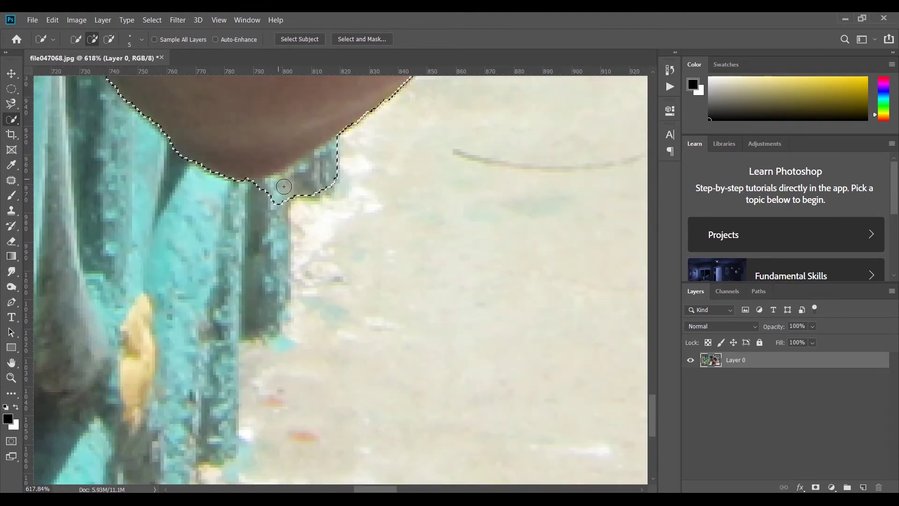
key("alt")
left_click_drag(337, 182, 297, 200)
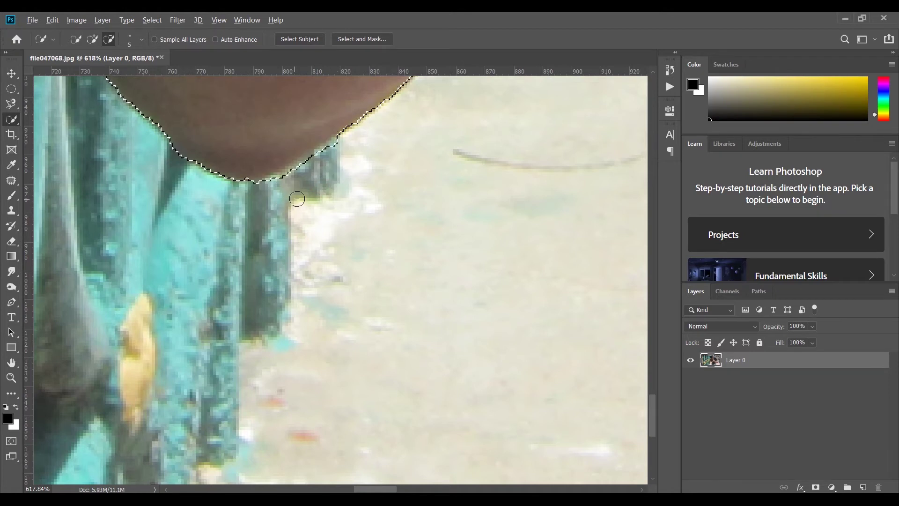
Subtract the pavement enclosed by the hand, the phone's lower edge and the black strap from the selection.
scroll(327, 206, "down", 6)
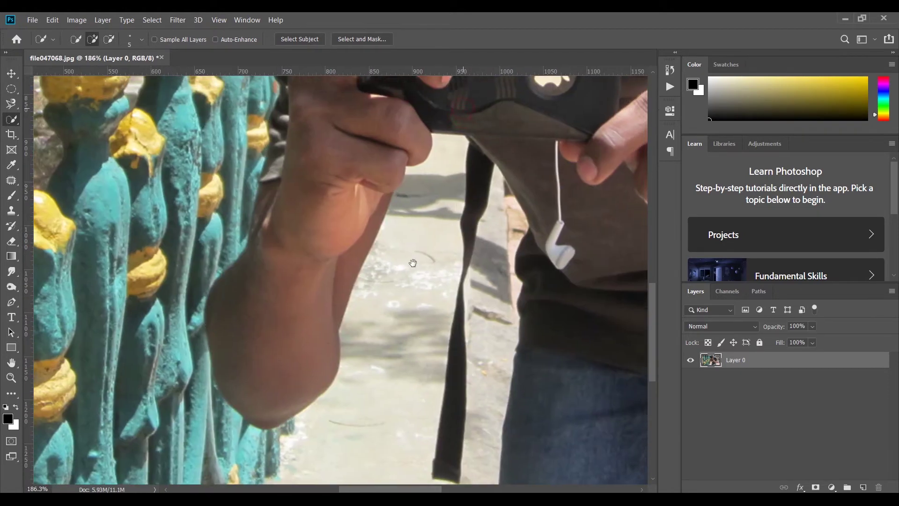
left_click_drag(413, 262, 355, 404)
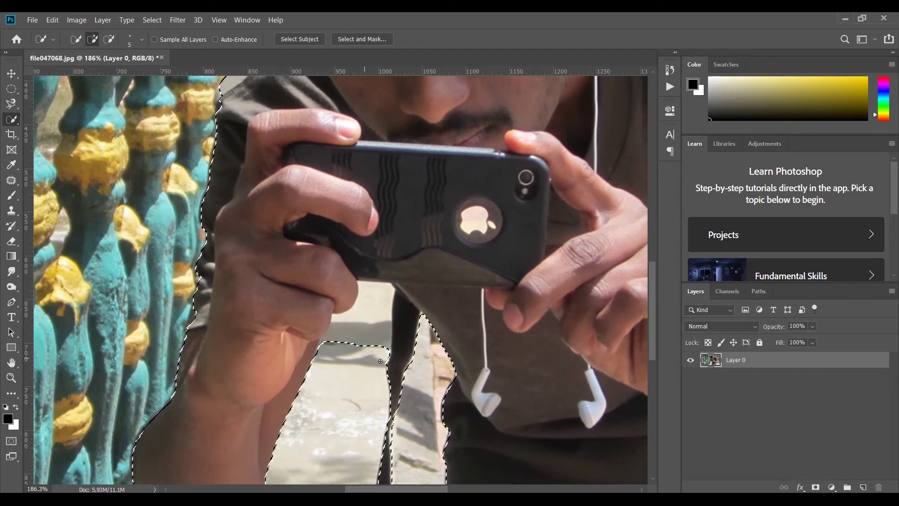
scroll(348, 345, "up", 4)
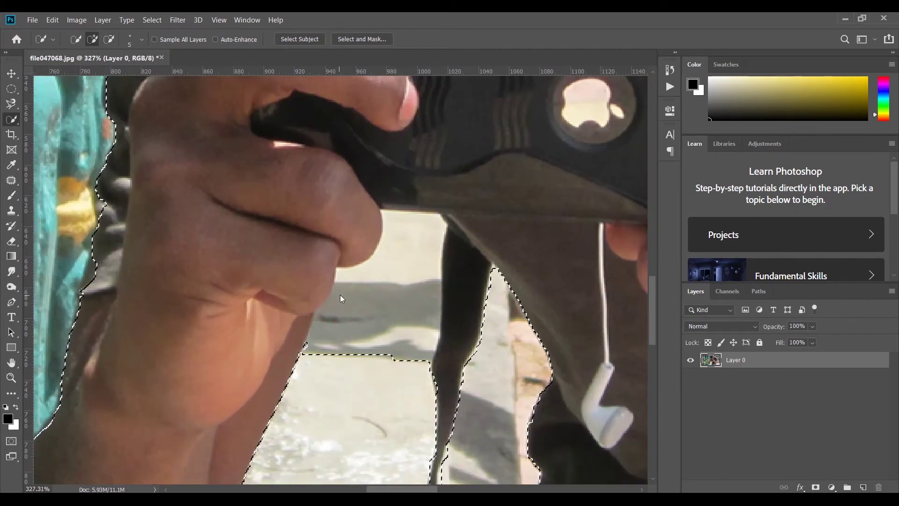
left_click(352, 318, "alt")
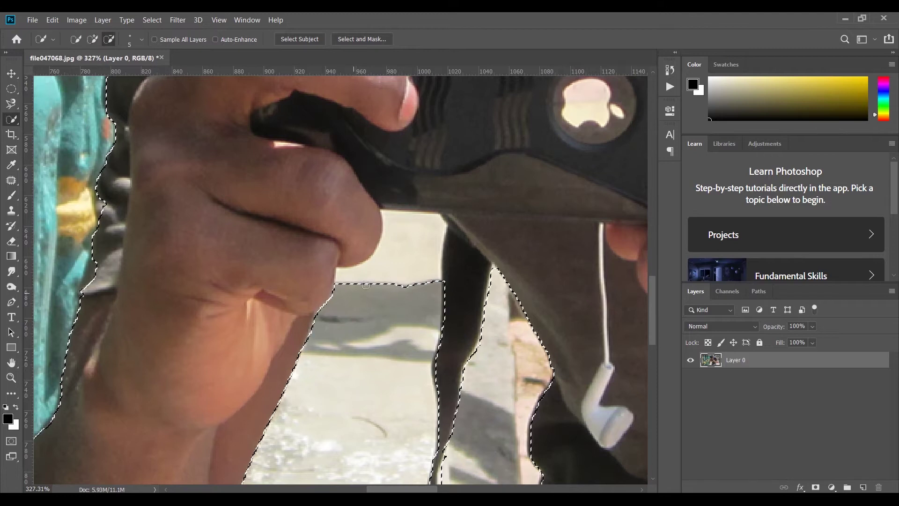
left_click(371, 284, "alt")
left_click_drag(380, 275, 395, 269)
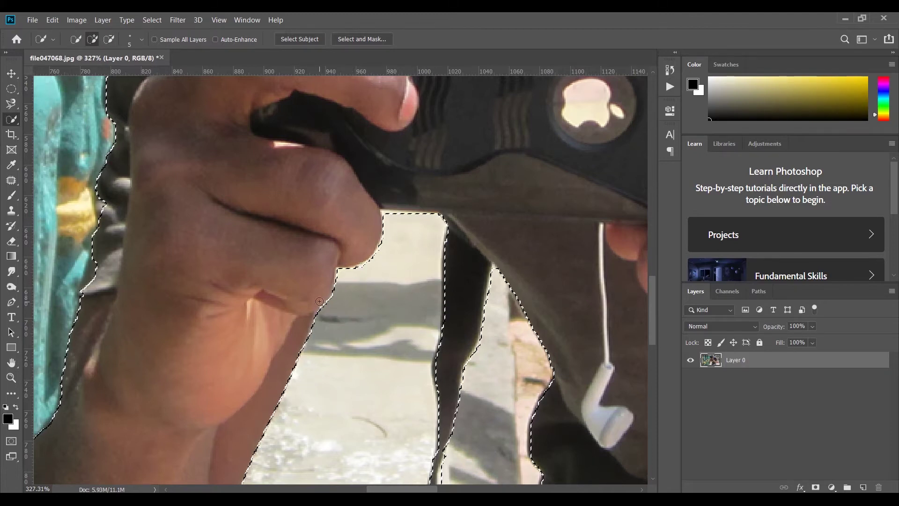
Add the missing notch of the sleeve's outer edge at the shoulder seam, beside the fence, to the selection.
left_click_drag(263, 274, 440, 237)
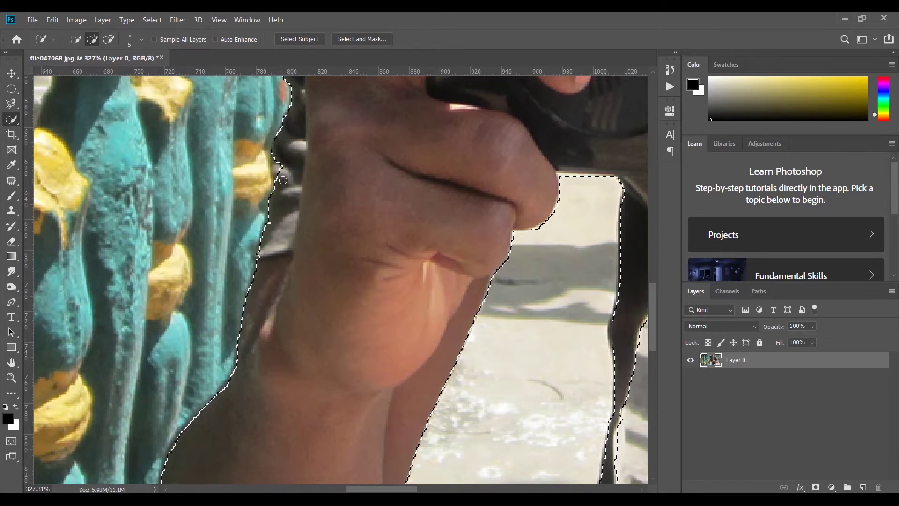
left_click_drag(298, 179, 311, 336)
mouse_move(332, 177)
left_mouse_down()
mouse_move(298, 337)
mouse_move(228, 416)
left_mouse_up()
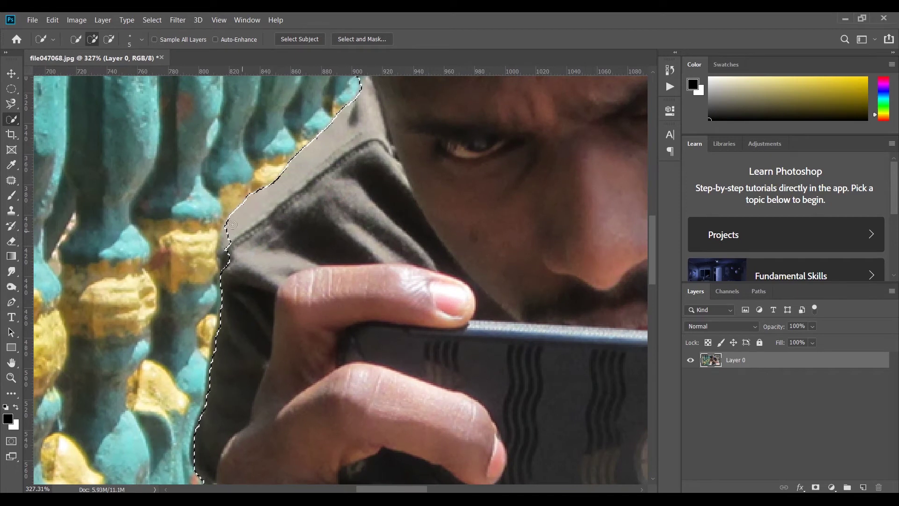
mouse_move(232, 233)
left_mouse_down()
mouse_move(227, 250)
mouse_move(233, 244)
left_mouse_up()
key("ctrl+z")
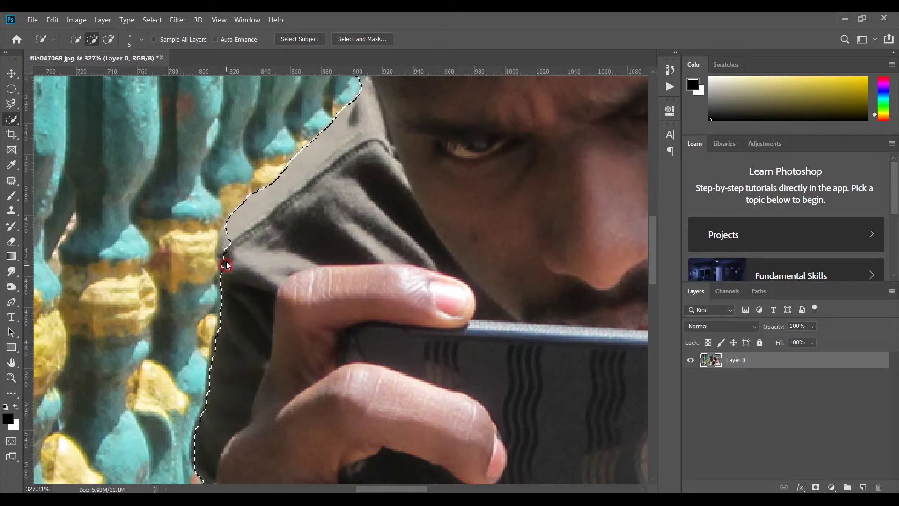
left_click(222, 249)
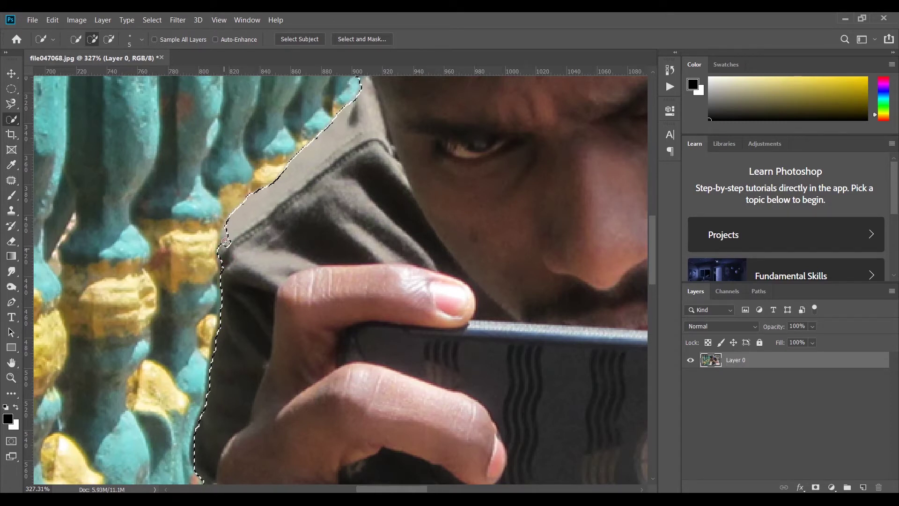
Smooth the selection edge at the shoulder seam by adding the remaining sliver of sleeve beside the fence.
left_click(225, 236)
left_click(222, 238)
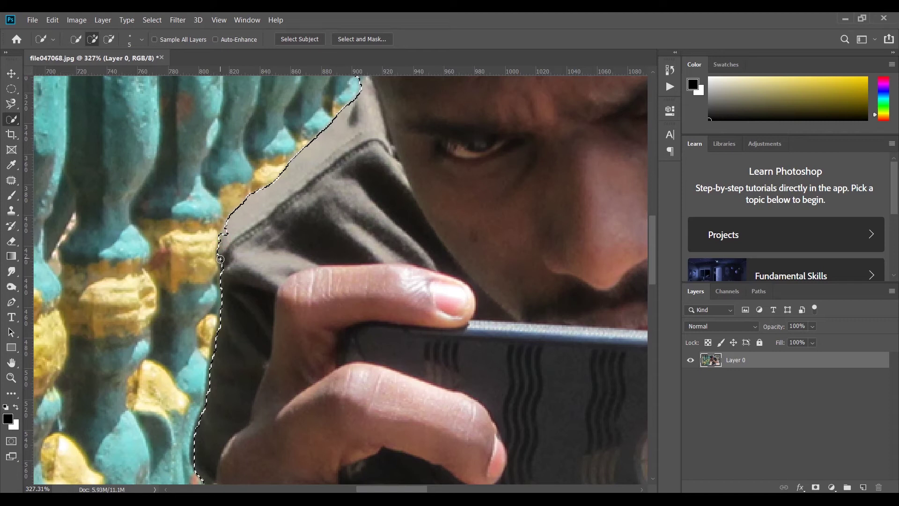
Subtract the background person's raised hand beside the head from the selection and tidy the edge along the upper hair.
left_click_drag(316, 181, 192, 354)
left_click_drag(316, 139, 318, 290)
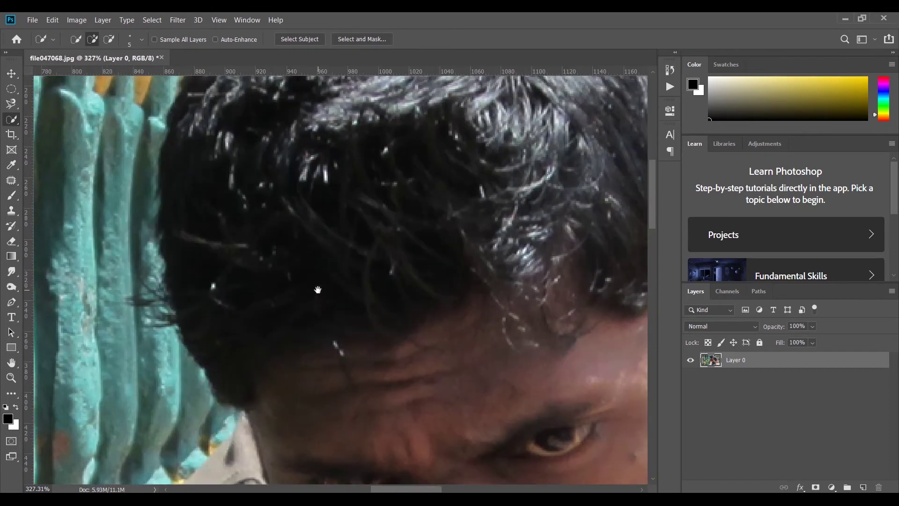
scroll(318, 290, "down", 3)
key("alt")
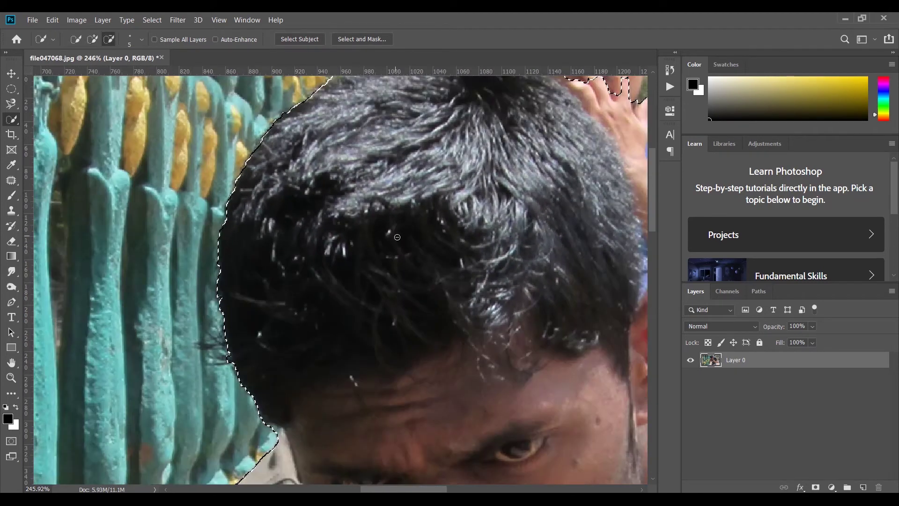
left_click_drag(440, 163, 380, 237)
left_click_drag(534, 208, 389, 220)
left_click_drag(188, 276, 326, 239)
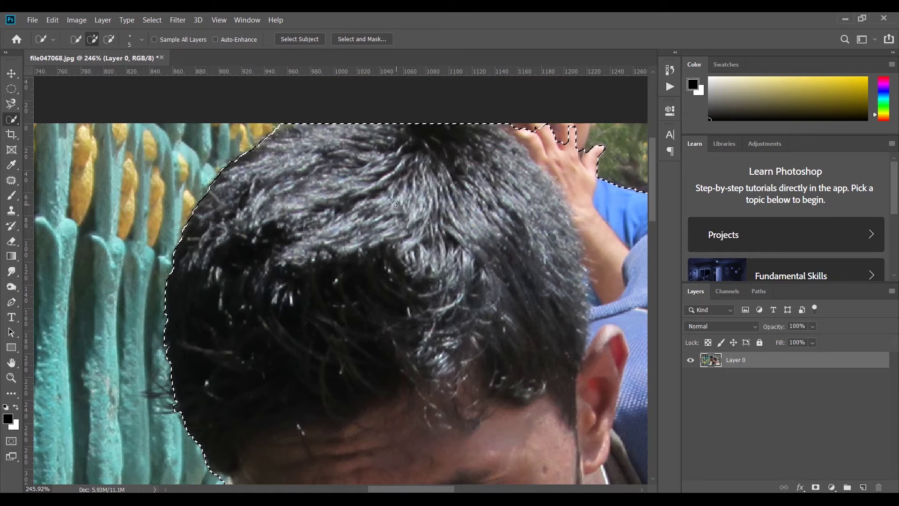
left_click_drag(492, 179, 369, 172)
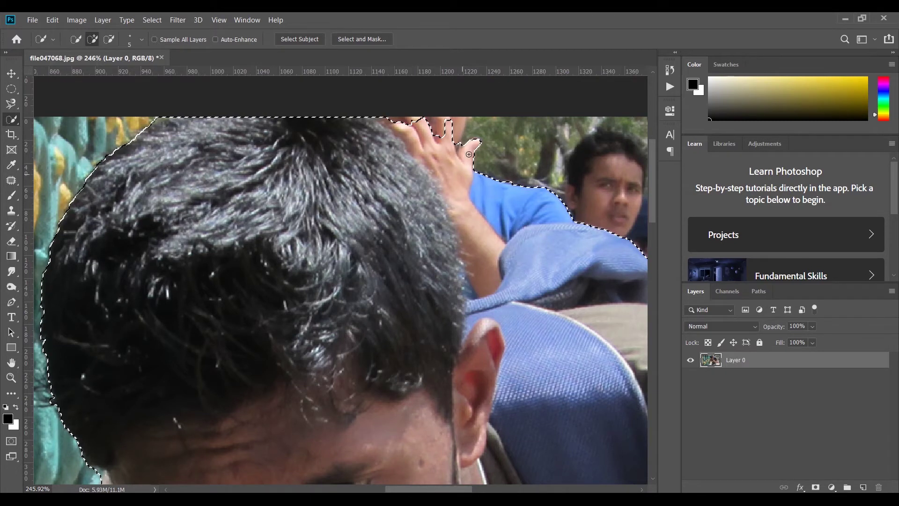
left_click_drag(459, 141, 467, 173)
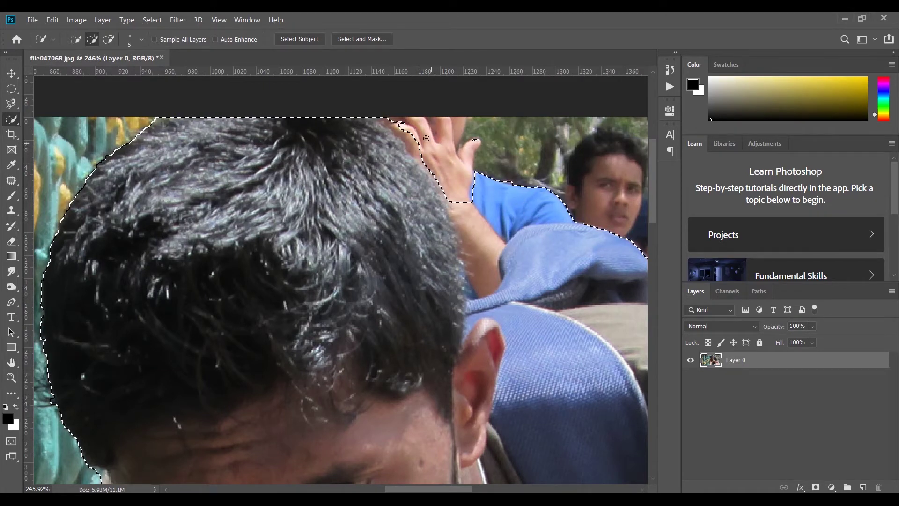
key("alt")
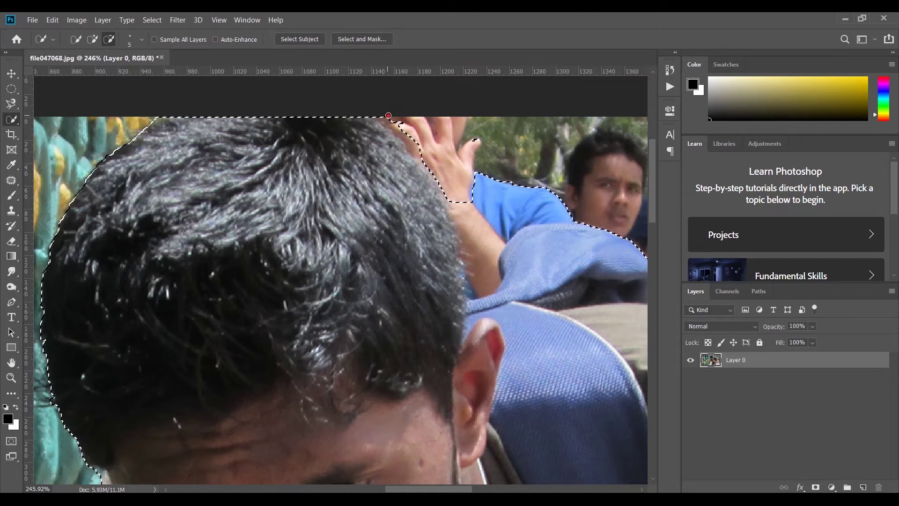
left_click_drag(383, 115, 425, 153)
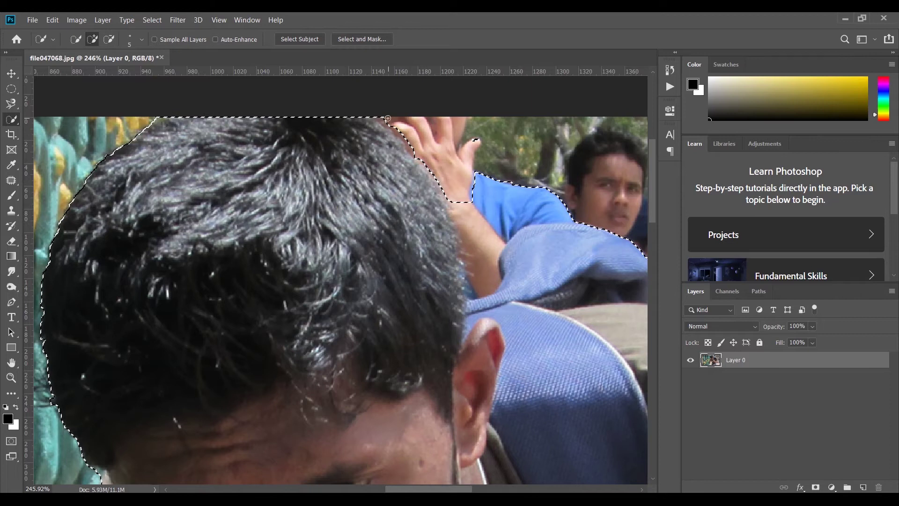
Subtract the background person's thumb and blue shirt between the hair and the backpack from the selection.
left_click_drag(458, 138, 370, 149)
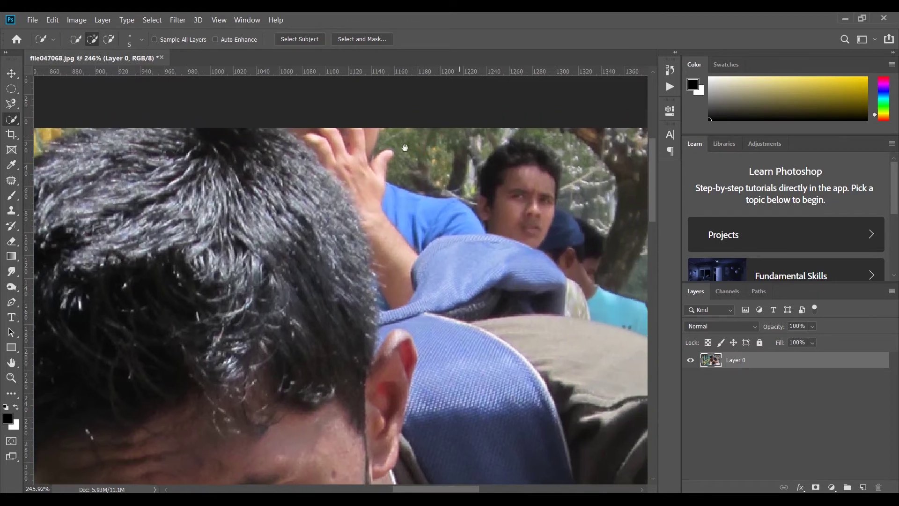
left_click(389, 150, "alt")
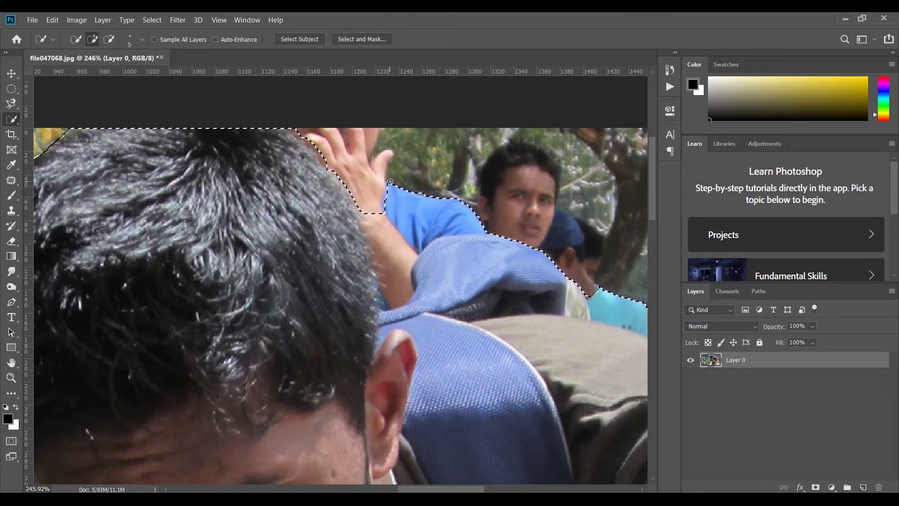
left_click(392, 181)
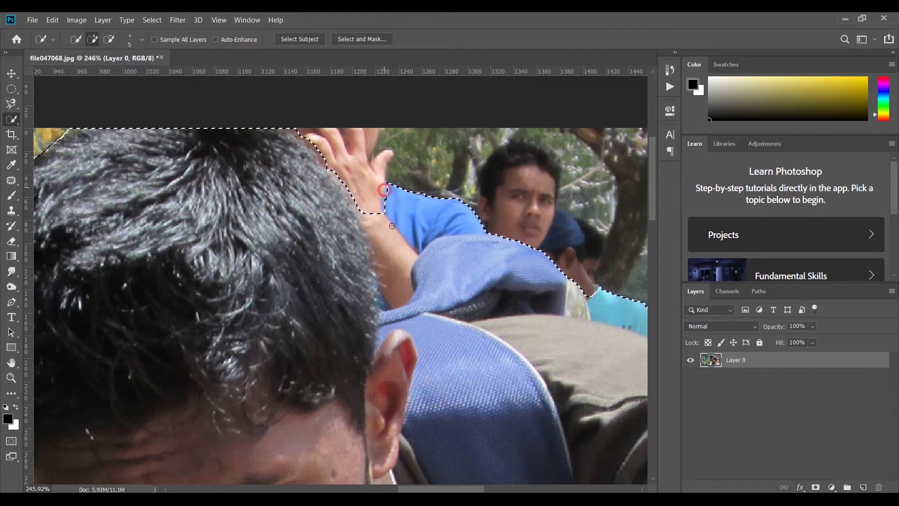
left_click(393, 214, "alt")
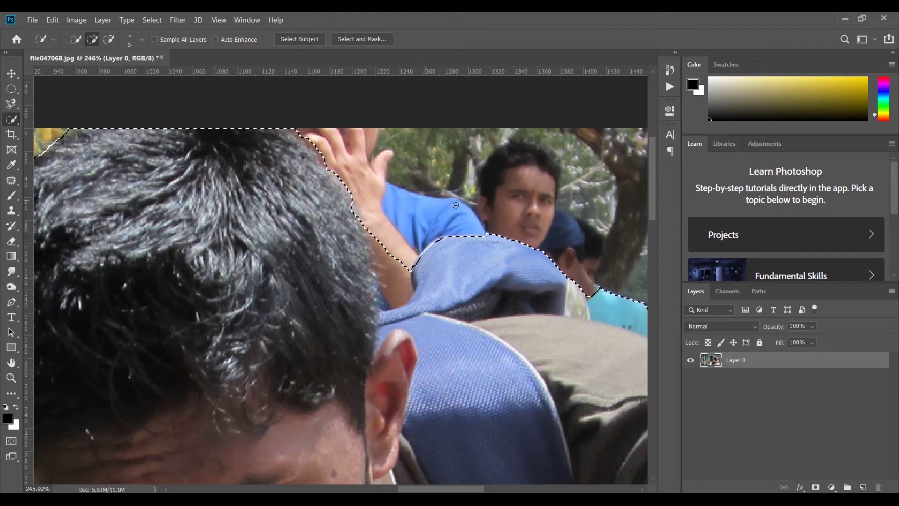
Try to subtract the background person's remaining forearm between the hair and the backpack from the selection.
left_click(389, 258, "alt")
key("ctrl+z")
left_click(392, 254, "alt")
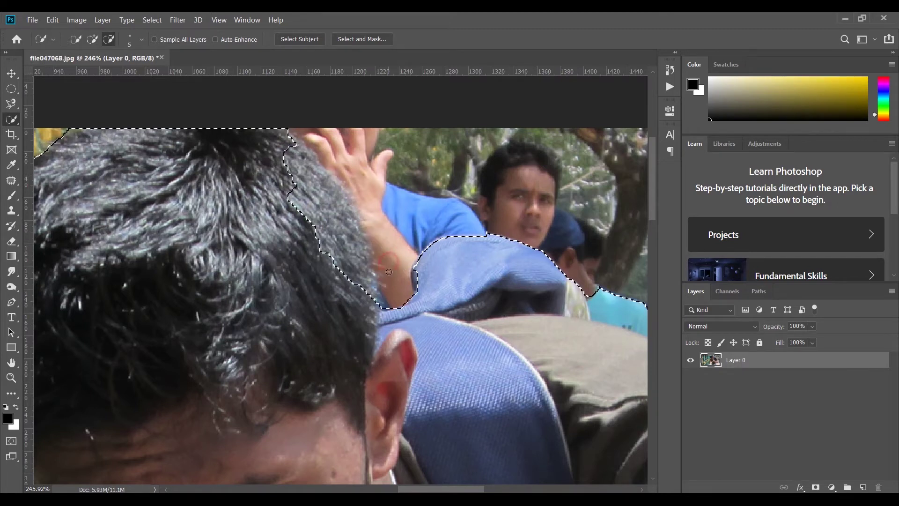
left_click(389, 266, "alt")
left_click(390, 266, "alt")
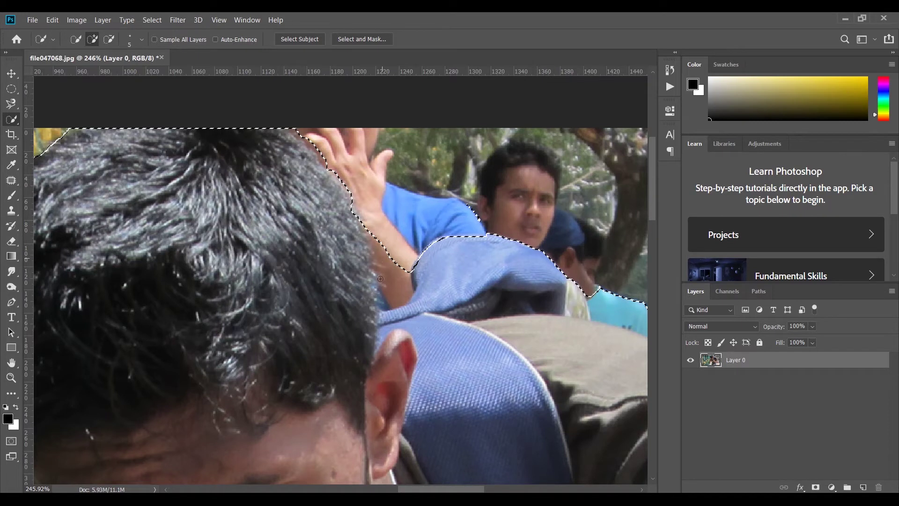
Subtract the turquoise shirt and the base of the lamp post above the man's back from the selection.
left_click_drag(531, 251, 470, 239)
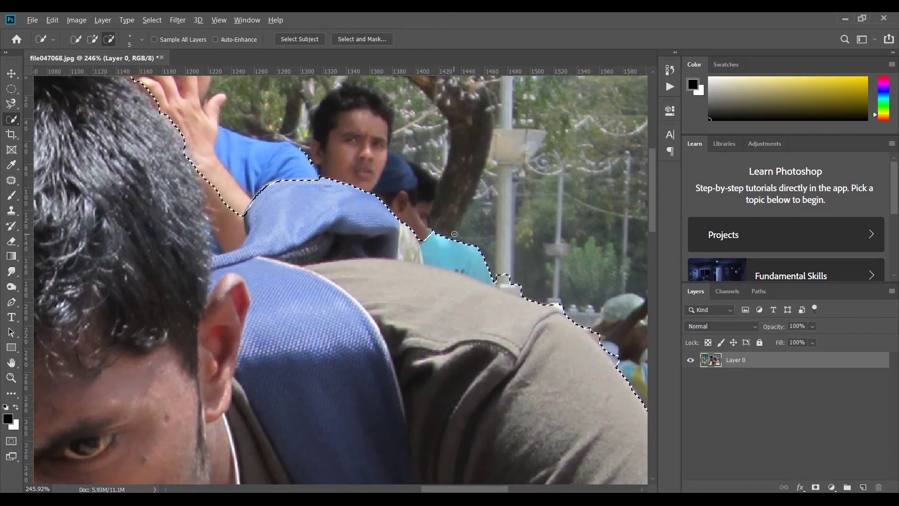
left_click(468, 245, "alt")
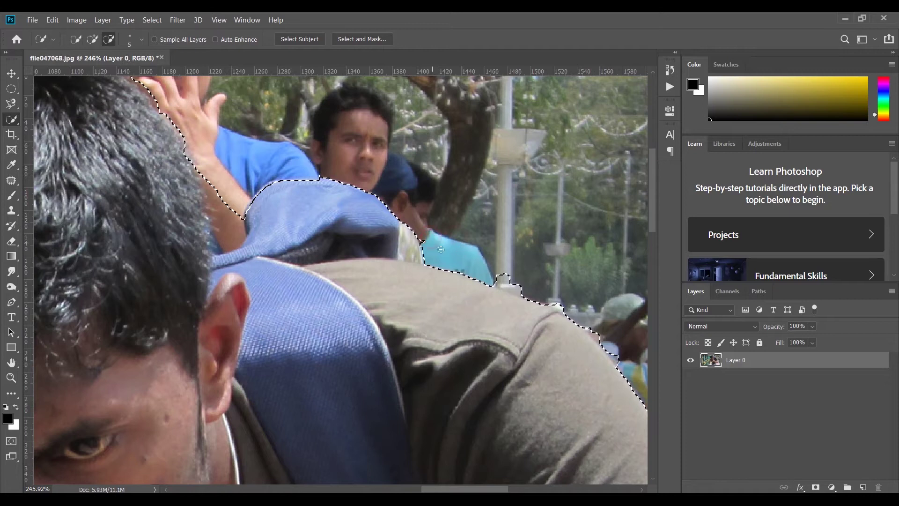
left_click(481, 256, "alt")
left_click(499, 273, "alt")
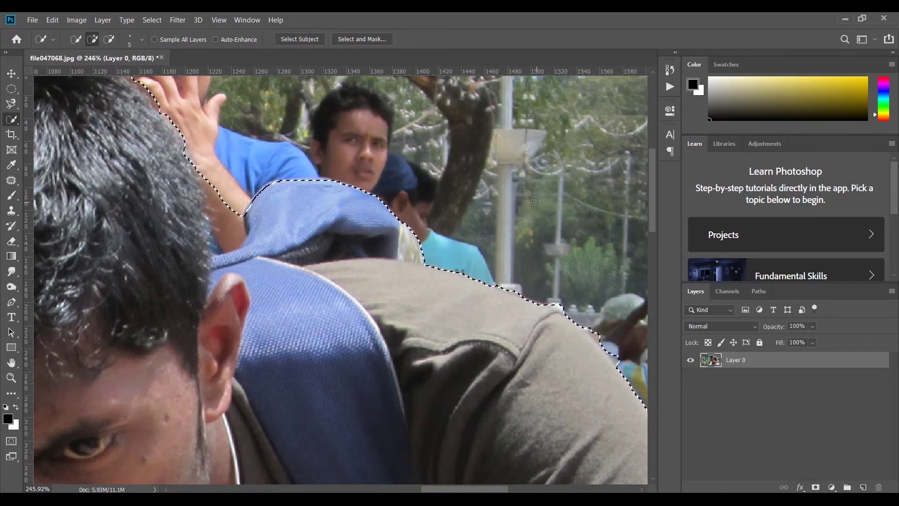
Subtract the strip of pavement between the man's jeans legs from the selection.
scroll(536, 209, "down", 3)
left_click_drag(599, 345, 440, 114)
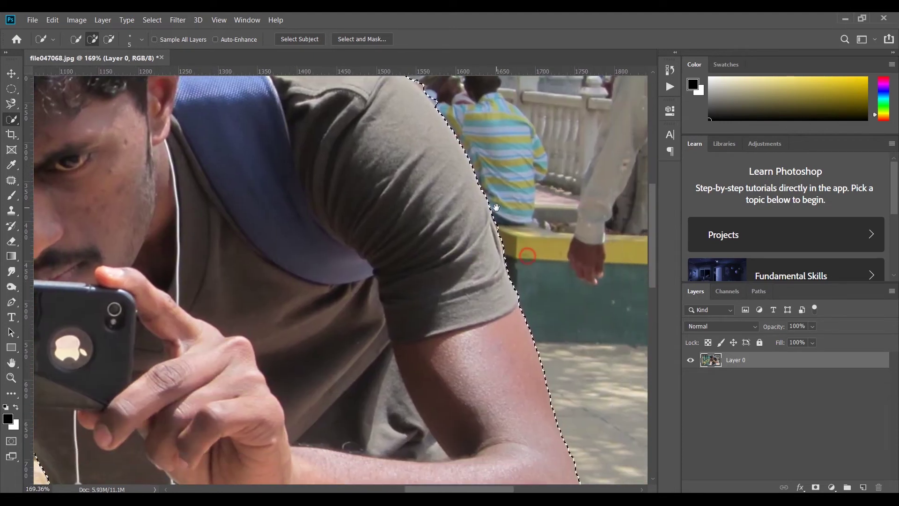
left_click_drag(560, 408, 530, 170)
left_click_drag(506, 248, 533, 181)
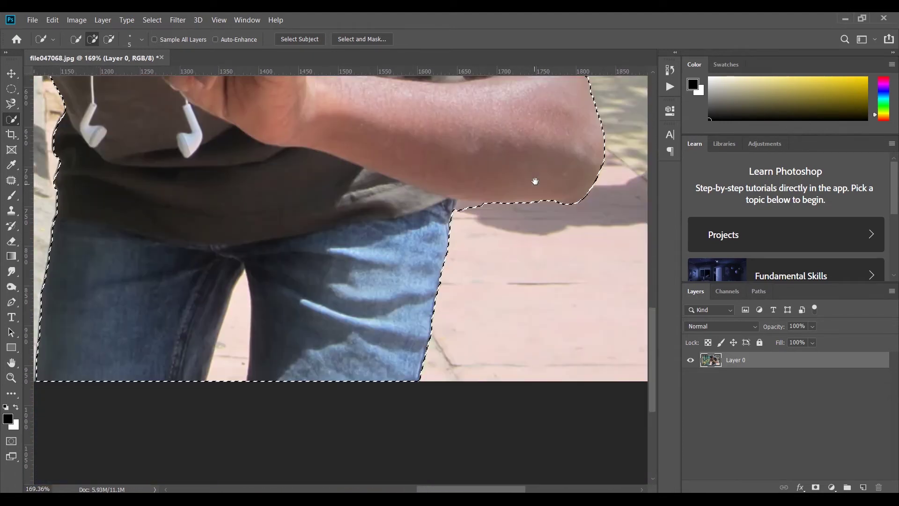
left_click_drag(231, 379, 236, 348, "alt")
Add a layer mask to Layer 0 from the finished selection to hide the photo's background.
scroll(374, 285, "down", 12)
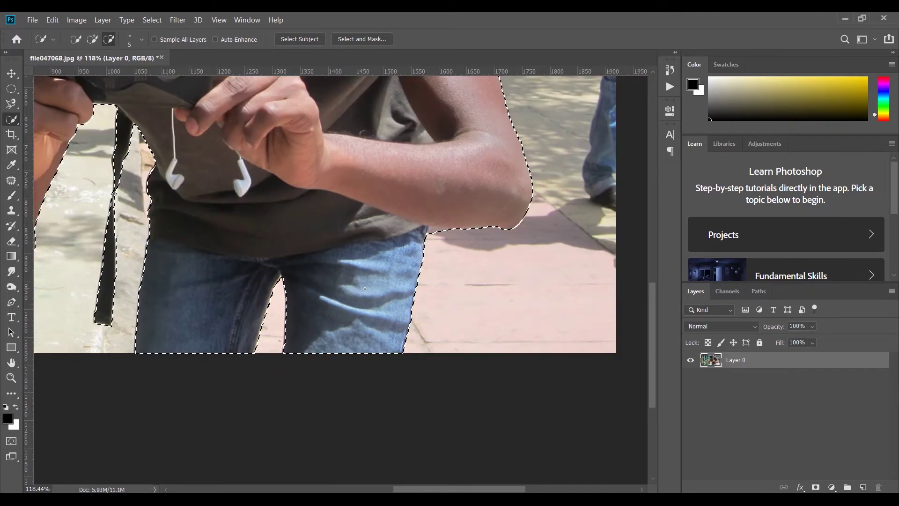
scroll(365, 300, "up", 1)
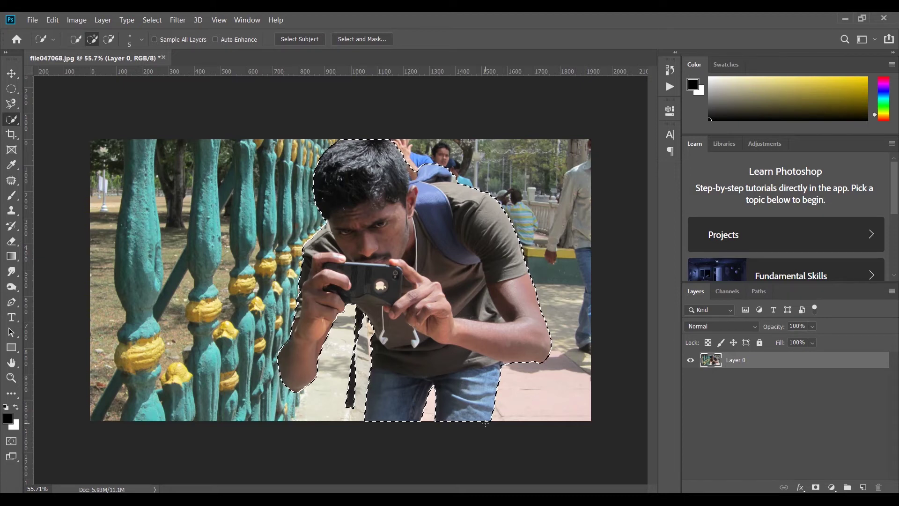
left_click(740, 364)
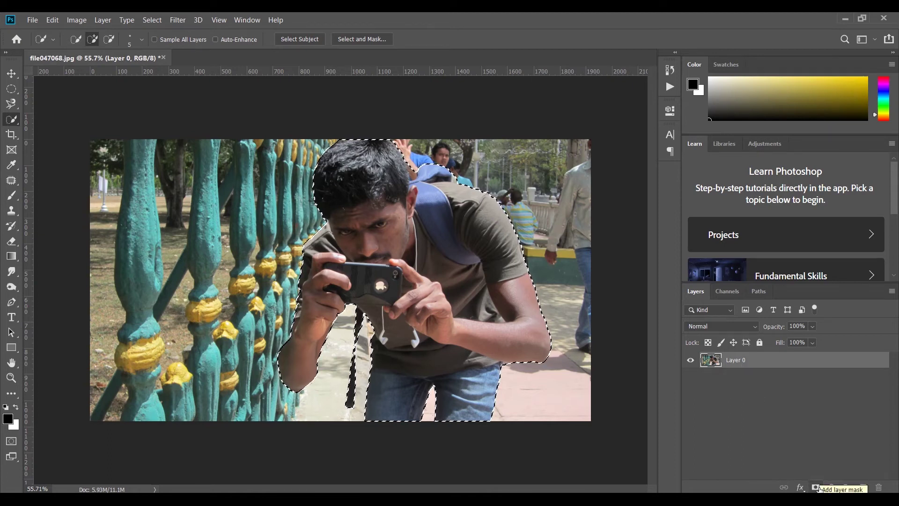
left_click(816, 488)
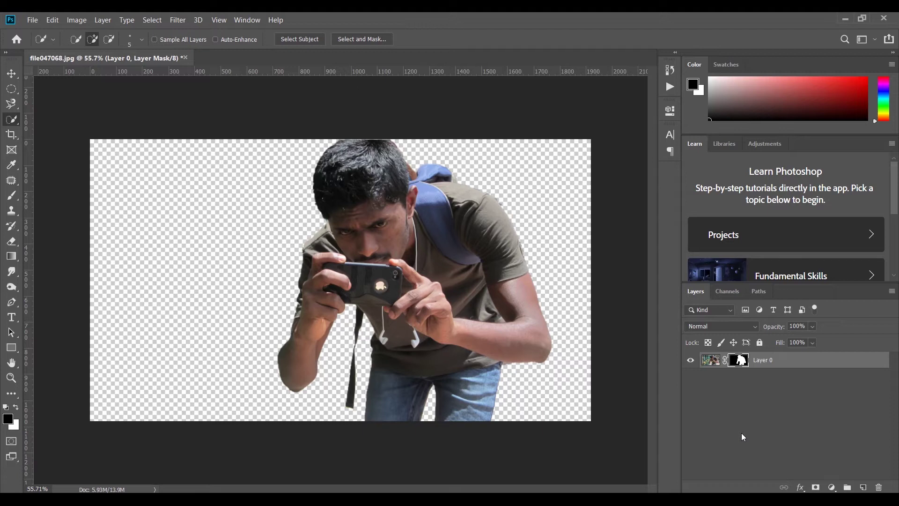
Create a new layer beneath the masked photo layer and fill it with black.
left_click(729, 399)
left_click(863, 487)
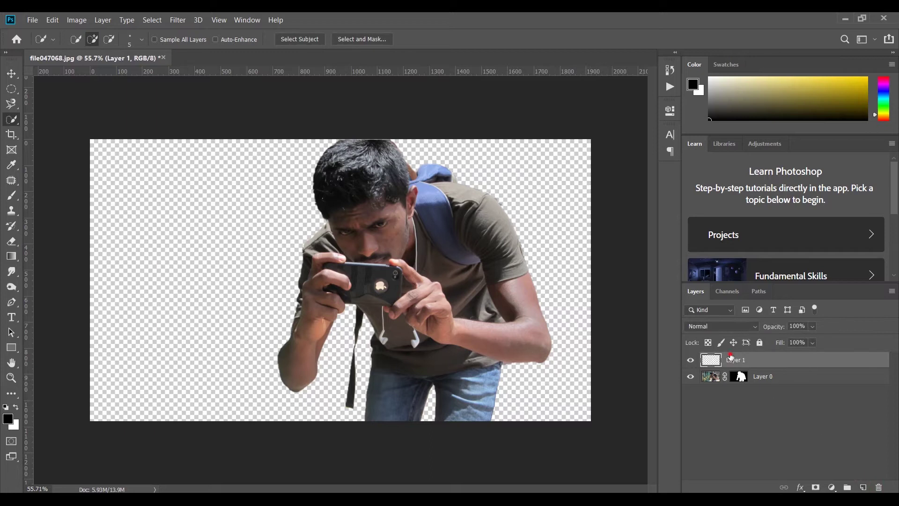
left_click_drag(730, 357, 737, 445)
left_click(749, 383)
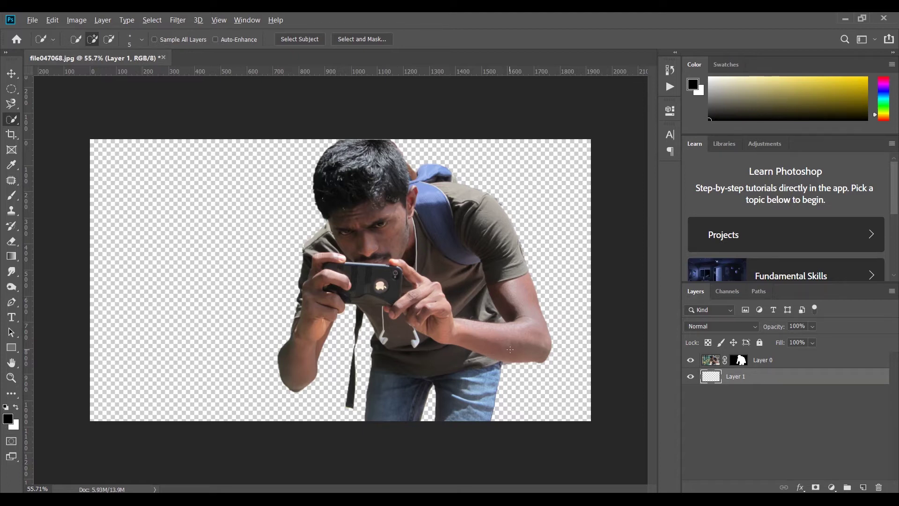
key("alt+BackSpace")
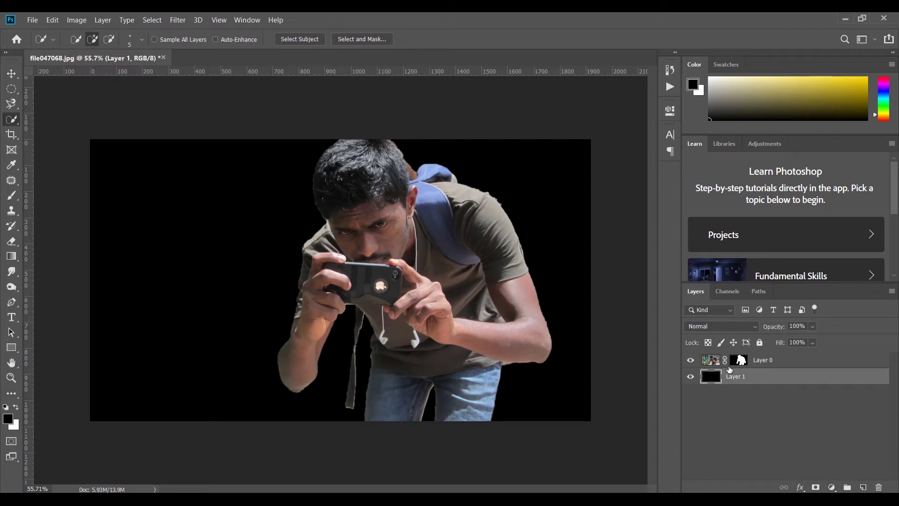
Target Layer 0's mask for editing near the leftover forearm beside the hair and make white the foreground colour.
left_click(739, 360)
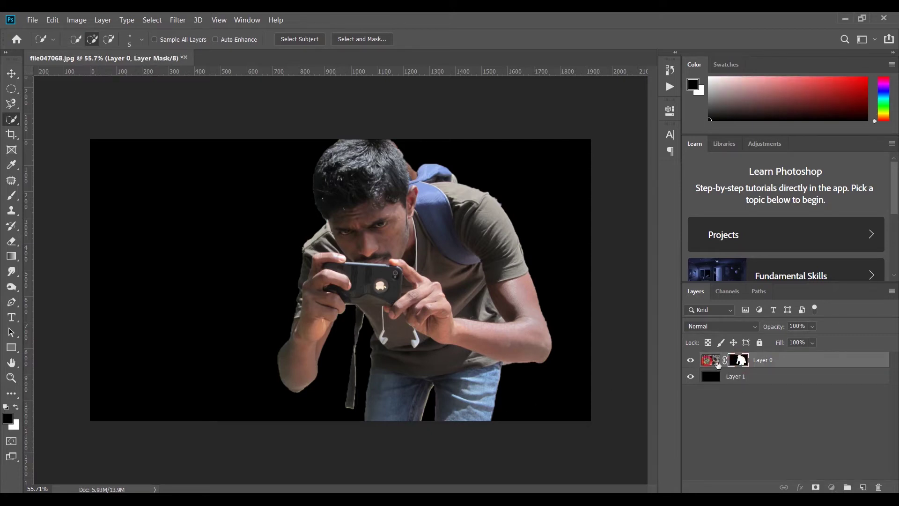
left_click(711, 360)
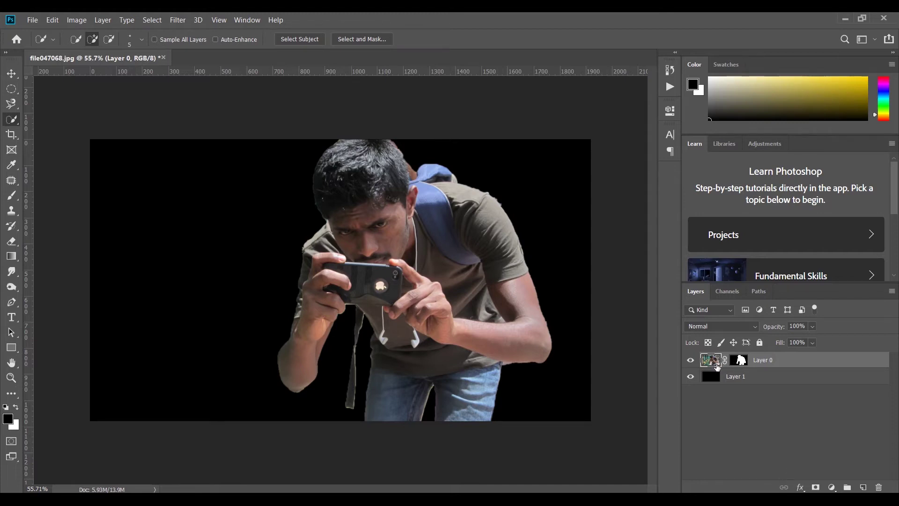
scroll(450, 321, "up", 5)
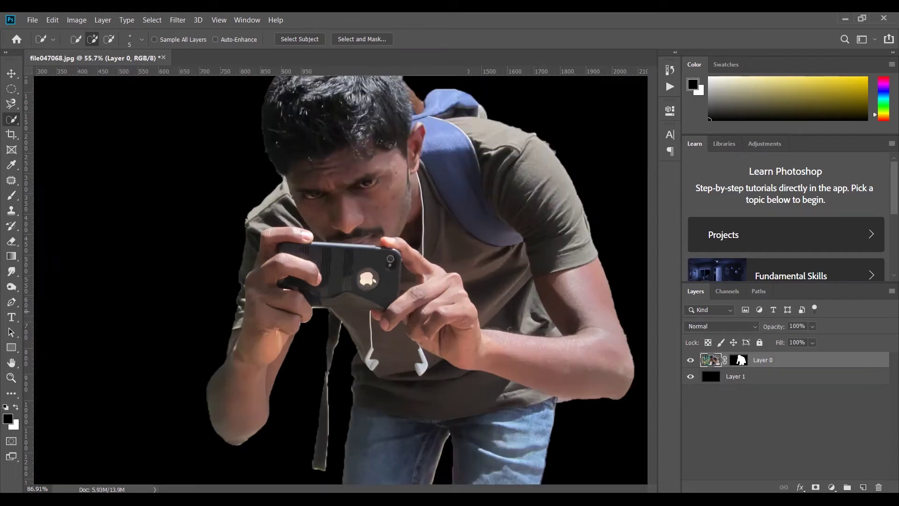
left_click_drag(501, 151, 512, 361)
scroll(448, 169, "up", 6)
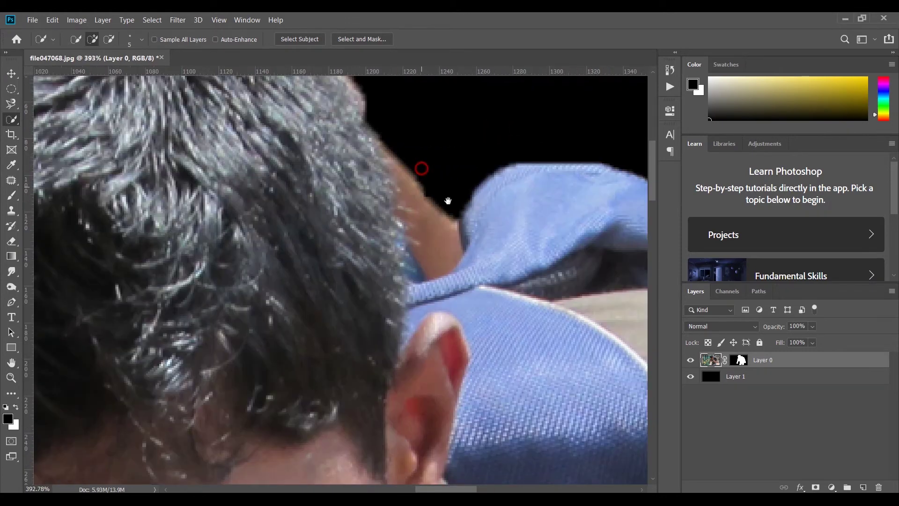
left_click_drag(448, 200, 468, 230)
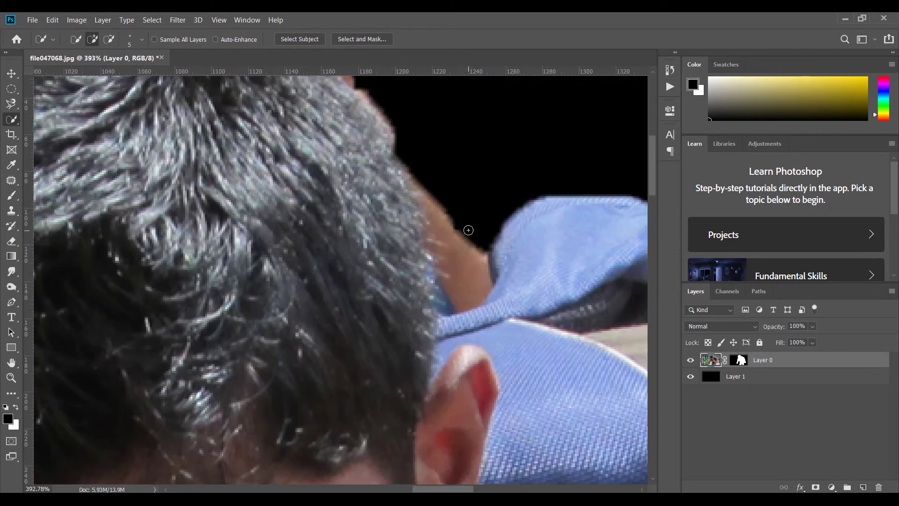
left_click(740, 359)
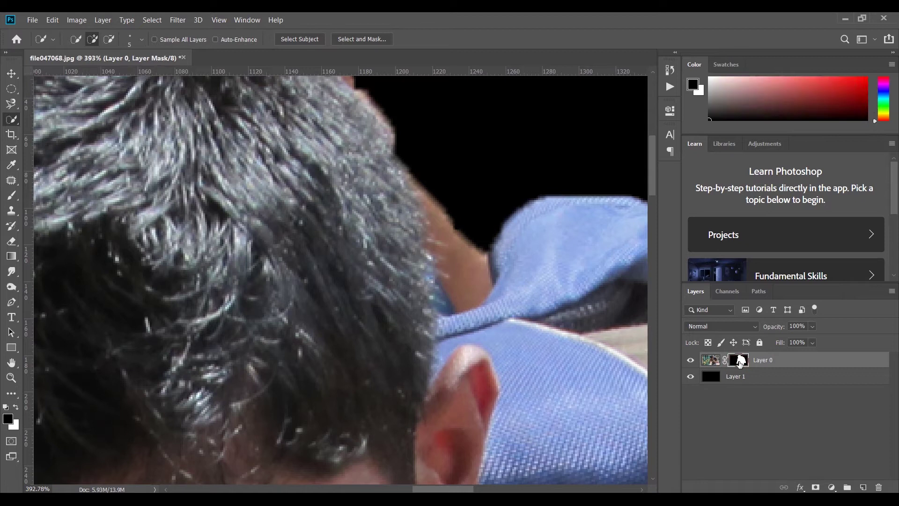
key("x")
Disable Layer 0's mask to examine the original photo around the hair and forearm, and enable the mask again.
right_click(740, 361)
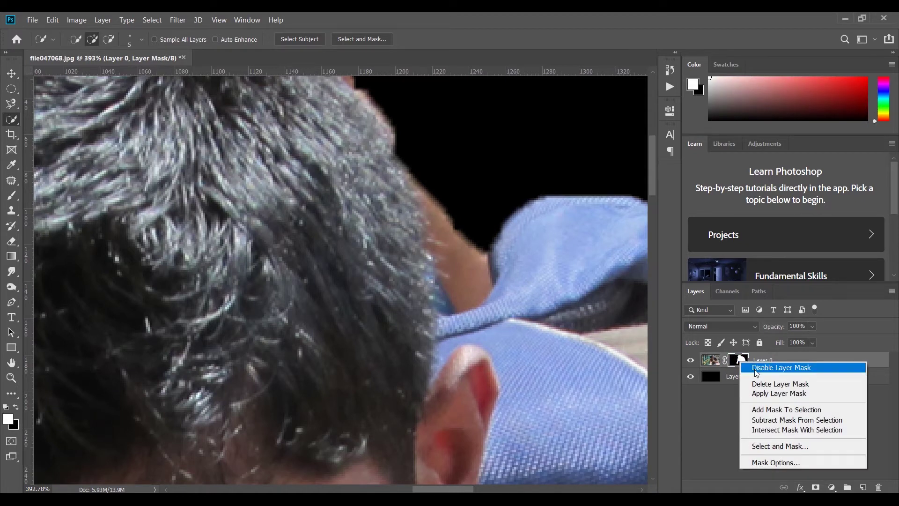
left_click(756, 368)
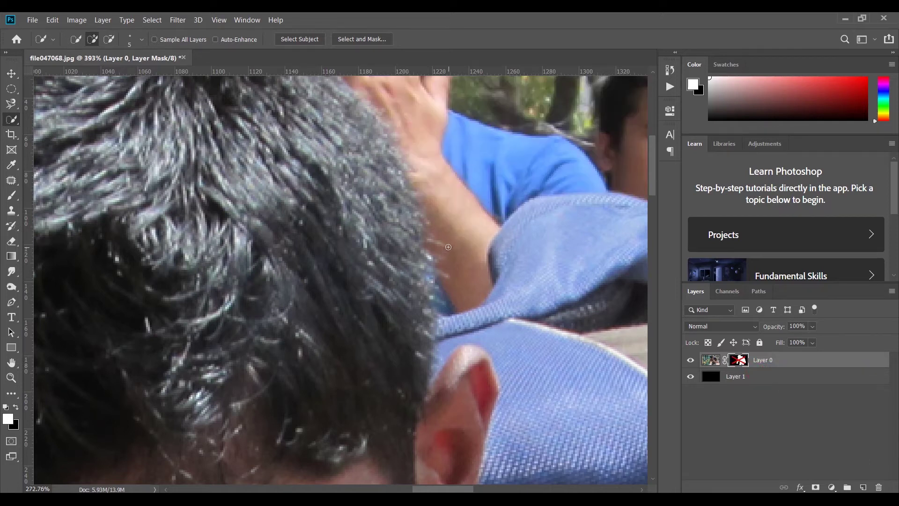
scroll(445, 250, "down", 3)
scroll(445, 250, "up", 3)
right_click(744, 364)
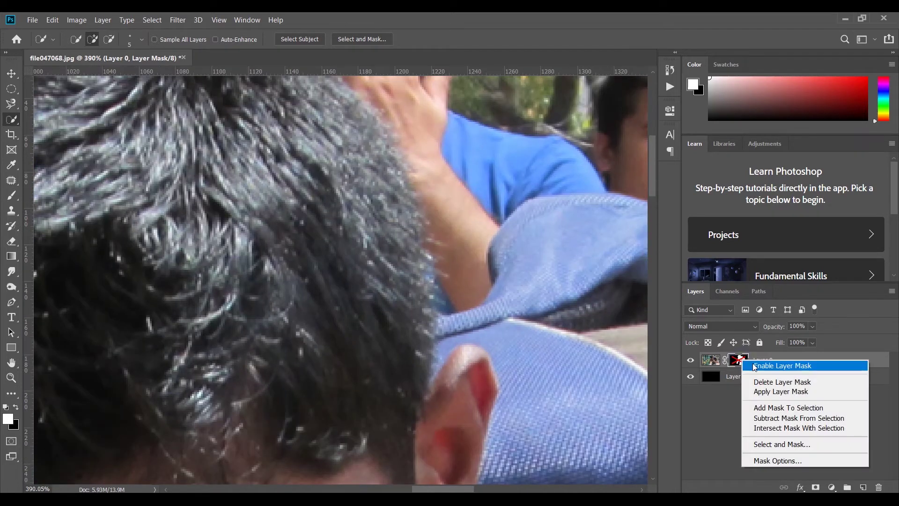
left_click(756, 368)
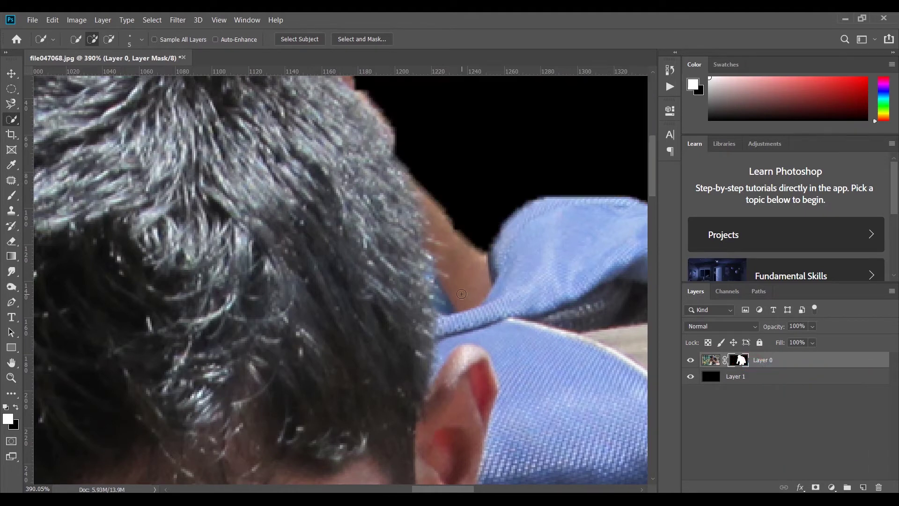
Choose the Brush tool with the Hard Round tip from the General Brushes for retouching the mask.
scroll(461, 293, "down", 2)
scroll(459, 288, "up", 4)
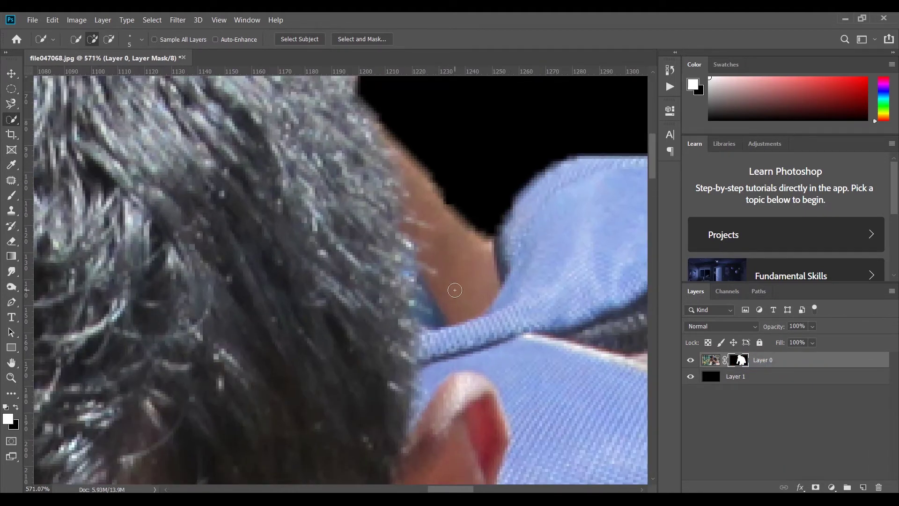
left_click(13, 196)
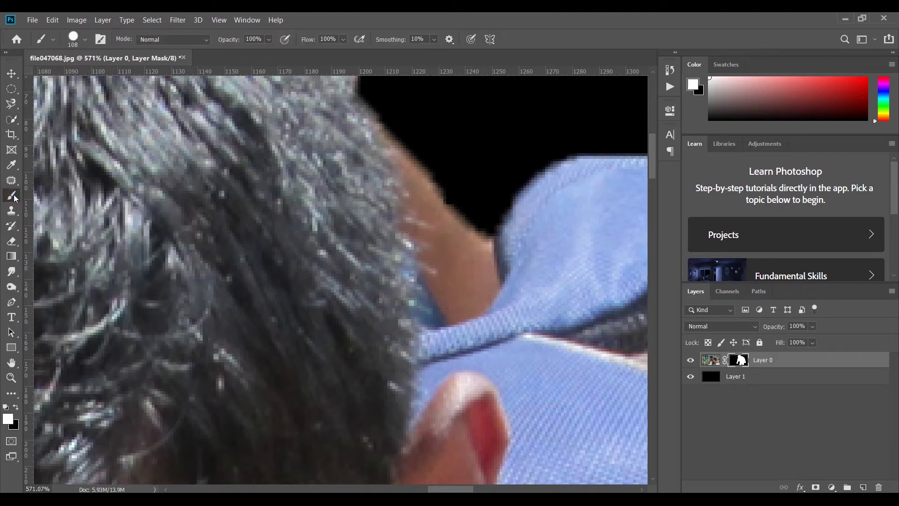
right_click(321, 206)
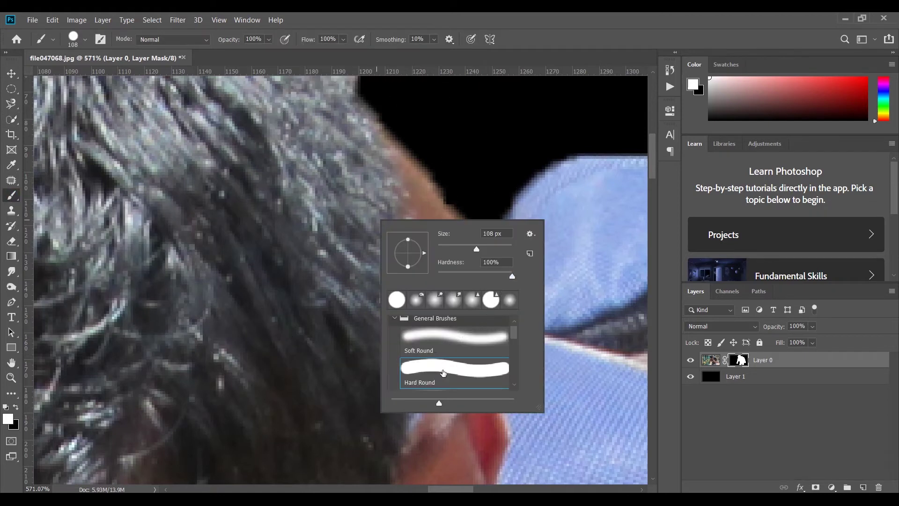
left_click(444, 371)
double_click(442, 368)
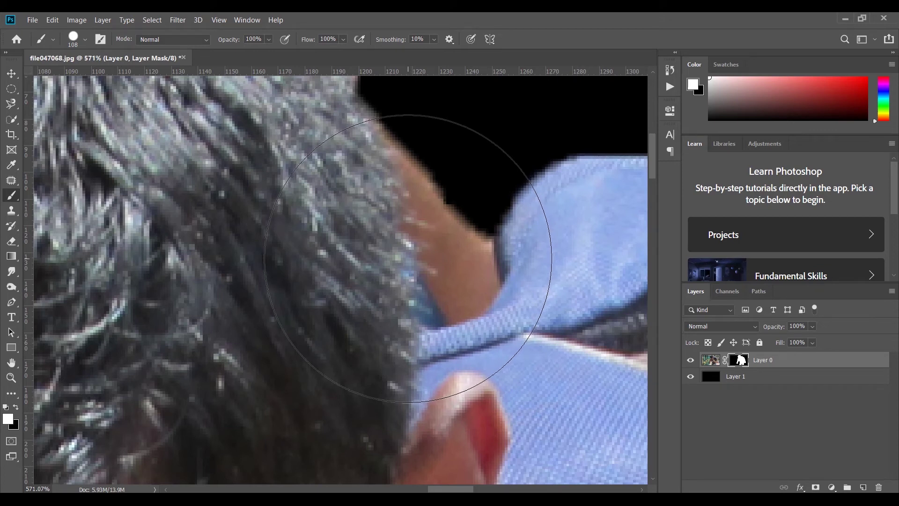
Reduce the brush size to 10 px to suit the narrow area beside the hair.
key("bracketleft")
key("bracketleft")
key("bracketleft")
key("bracketleft")
key("bracketleft")
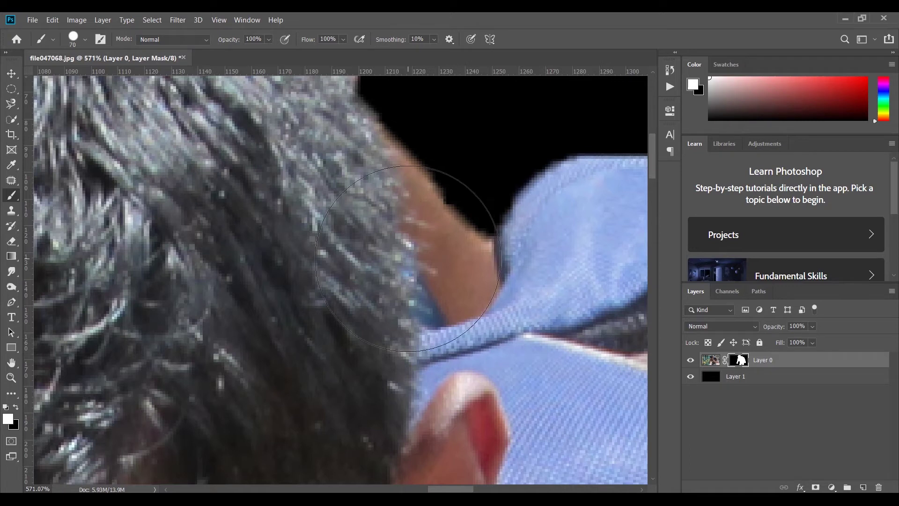
key("bracketleft")
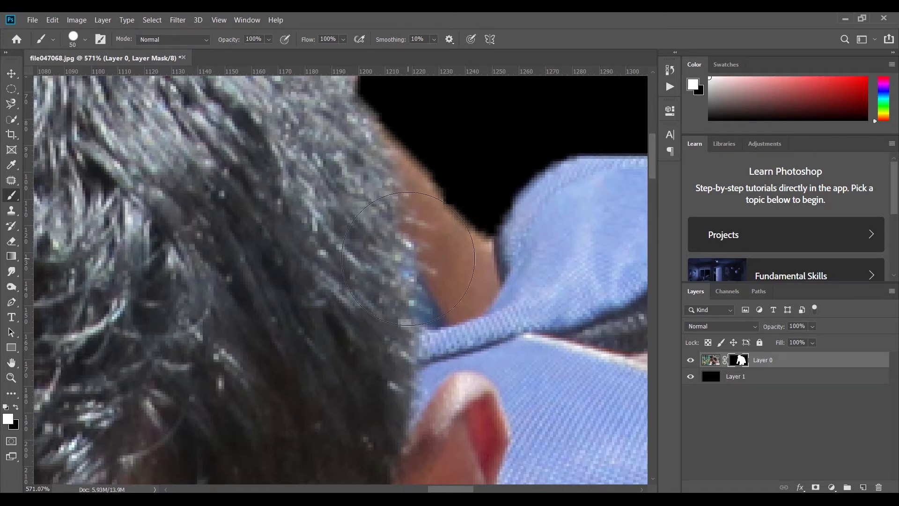
key("bracketleft")
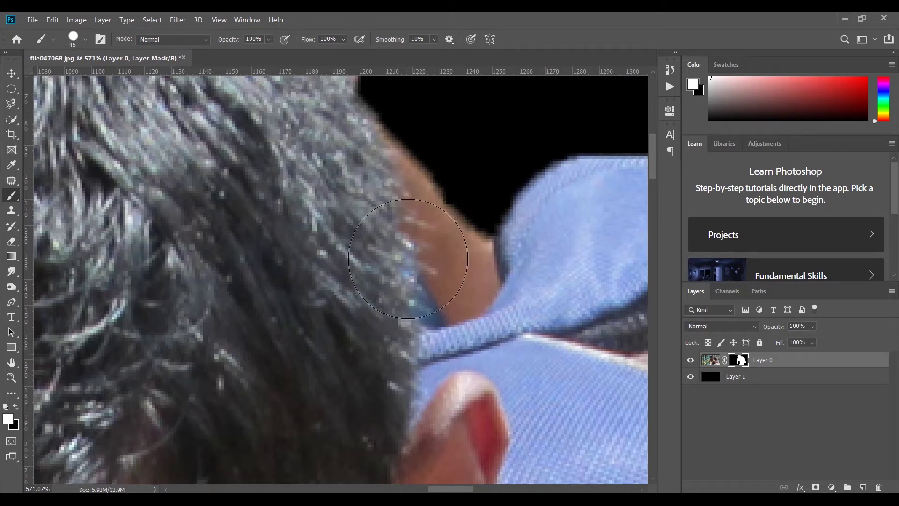
key("bracketleft")
key("bracketleft")
key("bracketleft")
key("bracketleft")
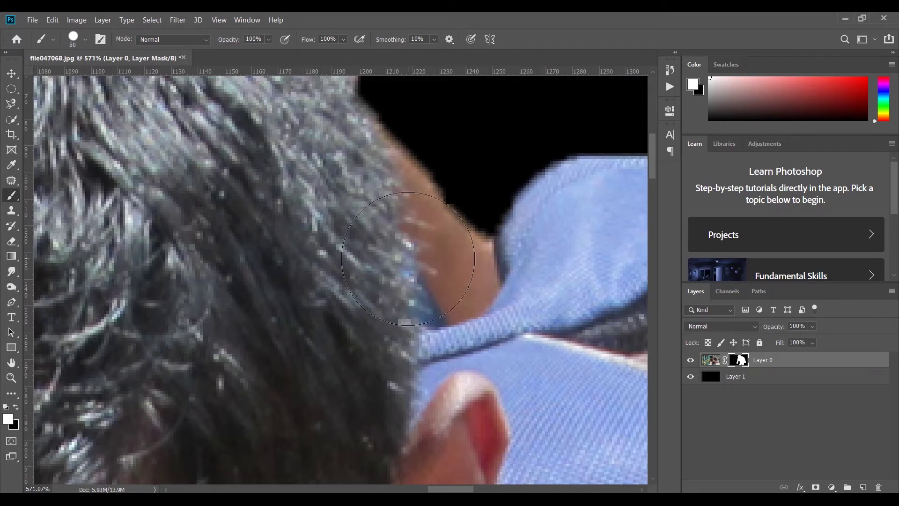
key("bracketleft")
key("bracketright")
key("bracketright")
mouse_move(421, 255)
left_mouse_down()
mouse_move(395, 267)
mouse_move(414, 267)
mouse_move(387, 261)
left_mouse_up()
Try painting white on the mask from the forearm's edge into the black area, and undo the strokes.
scroll(419, 245, "up", 5)
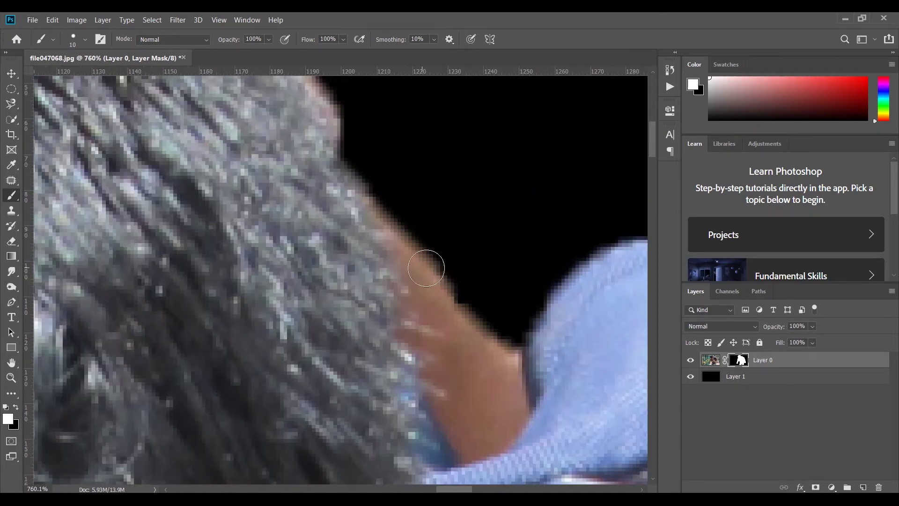
mouse_move(413, 270)
left_mouse_down()
mouse_move(415, 279)
mouse_move(450, 275)
left_mouse_up()
left_click_drag(442, 271, 495, 260)
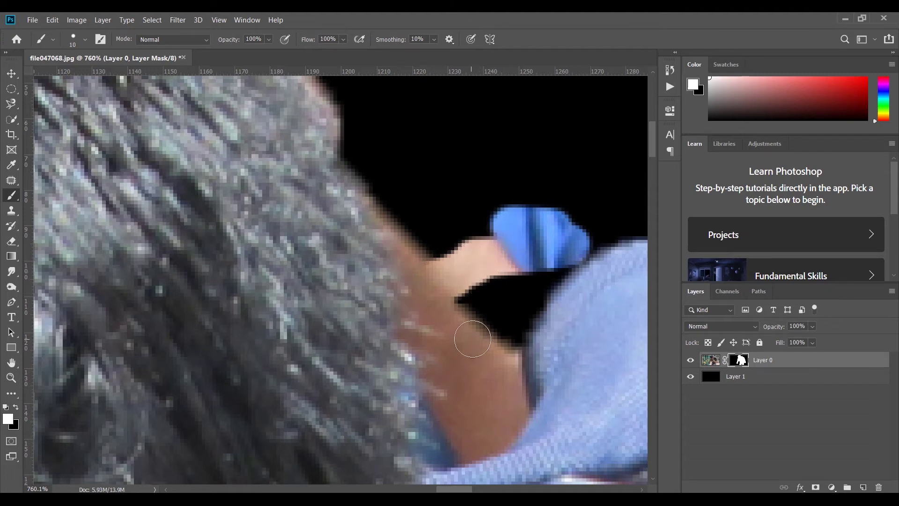
key("ctrl+z")
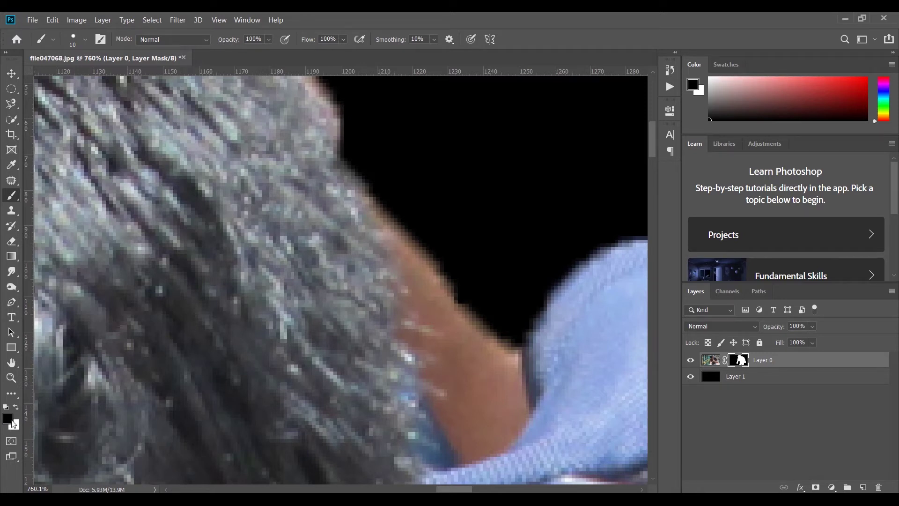
Try setting the foreground colour to red (ff0000) while Layer 0's mask is targeted.
key("x")
left_click(9, 418)
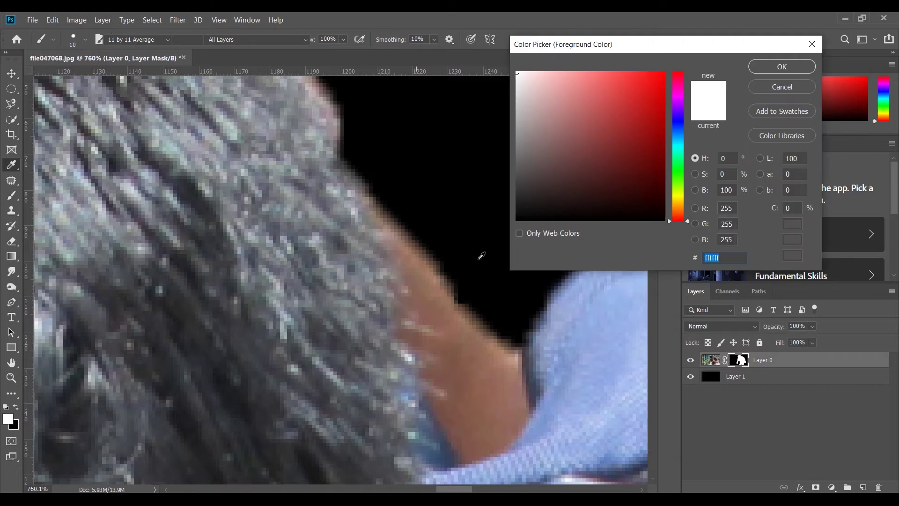
type("cf4343")
left_click(761, 73)
key("b")
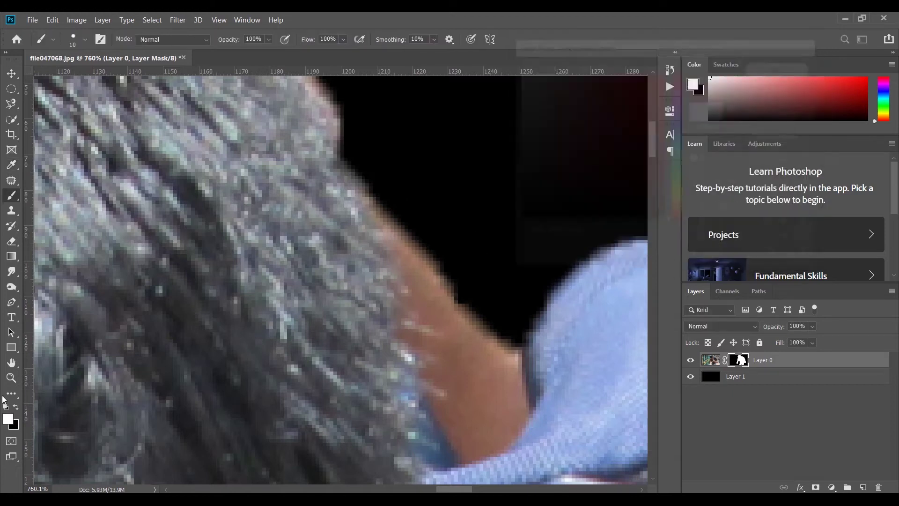
key("x")
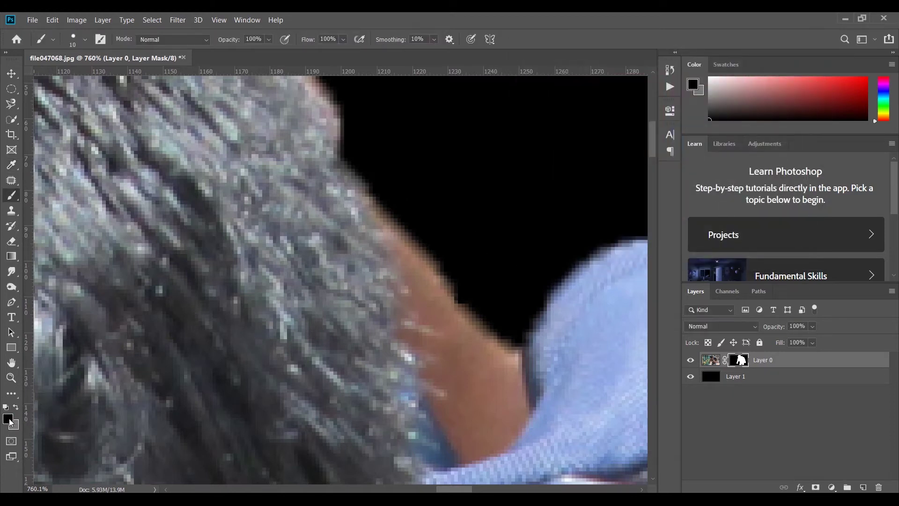
left_click(9, 419)
type("ff0000")
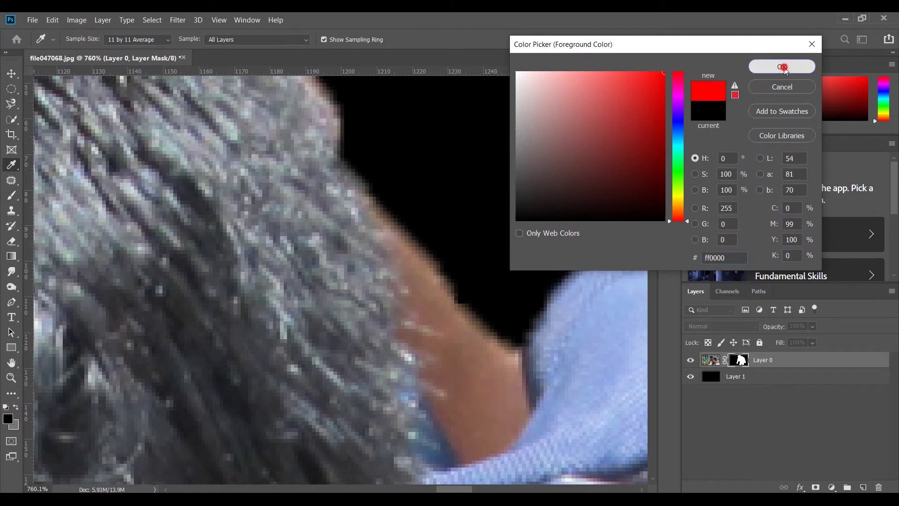
left_click(783, 67)
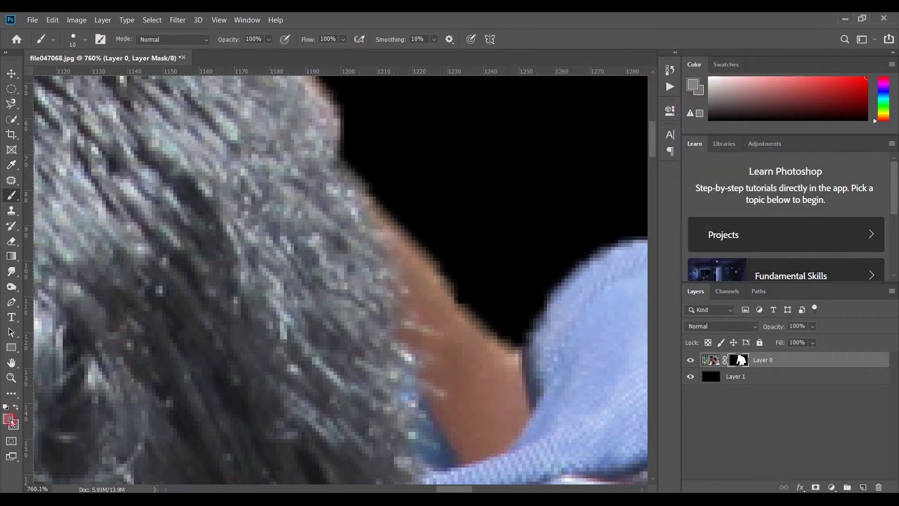
left_click(11, 420)
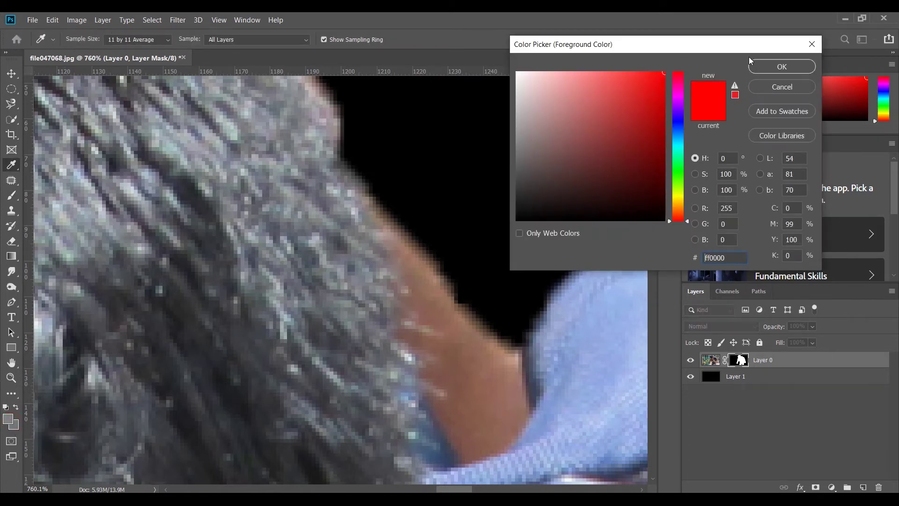
left_click(768, 67)
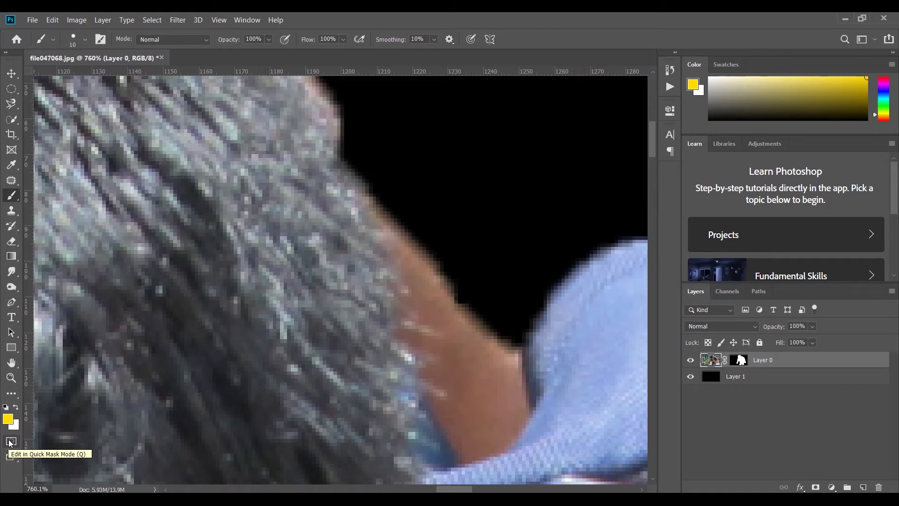
Reset the colours to the default black and white with Layer 0's image targeted, keeping black as the foreground.
key("d")
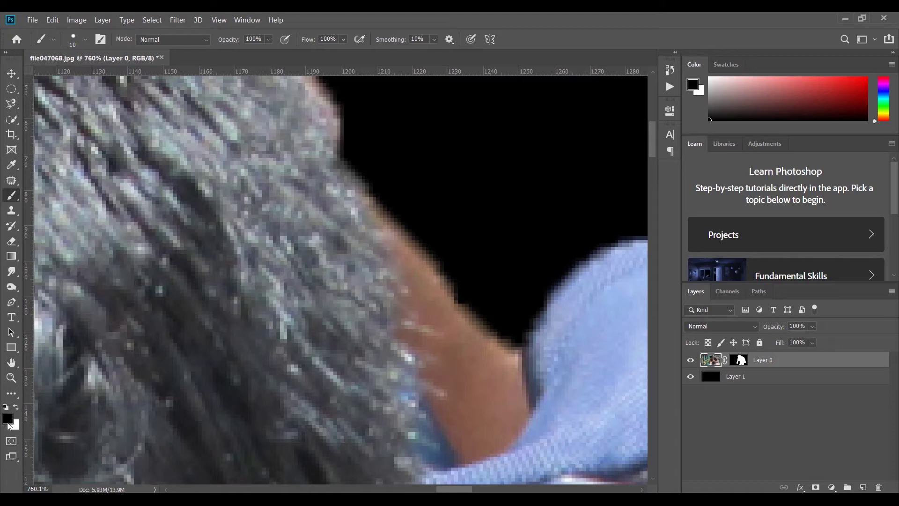
key("x")
key("x")
key("x")
key("x")
key("x")
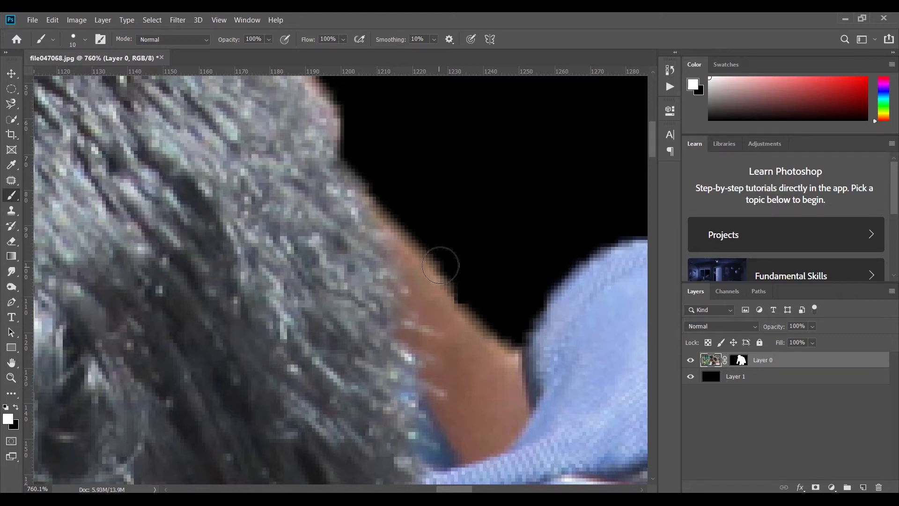
key("x")
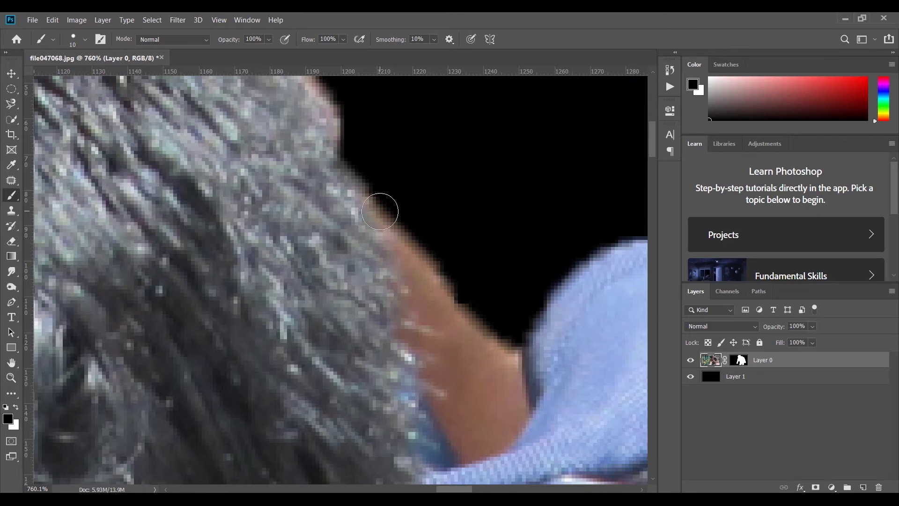
Try painting black on Layer 0's image instead of its mask, over the hair and forearm, and undo the strokes.
left_click(739, 360)
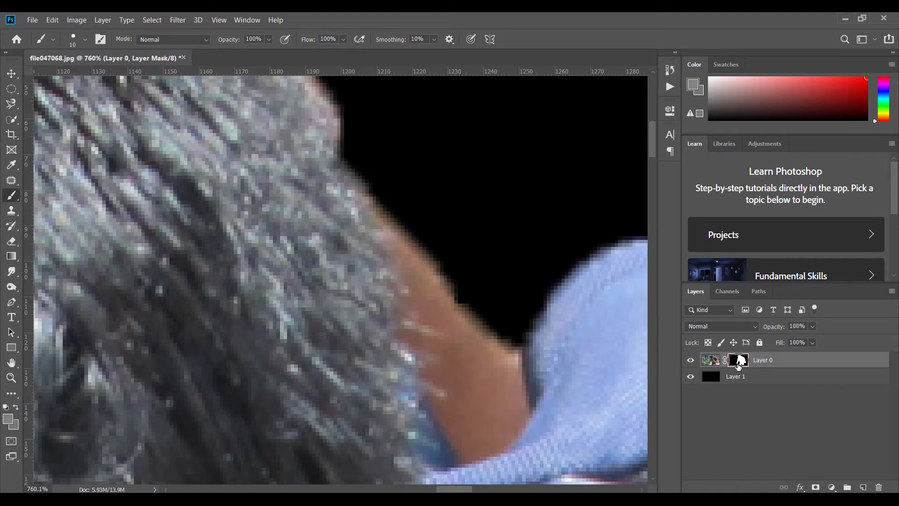
left_click(711, 360)
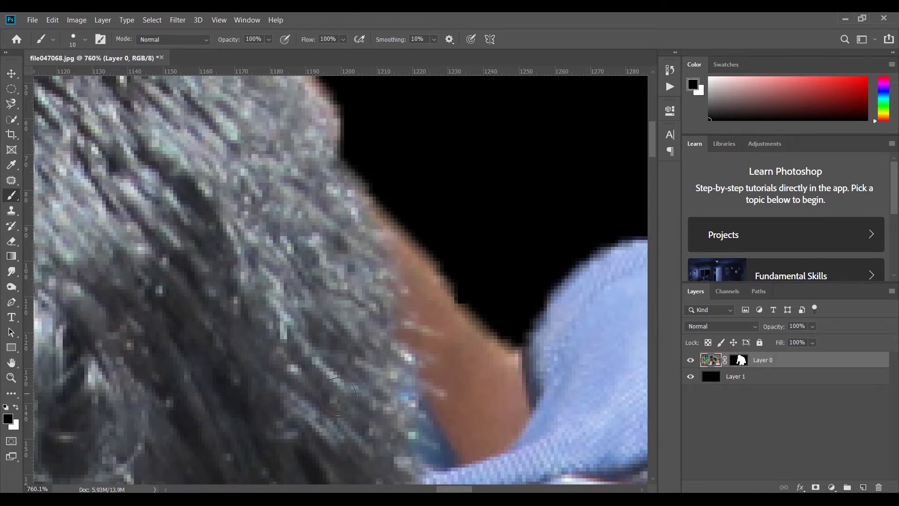
mouse_move(342, 360)
left_mouse_down()
mouse_move(415, 351)
mouse_move(435, 326)
left_mouse_up()
left_click_drag(468, 288, 473, 309)
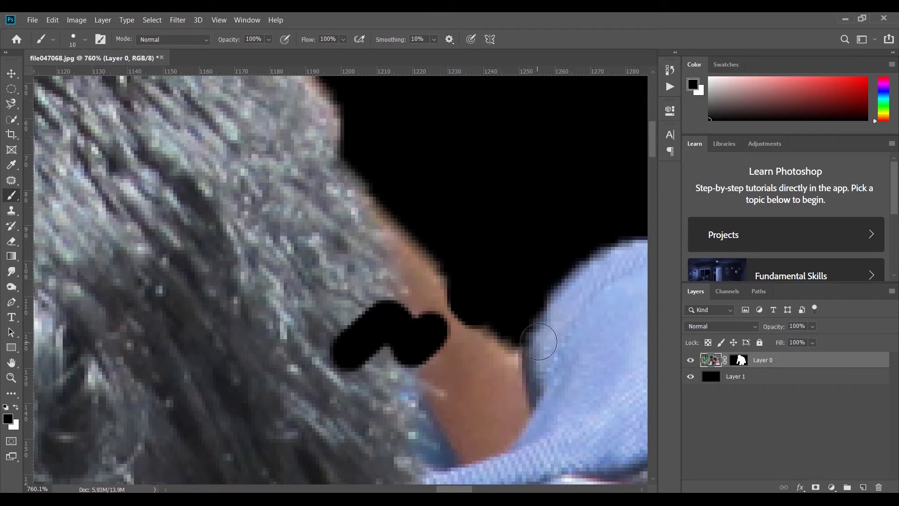
key("ctrl+z")
key("ctrl+z")
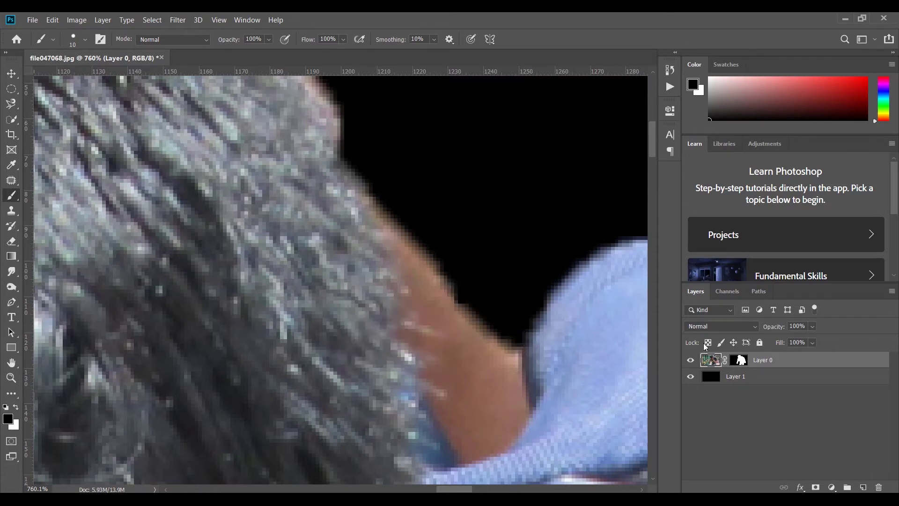
Target Layer 0's mask, try a grey stroke along the forearm's edge beside the hair, and undo it.
left_click(742, 361)
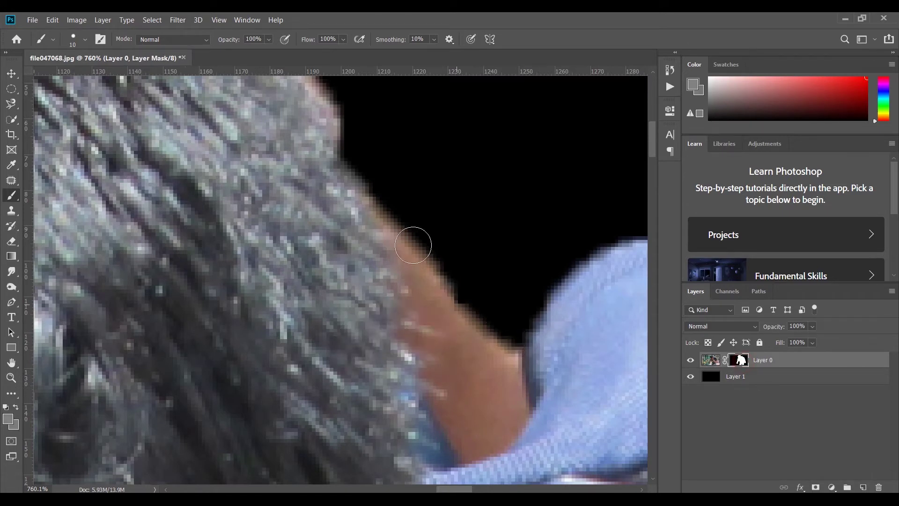
left_click_drag(396, 201, 412, 240)
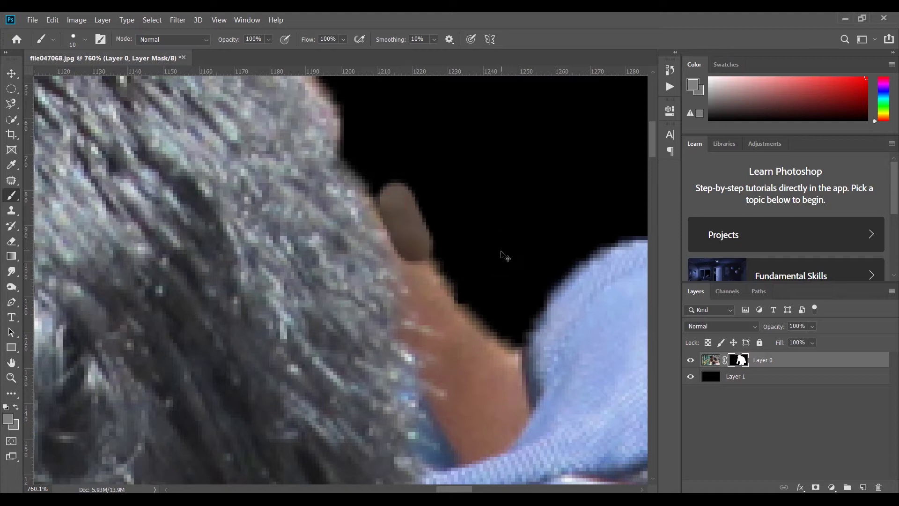
key("ctrl+z")
Make black the foreground colour and paint on the mask to hide the leftover forearm between the hair and the shirt.
key("d")
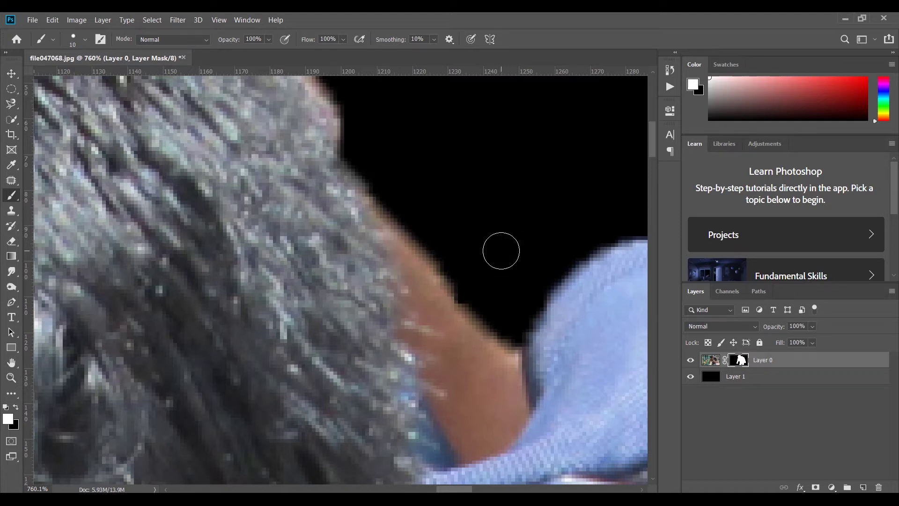
key("x")
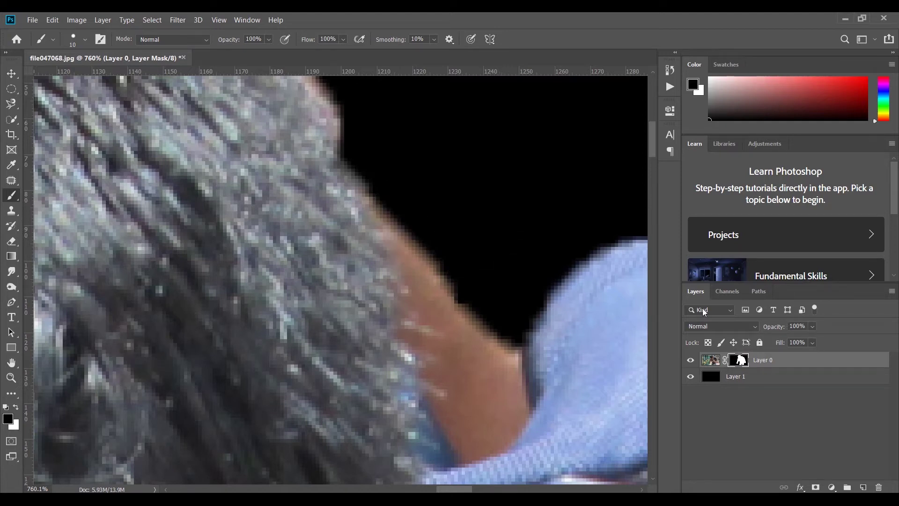
mouse_move(407, 206)
left_mouse_down()
mouse_move(436, 281)
mouse_move(399, 216)
mouse_move(430, 288)
mouse_move(451, 435)
left_mouse_up()
mouse_move(406, 233)
left_mouse_down()
mouse_move(445, 438)
mouse_move(473, 437)
mouse_move(486, 385)
mouse_move(465, 322)
mouse_move(454, 325)
mouse_move(462, 384)
left_mouse_up()
Change the brush tip to Soft Round with 0% hardness.
right_click(481, 318)
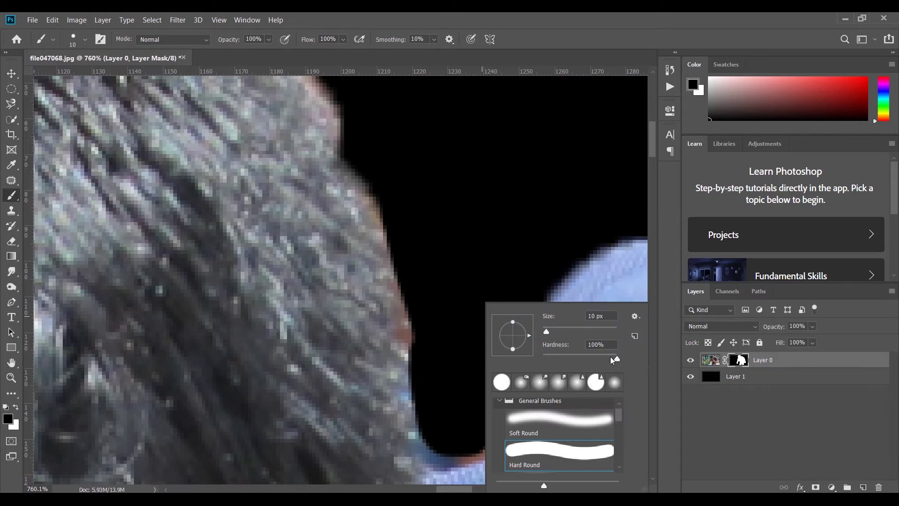
left_click(541, 418)
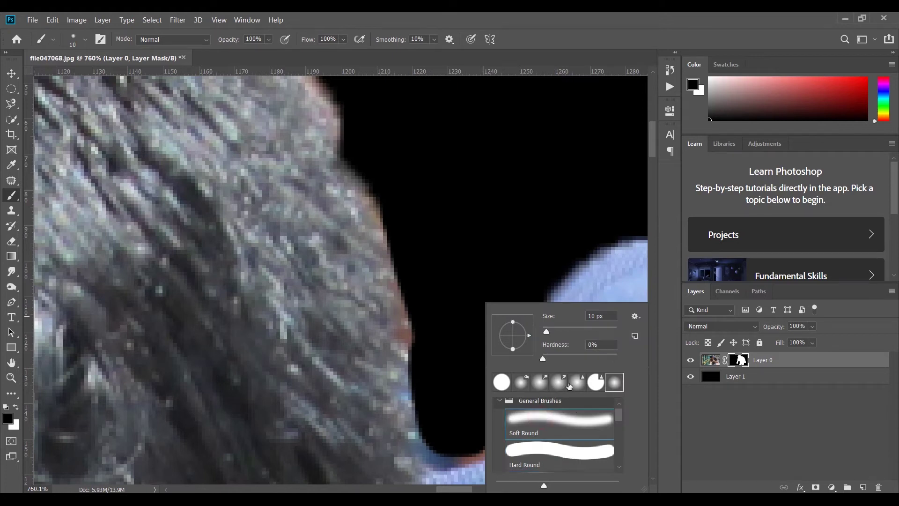
left_click(581, 385)
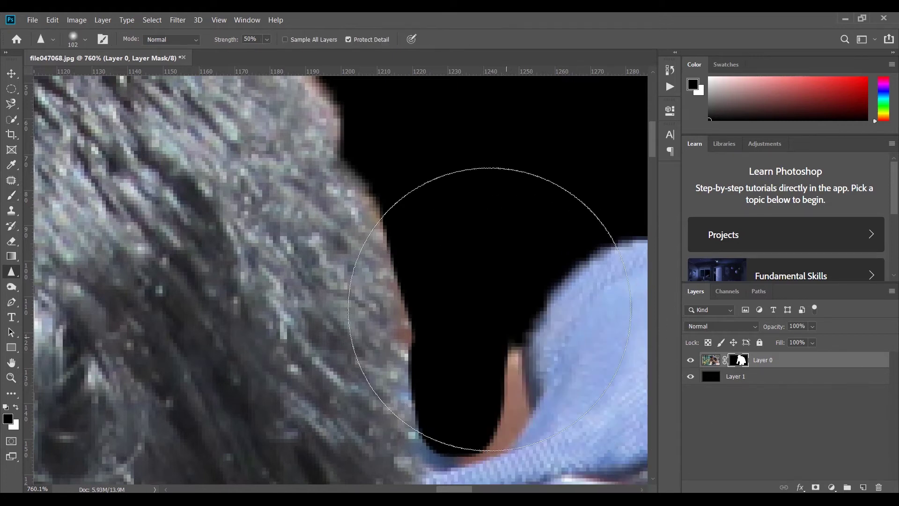
Try sharpening the mask edge of the leftover forearm strip with a size 9 Sharpen tip, raising its strength to 100%.
left_click_drag(453, 294, 285, 306)
mouse_move(502, 276)
left_mouse_down()
mouse_move(452, 294)
mouse_move(460, 283)
left_mouse_up()
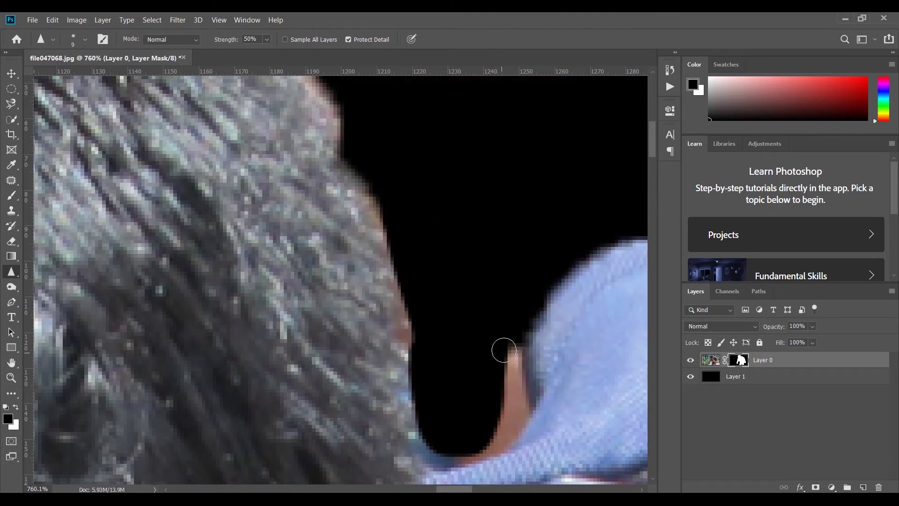
mouse_move(508, 357)
left_mouse_down()
mouse_move(508, 376)
mouse_move(517, 355)
mouse_move(516, 383)
mouse_move(503, 351)
left_mouse_up()
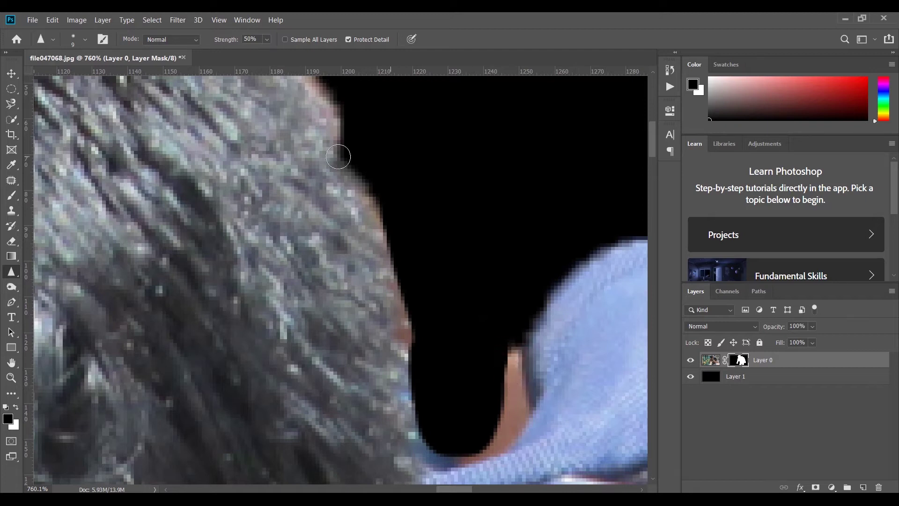
left_click(270, 39)
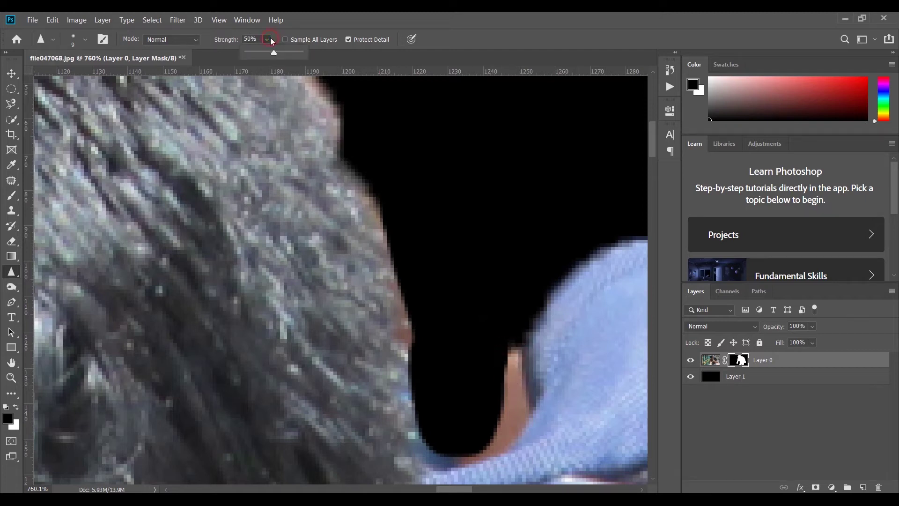
left_click_drag(272, 52, 303, 52)
left_click_drag(502, 356, 508, 392)
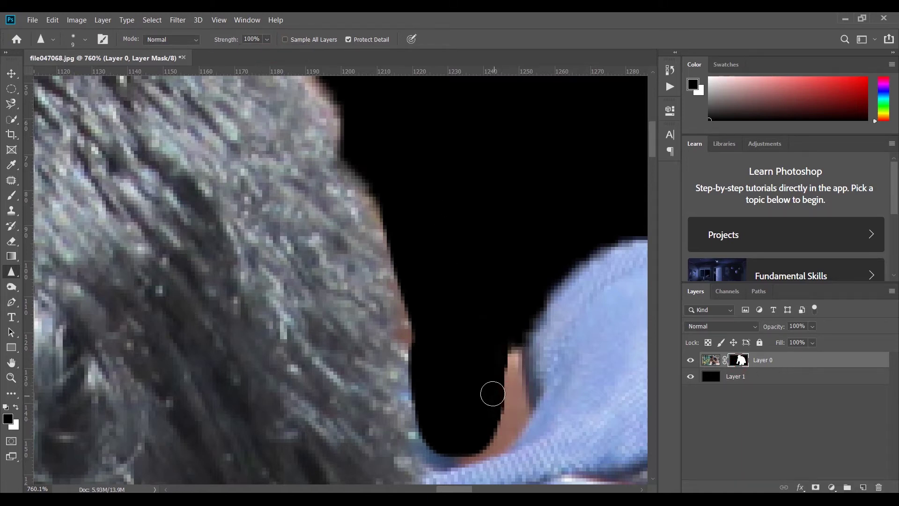
Return to the Brush with the 10 px Soft Round tip and paint black over the forearm strip beside the blue shirt.
key("b")
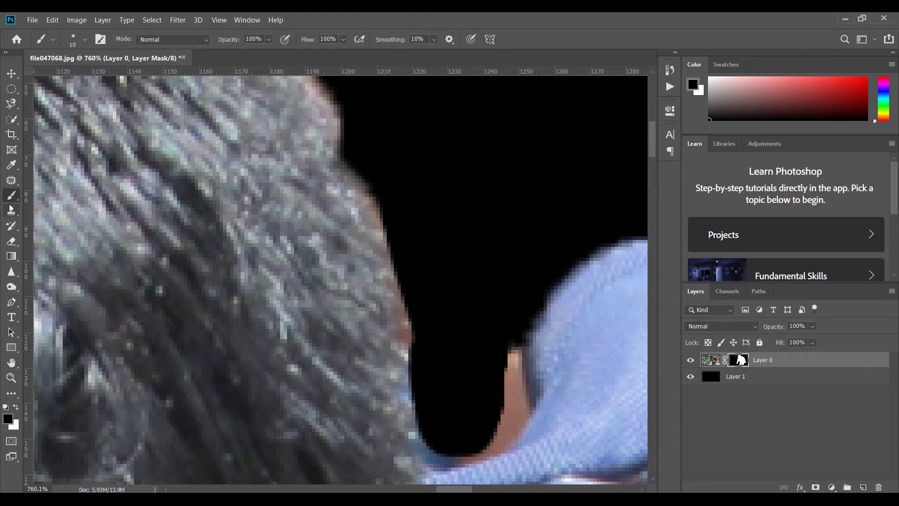
right_click(421, 358)
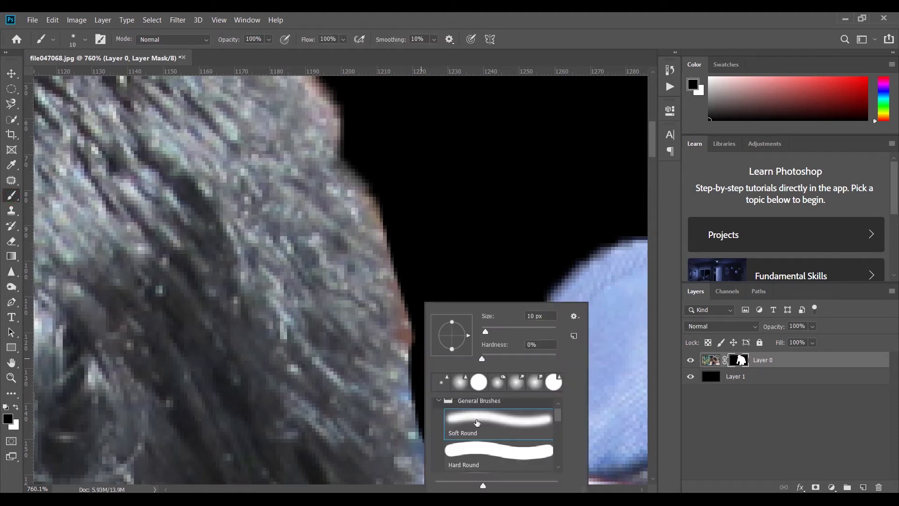
double_click(477, 420)
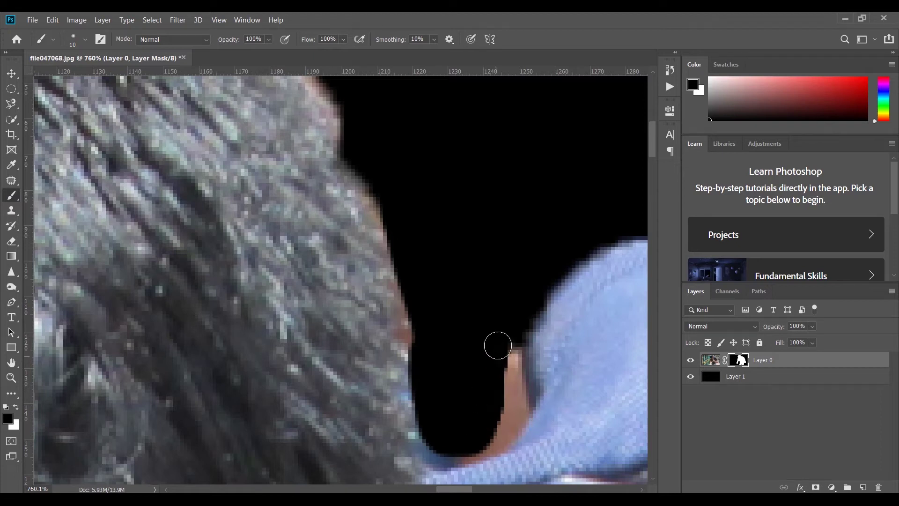
mouse_move(499, 344)
left_mouse_down()
mouse_move(502, 401)
mouse_move(510, 355)
mouse_move(509, 406)
mouse_move(480, 437)
mouse_move(503, 425)
mouse_move(480, 440)
mouse_move(430, 446)
mouse_move(420, 416)
mouse_move(430, 438)
mouse_move(468, 443)
mouse_move(510, 423)
mouse_move(509, 369)
mouse_move(509, 416)
mouse_move(483, 432)
mouse_move(449, 411)
left_mouse_up()
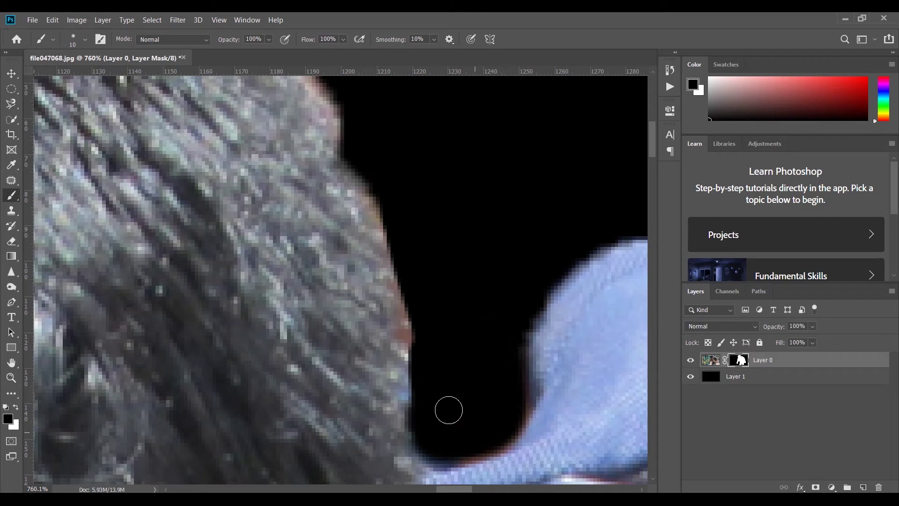
Paint black on the mask along the hair's edge facing the blue shirt to hide the skin-coloured fringe.
left_click_drag(413, 297, 429, 357)
left_click_drag(401, 250, 377, 202)
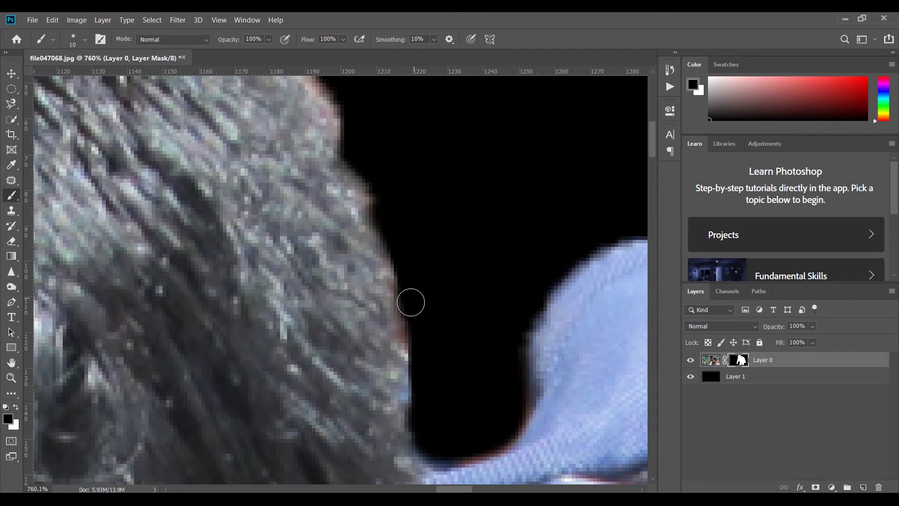
mouse_move(409, 302)
left_mouse_down()
mouse_move(425, 405)
mouse_move(403, 397)
mouse_move(480, 411)
mouse_move(491, 402)
mouse_move(503, 352)
mouse_move(531, 403)
mouse_move(451, 448)
mouse_move(474, 438)
left_mouse_up()
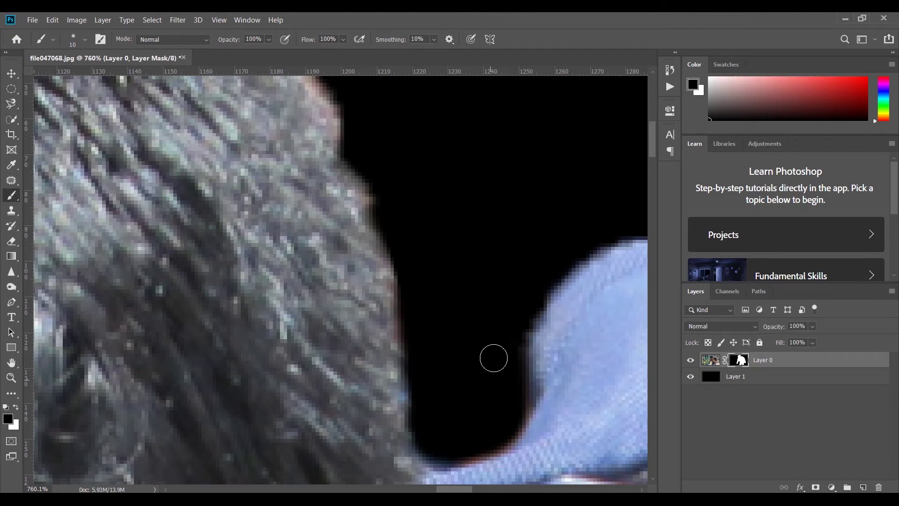
Paint black along the reddish fringe where the hair meets the image's upper border, on the blue shirt's side.
scroll(494, 358, "down", 10)
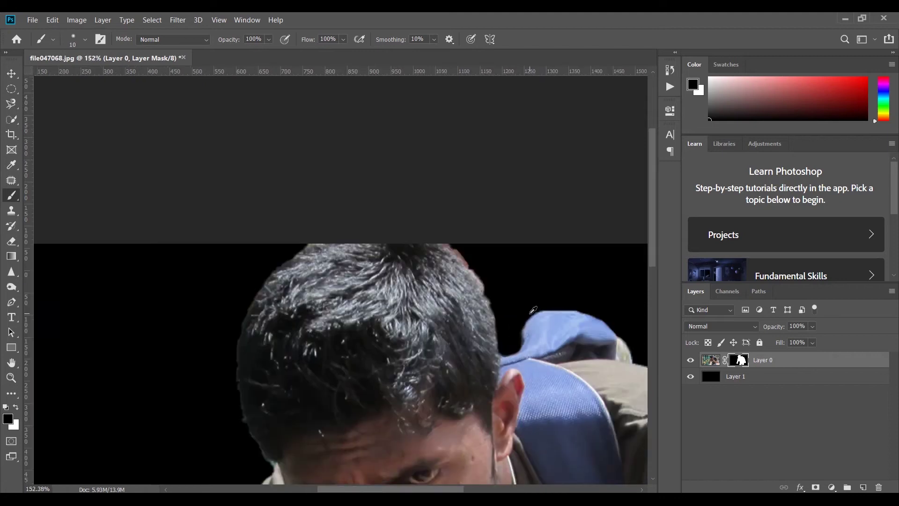
scroll(533, 310, "up", 5)
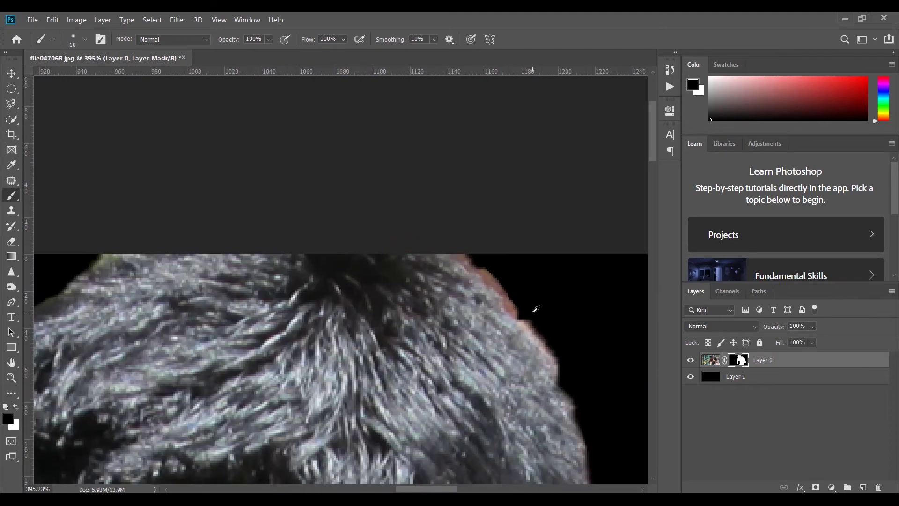
scroll(536, 309, "up", 3)
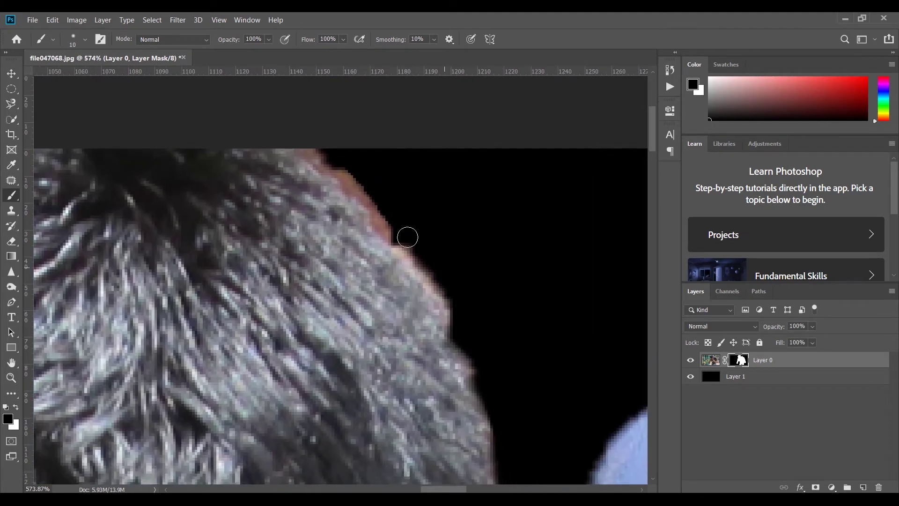
scroll(425, 268, "up", 1)
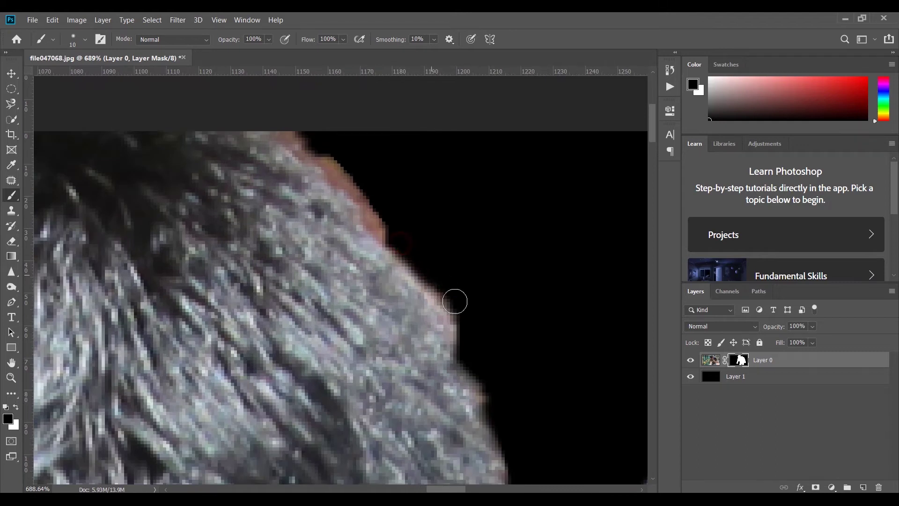
left_click_drag(416, 224, 490, 301)
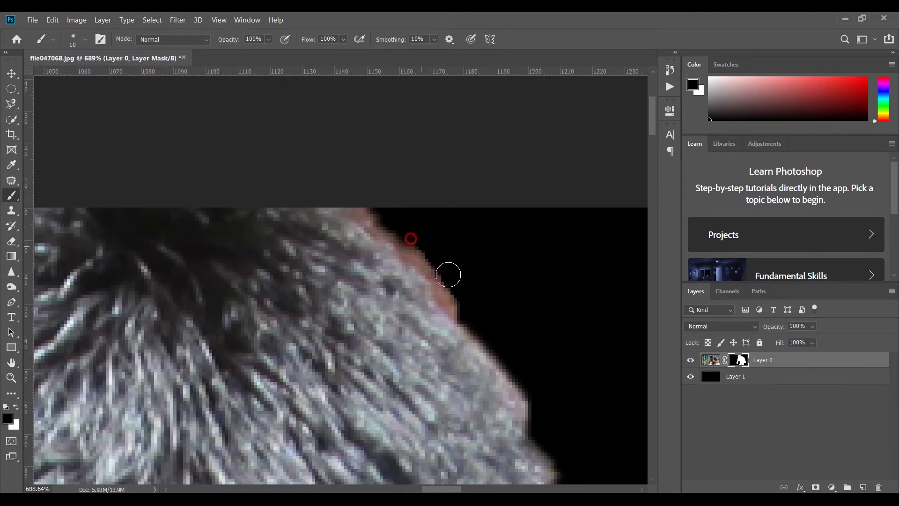
mouse_move(361, 203)
left_mouse_down()
mouse_move(483, 298)
mouse_move(457, 272)
mouse_move(470, 305)
mouse_move(454, 282)
mouse_move(468, 301)
mouse_move(451, 293)
mouse_move(477, 325)
left_mouse_up()
Trim the greenish fringe on the opposite side of the head by painting black from the crown down the hair's edge.
left_click_drag(377, 217, 651, 197)
left_click_drag(341, 225, 679, 193)
mouse_move(345, 217)
left_mouse_down()
mouse_move(370, 215)
mouse_move(400, 250)
left_mouse_up()
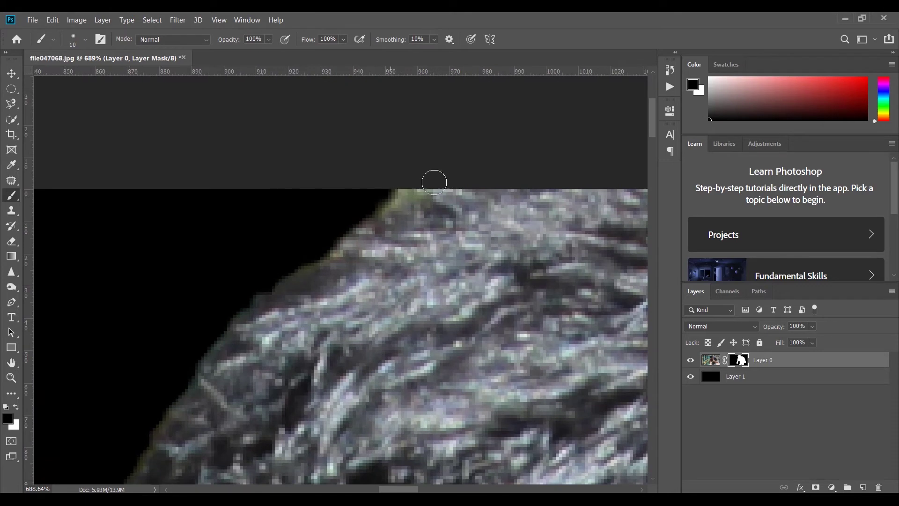
left_click_drag(401, 194, 270, 265)
left_click_drag(373, 237, 493, 113)
mouse_move(436, 125)
left_mouse_down()
mouse_move(336, 199)
mouse_move(231, 360)
left_mouse_up()
left_click_drag(299, 309, 419, 142)
mouse_move(371, 164)
left_mouse_down()
mouse_move(333, 278)
mouse_move(322, 379)
left_mouse_up()
left_click_drag(355, 309, 381, 164)
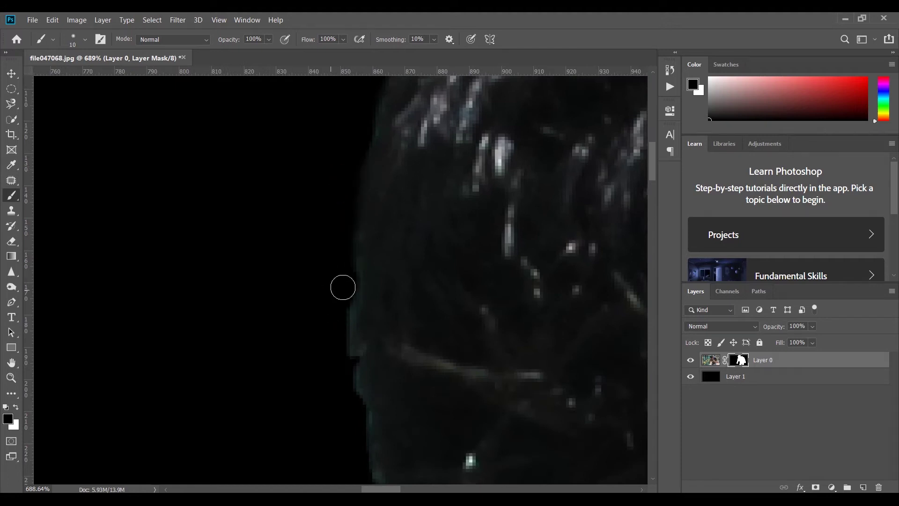
Continue painting black down the dark hair's outer edge towards the forehead to smooth out the jagged outline.
left_click_drag(341, 311, 342, 399)
left_click_drag(385, 303, 387, 220)
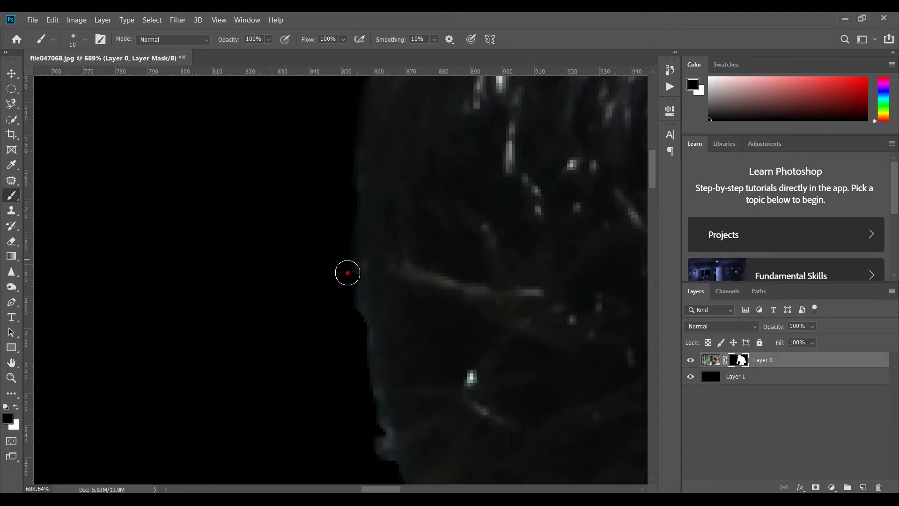
left_click_drag(348, 273, 355, 398)
mouse_move(372, 315)
left_mouse_down()
mouse_move(352, 256)
mouse_move(332, 271)
mouse_move(356, 416)
left_mouse_up()
mouse_move(351, 373)
left_mouse_down()
mouse_move(365, 415)
mouse_move(347, 315)
left_mouse_up()
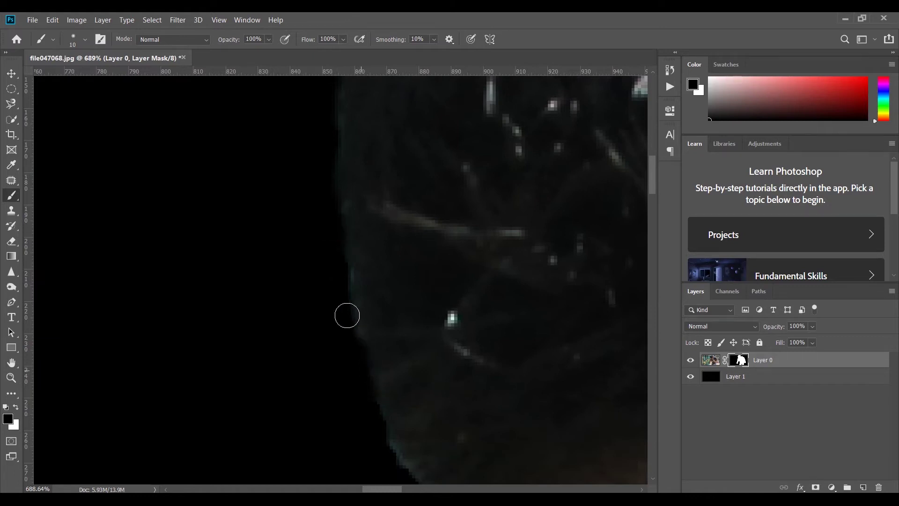
left_click_drag(420, 269, 373, 122)
mouse_move(332, 298)
left_mouse_down()
mouse_move(391, 393)
mouse_move(339, 309)
mouse_move(300, 172)
mouse_move(194, 95)
left_mouse_up()
mouse_move(341, 245)
left_mouse_down()
mouse_move(371, 278)
mouse_move(365, 331)
mouse_move(377, 349)
left_mouse_up()
Paint black over the bluish remnant between the hair and the tip of the light collar.
scroll(377, 349, "down", 2)
scroll(393, 241, "down", 1)
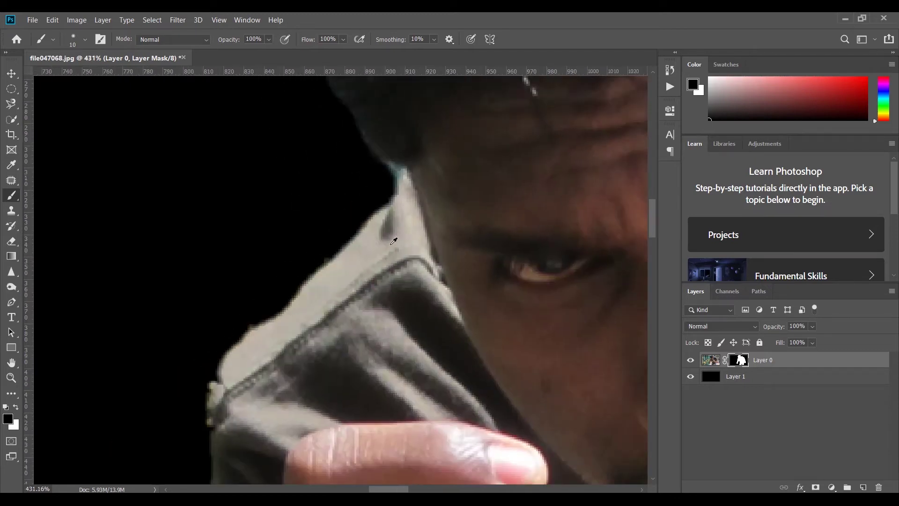
scroll(394, 241, "up", 3)
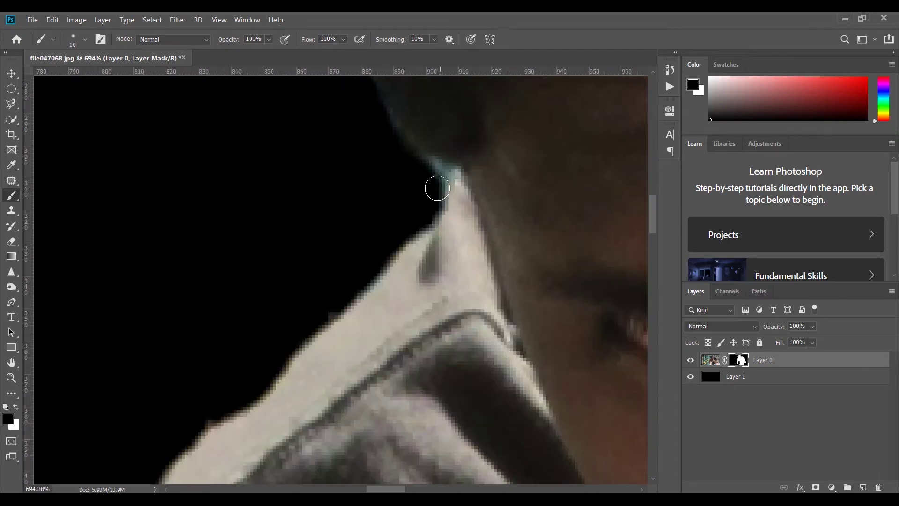
mouse_move(426, 173)
left_mouse_down()
mouse_move(454, 197)
mouse_move(429, 171)
left_mouse_up()
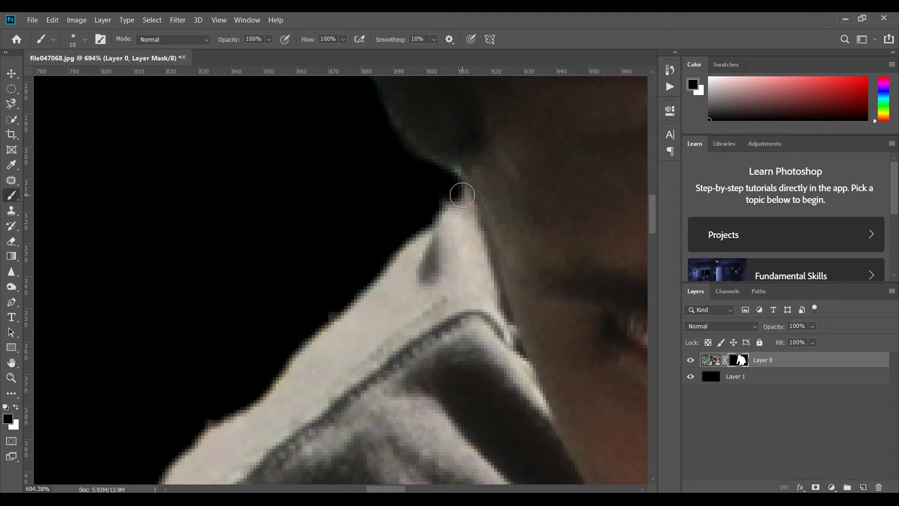
Paint black over the light fabric band above the shoulder seam, from the forehead down to the sleeve.
mouse_move(459, 195)
left_mouse_down()
mouse_move(480, 276)
mouse_move(368, 329)
left_mouse_up()
mouse_move(451, 256)
left_mouse_down()
mouse_move(385, 307)
mouse_move(440, 243)
mouse_move(450, 207)
mouse_move(453, 248)
mouse_move(438, 255)
mouse_move(424, 209)
mouse_move(434, 197)
mouse_move(441, 234)
mouse_move(400, 279)
mouse_move(416, 236)
mouse_move(378, 280)
mouse_move(371, 324)
mouse_move(488, 106)
mouse_move(494, 149)
mouse_move(526, 114)
mouse_move(533, 117)
mouse_move(465, 150)
mouse_move(382, 215)
left_mouse_up()
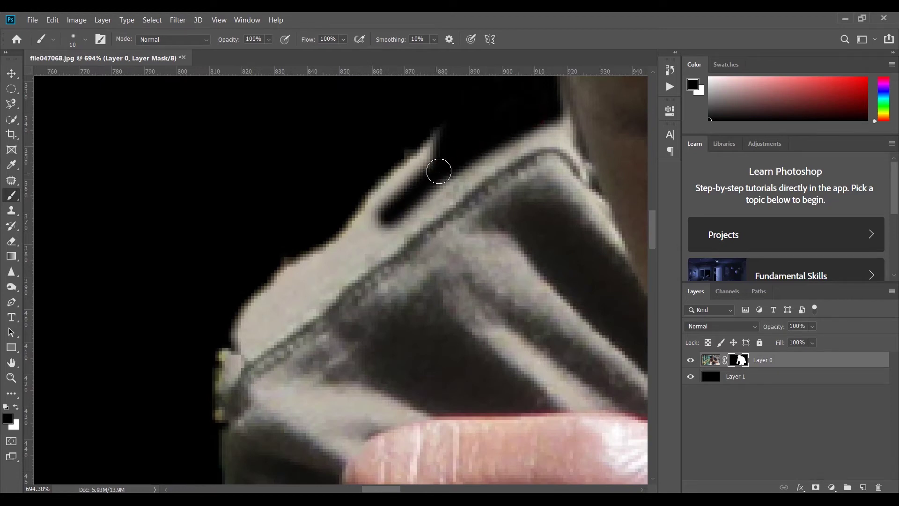
mouse_move(439, 171)
left_mouse_down()
mouse_move(384, 228)
mouse_move(227, 347)
mouse_move(204, 440)
left_mouse_up()
mouse_move(354, 247)
left_mouse_down()
mouse_move(257, 323)
mouse_move(192, 392)
left_mouse_up()
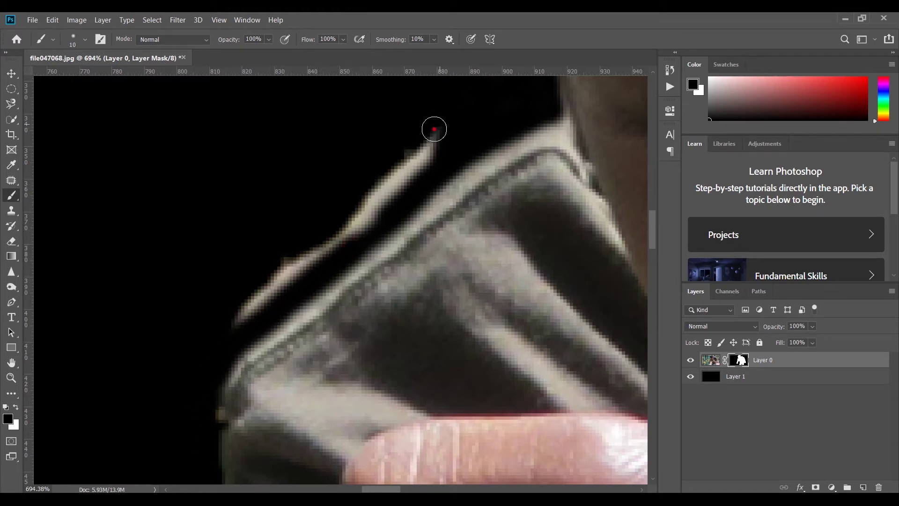
Enlarge the brush to 15 px and paint out the remaining light slivers outside the shoulder.
mouse_move(435, 129)
left_mouse_down()
mouse_move(291, 257)
mouse_move(295, 265)
left_mouse_up()
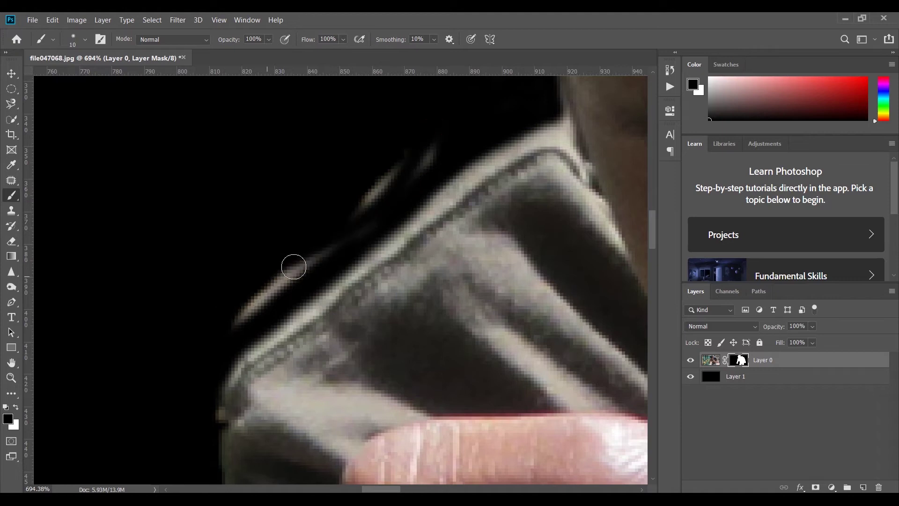
right_click(263, 262, "alt")
mouse_move(431, 145)
left_mouse_down()
mouse_move(231, 304)
mouse_move(303, 220)
left_mouse_up()
mouse_move(394, 178)
left_mouse_down()
mouse_move(261, 278)
mouse_move(217, 326)
mouse_move(271, 276)
mouse_move(237, 323)
mouse_move(231, 314)
mouse_move(229, 332)
mouse_move(269, 309)
left_mouse_up()
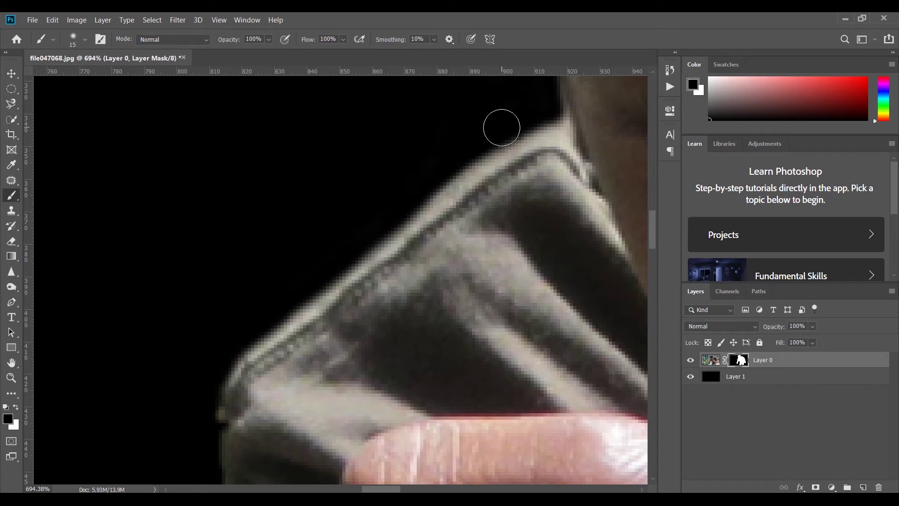
Smooth the mask along the shoulder seam with black strokes from the face down to the sleeve.
left_click_drag(500, 127, 373, 250)
mouse_move(413, 196)
left_mouse_down()
mouse_move(294, 297)
mouse_move(170, 375)
left_mouse_up()
left_click_drag(487, 138, 356, 229)
left_click_drag(418, 206, 294, 267)
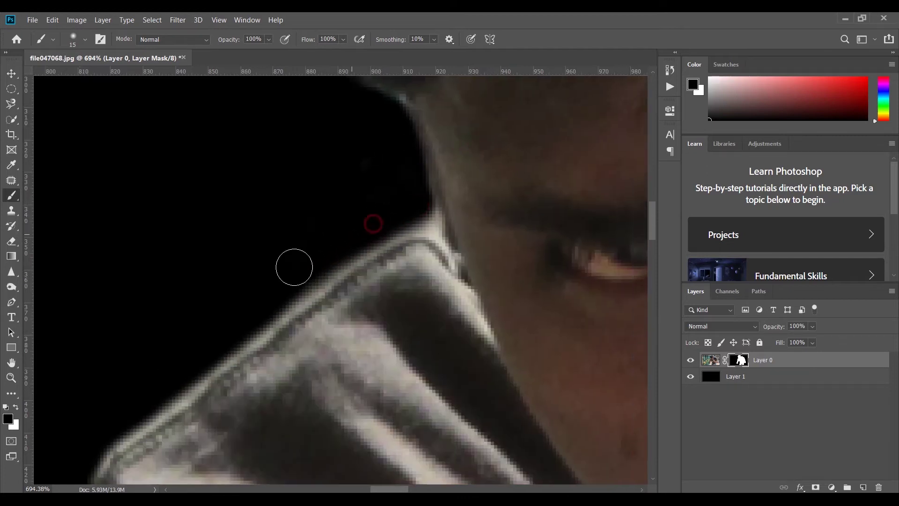
Make white the foreground colour and paint on the mask just outside the forearm, below the sleeve, to reveal the hidden image.
scroll(486, 263, "down", 6)
scroll(474, 278, "down", 4)
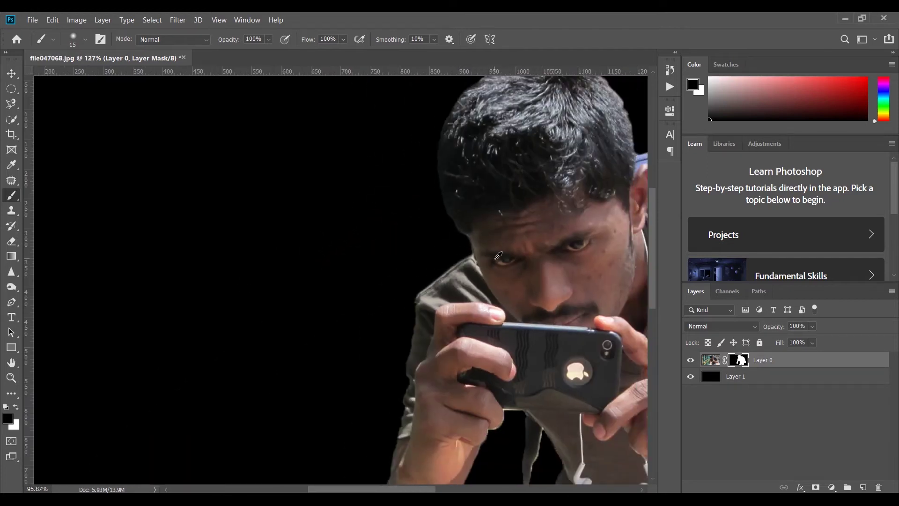
left_click_drag(504, 293, 401, 229)
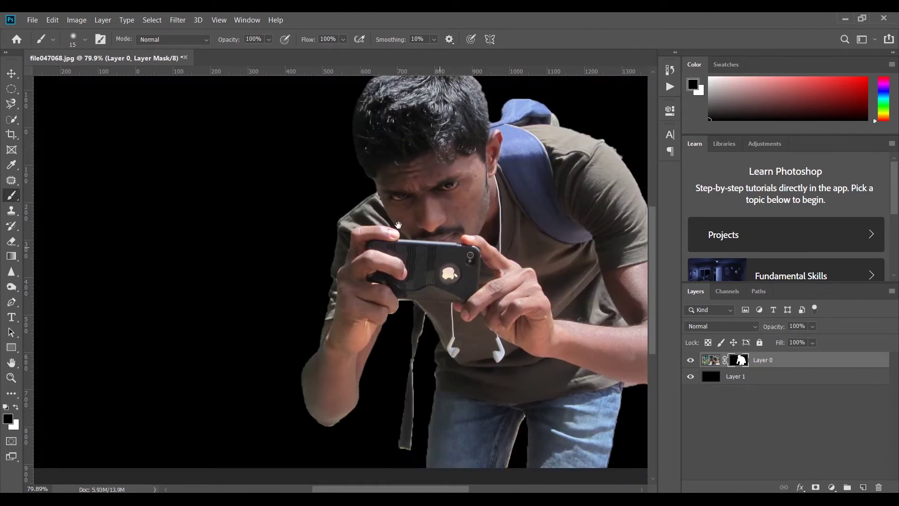
scroll(372, 323, "up", 6)
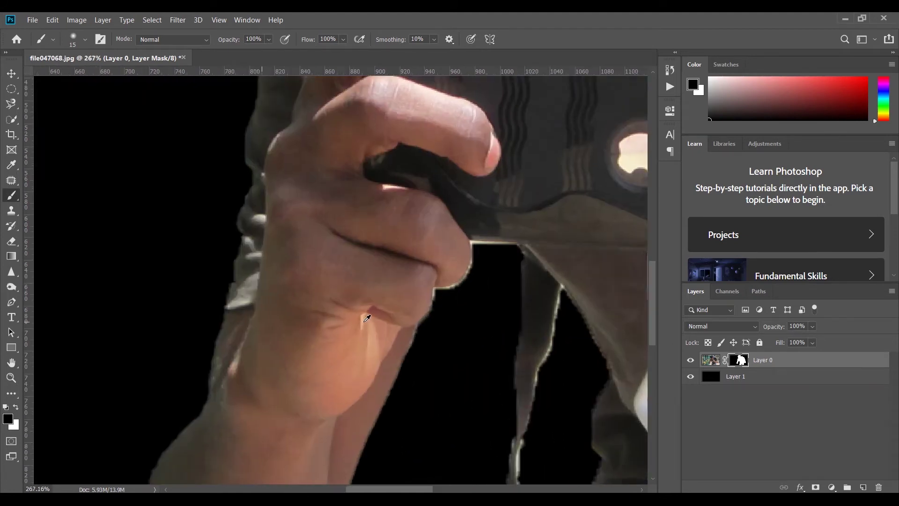
scroll(438, 233, "up", 2)
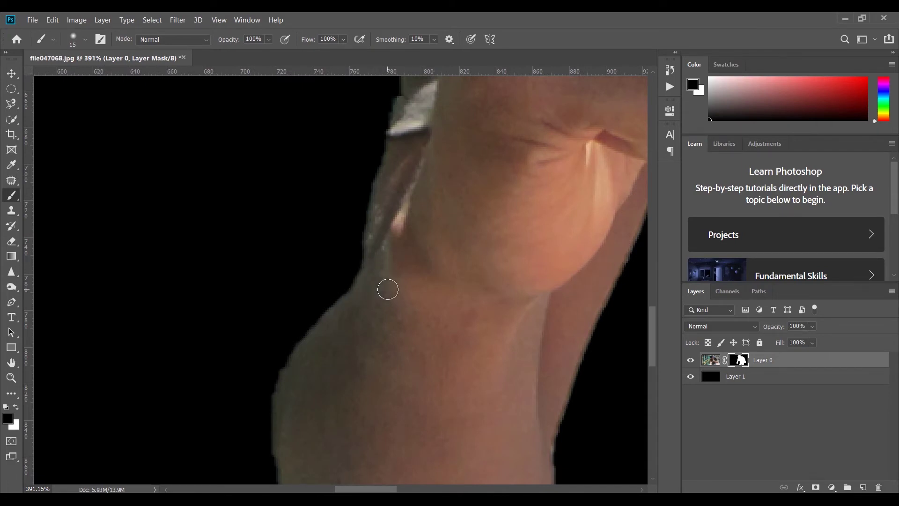
key("x")
mouse_move(368, 262)
left_mouse_down()
mouse_move(338, 308)
mouse_move(367, 244)
left_mouse_up()
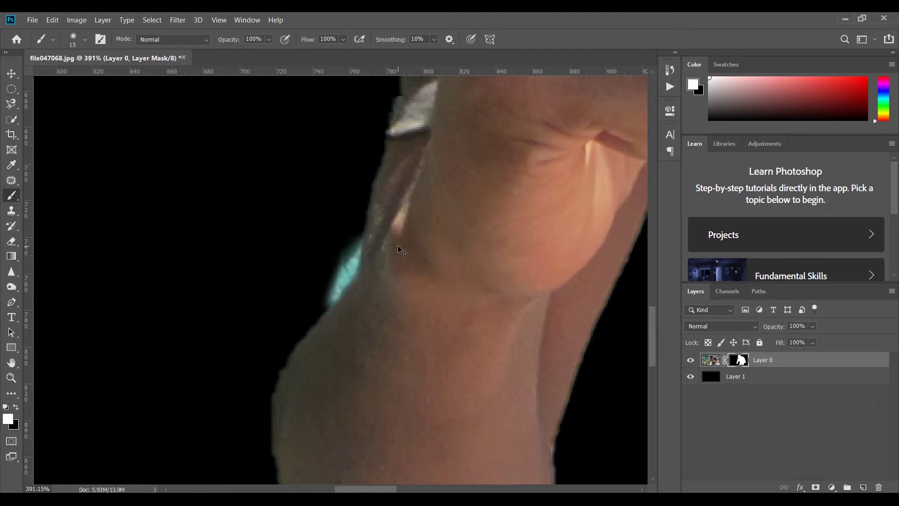
Undo the white stroke beside the forearm and trim the mask around the elbow with black strokes.
key("ctrl+z")
left_click_drag(449, 317, 339, 89)
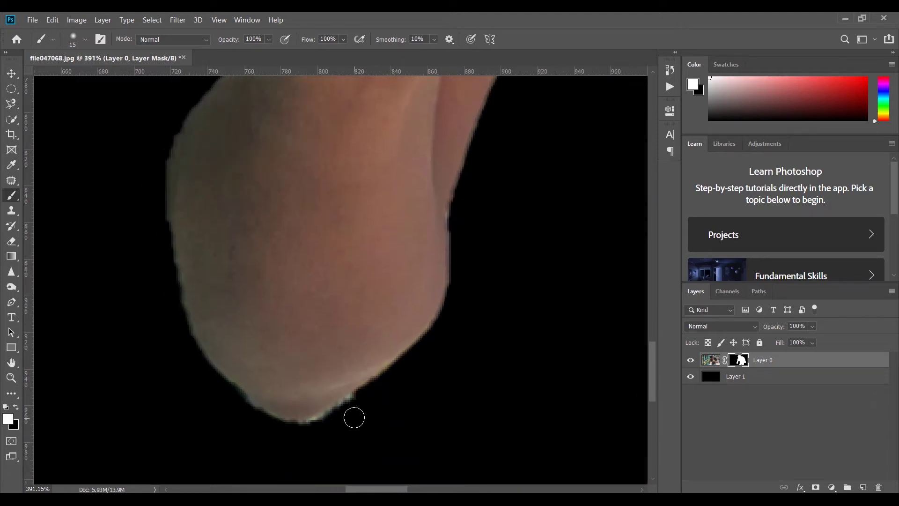
key("x")
mouse_move(360, 405)
left_mouse_down()
mouse_move(320, 430)
mouse_move(326, 425)
mouse_move(296, 431)
mouse_move(233, 405)
mouse_move(196, 363)
mouse_move(179, 320)
left_mouse_up()
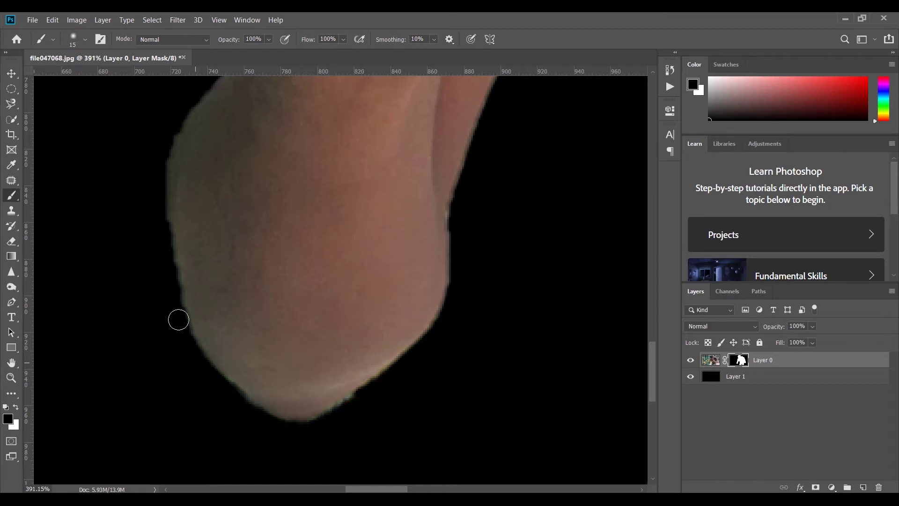
mouse_move(169, 176)
left_mouse_down()
mouse_move(160, 146)
mouse_move(151, 174)
mouse_move(162, 281)
left_mouse_up()
left_click_drag(463, 207, 456, 215)
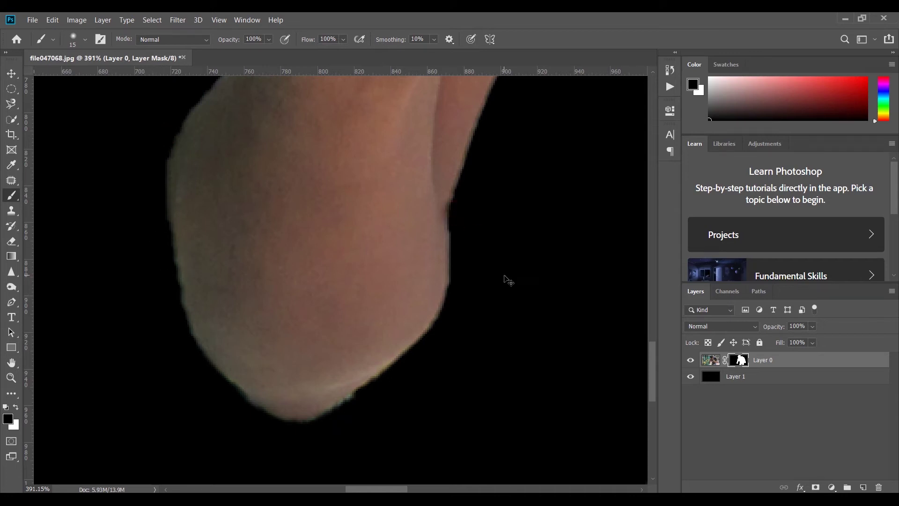
key("ctrl+z")
left_click_drag(357, 403, 347, 421)
Paint black on the mask just below the lower end of the hanging backpack strap.
left_click_drag(466, 381, 355, 287)
left_click_drag(354, 349, 354, 412)
left_click_drag(368, 237, 381, 393)
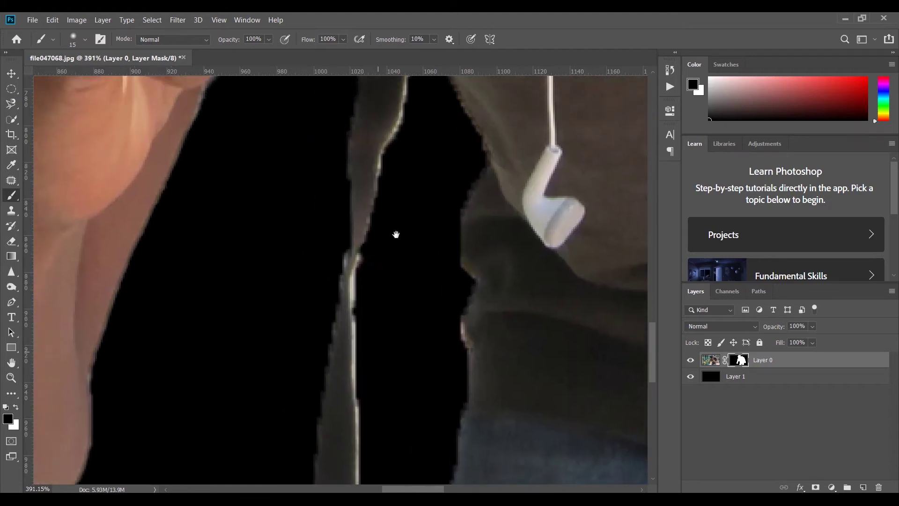
mouse_move(395, 235)
left_mouse_down()
mouse_move(335, 331)
mouse_move(385, 211)
mouse_move(357, 264)
left_mouse_up()
scroll(381, 227, "down", 1)
left_click_drag(387, 318, 377, 117)
left_click_drag(291, 284, 335, 297)
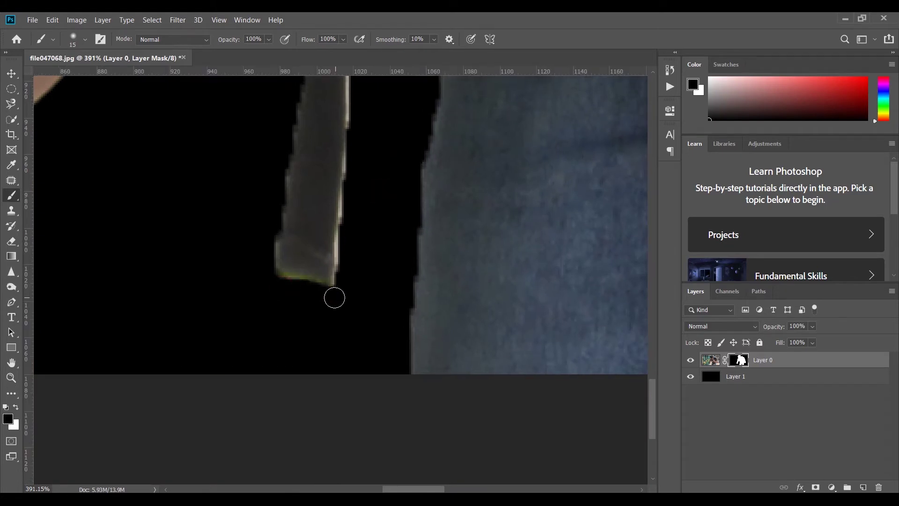
Brush black along both long edges of the hanging strap to trim its light fringe.
left_click(276, 171)
left_click(359, 95)
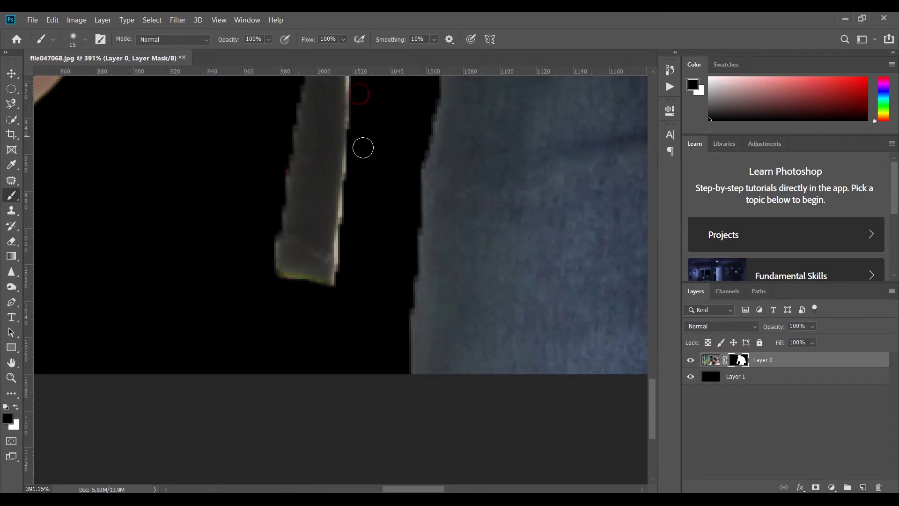
left_click(378, 155)
left_click_drag(357, 228, 352, 237)
left_click_drag(337, 109, 337, 201)
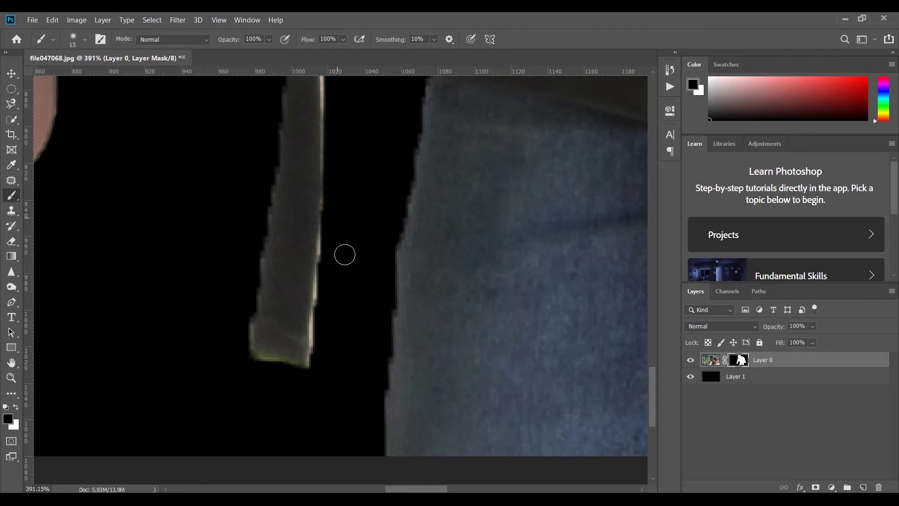
left_click_drag(336, 93, 329, 71)
left_click_drag(361, 235, 317, 427)
Reduce the brush diameter to 4 px for detail work in the gap between the jeans legs.
scroll(425, 299, "down", 9)
scroll(429, 296, "up", 5)
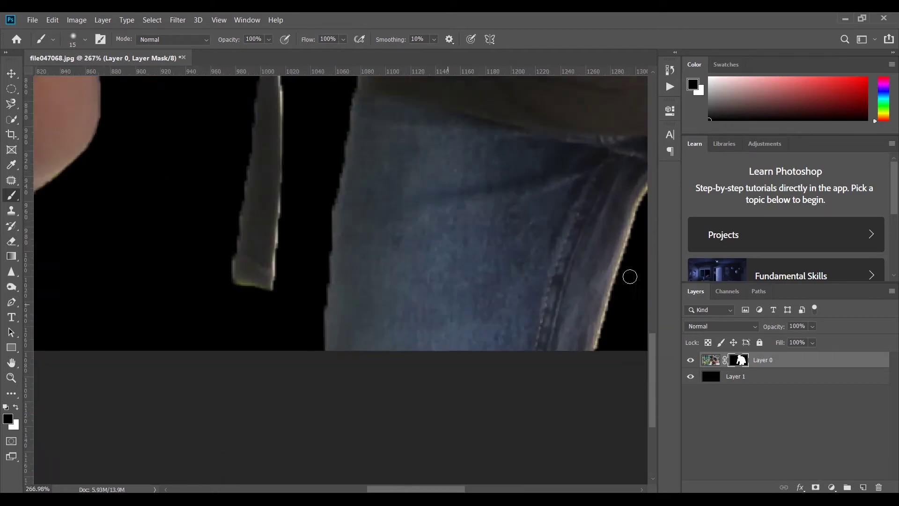
left_click_drag(612, 290, 246, 275)
left_click(301, 246, "alt")
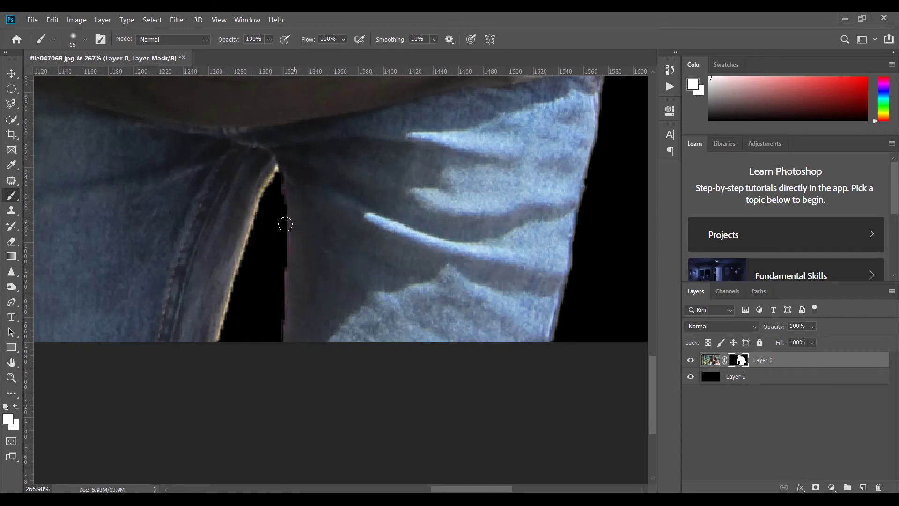
scroll(276, 228, "up", 2)
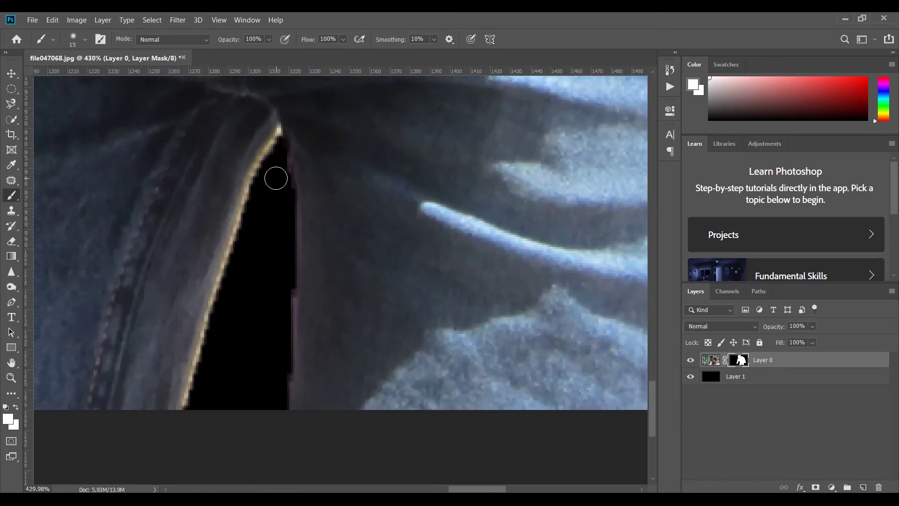
scroll(278, 177, "up", 5)
mouse_move(275, 161)
left_mouse_down()
mouse_move(269, 166)
mouse_move(262, 154)
mouse_move(282, 138)
mouse_move(284, 153)
left_mouse_up()
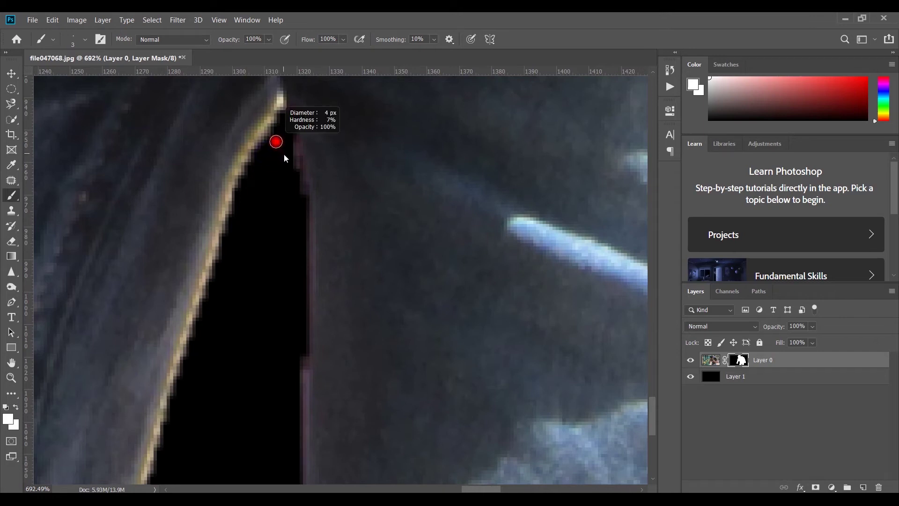
left_click(279, 105)
left_click_drag(275, 113, 257, 153)
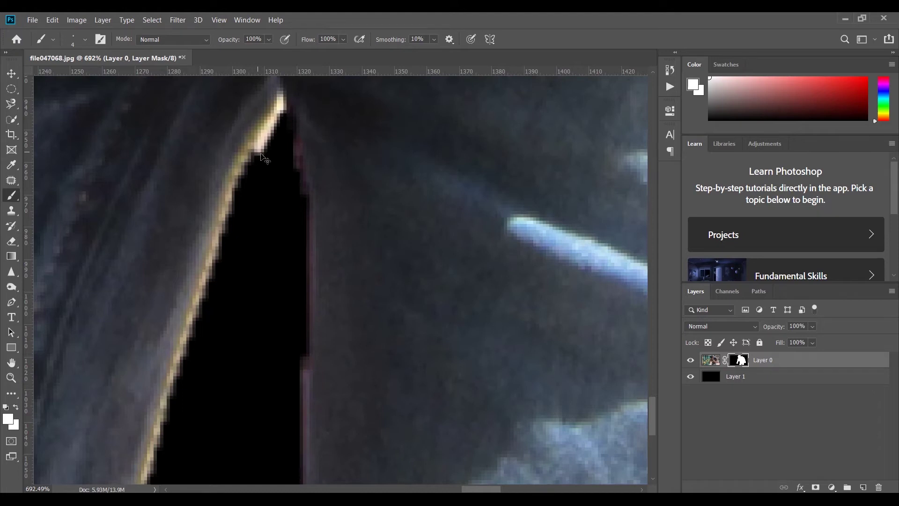
key("ctrl+z")
left_click_drag(281, 101, 267, 147)
key("ctrl+z")
Make black the foreground colour and paint out the yellow fringe from the top of the gap between the legs.
key("d")
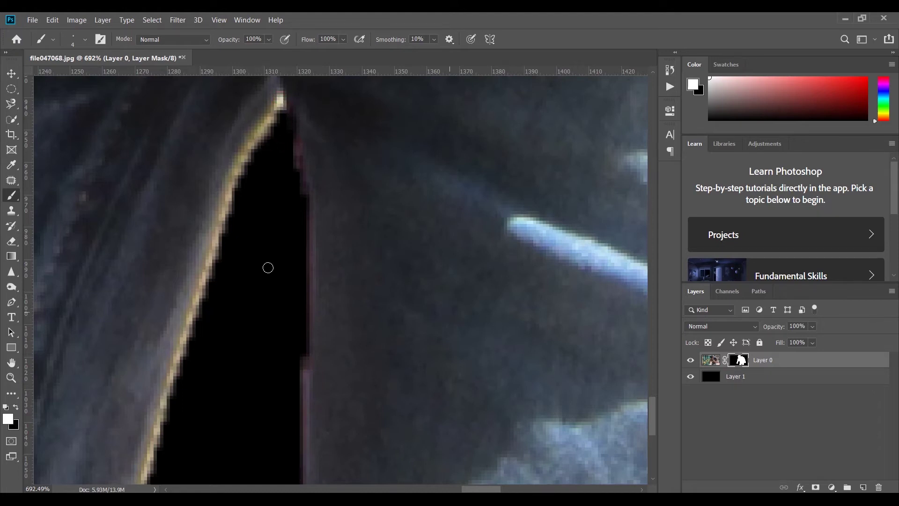
key("x")
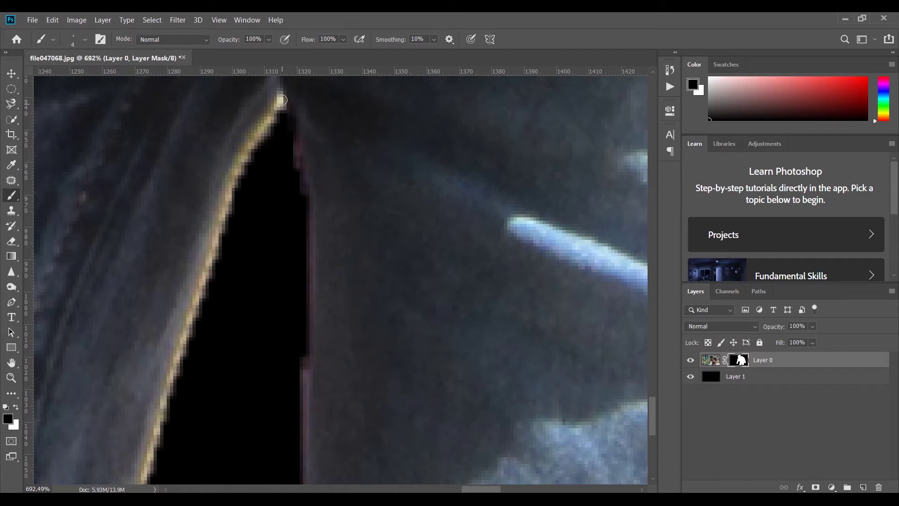
mouse_move(282, 100)
left_mouse_down()
mouse_move(276, 133)
mouse_move(276, 103)
mouse_move(256, 159)
left_mouse_up()
right_click(255, 166, "alt")
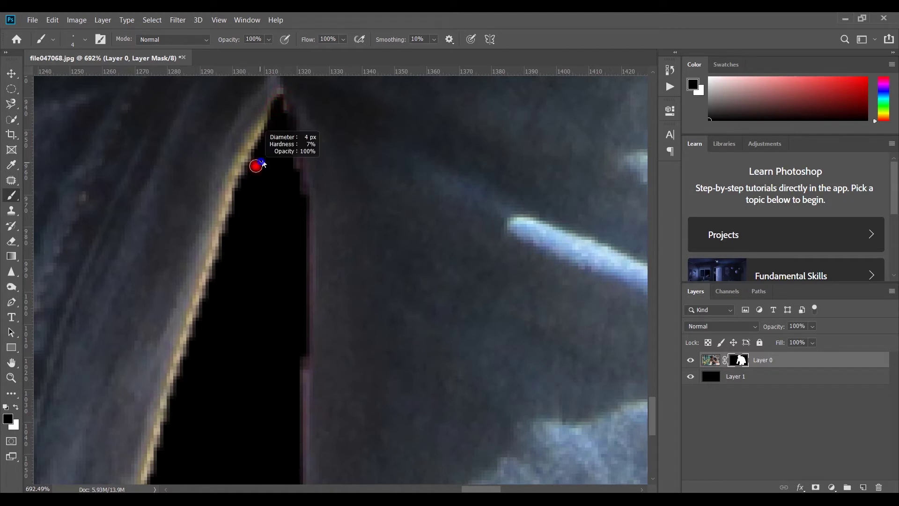
mouse_move(269, 116)
left_mouse_down()
mouse_move(246, 182)
mouse_move(256, 131)
mouse_move(260, 189)
mouse_move(292, 231)
mouse_move(267, 132)
mouse_move(242, 196)
mouse_move(242, 162)
mouse_move(183, 374)
left_mouse_up()
Enlarge the brush to 8 px and paint out the remaining fringe along both inner leg edges down to the image border.
right_click(251, 205, "alt")
right_click(255, 202, "alt")
left_click(267, 131)
mouse_move(231, 188)
left_mouse_down()
mouse_move(220, 231)
mouse_move(181, 427)
left_mouse_up()
left_click_drag(240, 311, 287, 176)
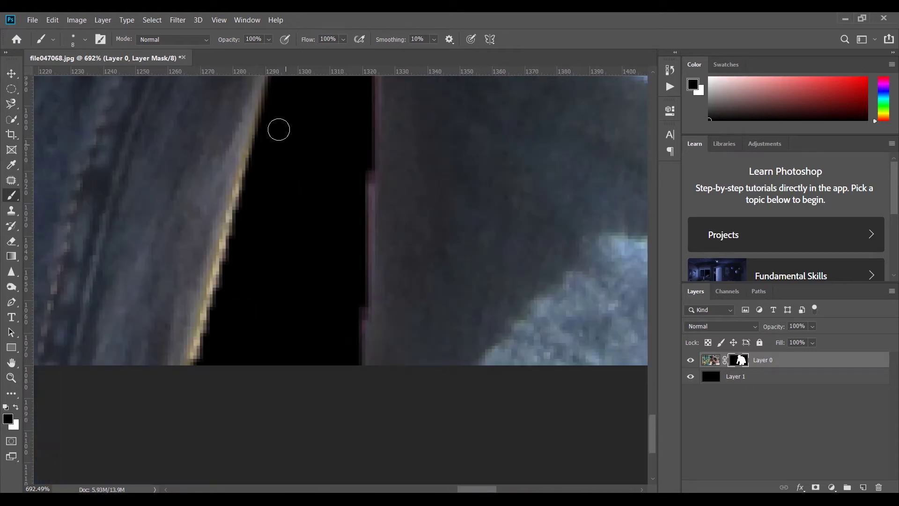
mouse_move(268, 121)
left_mouse_down()
mouse_move(252, 162)
mouse_move(203, 379)
left_mouse_up()
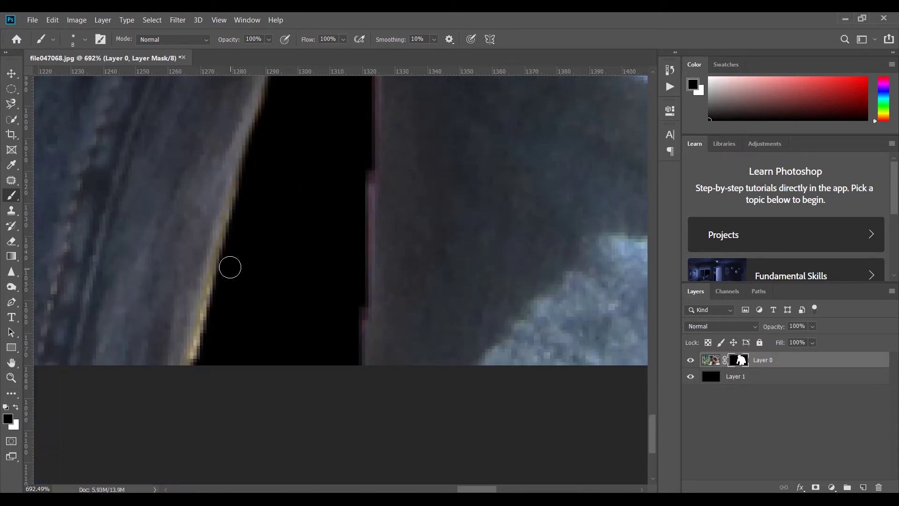
left_click_drag(229, 265, 193, 393)
left_click_drag(360, 174, 355, 374)
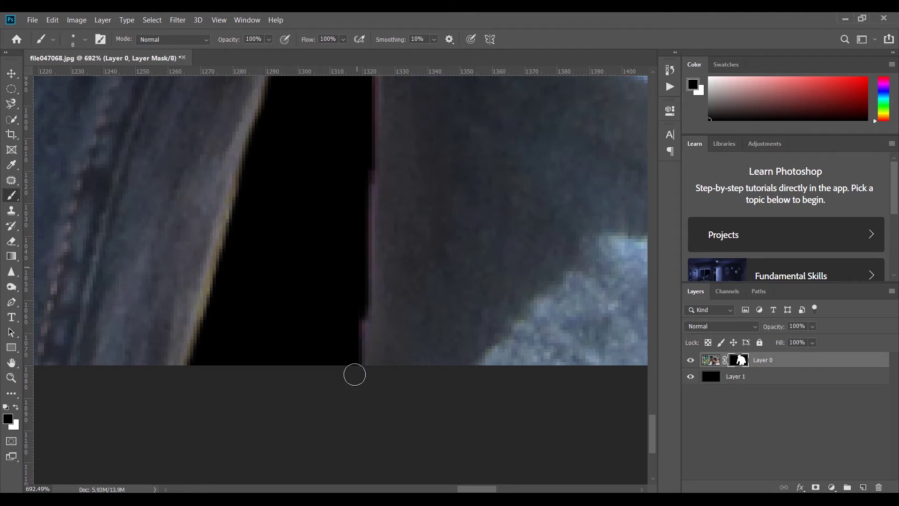
Paint black over the leftover background beneath the forearm where it meets the jeans' hip, smoothing the forearm's lower edge.
scroll(381, 274, "down", 3)
left_click_drag(419, 274, 262, 281)
left_click_drag(455, 295, 369, 307)
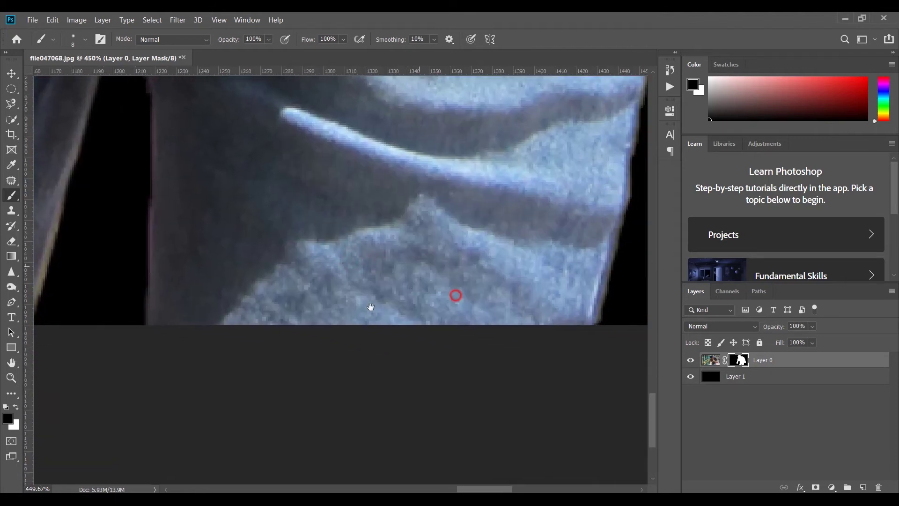
left_click_drag(468, 277, 346, 374)
left_click_drag(574, 249, 555, 334)
left_click_drag(558, 159, 520, 301)
left_click_drag(580, 82, 508, 319)
left_click_drag(486, 234, 450, 215)
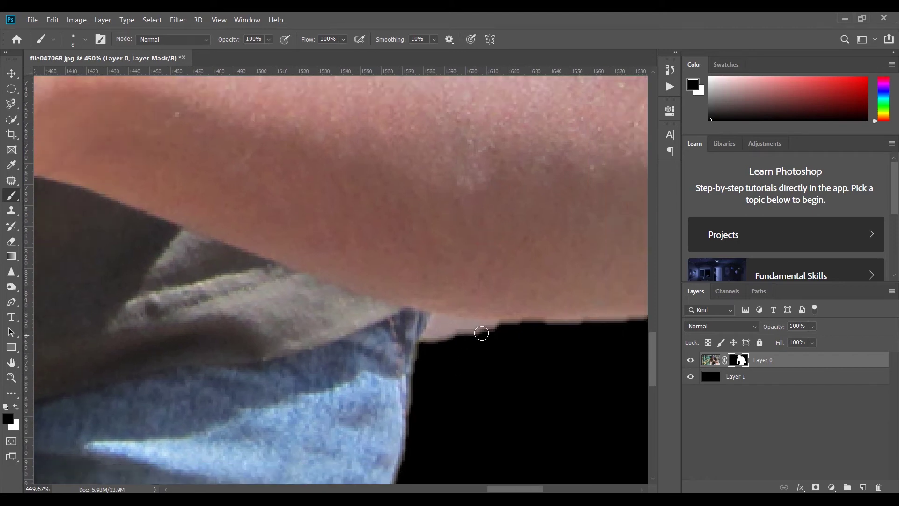
mouse_move(492, 332)
left_mouse_down()
mouse_move(439, 323)
mouse_move(428, 345)
left_mouse_up()
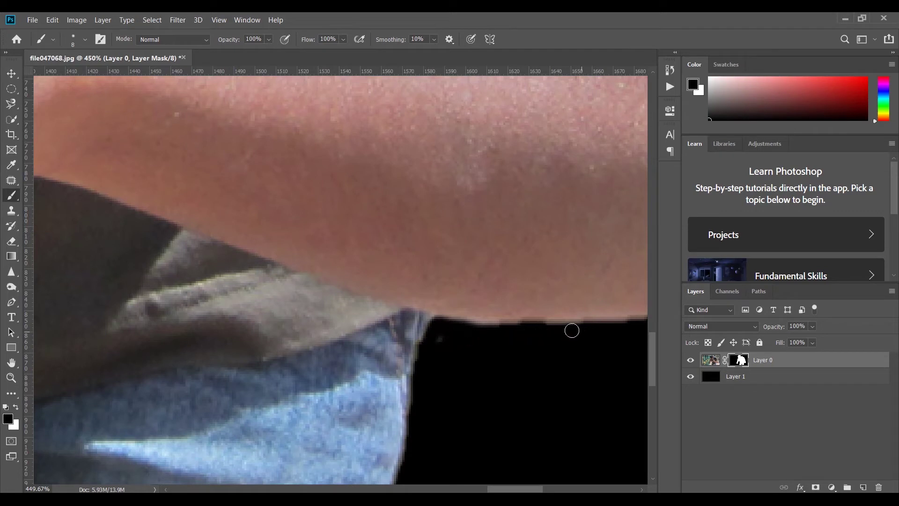
left_click_drag(572, 330, 461, 342)
mouse_move(552, 329)
left_mouse_down()
mouse_move(594, 341)
mouse_move(287, 367)
mouse_move(350, 363)
left_mouse_up()
Paint black over the pink and blue background remnants and the light bump along the shoulder beside the backpack.
scroll(567, 358, "down", 3)
key("x")
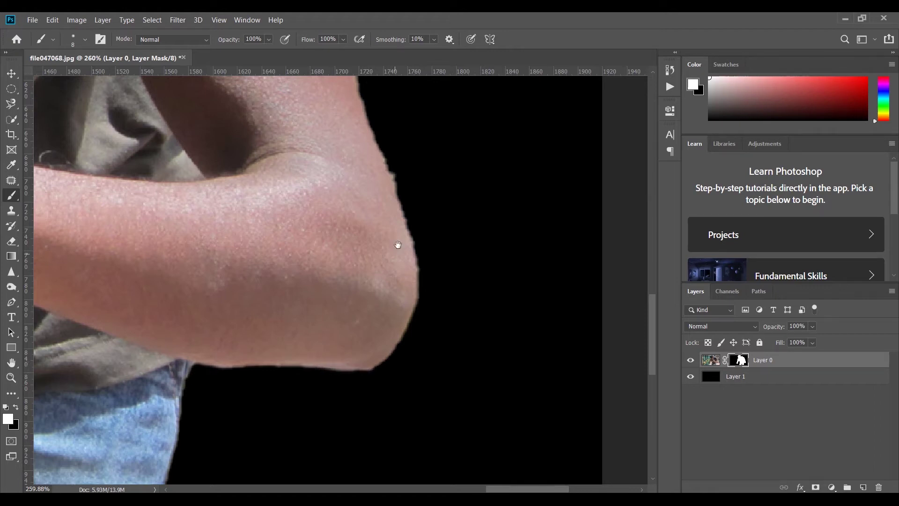
left_click_drag(398, 244, 420, 333)
left_click_drag(358, 233, 429, 400)
left_click_drag(411, 170, 468, 278)
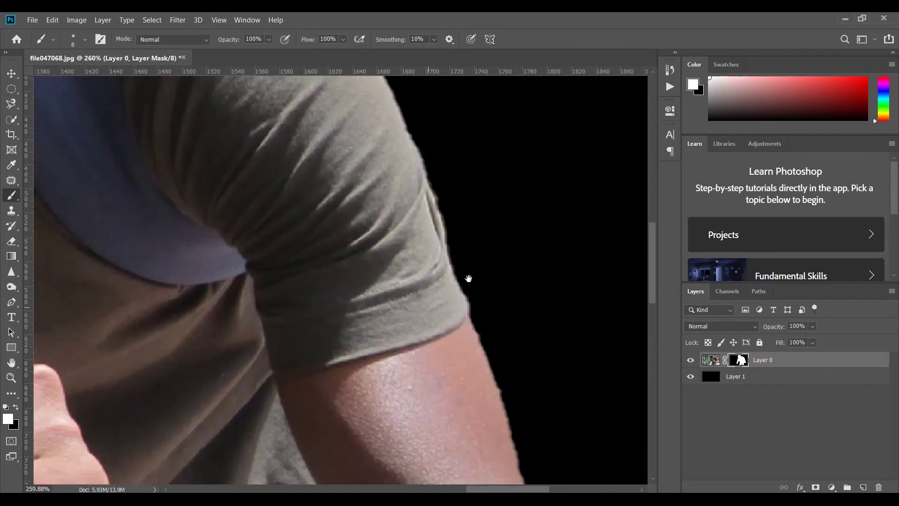
left_click_drag(377, 249, 462, 315)
left_click_drag(370, 213, 478, 409)
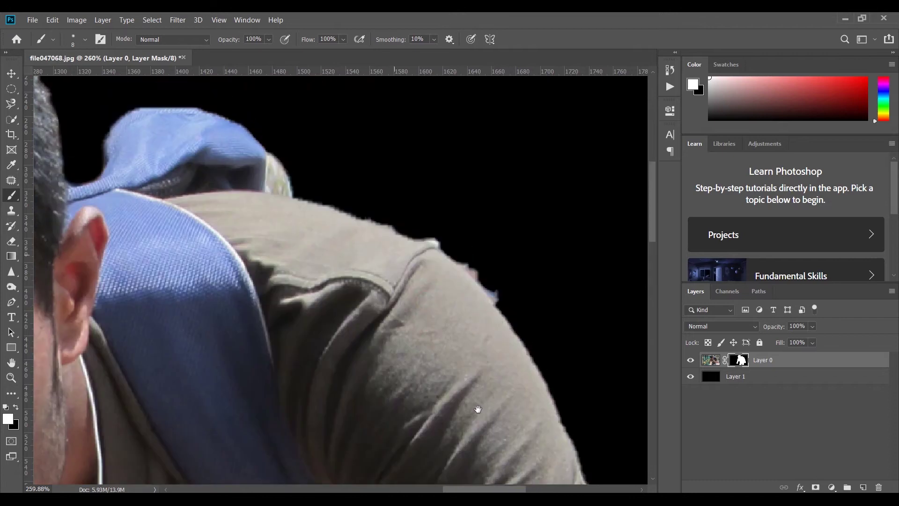
scroll(498, 301, "up", 5)
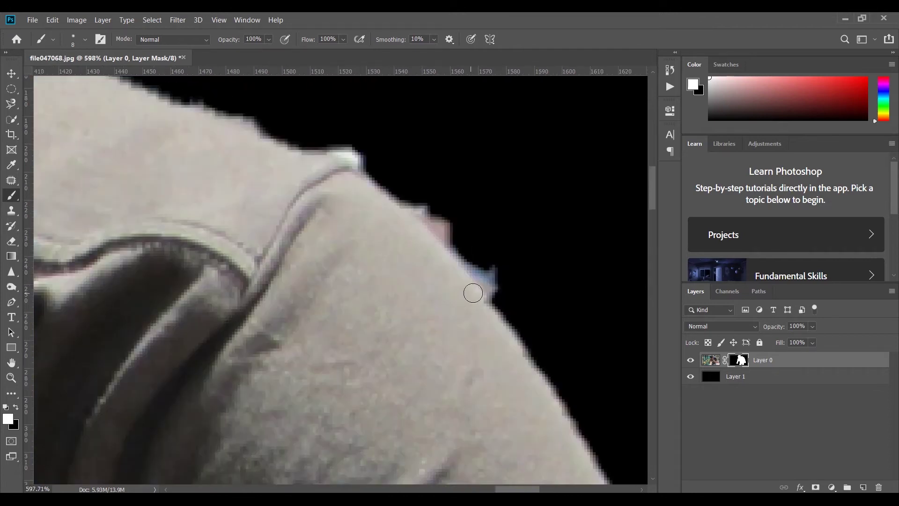
key("x")
mouse_move(415, 185)
left_mouse_down()
mouse_move(414, 202)
mouse_move(507, 309)
mouse_move(489, 255)
left_mouse_up()
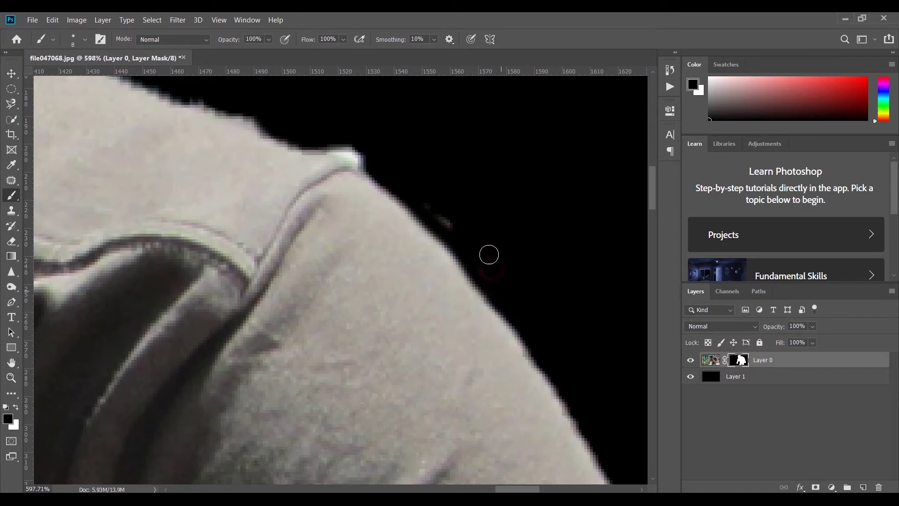
mouse_move(445, 220)
left_mouse_down()
mouse_move(426, 203)
mouse_move(561, 326)
left_mouse_up()
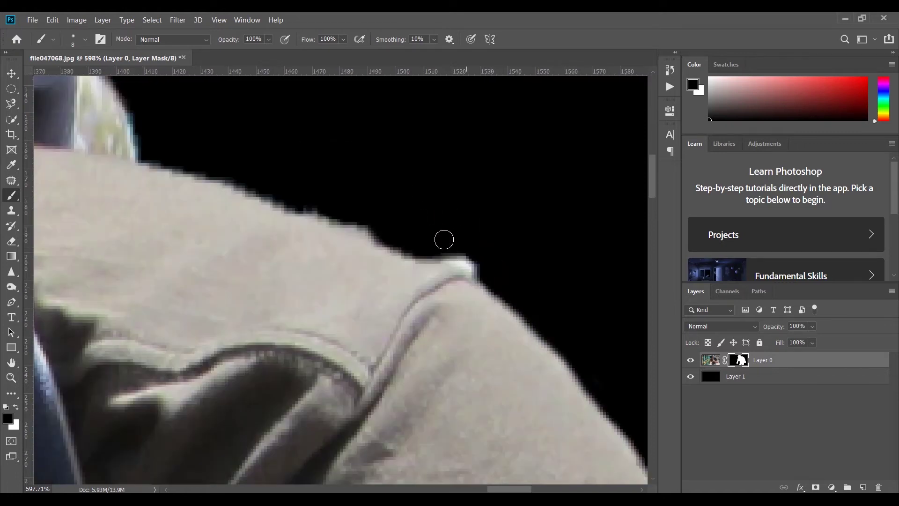
left_click_drag(444, 246, 494, 281)
Paint out the pale yellow patch behind the backpack with black, using a brush enlarged to 25 px.
left_click_drag(397, 230, 585, 281)
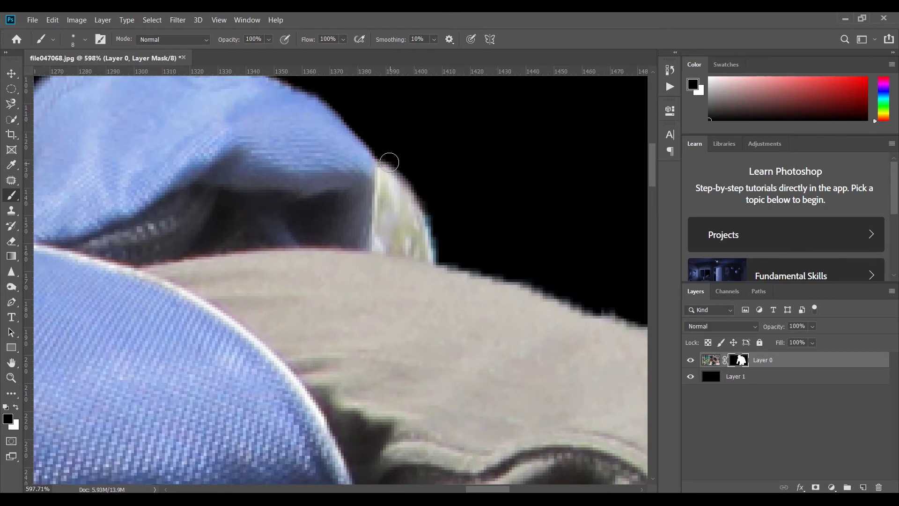
scroll(448, 198, "down", 3)
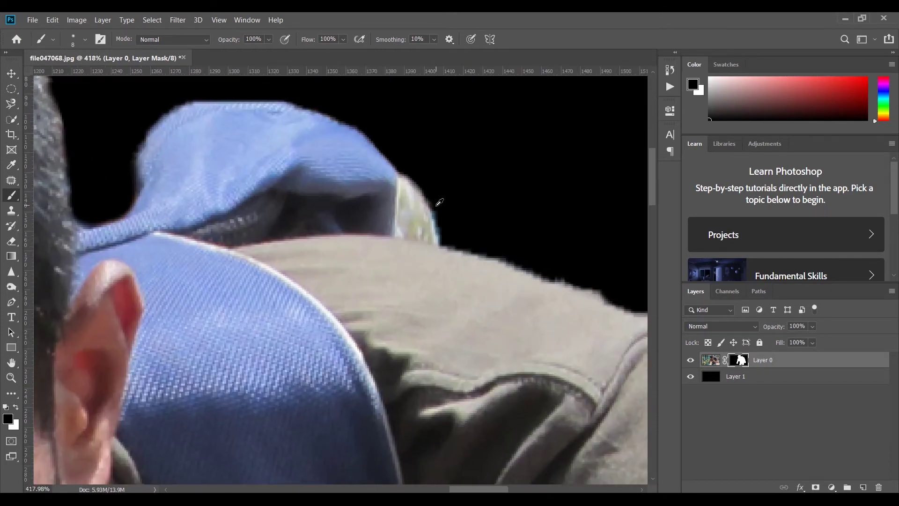
mouse_move(401, 166)
left_mouse_down()
mouse_move(401, 232)
mouse_move(460, 248)
left_mouse_up()
mouse_move(404, 181)
left_mouse_down()
mouse_move(433, 235)
mouse_move(417, 193)
mouse_move(411, 199)
mouse_move(425, 187)
mouse_move(472, 202)
left_mouse_up()
left_click_drag(475, 203, 424, 210)
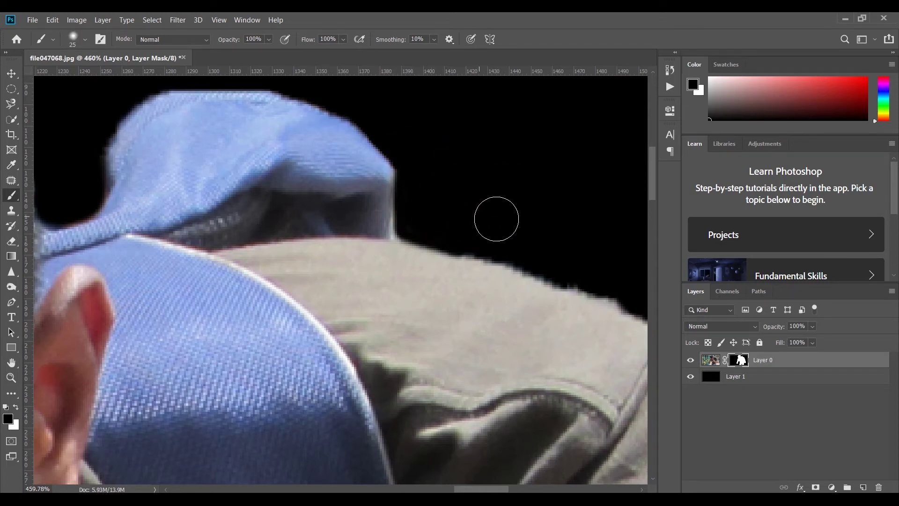
Check the whole cutout against the black background and deselect the masked layer.
key("space")
left_click_drag(373, 228, 528, 204)
scroll(478, 293, "down", 6)
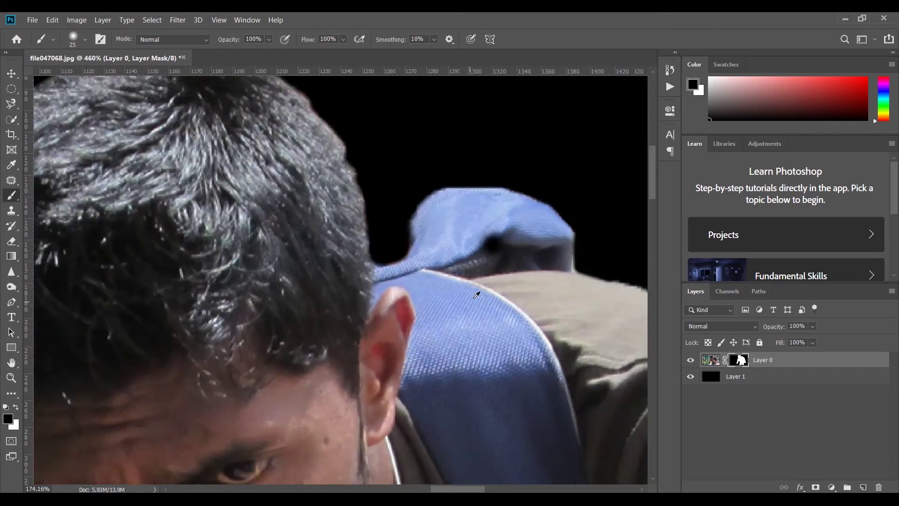
scroll(492, 331, "down", 4)
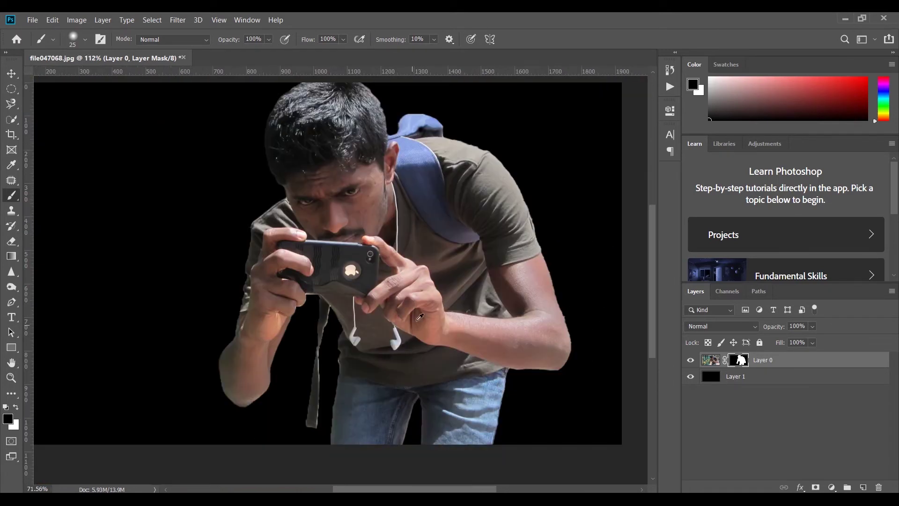
scroll(448, 298, "down", 2)
scroll(420, 284, "up", 1)
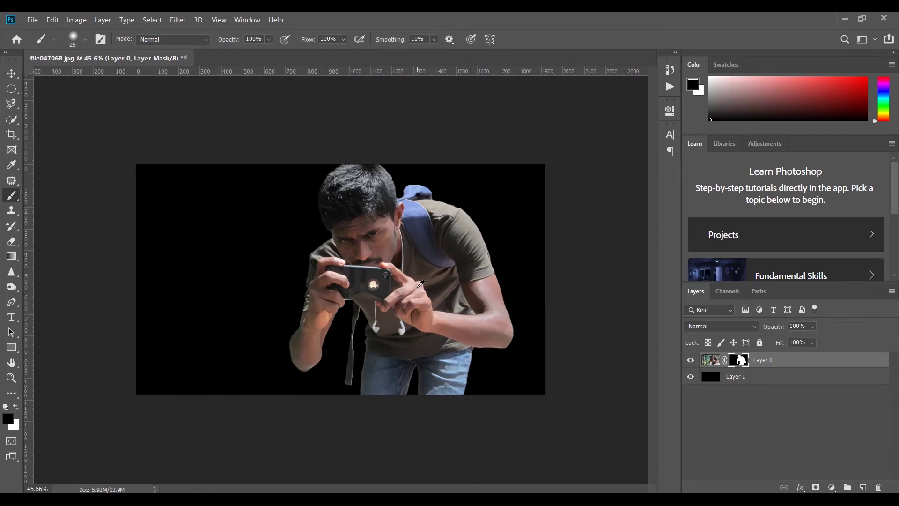
scroll(423, 299, "up", 1)
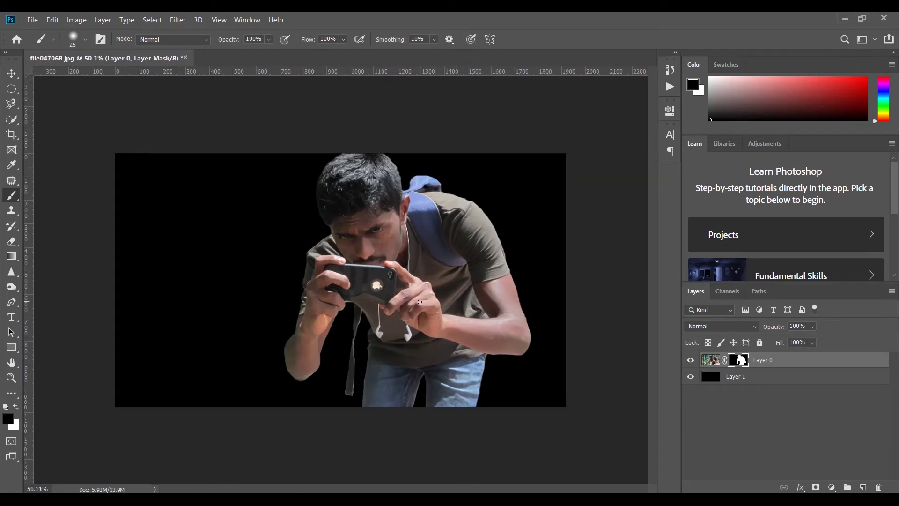
left_click(778, 413)
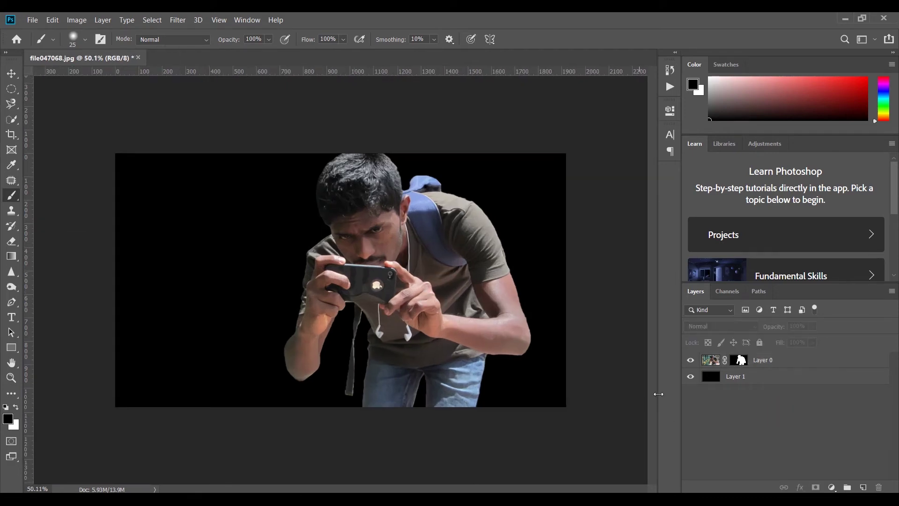
left_click(739, 361)
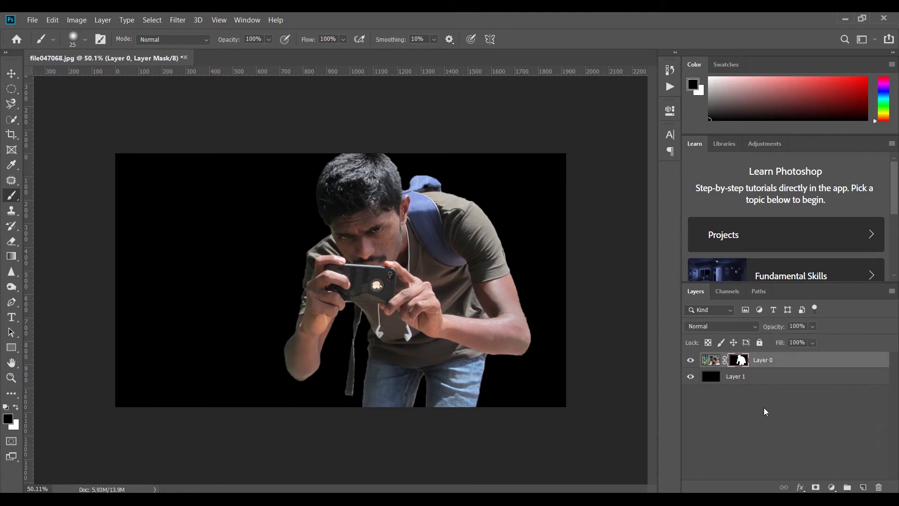
left_click(764, 408)
left_click(775, 361)
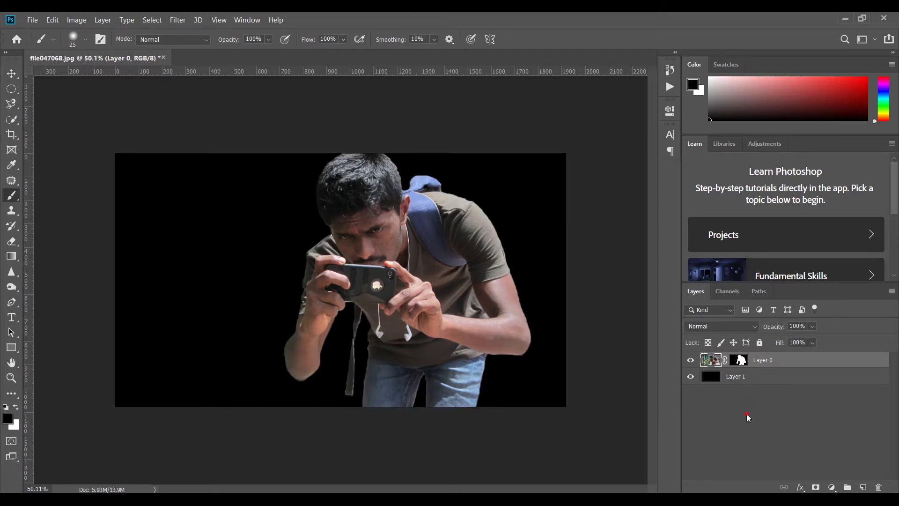
left_click(747, 430)
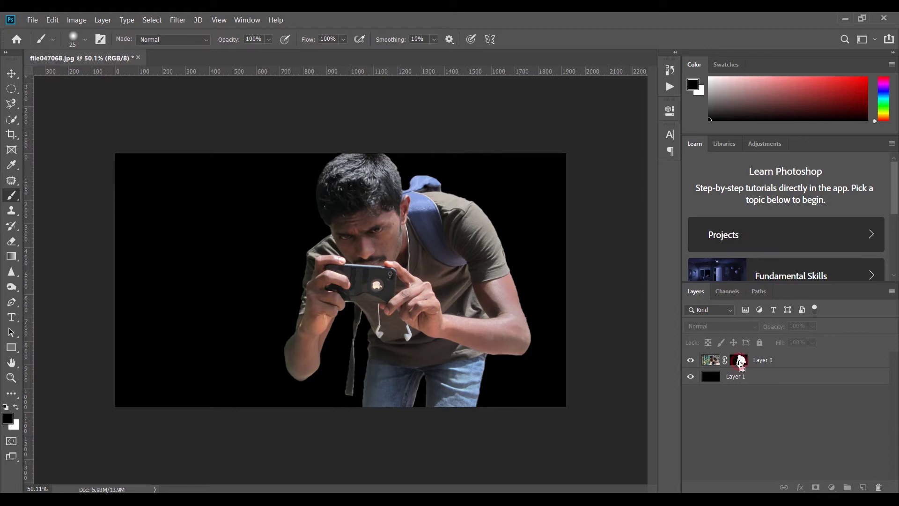
Load the man's layer mask as a selection and add a new empty layer above the masked photo.
left_click(740, 361, "ctrl")
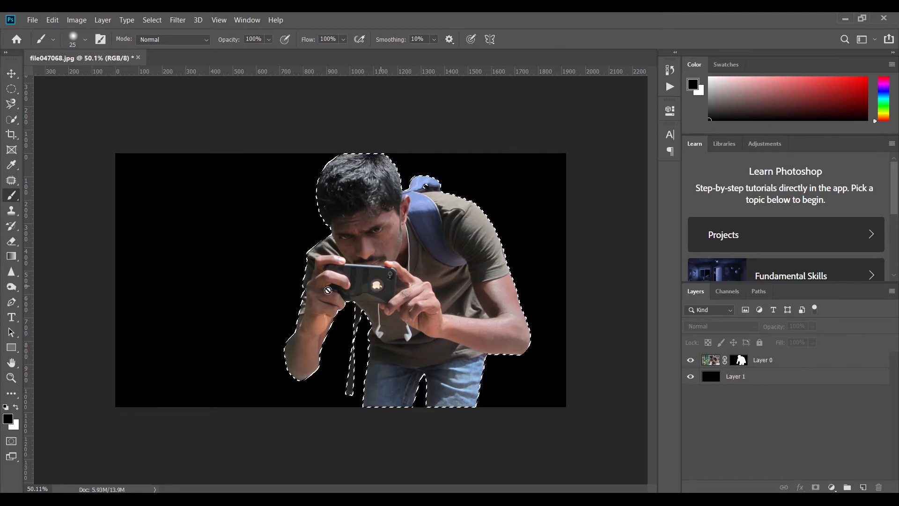
key("m")
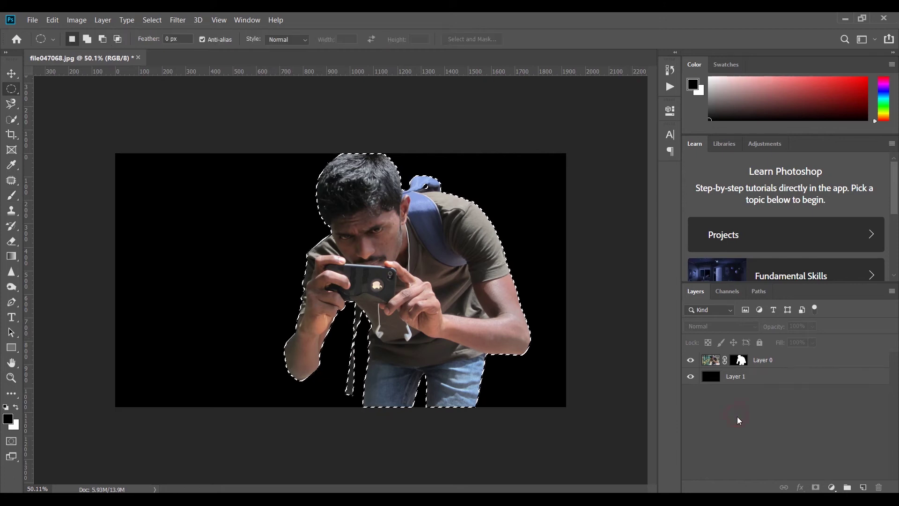
left_click(864, 488)
left_click(750, 360)
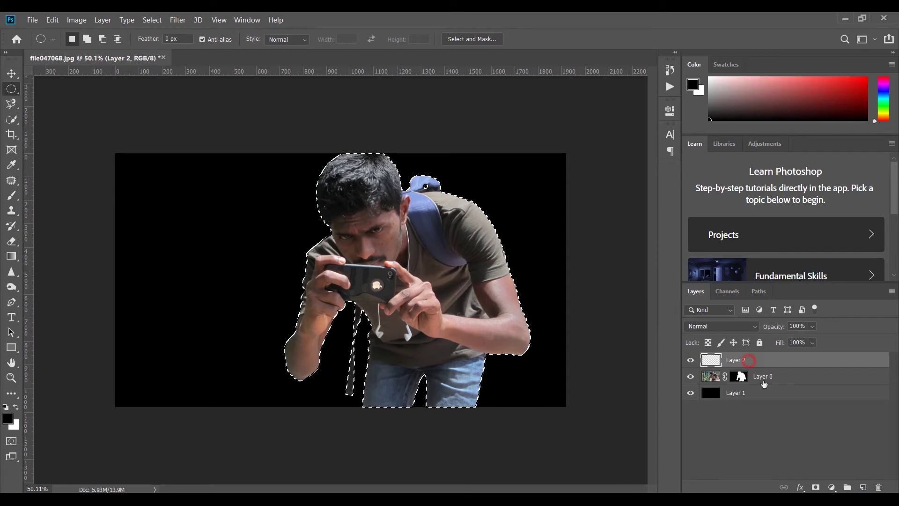
Stroke the selection on the new layer with a 6 px bright magenta line outside its edge, and clear the selection.
right_click(418, 268)
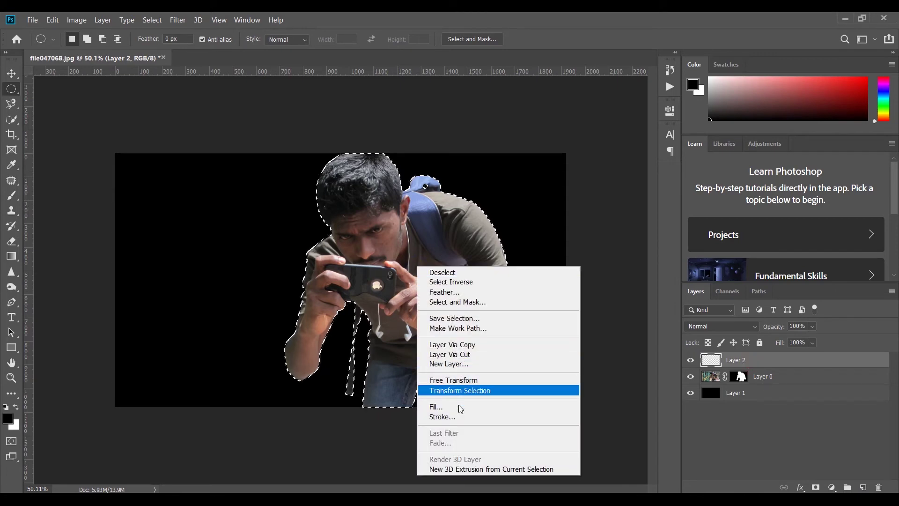
left_click(458, 418)
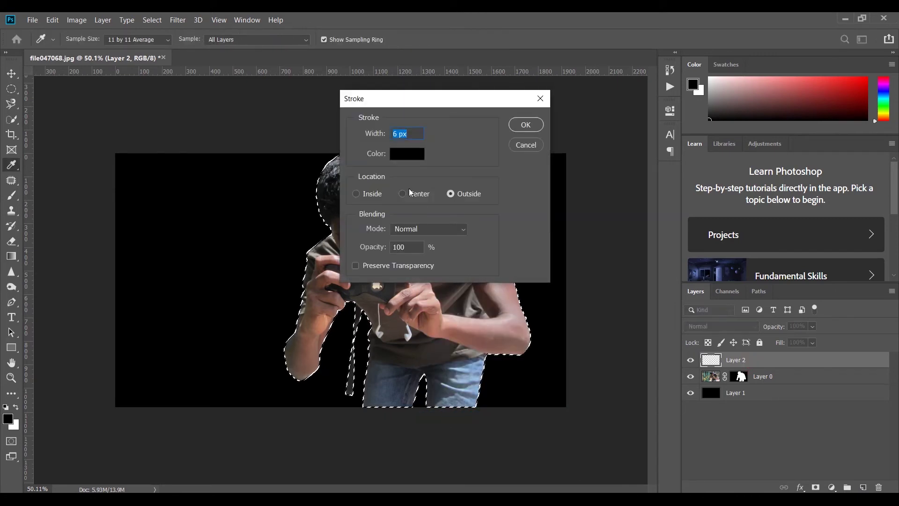
left_click_drag(398, 103, 435, 103)
left_click(444, 154)
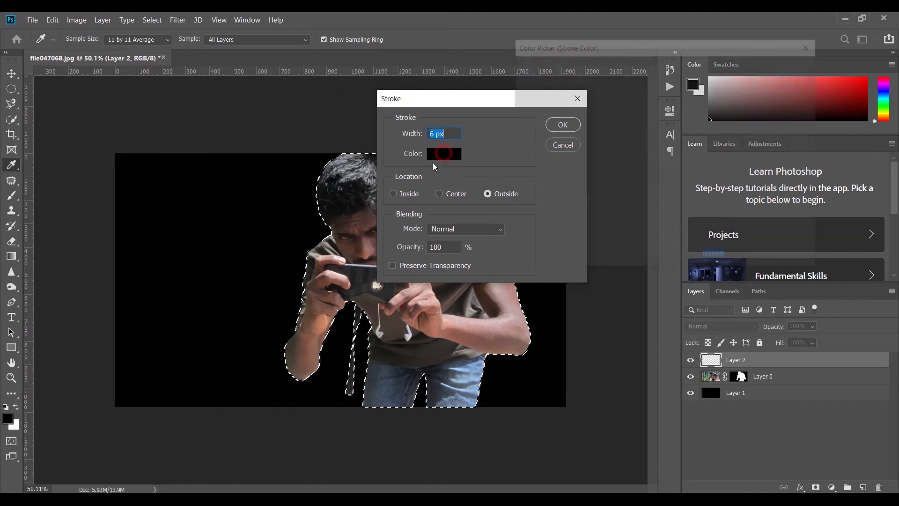
left_click(561, 114)
left_click_drag(561, 113, 517, 72)
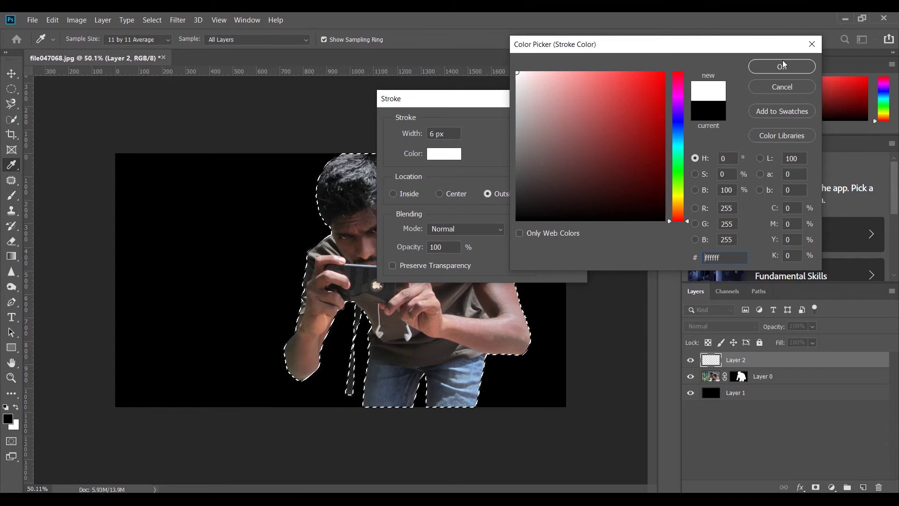
left_click(680, 99)
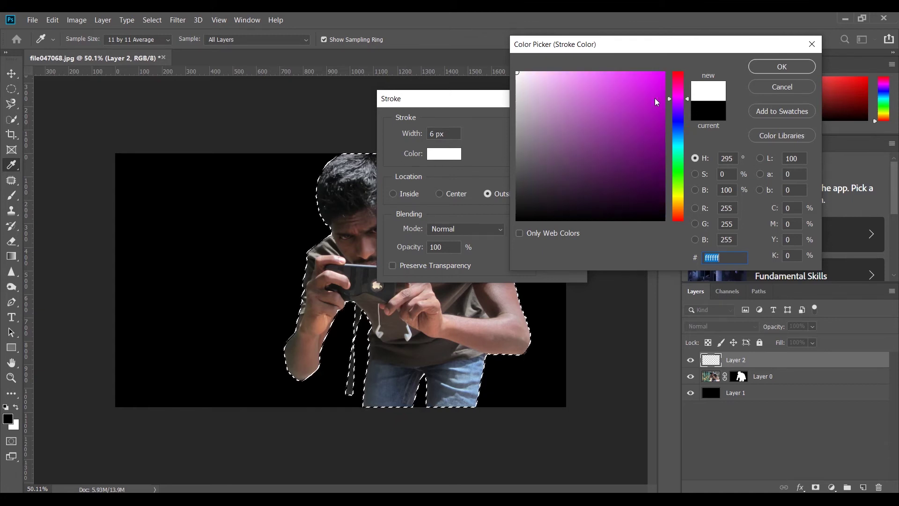
left_click(664, 73)
left_click(781, 68)
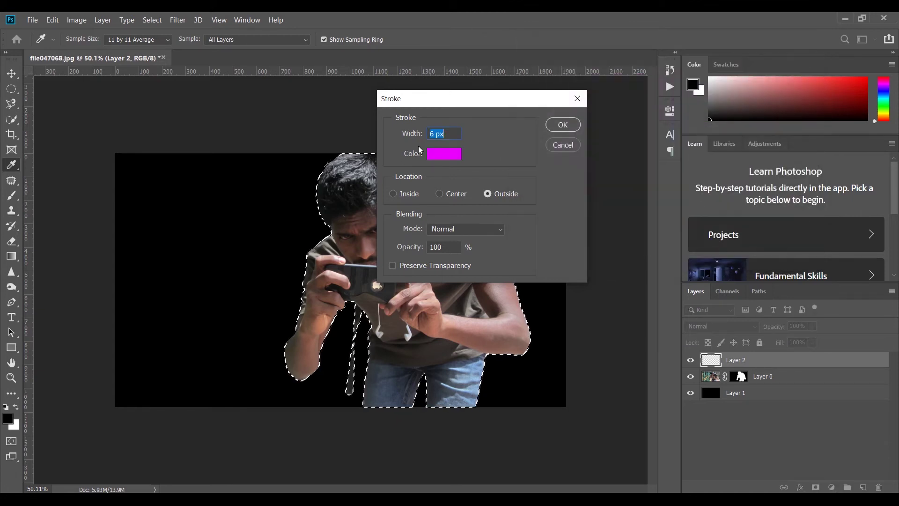
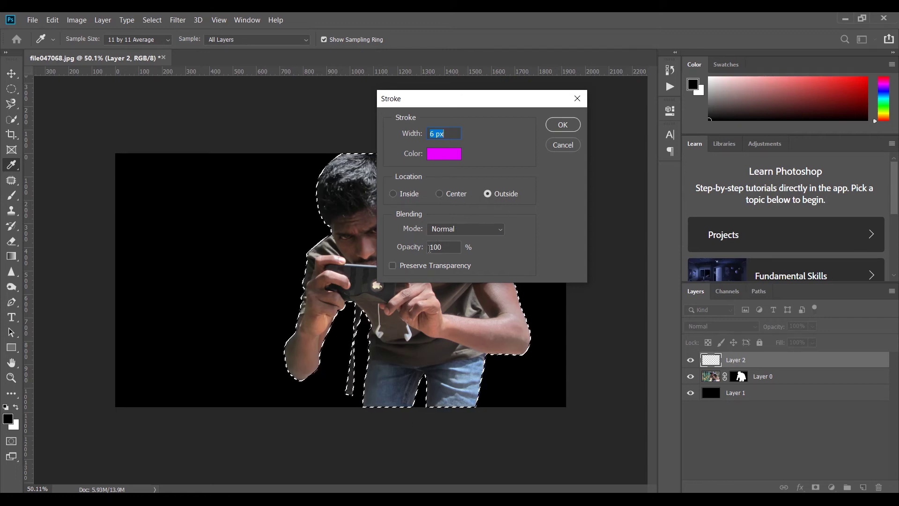
left_click(559, 125)
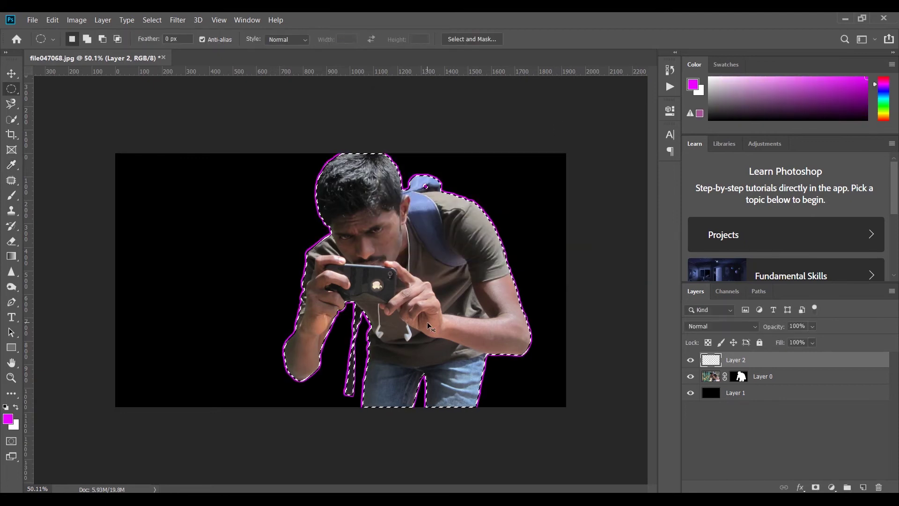
left_click(420, 381)
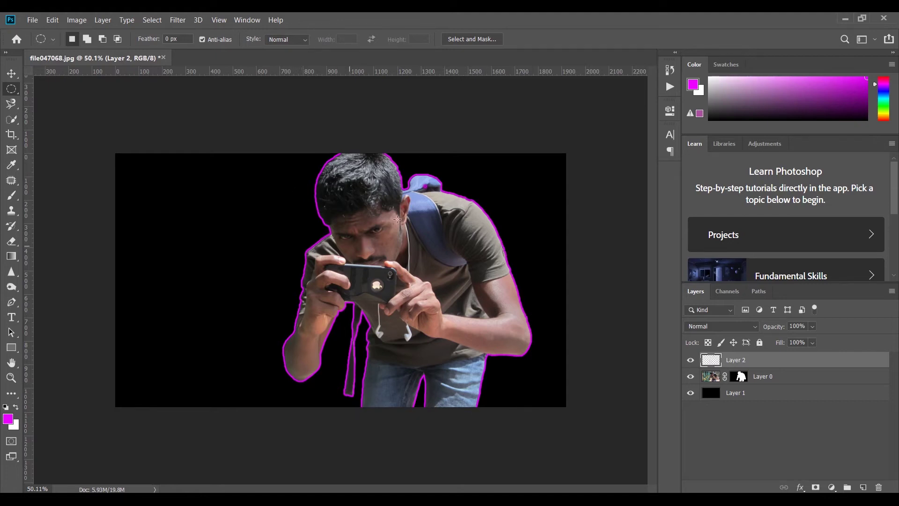
Erase the small magenta ring inside the backpack on Layer 2, using the Eraser at 70% opacity.
scroll(411, 175, "up", 5)
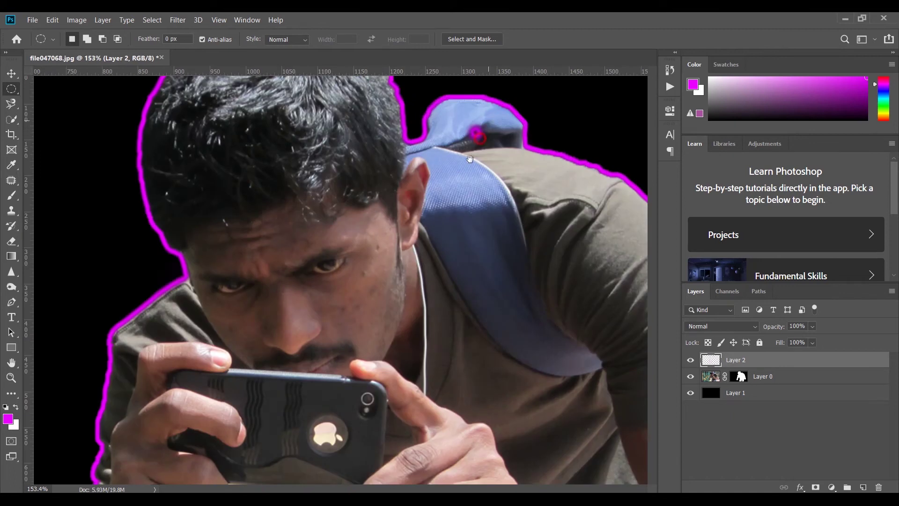
scroll(467, 163, "up", 3)
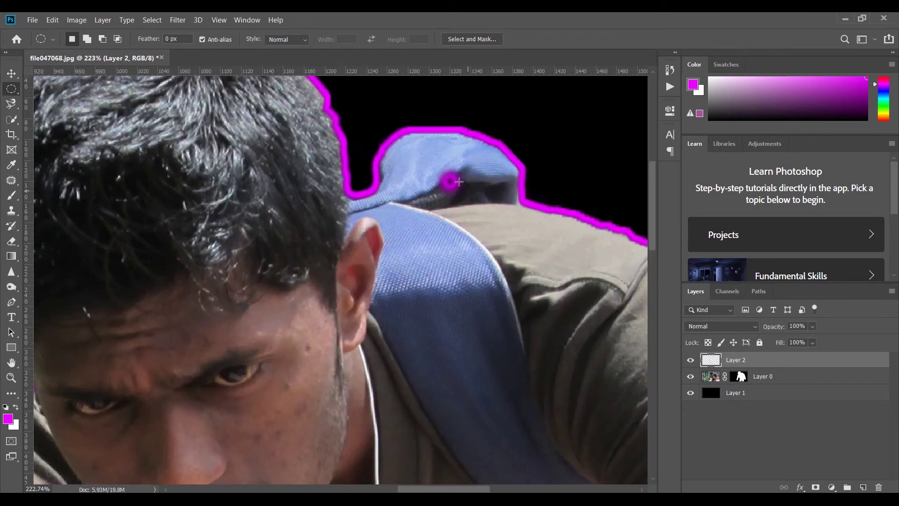
key("e")
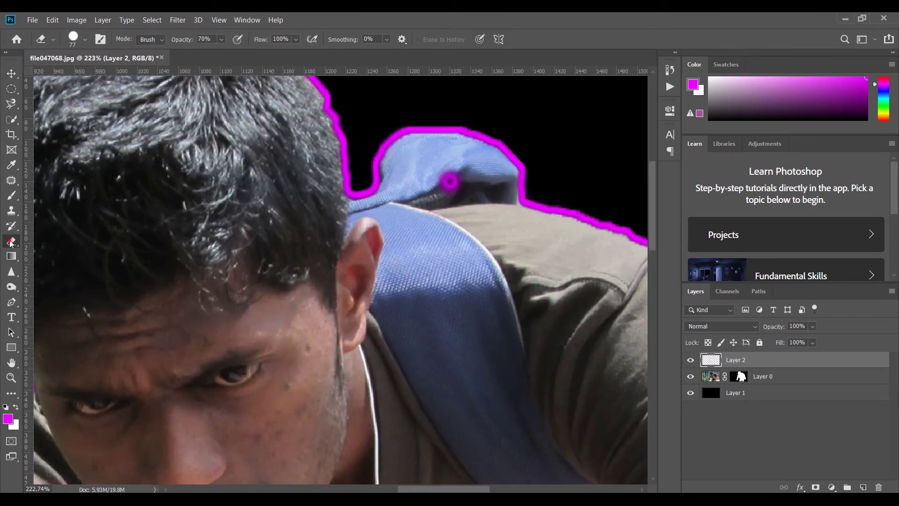
right_click(11, 243)
left_click(56, 240)
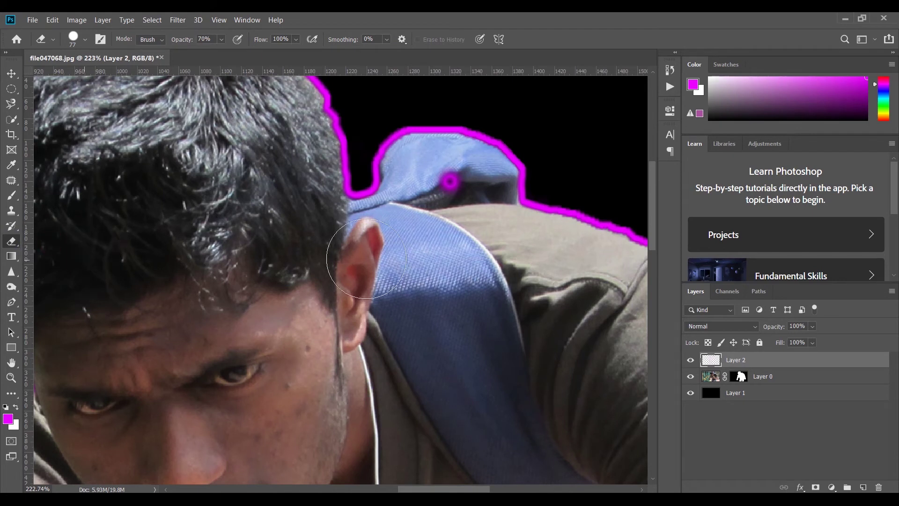
left_click(452, 196)
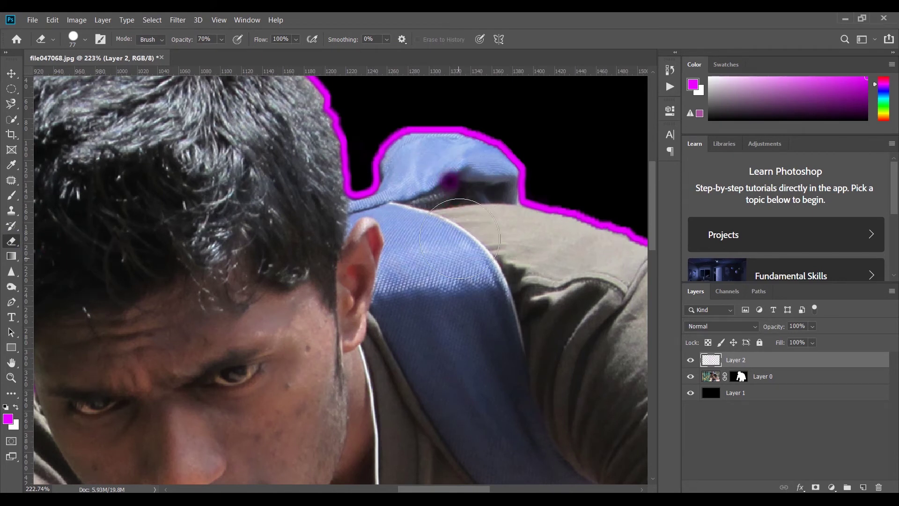
Paint white on Layer 0's mask with a 64 px brush to fill the small hole in the backpack.
left_click(742, 377)
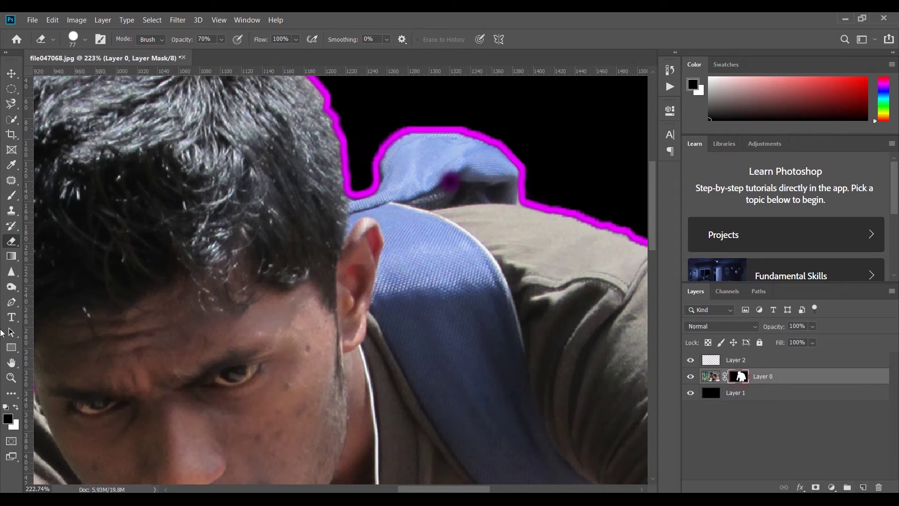
key("b")
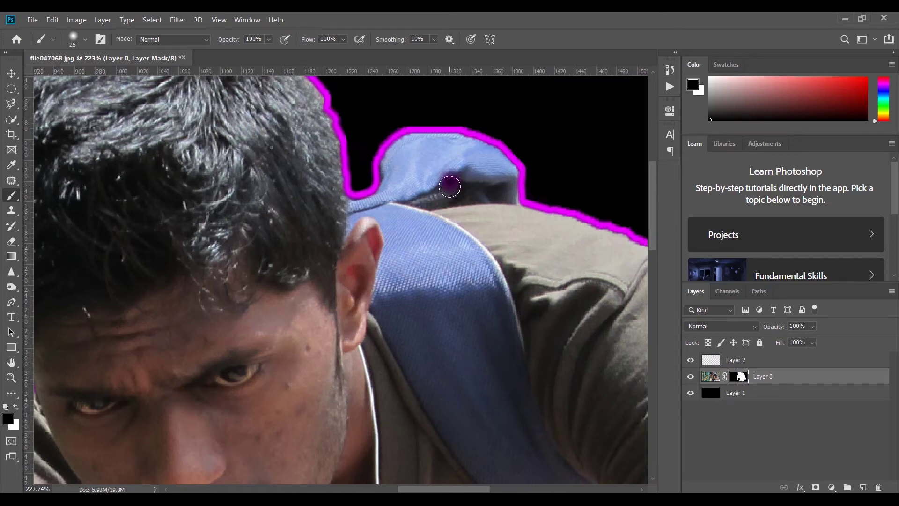
key("x")
left_click_drag(437, 188, 466, 180)
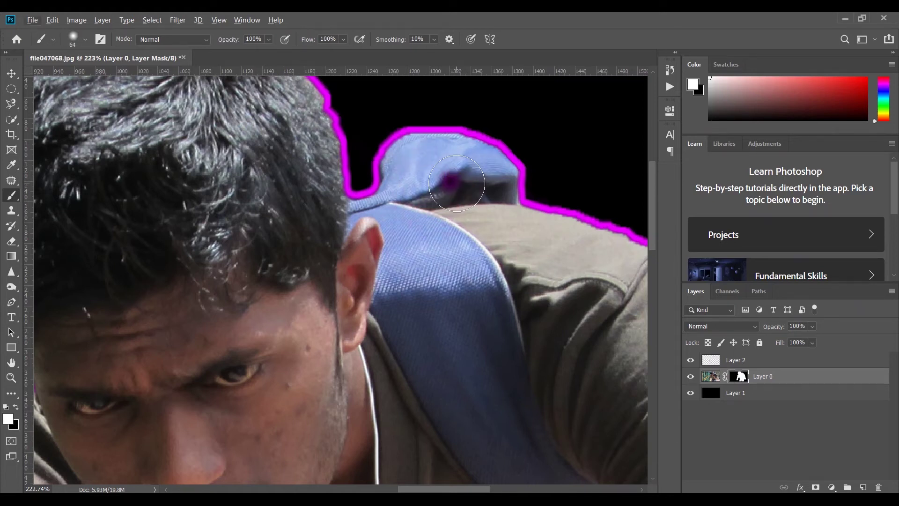
left_click(452, 189)
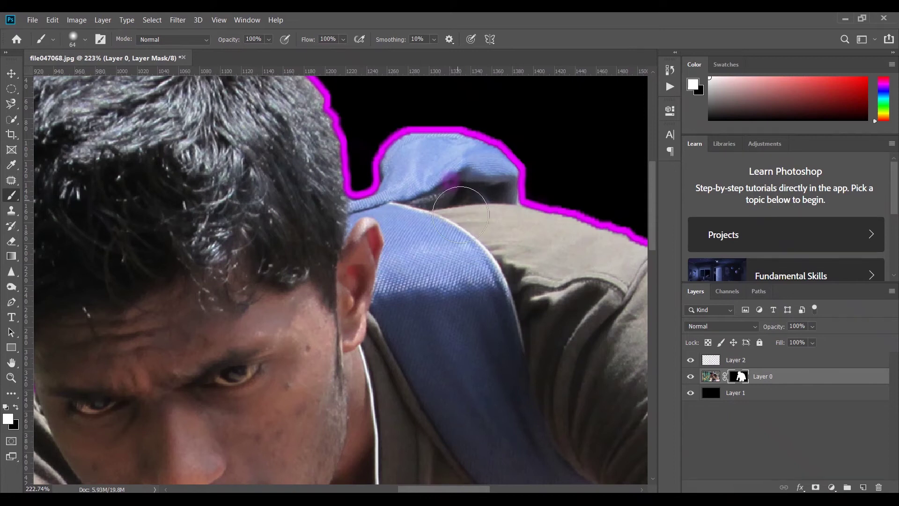
Erase the remaining magenta spot on the backpack from Layer 2.
left_click(735, 361)
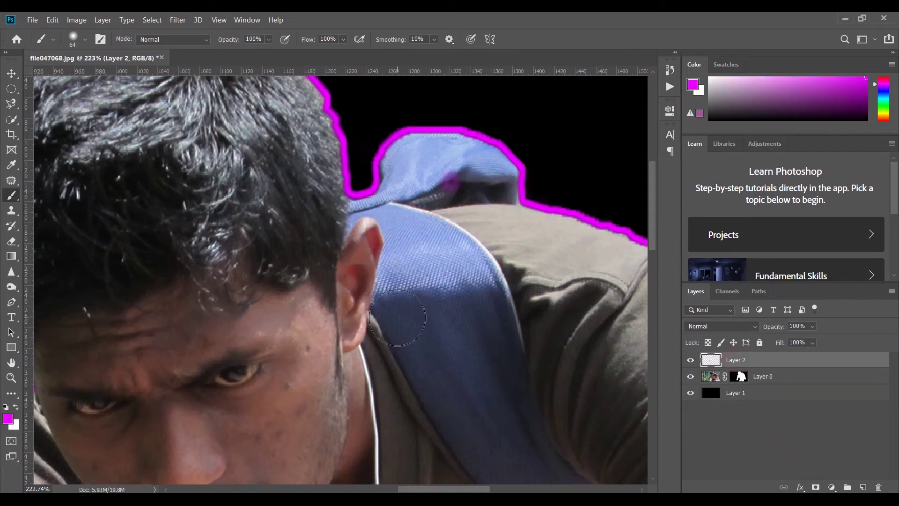
key("e")
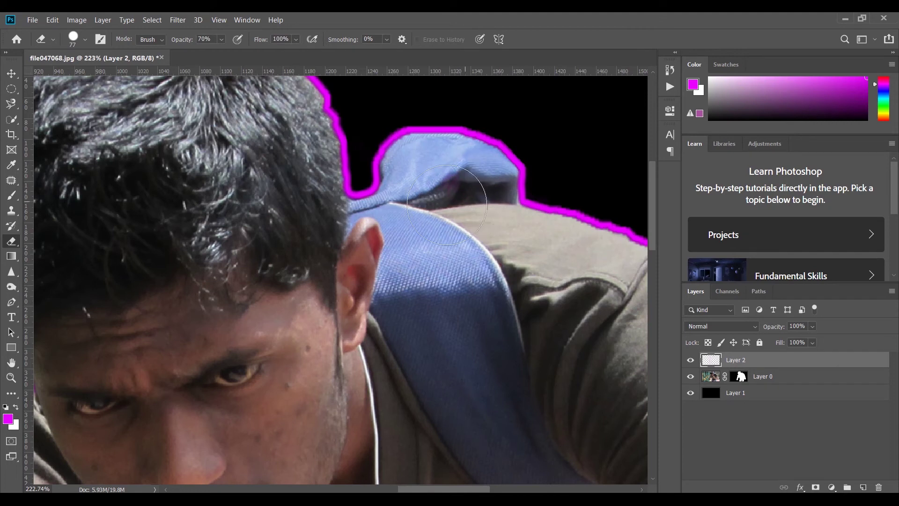
left_click(451, 193)
Check the magenta outline around the whole figure by hiding and showing the outline layer and the photo layer.
scroll(484, 272, "down", 6)
scroll(484, 272, "down", 1)
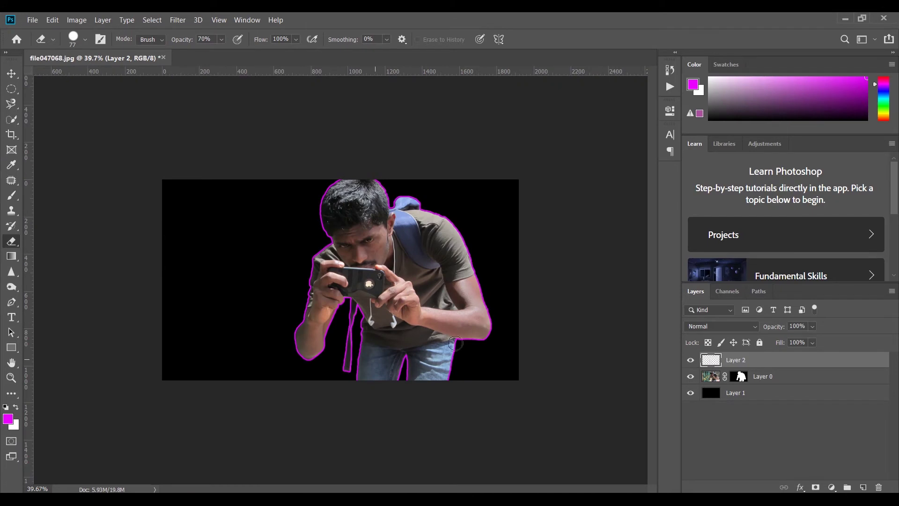
scroll(491, 291, "up", 3)
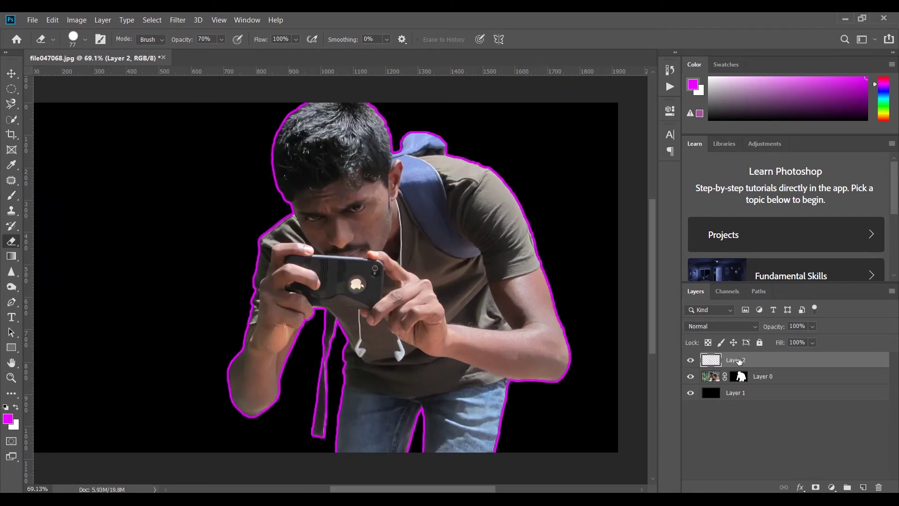
left_click(794, 445)
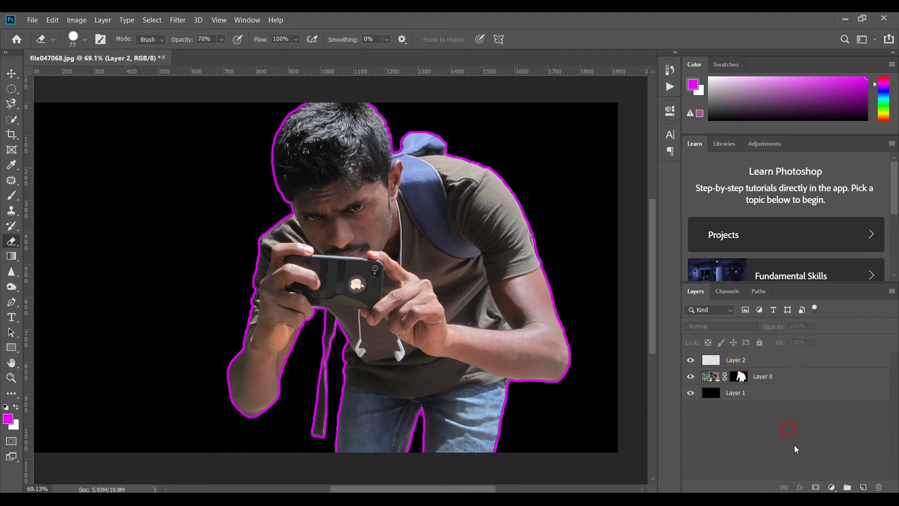
left_click(691, 359)
left_click(690, 359)
left_click(690, 360)
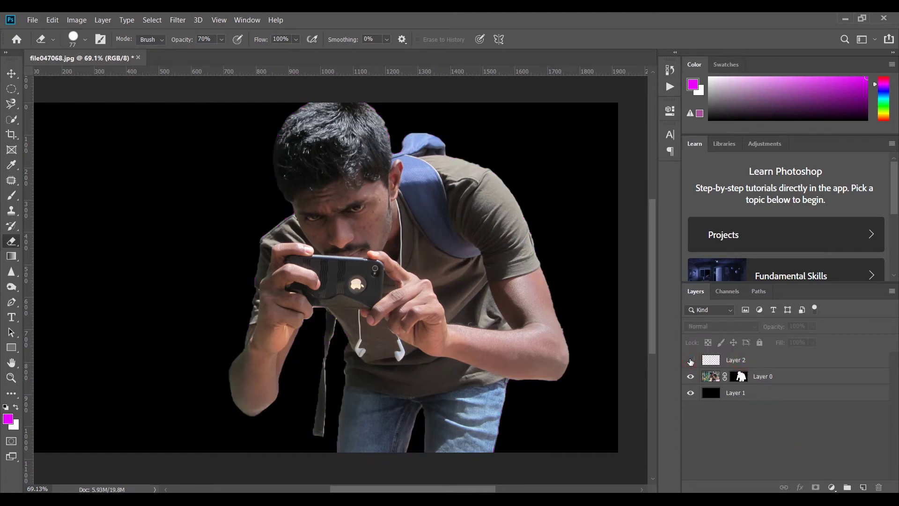
left_click(690, 360)
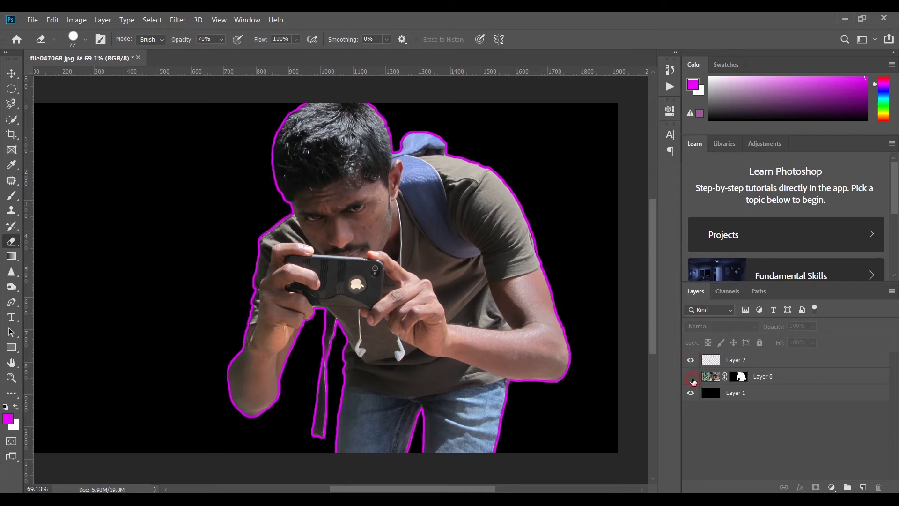
left_click(691, 377)
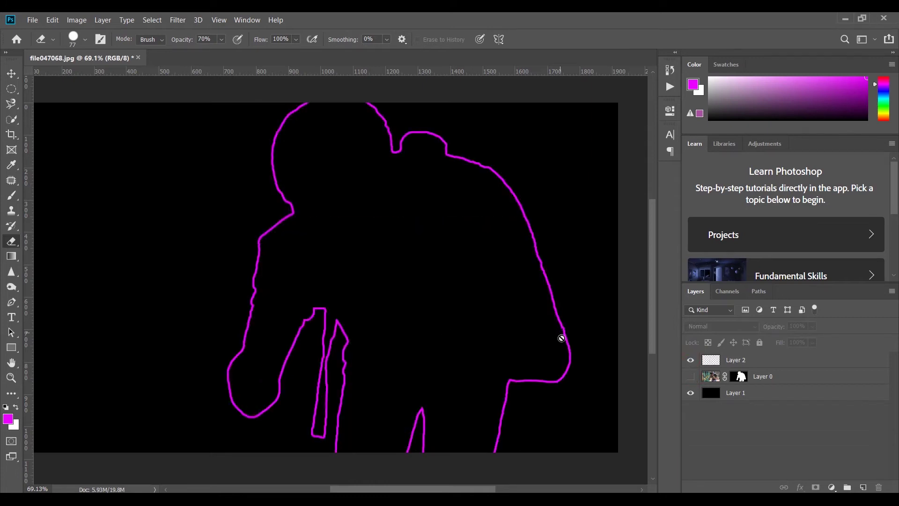
left_click(692, 378)
left_click(873, 451)
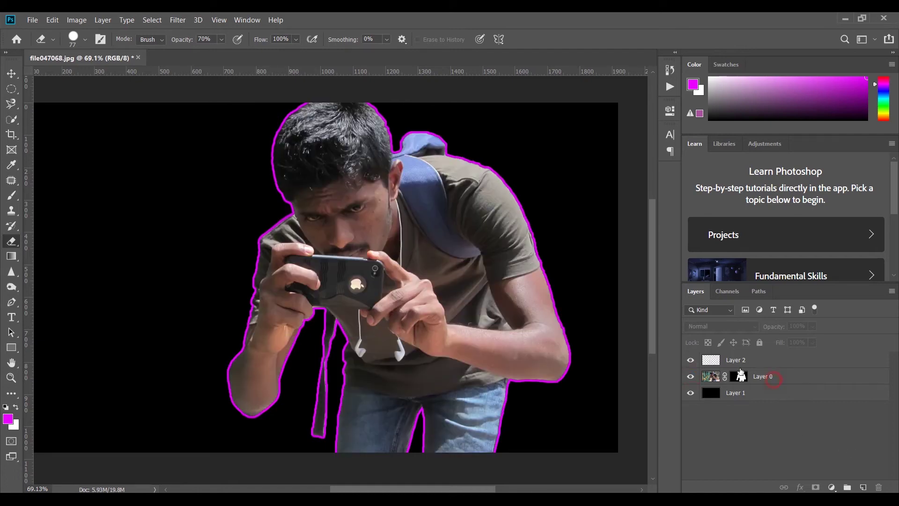
Merge the magenta outline layer and the masked photo layer into one layer.
left_click(774, 379)
left_click(738, 363, "ctrl")
right_click(738, 363)
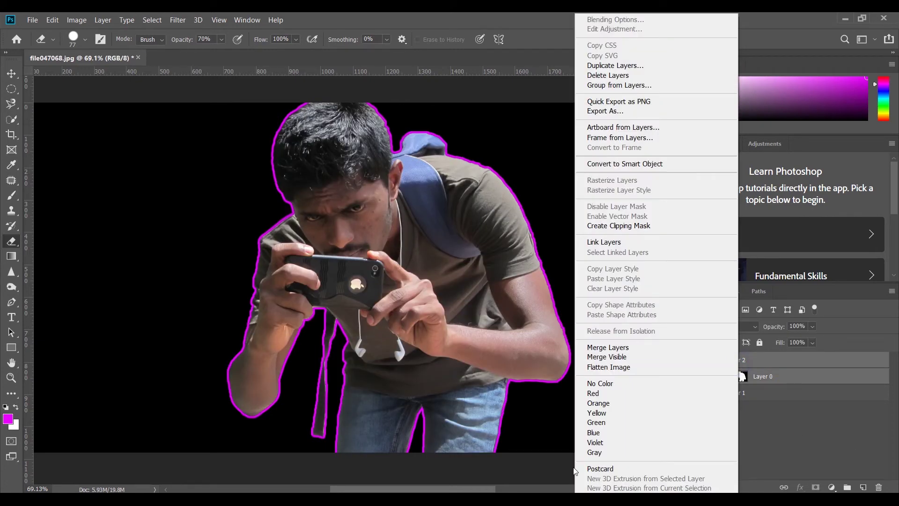
left_click(615, 349)
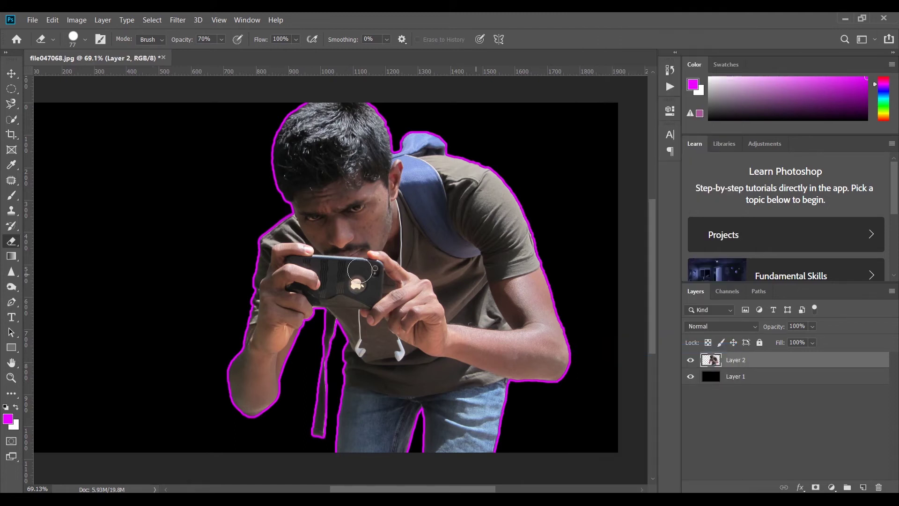
Check the merged layer by hiding and showing it, and try to undo the last two changes.
left_click(691, 360)
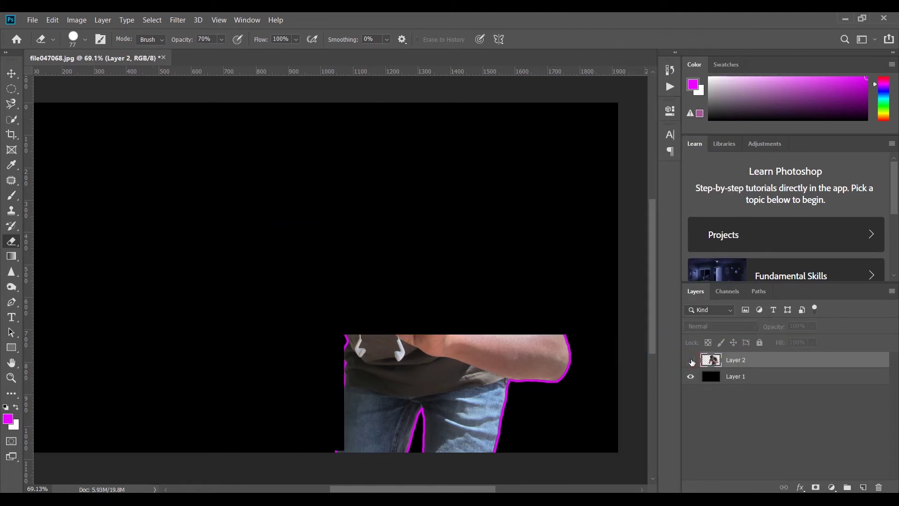
left_click(690, 360)
left_click(740, 403)
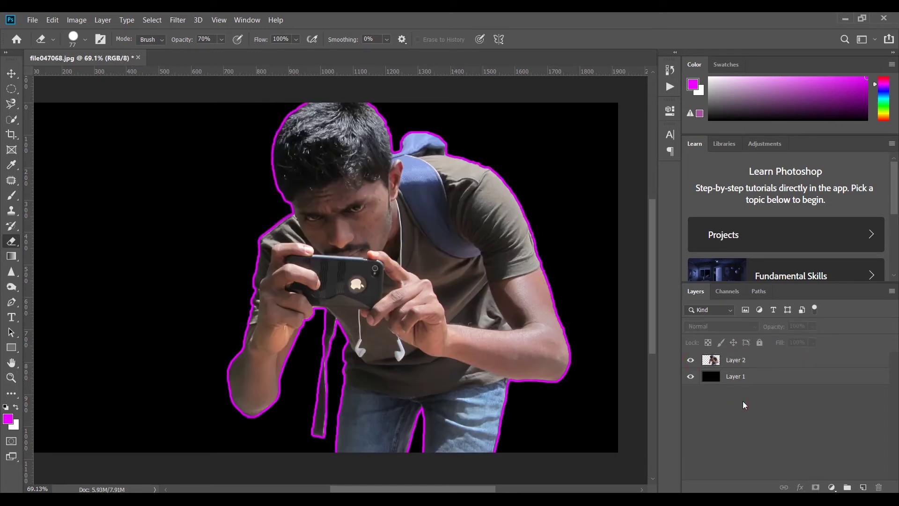
key("ctrl+z")
key("ctrl+z")
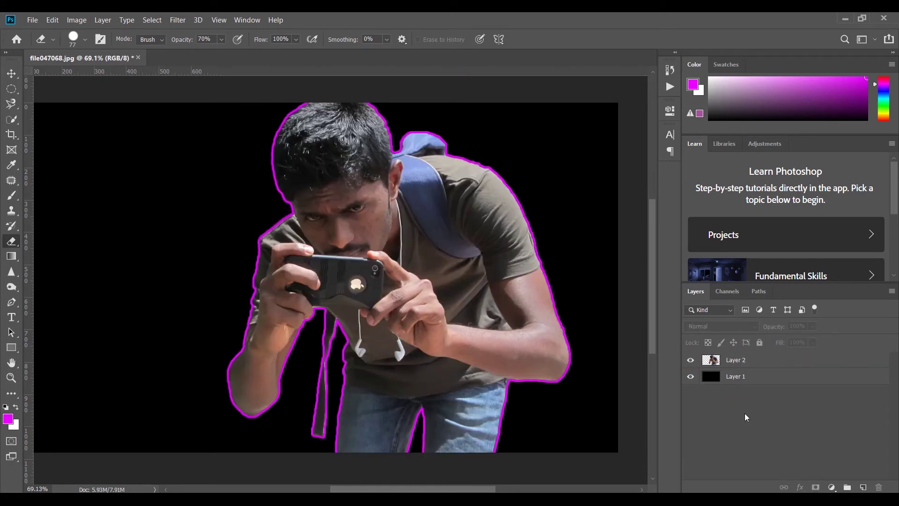
Undo the last layer merge and put Layer 2 and Layer 0 into a new group, checking its visibility.
key("ctrl+z")
left_click(761, 376)
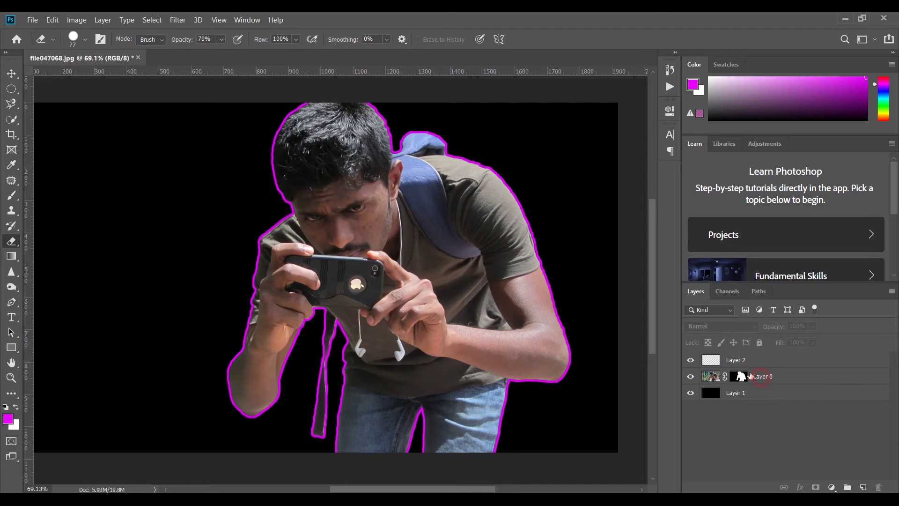
left_click(740, 361, "ctrl")
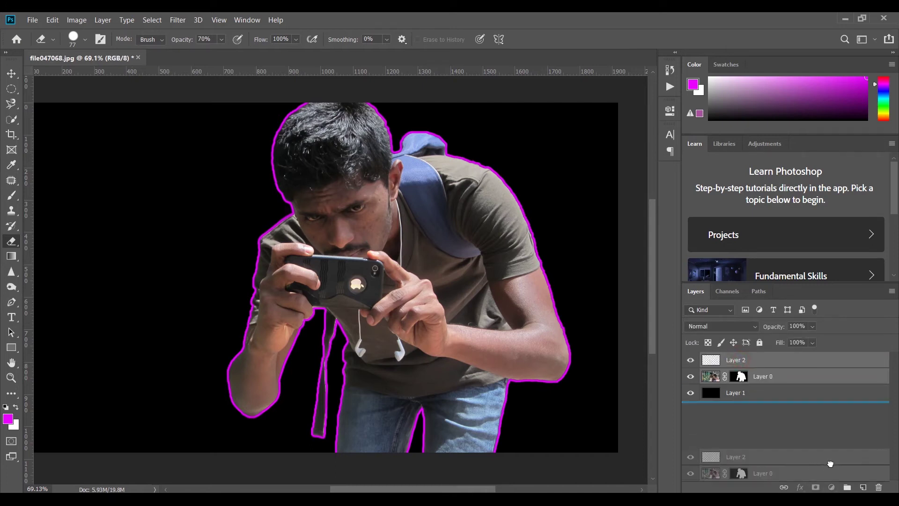
left_click(847, 487)
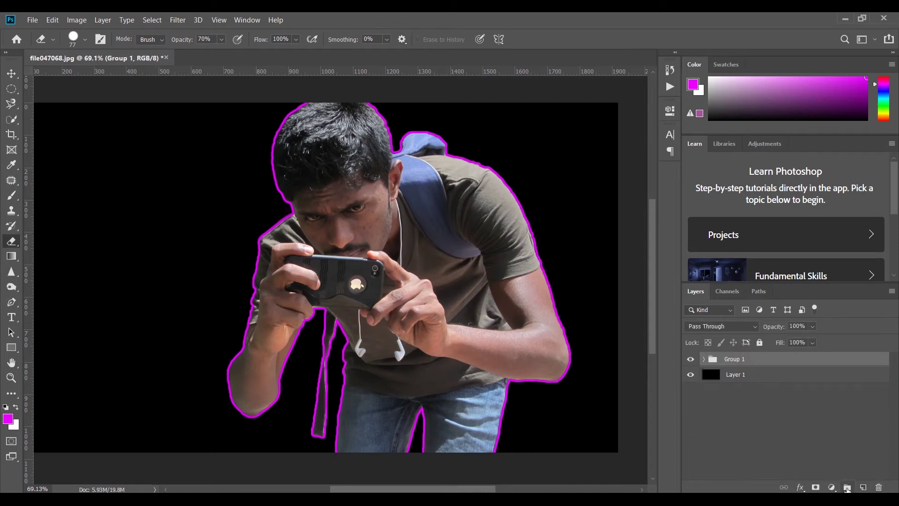
left_click(692, 359)
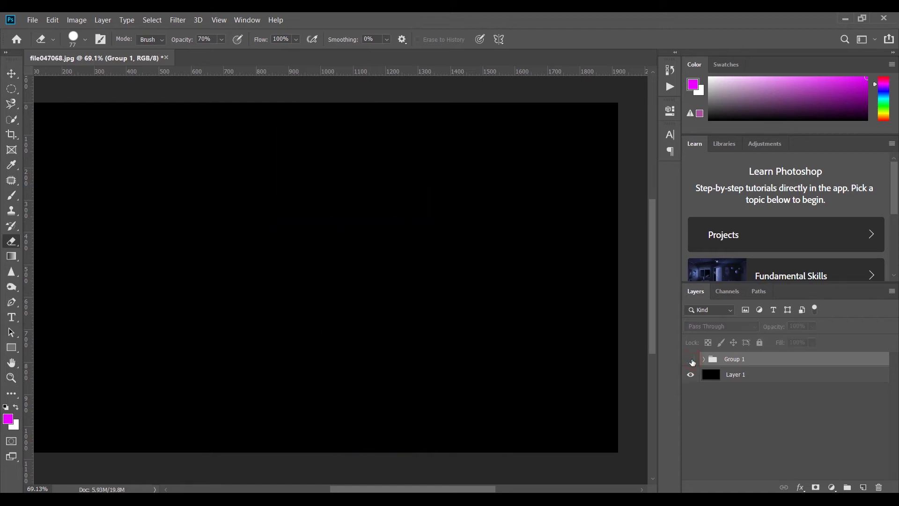
left_click(692, 360)
Rename the new group as Character.
left_click(733, 361)
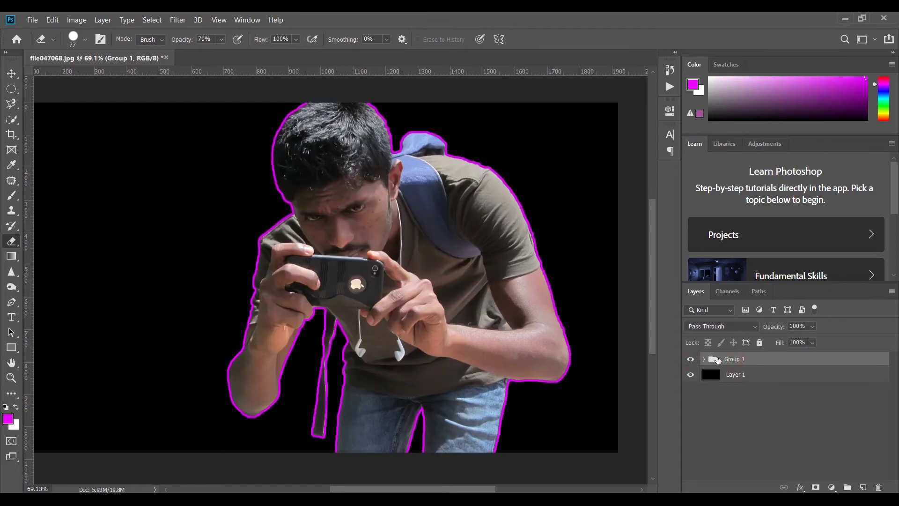
right_click(732, 359)
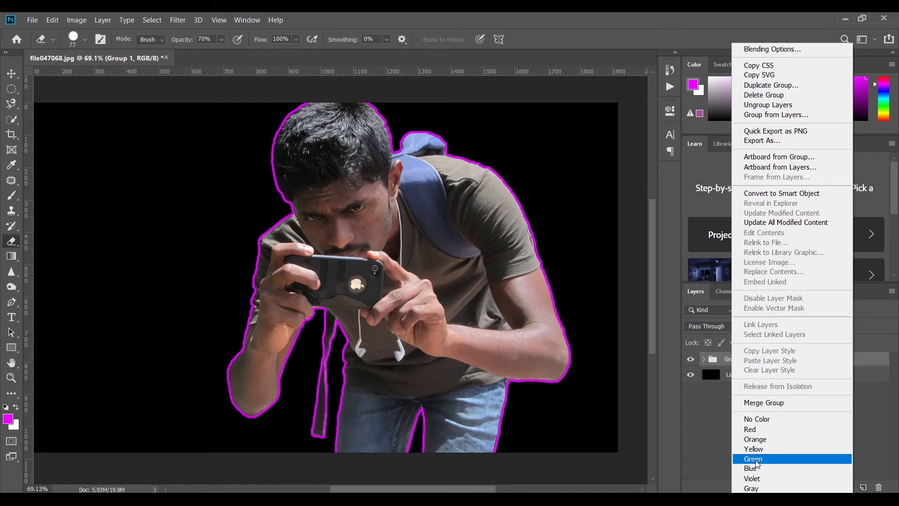
left_click(704, 425)
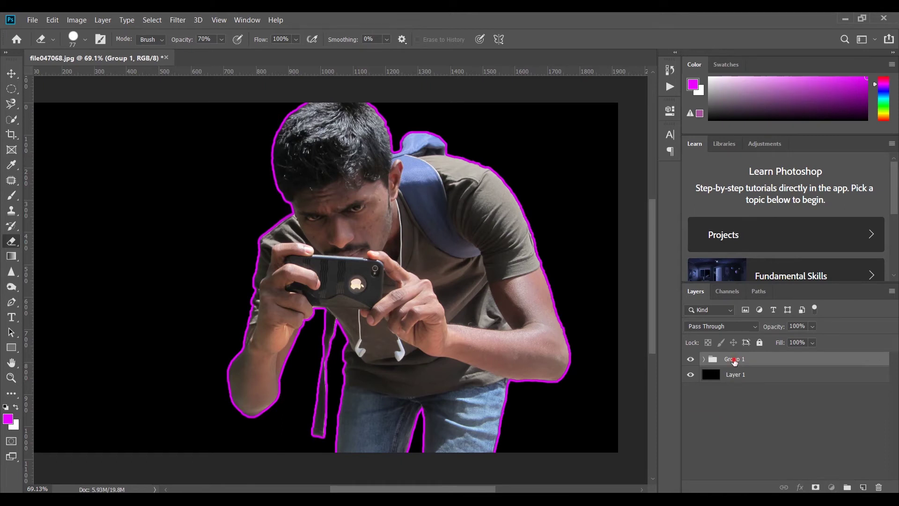
double_click(734, 359)
type("Character")
left_click(771, 444)
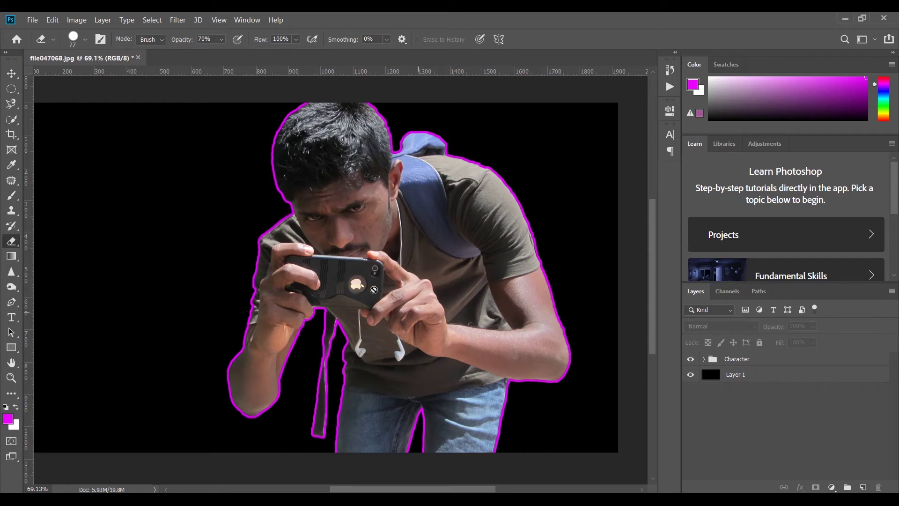
Try to move the man's cut-out to the right with the Move tool, and undo the move.
scroll(331, 263, "down", 3)
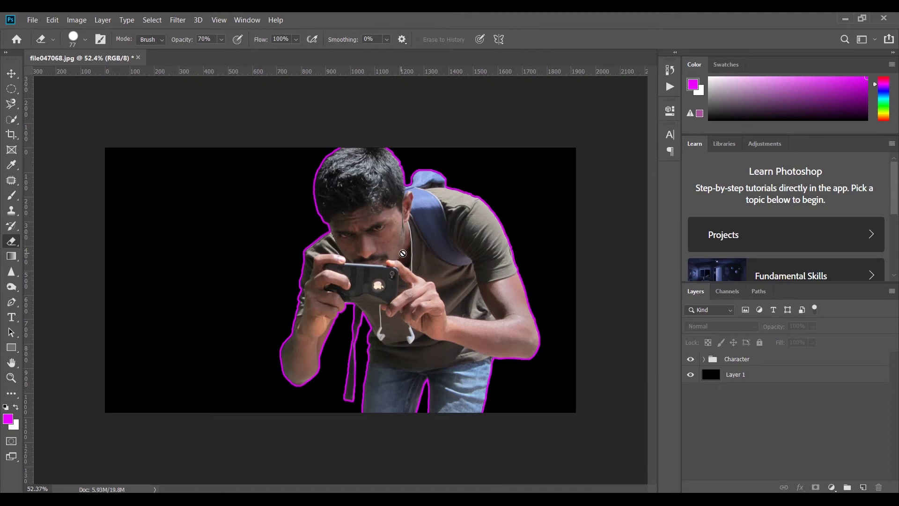
left_click(12, 73)
left_click_drag(387, 249, 414, 249)
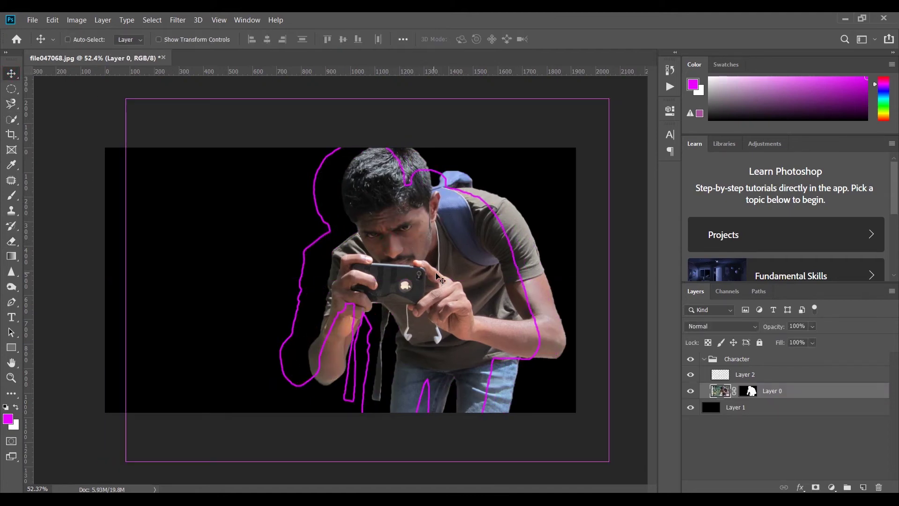
key("ctrl+z")
Shift the whole Character group to the right with Free Transform, to about X 1101 px.
left_click(704, 360)
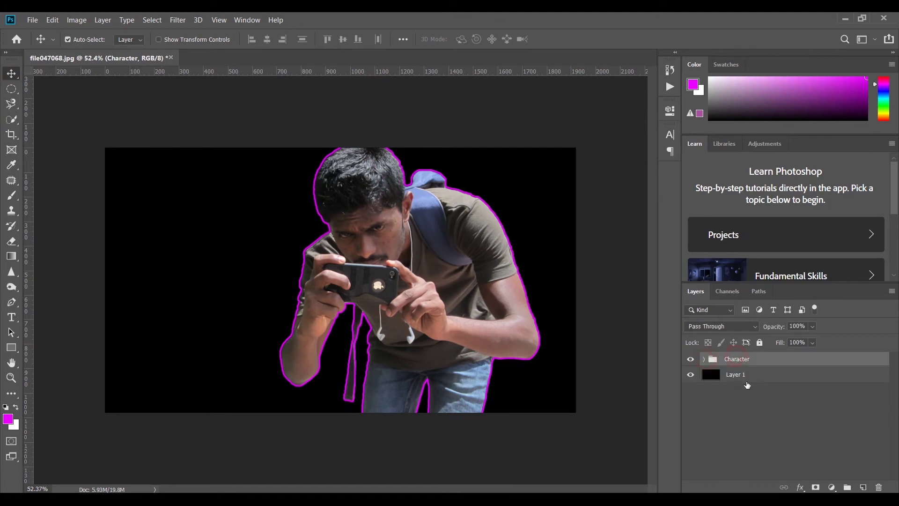
key("ctrl+t")
left_click_drag(457, 272, 487, 269)
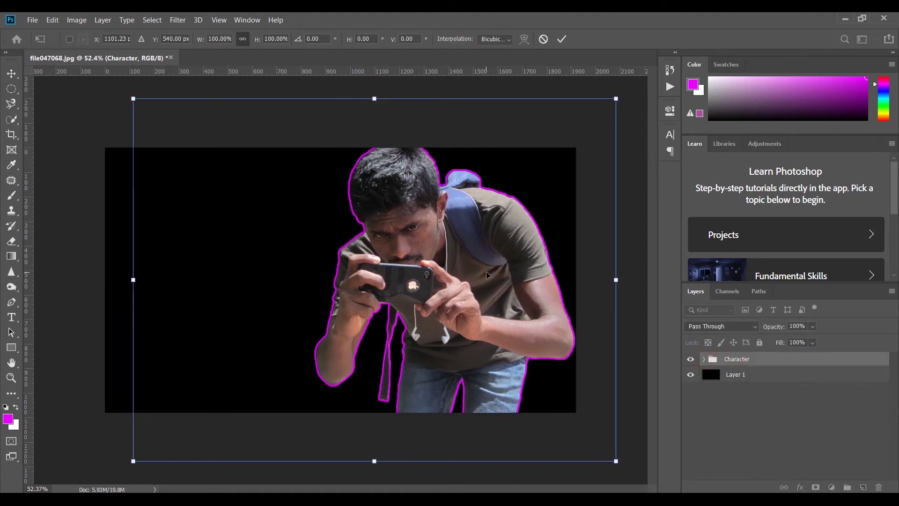
key("Return")
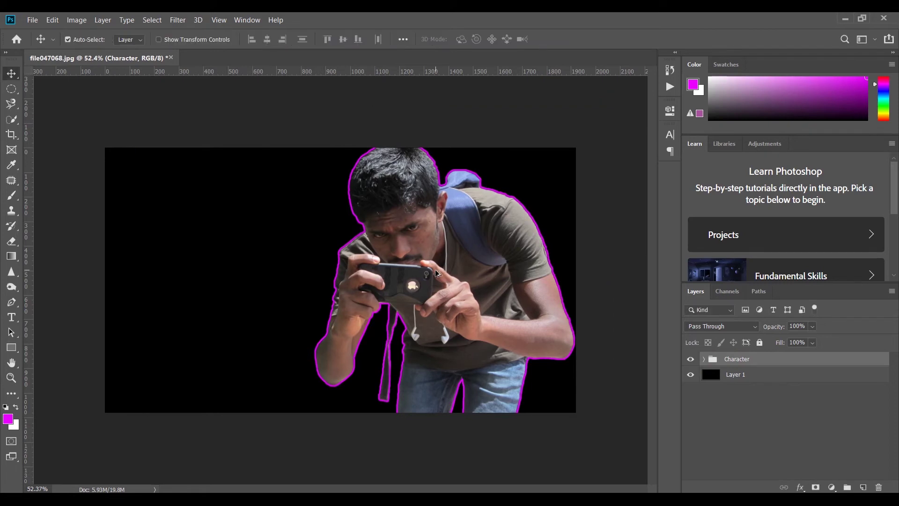
Add the text "CAMERA MAN!!" on two lines in the empty black area beside the man, starting near its upper left.
scroll(435, 270, "up", 1)
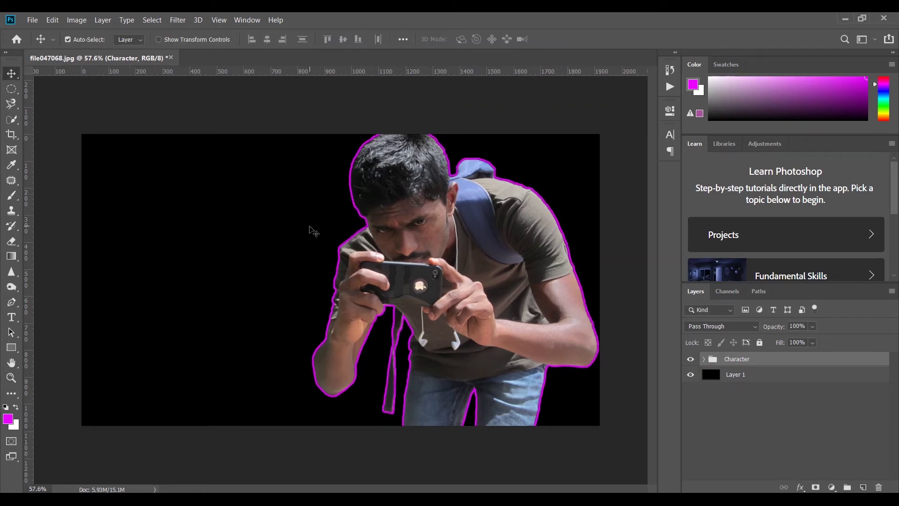
left_click(12, 317)
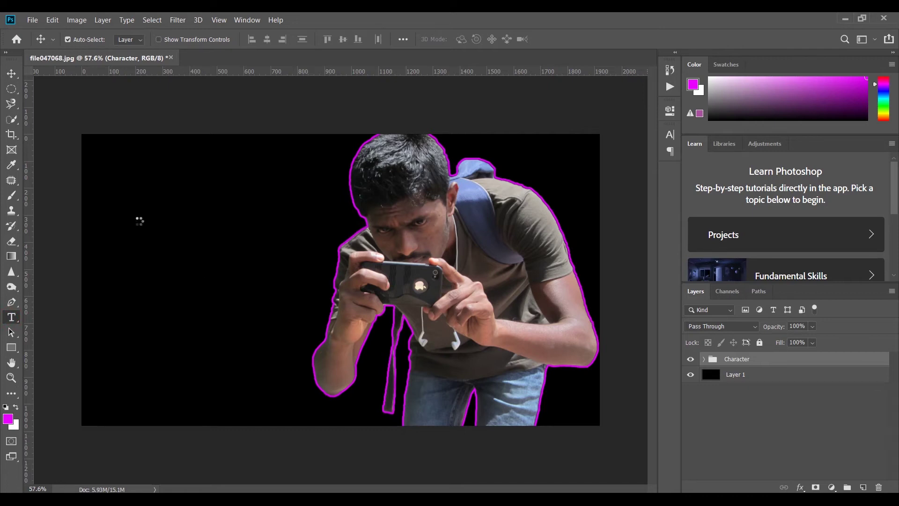
left_click(133, 209)
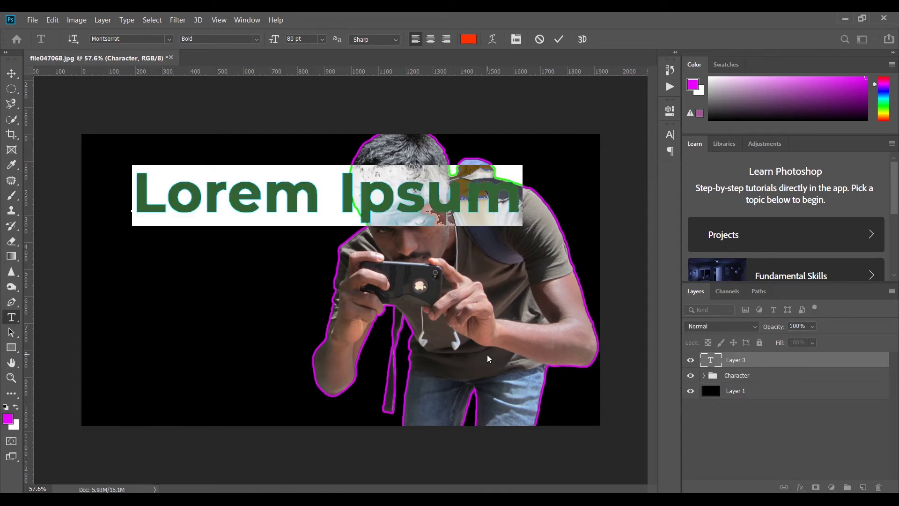
type("CAMERAN")
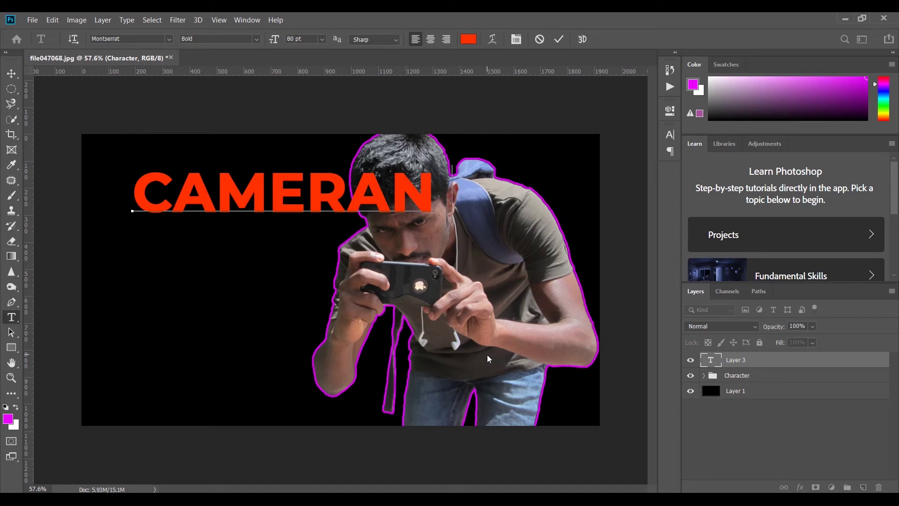
key("BackSpace")
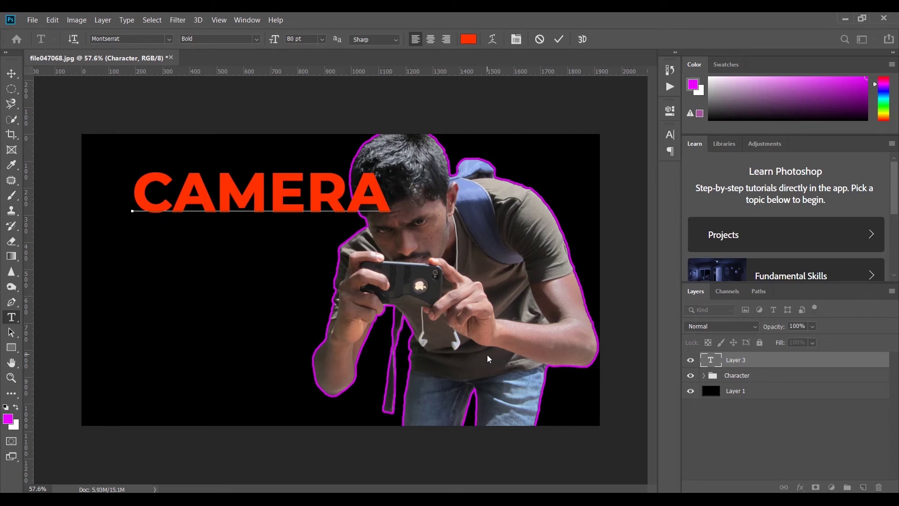
key("Return")
type("MAN")
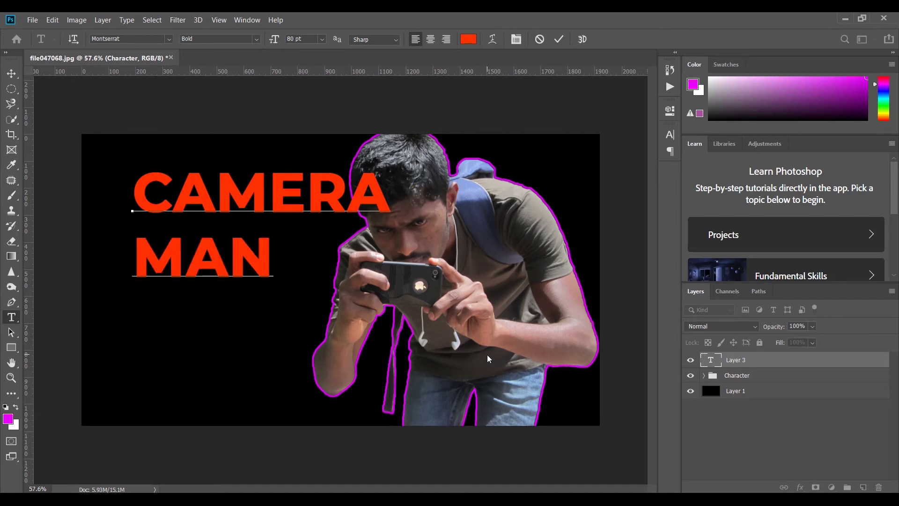
key("BackSpace")
type("!!")
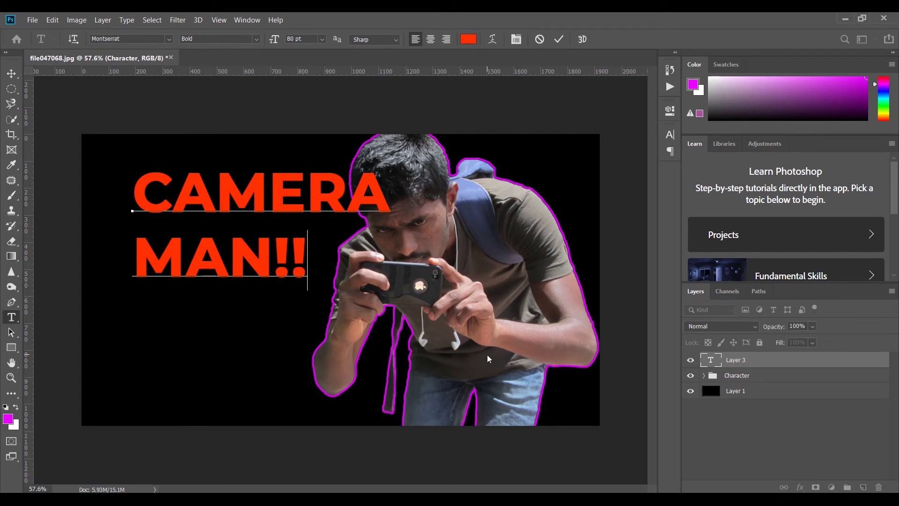
Select the whole "CAMERA MAN!!" text and open its character settings.
key("ctrl+a")
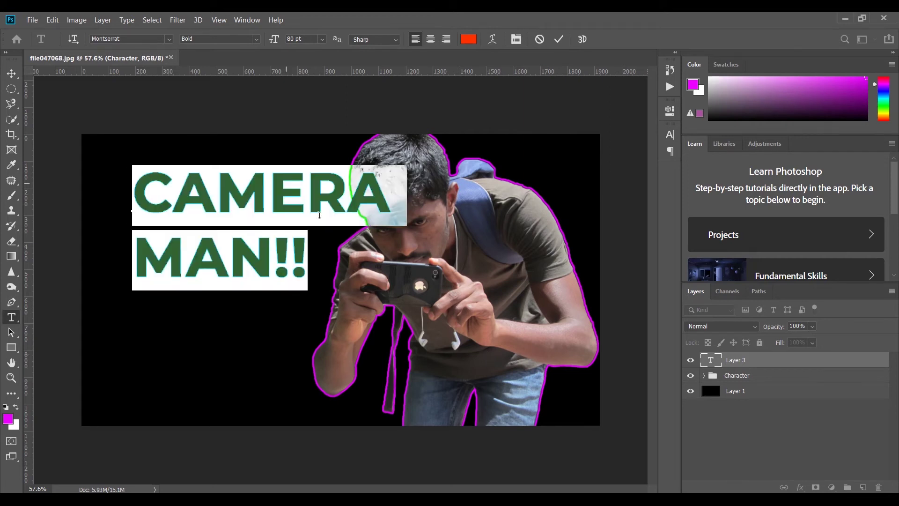
key("ctrl")
key("ctrl+t")
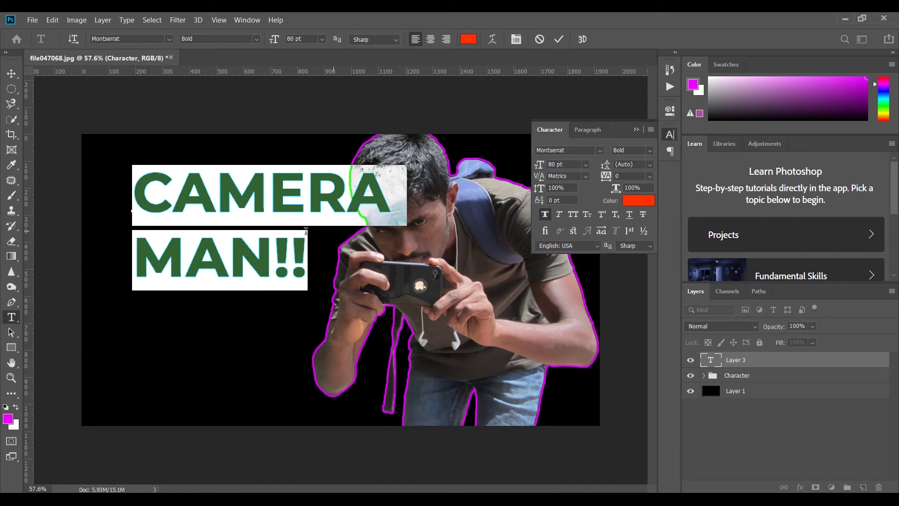
left_click(670, 134)
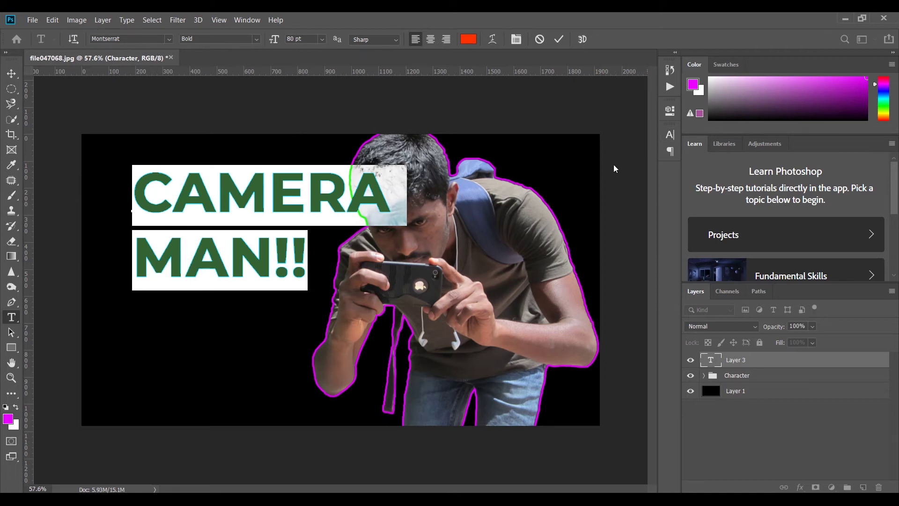
left_click(671, 135)
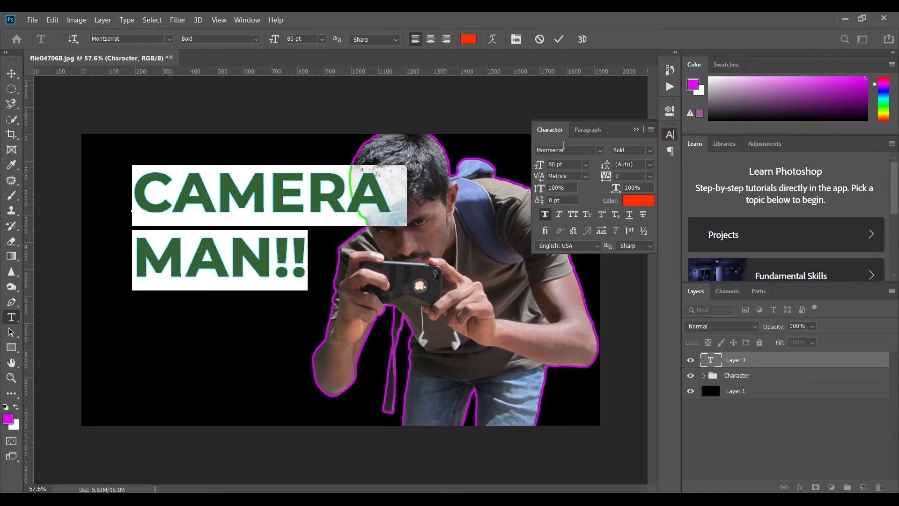
Preview several other fonts on the selected text and keep Montserrat.
left_click(599, 150)
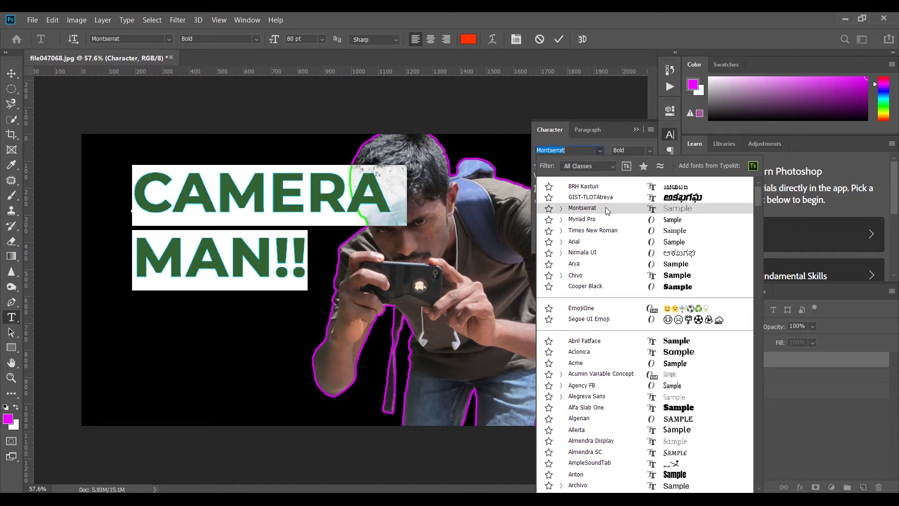
key("Down")
key("Down")
key("Down")
key("Down")
key("Down")
key("Down")
key("Down")
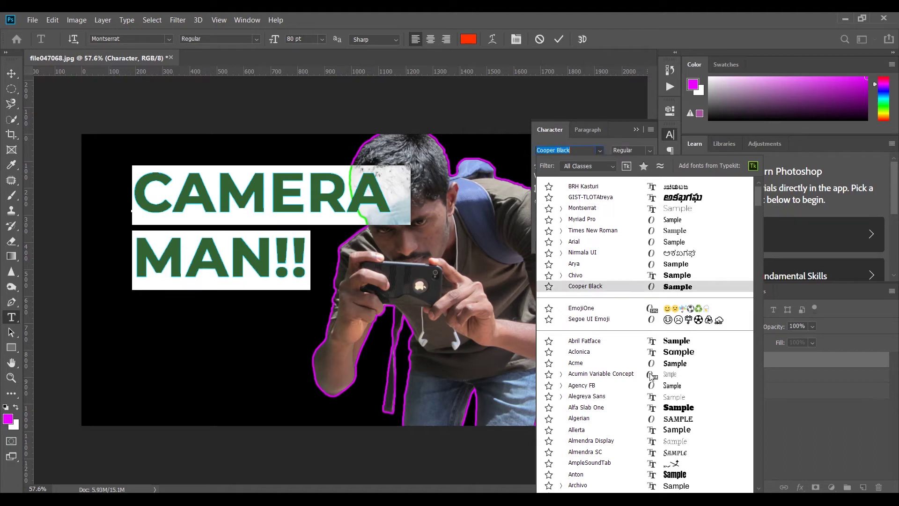
key("Down")
key("Down")
key("Down")
key("Down")
key("Up")
key("Up")
key("Up")
key("Up")
key("Up")
key("Up")
key("Up")
key("Up")
key("Up")
key("Up")
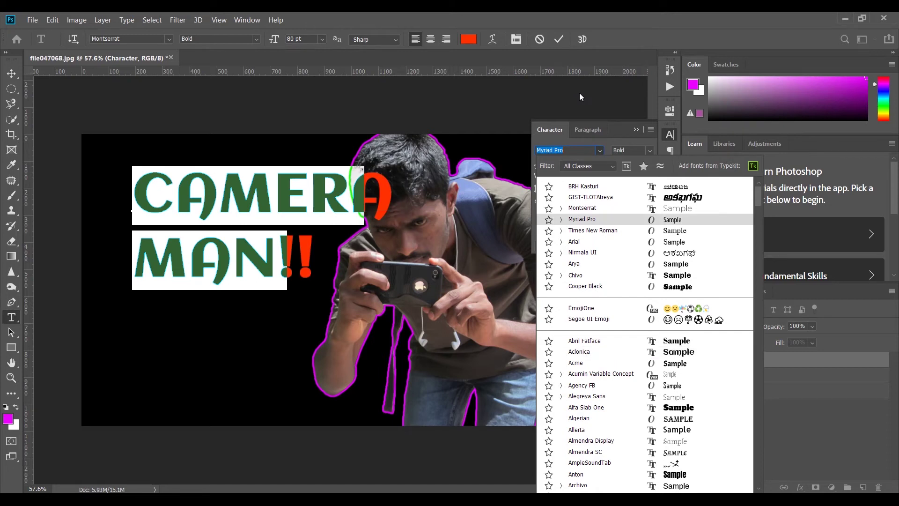
left_click(591, 209)
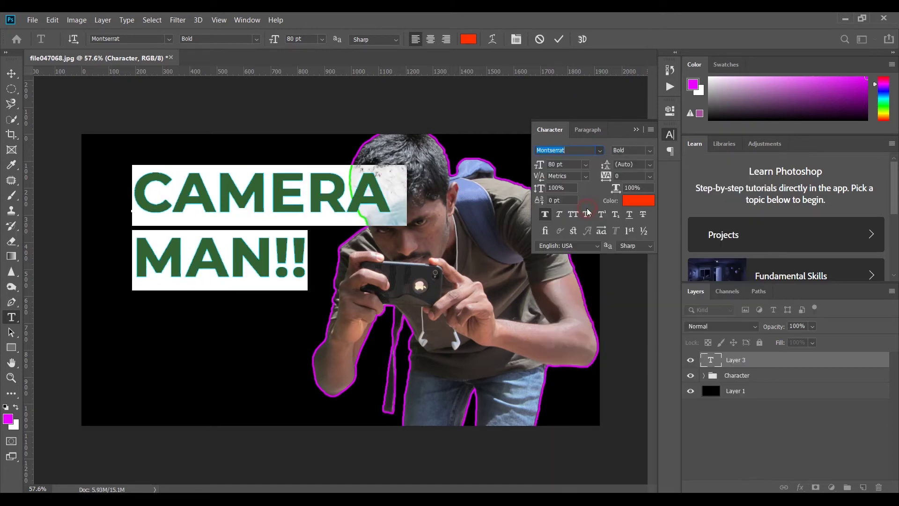
Set the text's font style to Black, and toggle faux bold and faux italic to compare their looks.
left_click(650, 151)
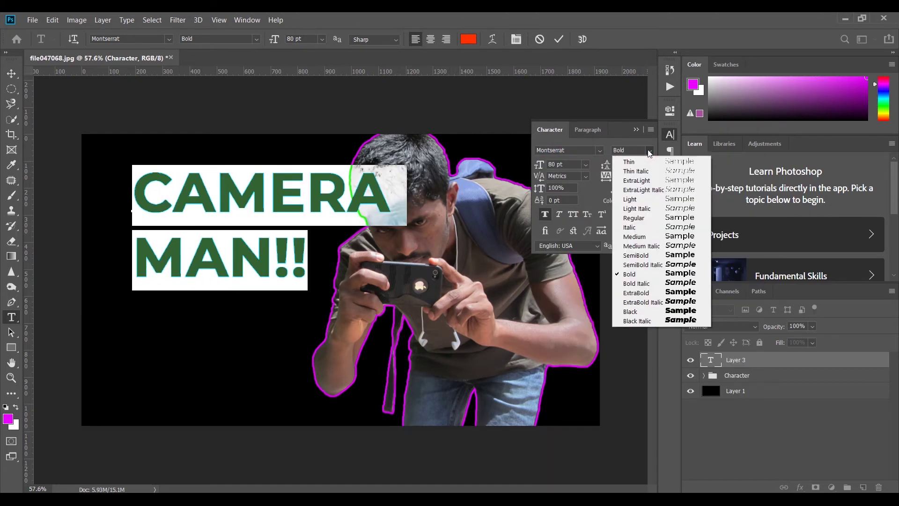
left_click(634, 311)
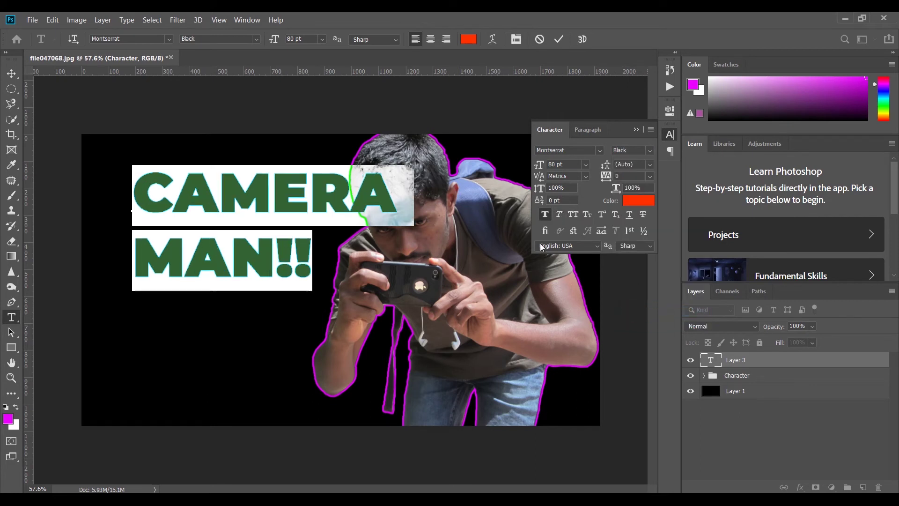
left_click(546, 215)
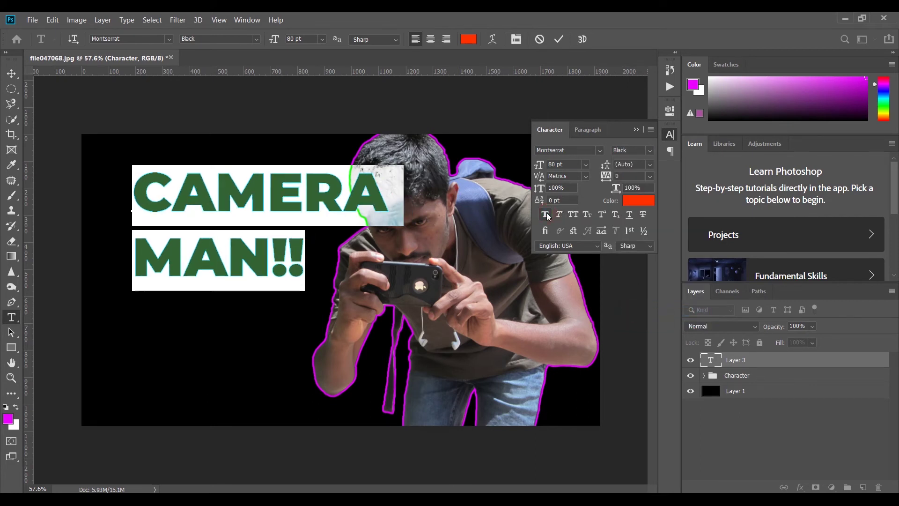
left_click(560, 213)
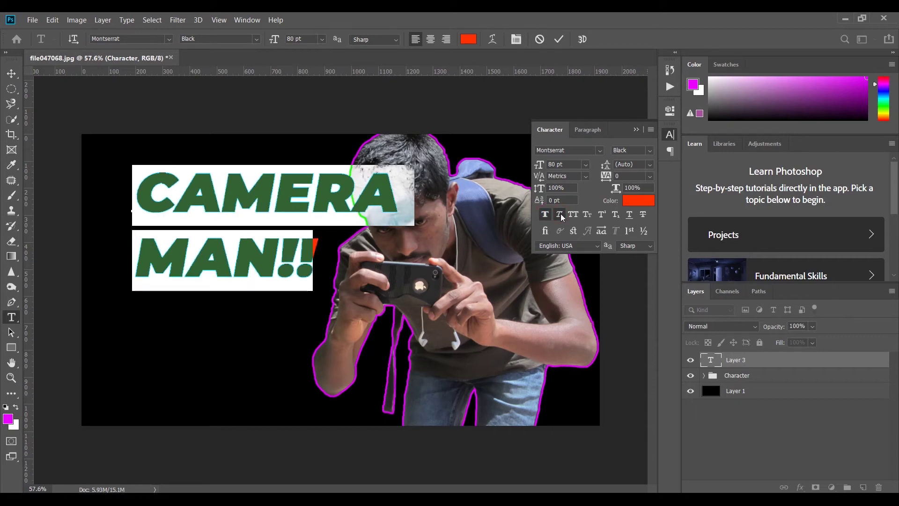
left_click(560, 214)
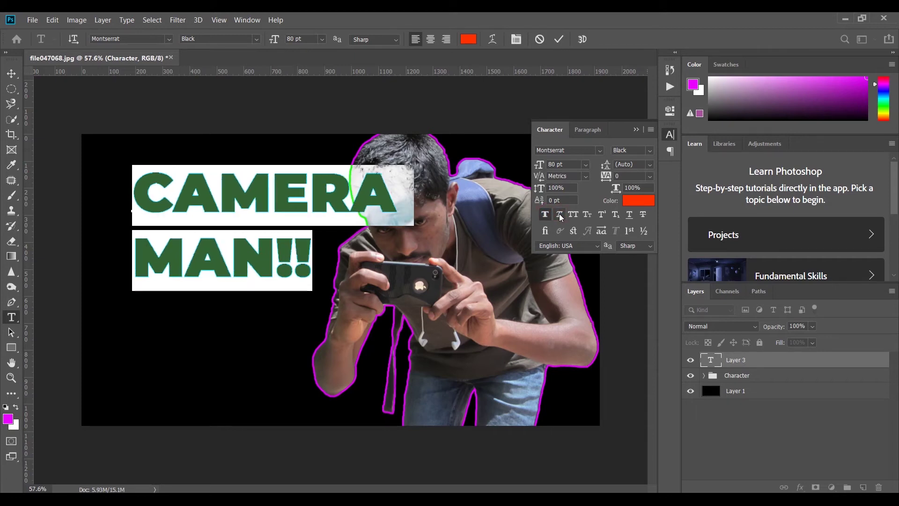
Set the colour of the selected "CAMERA MAN!!" text to white (ffffff).
left_click(645, 204)
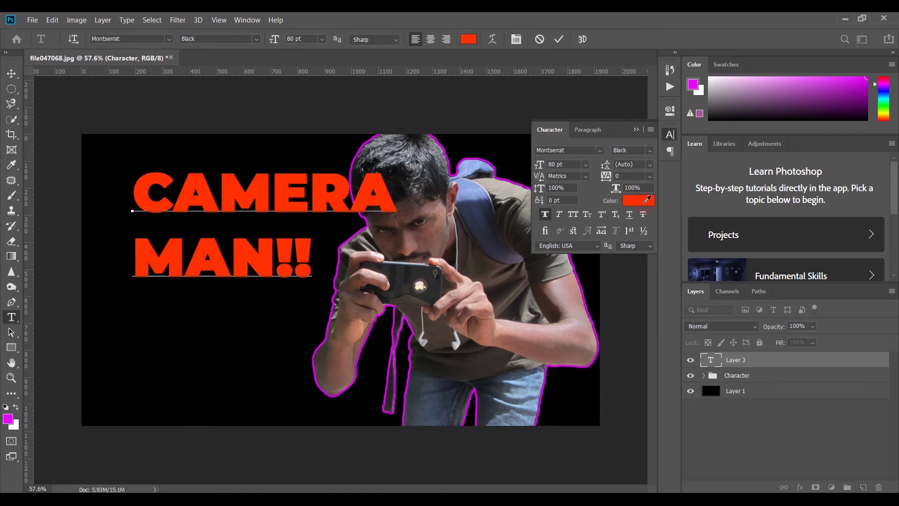
type("ffffff")
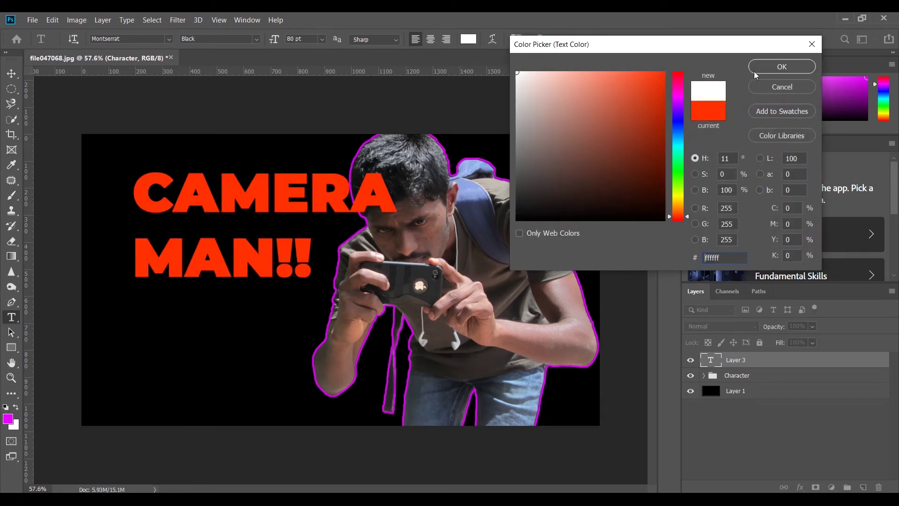
left_click(765, 68)
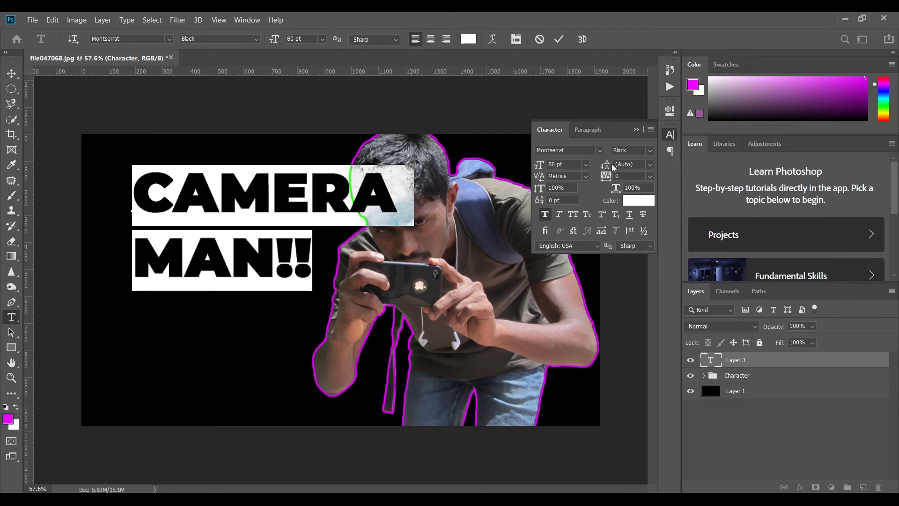
Try a 188% horizontal scale and a tracking of 1040 on the selected text, undoing each change.
left_click_drag(615, 191, 657, 191)
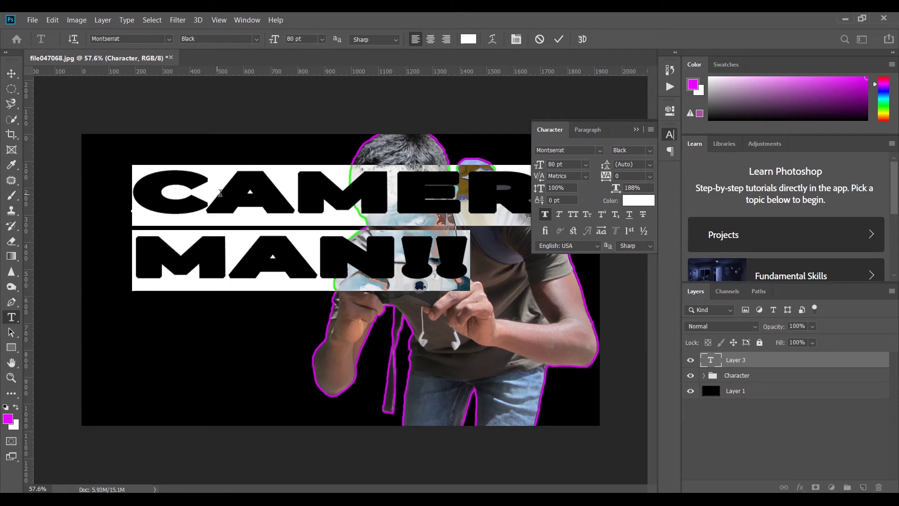
key("ctrl+z")
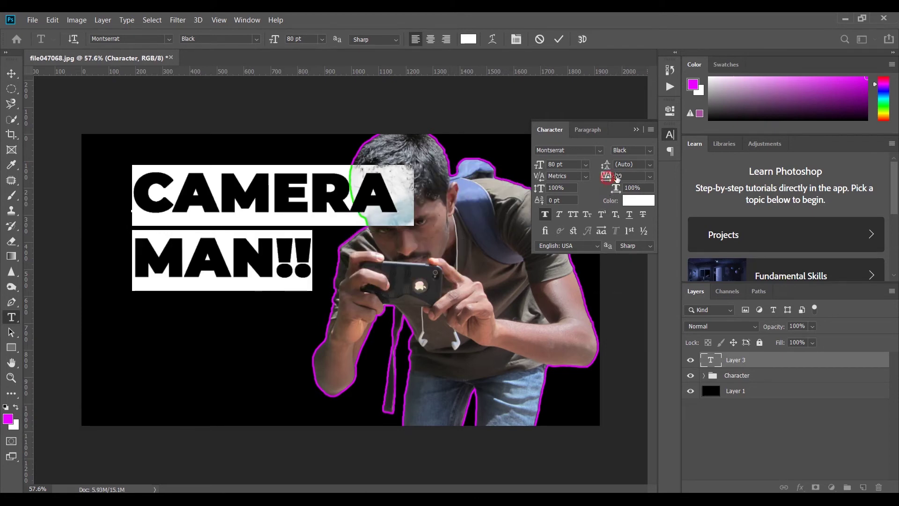
left_click_drag(605, 176, 630, 181)
key("Return")
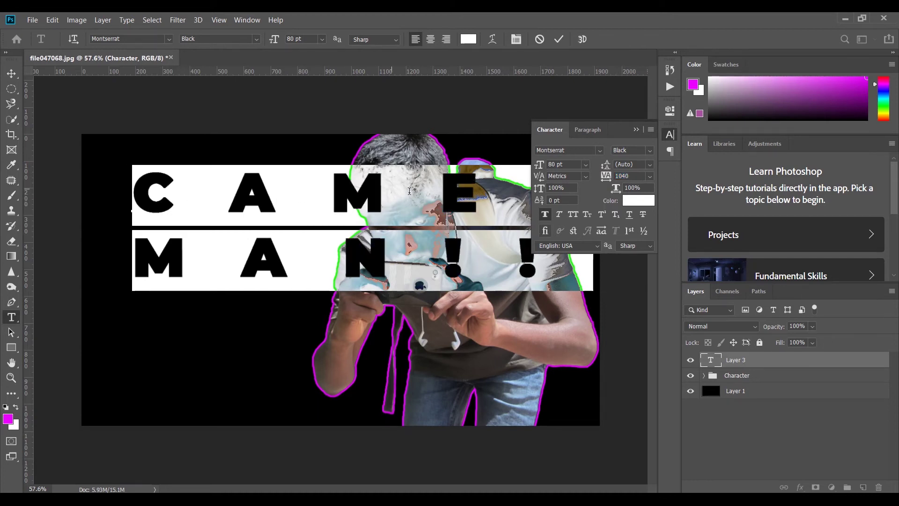
key("ctrl+z")
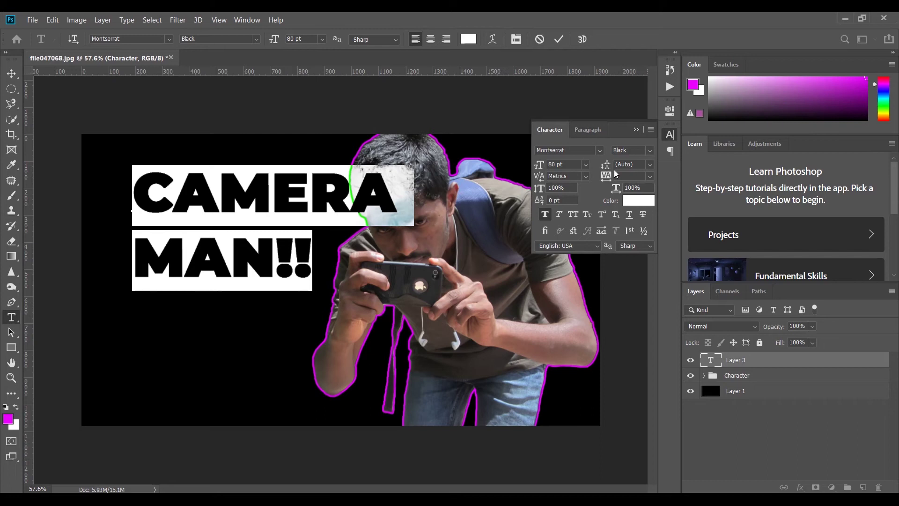
Try a 140.4 pt leading, a 136% vertical scale and a 43 pt baseline shift on the whole text, undoing each.
left_click_drag(606, 166, 163, 232)
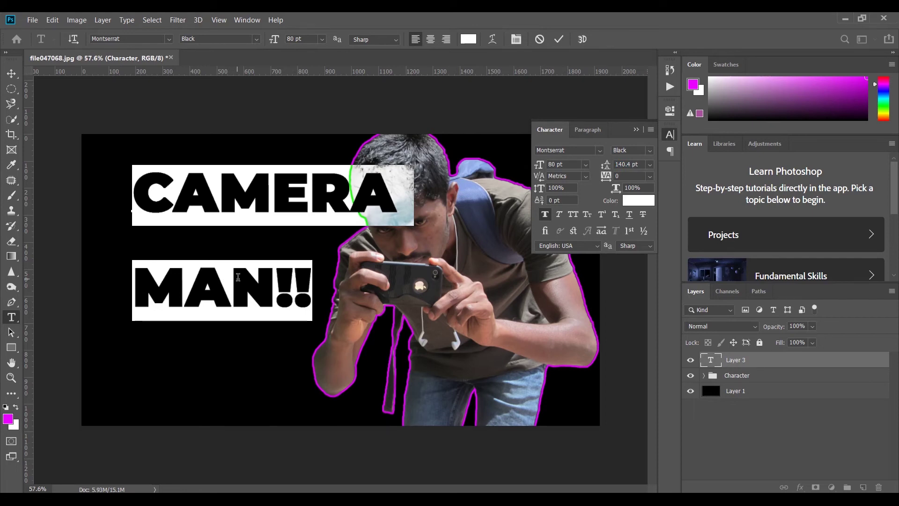
key("ctrl+z")
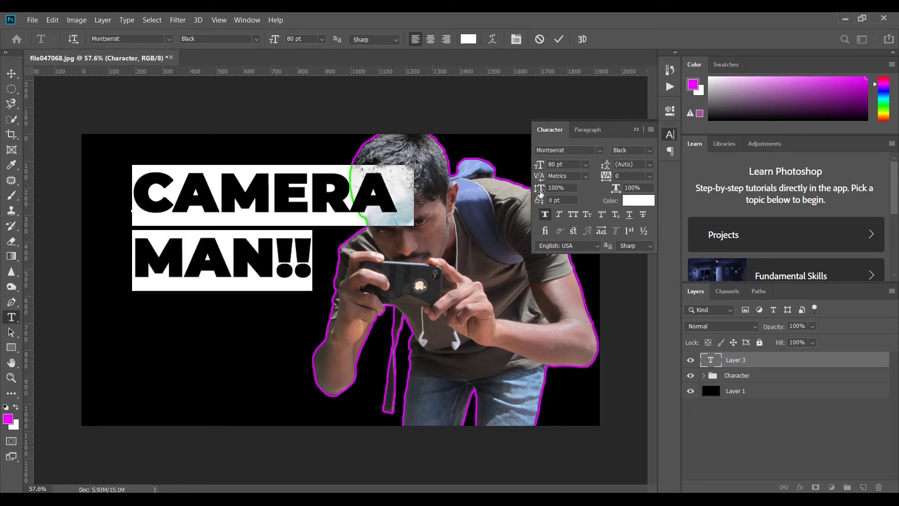
left_click_drag(539, 188, 325, 228)
left_click(150, 159)
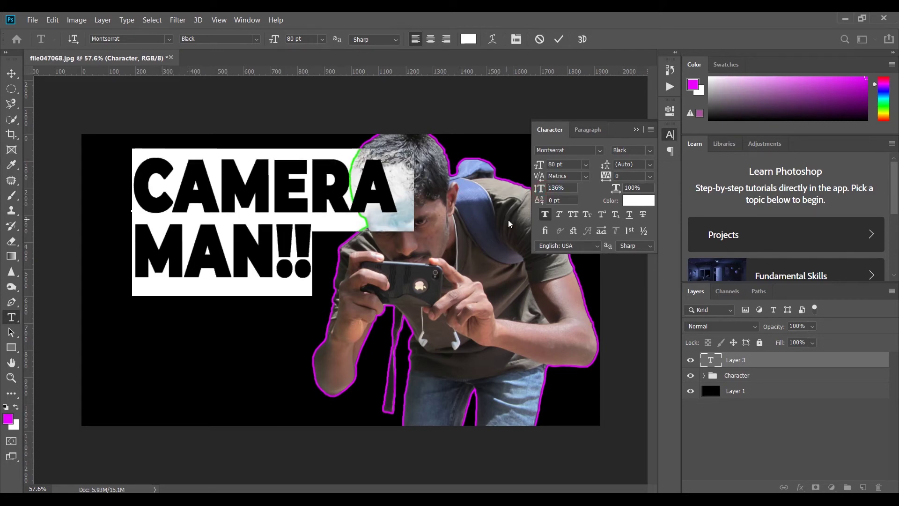
key("ctrl+z")
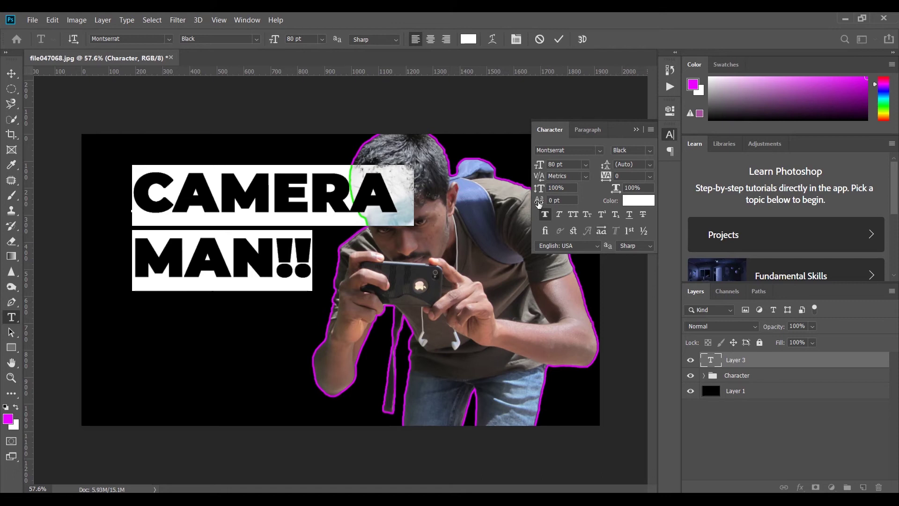
left_click_drag(542, 202, 566, 213)
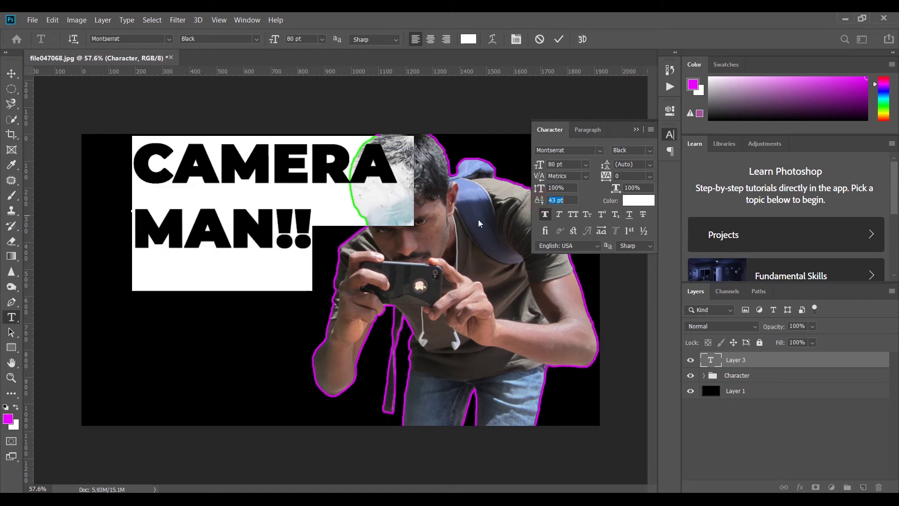
key("ctrl+z")
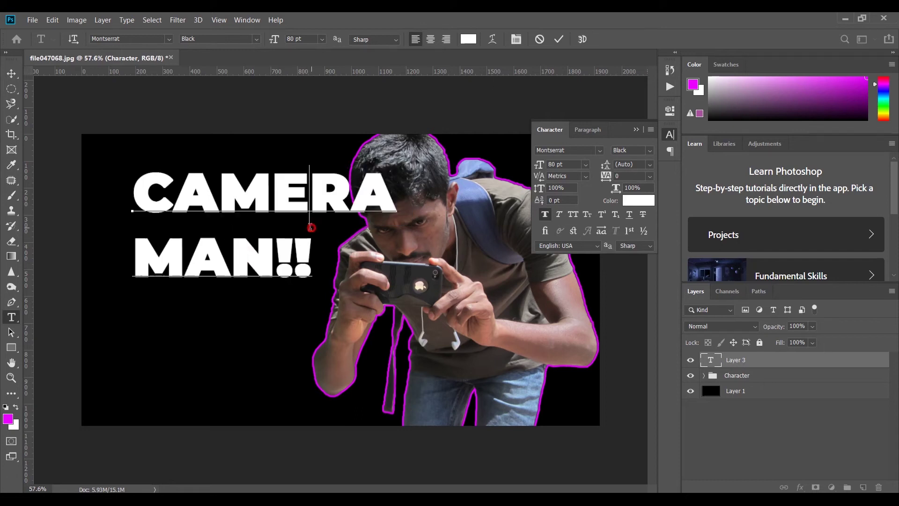
Select only the characters "N!!" and lower them with a baseline shift of -56 pt.
left_click_drag(319, 262, 235, 270)
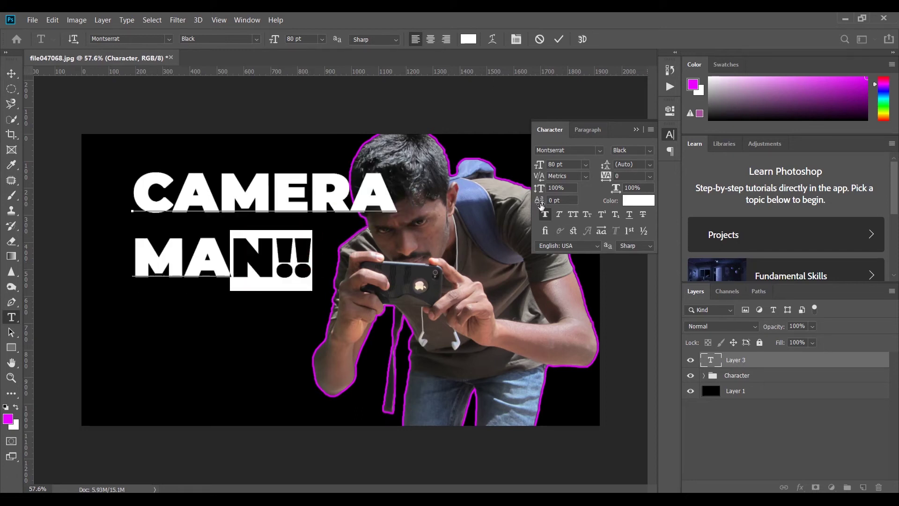
left_click_drag(540, 202, 506, 205)
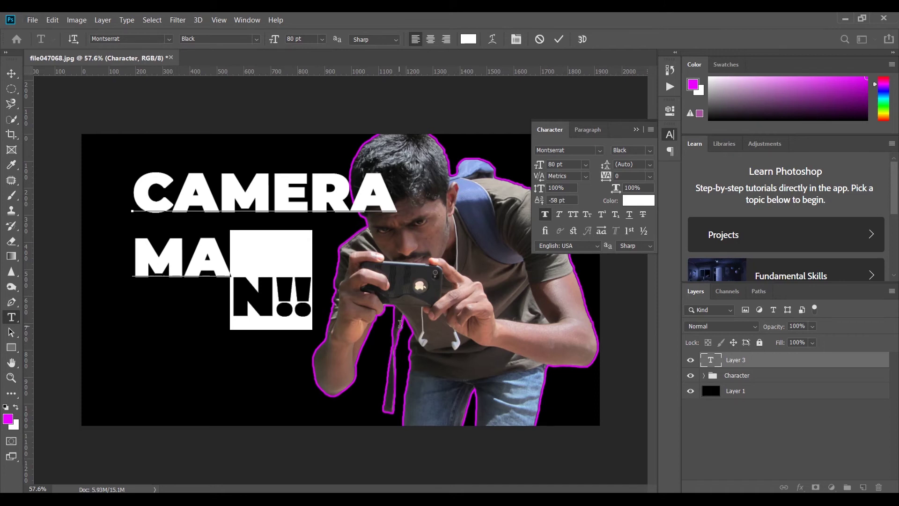
key("ctrl+z")
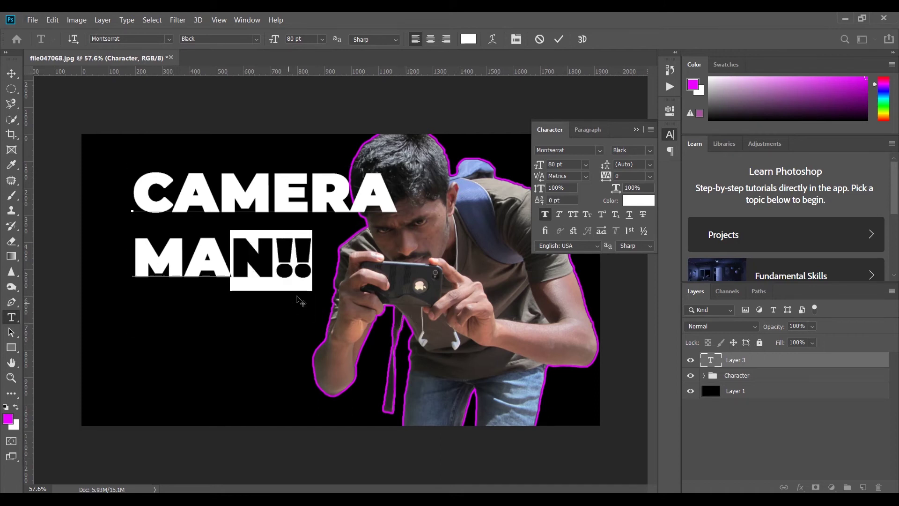
left_click_drag(543, 206, 544, 234)
left_click(546, 216)
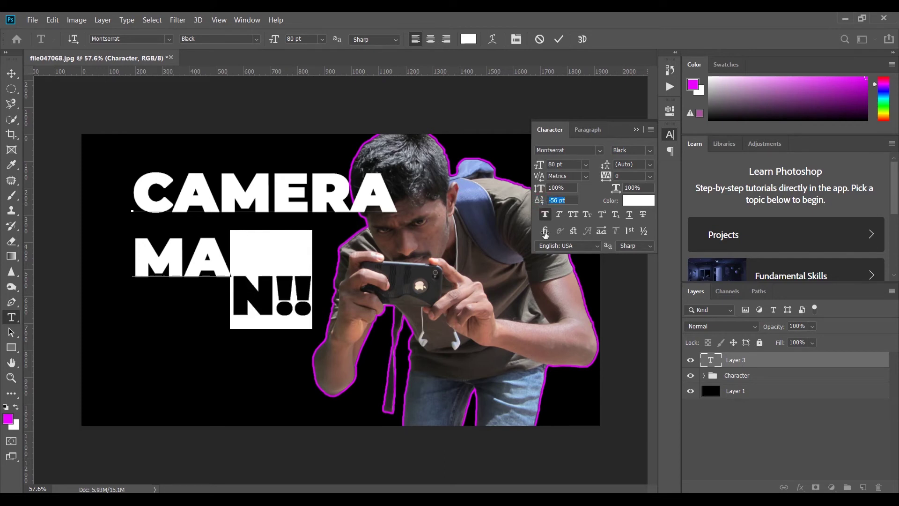
left_click(635, 163)
left_click(635, 129)
Commit the text edit and move the title away from the man until it clears his head.
left_click(10, 74)
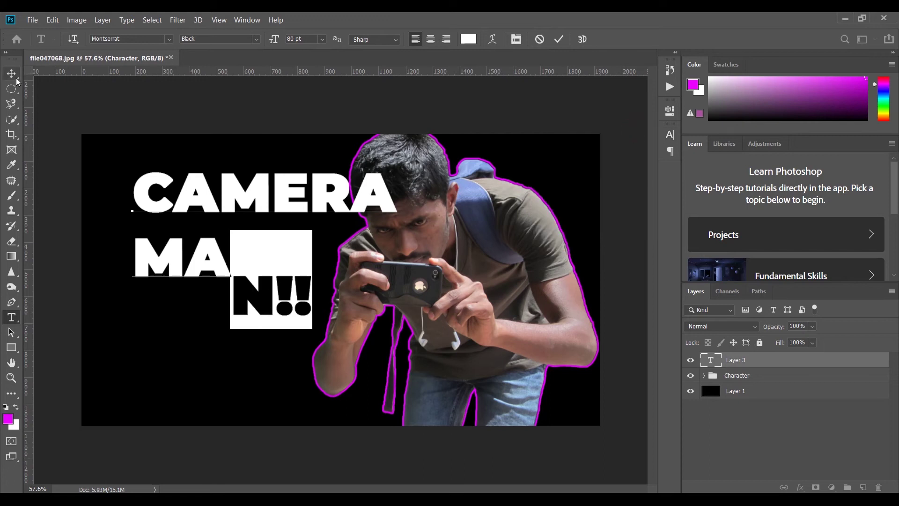
left_click(198, 356)
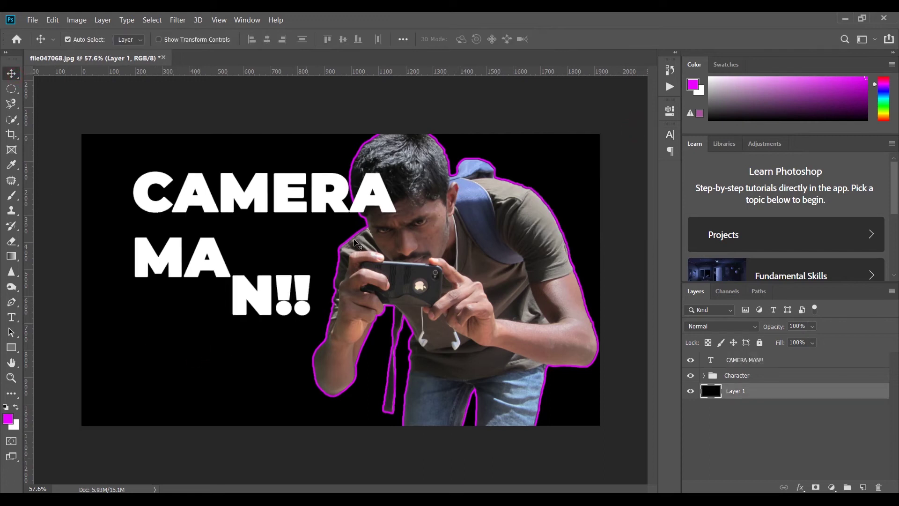
left_click_drag(289, 202, 248, 195)
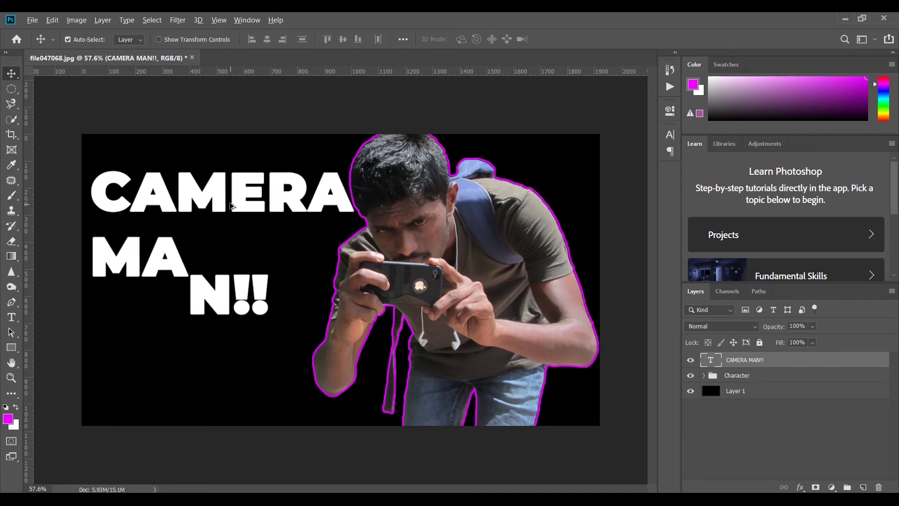
Try rasterizing the "CAMERA MAN!!" text layer, inspect the letter edges and restore the editable text.
scroll(244, 188, "up", 5)
scroll(244, 189, "up", 8)
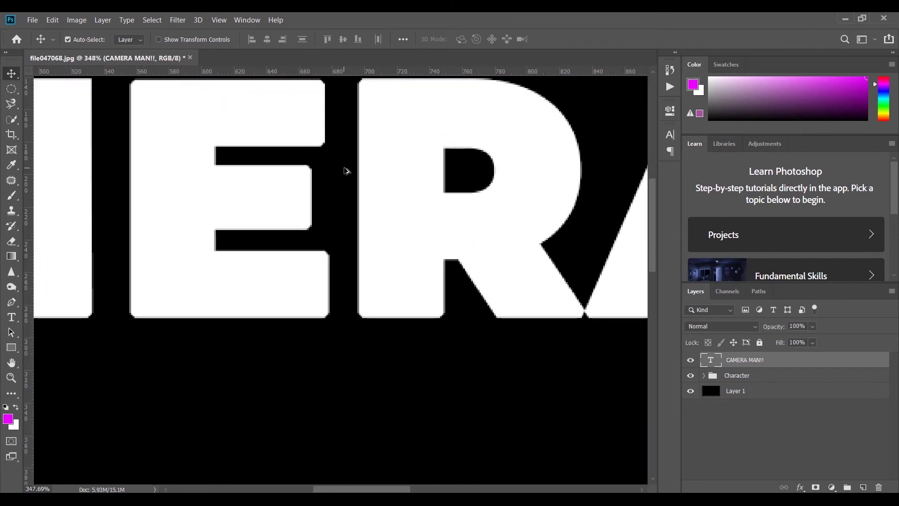
scroll(347, 172, "down", 7)
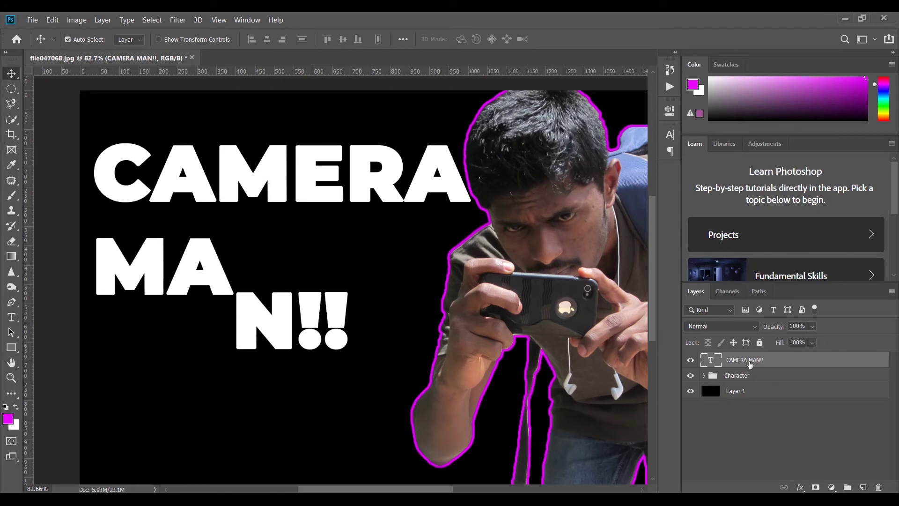
right_click(735, 363)
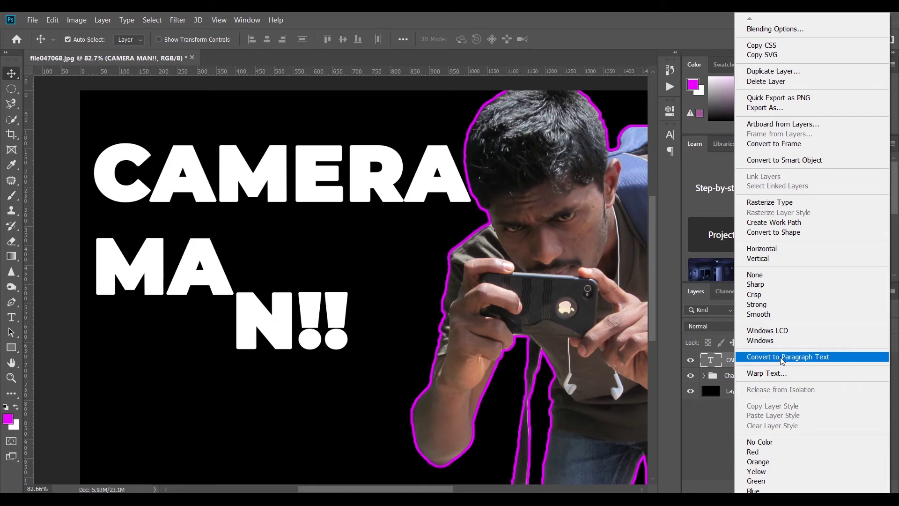
left_click(774, 204)
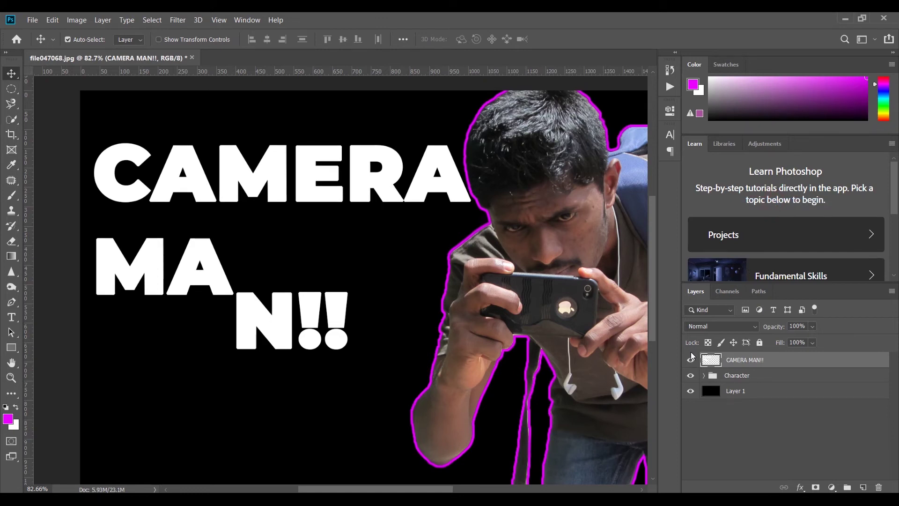
scroll(359, 299, "up", 10)
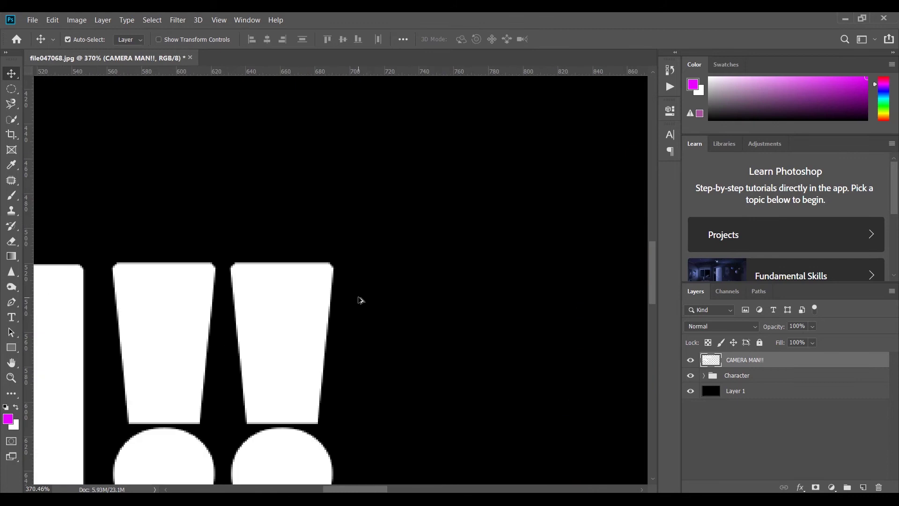
scroll(370, 299, "down", 10)
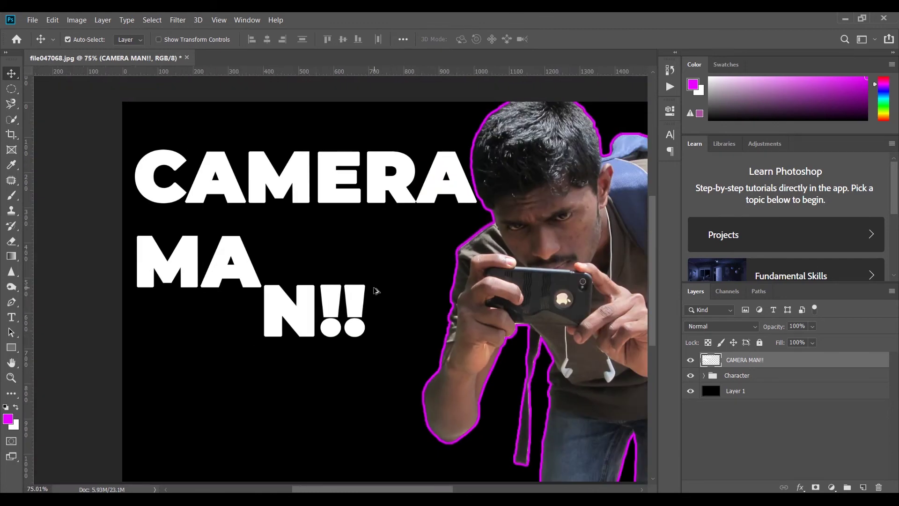
left_click(691, 360)
left_click(691, 360)
left_click(691, 360)
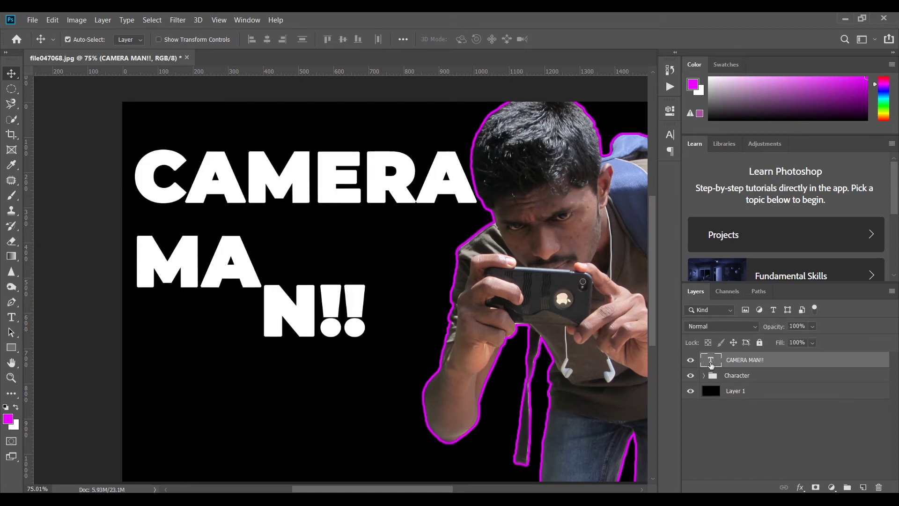
Rasterize the "CAMERA MAN!!" text layer and warp its upper edge upward into an arch.
right_click(743, 361)
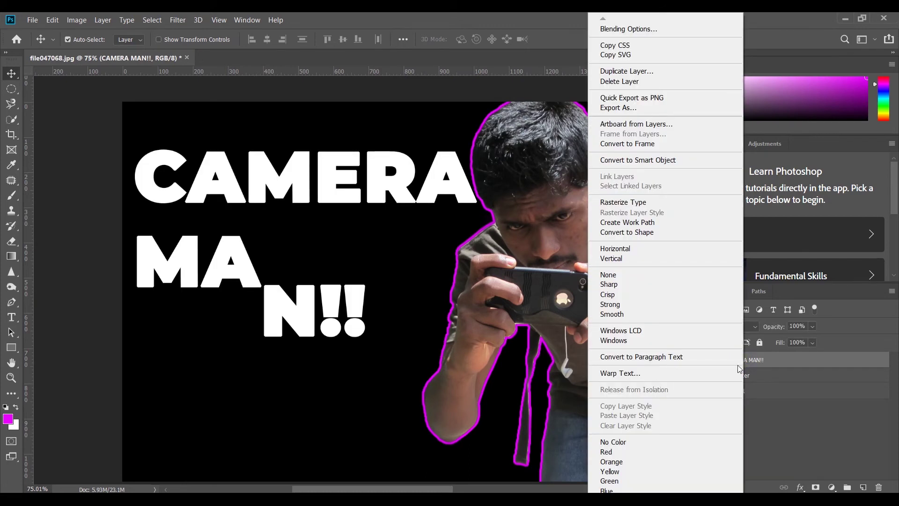
left_click(613, 205)
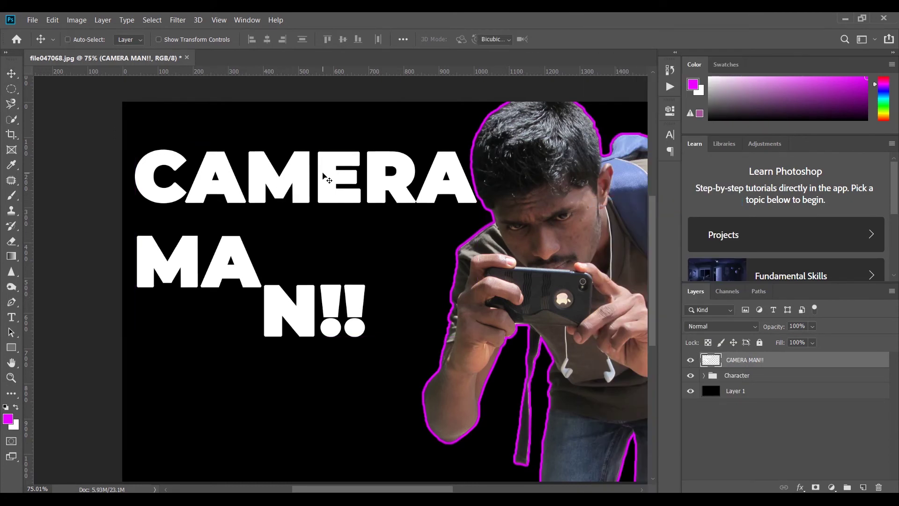
key("ctrl+t")
right_click(303, 188)
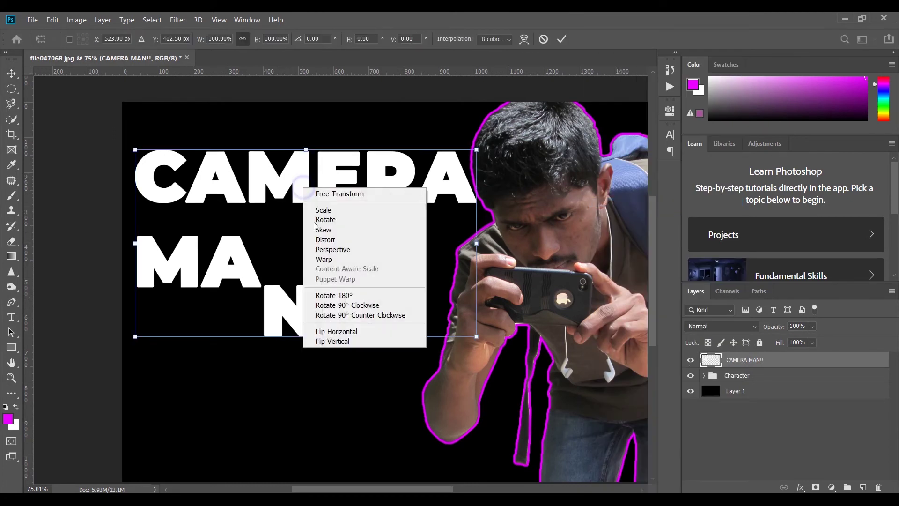
left_click(327, 259)
left_click_drag(364, 151, 322, 98)
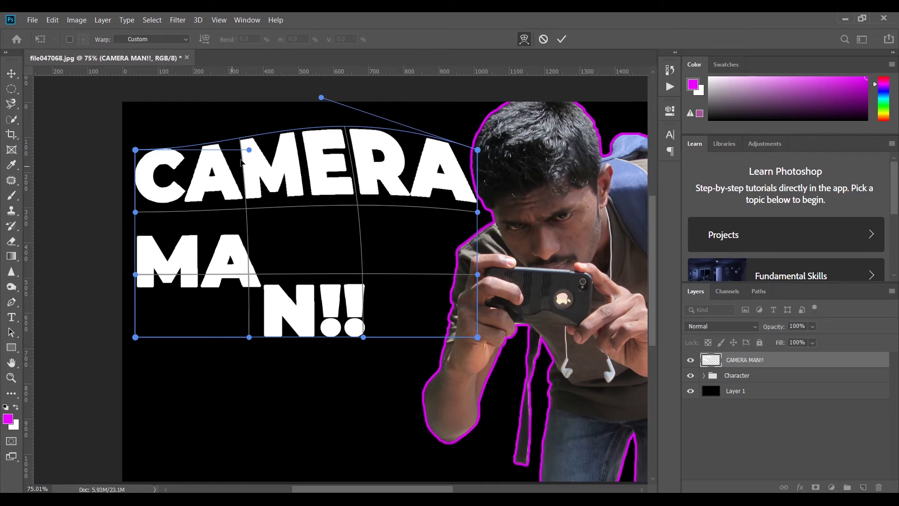
left_click_drag(249, 150, 297, 101)
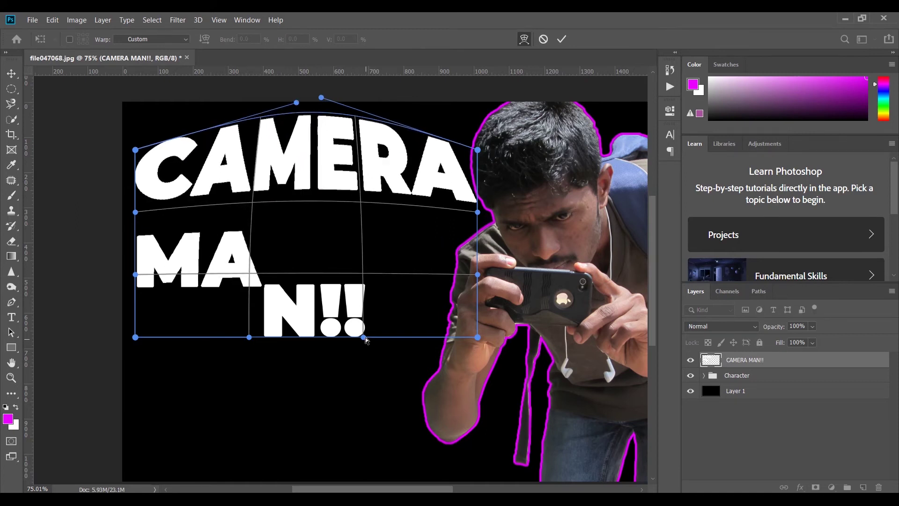
Bulge the title's lower edge downward, pull its edge nearest the man slightly outward, and apply the warp.
left_click_drag(365, 338, 363, 389)
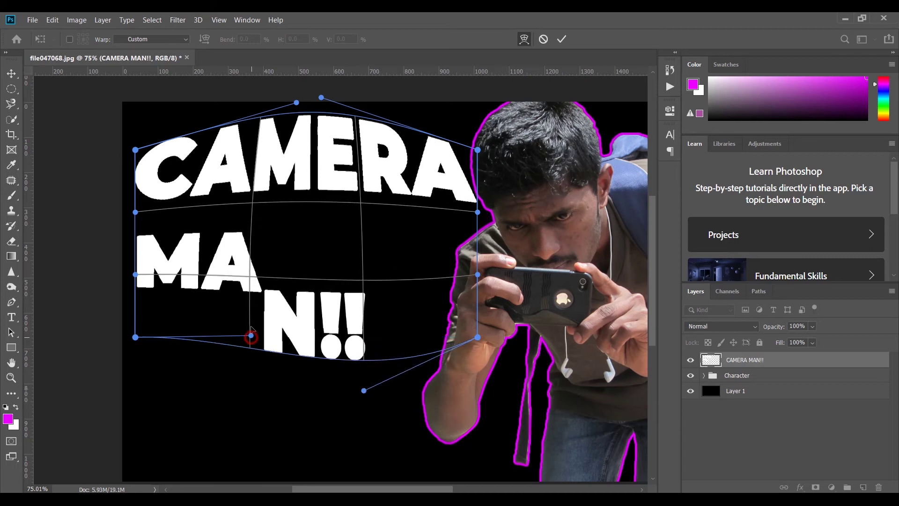
left_click_drag(250, 337, 247, 276)
left_click_drag(249, 335, 277, 391)
left_click_drag(365, 392, 386, 358)
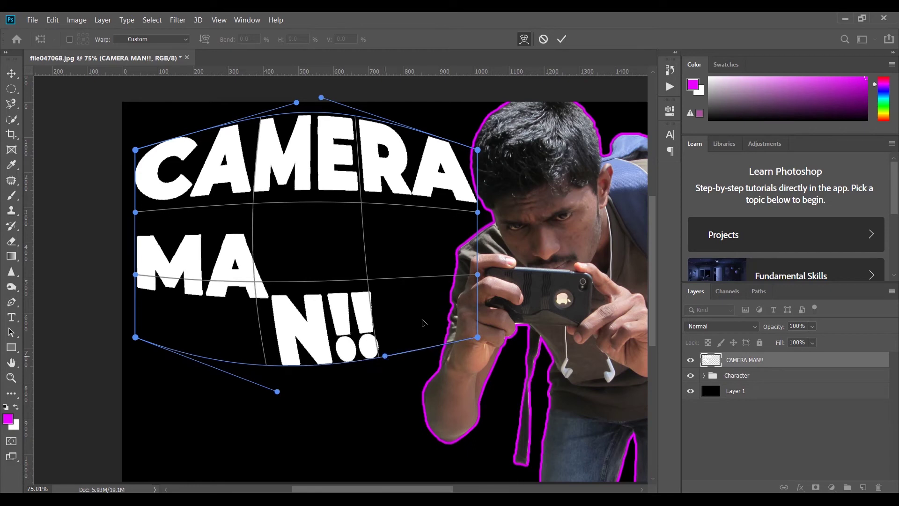
mouse_move(479, 275)
left_mouse_down()
mouse_move(491, 272)
mouse_move(490, 280)
left_mouse_up()
key("Return")
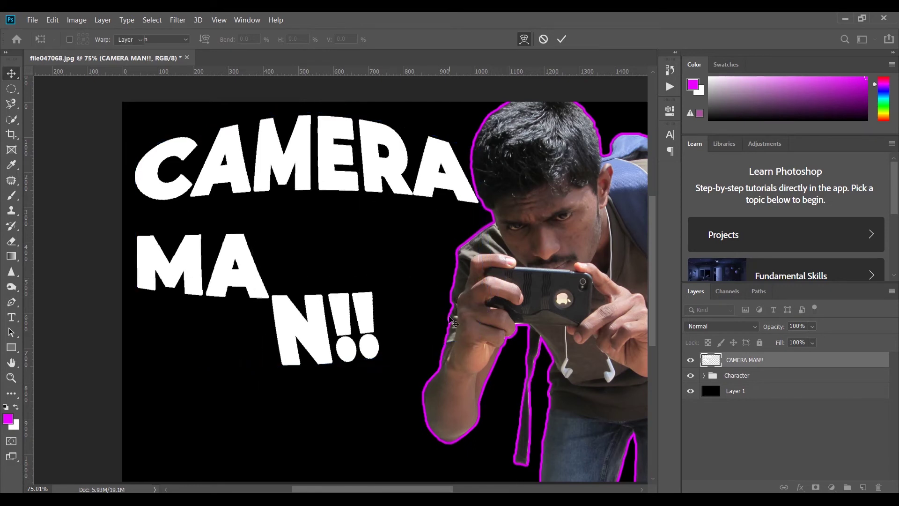
Try warping the rasterized title again by pulling its interior toward the man, undo the distortion and leave the transform.
key("v")
left_click(296, 164)
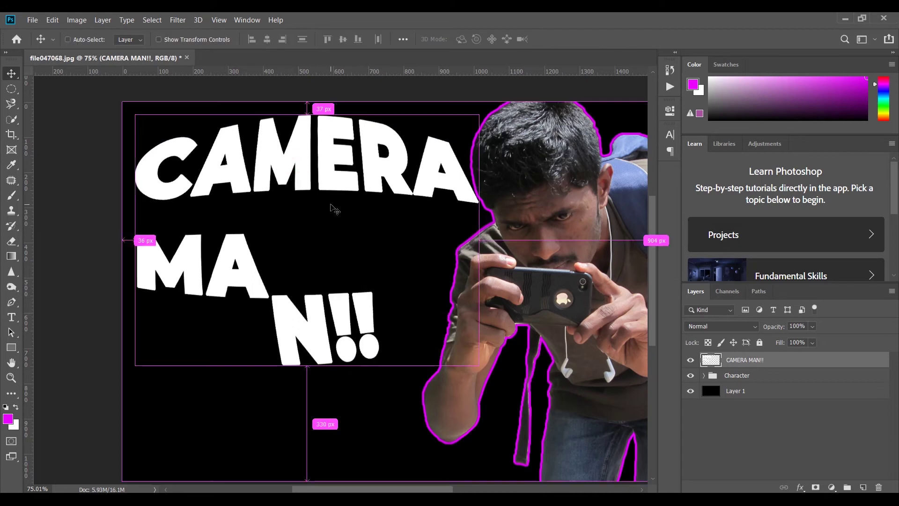
key("ctrl+t")
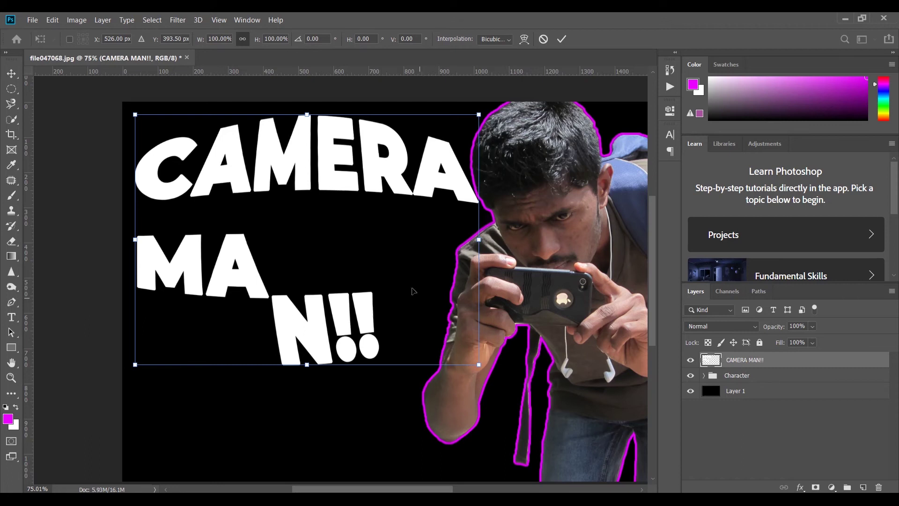
right_click(318, 180)
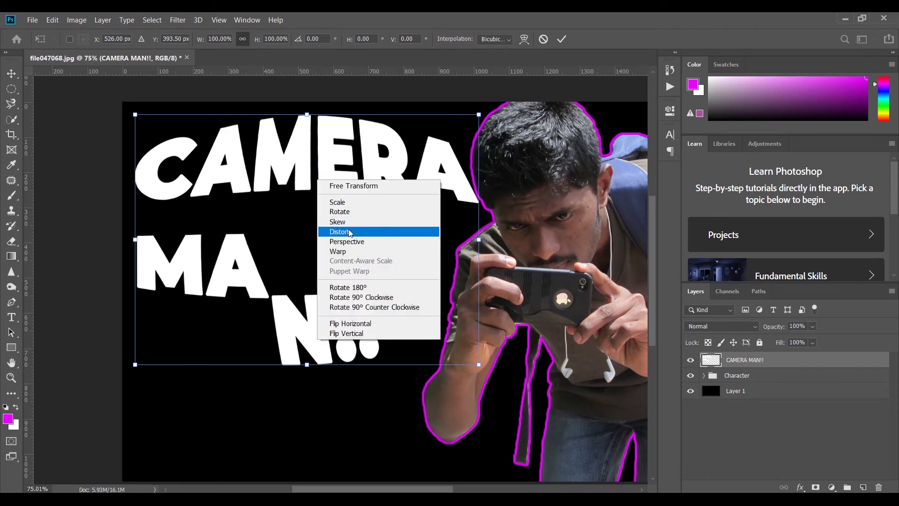
left_click(356, 252)
mouse_move(252, 199)
left_mouse_down()
mouse_move(297, 216)
mouse_move(355, 220)
mouse_move(490, 210)
mouse_move(522, 240)
mouse_move(497, 260)
left_mouse_up()
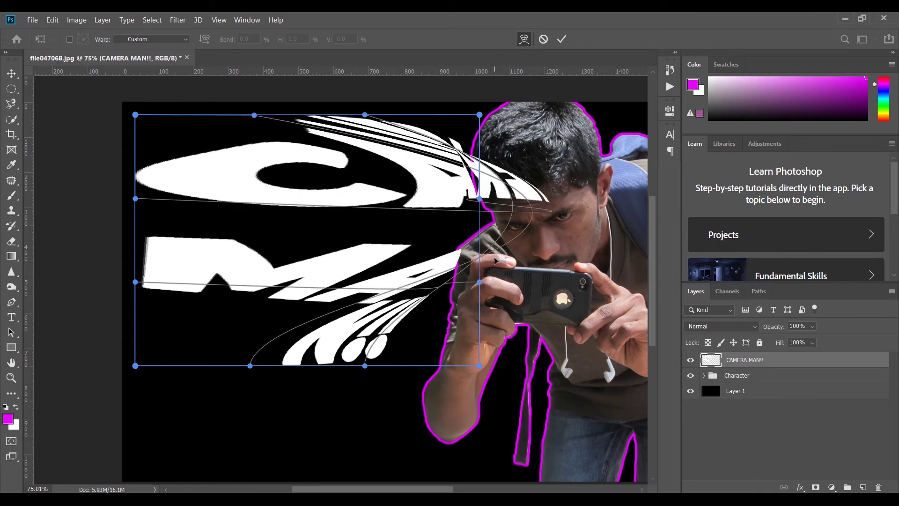
key("ctrl+z")
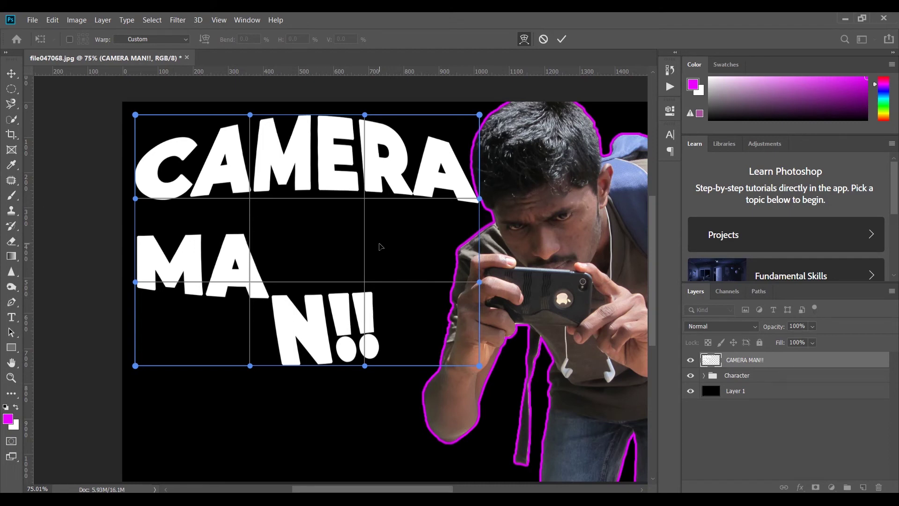
key("Return")
Expand the Character group, select the man's photo on Layer 0 and open the Liquify filter on it.
key("ctrl+0")
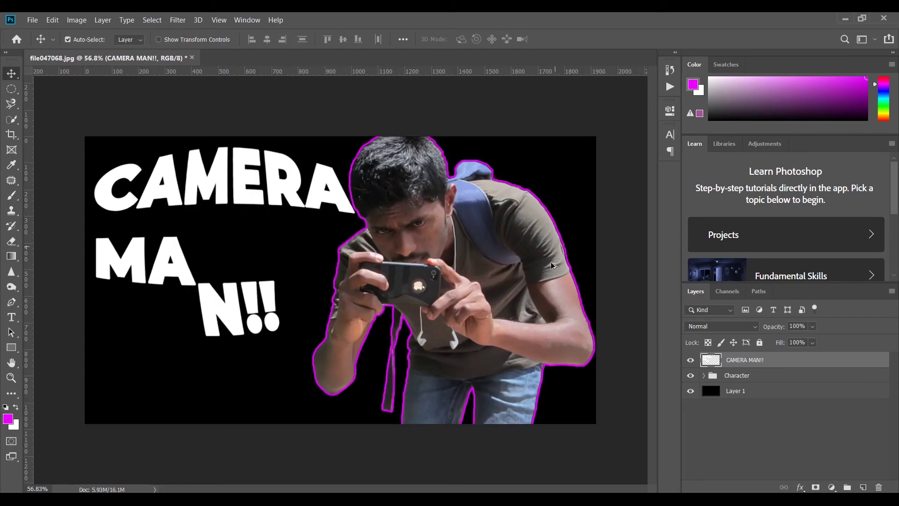
scroll(447, 262, "up", 3)
scroll(399, 203, "up", 3)
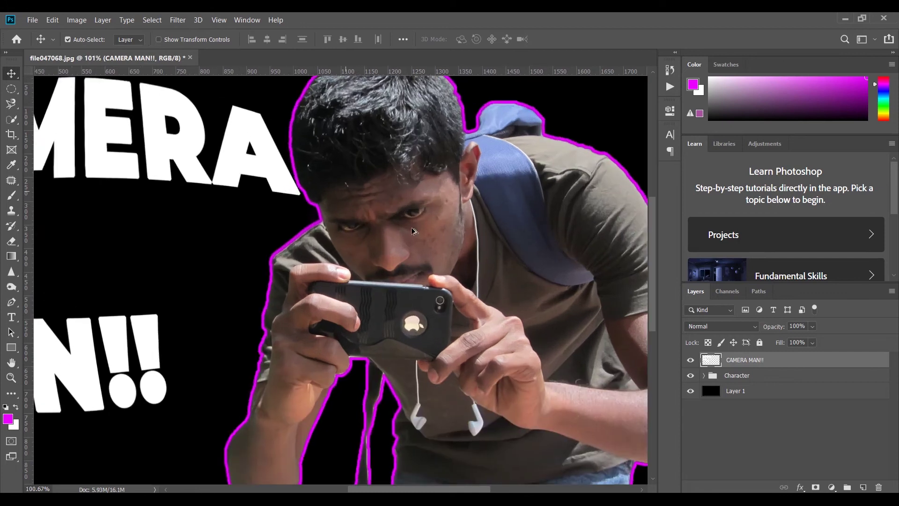
scroll(418, 243, "down", 2)
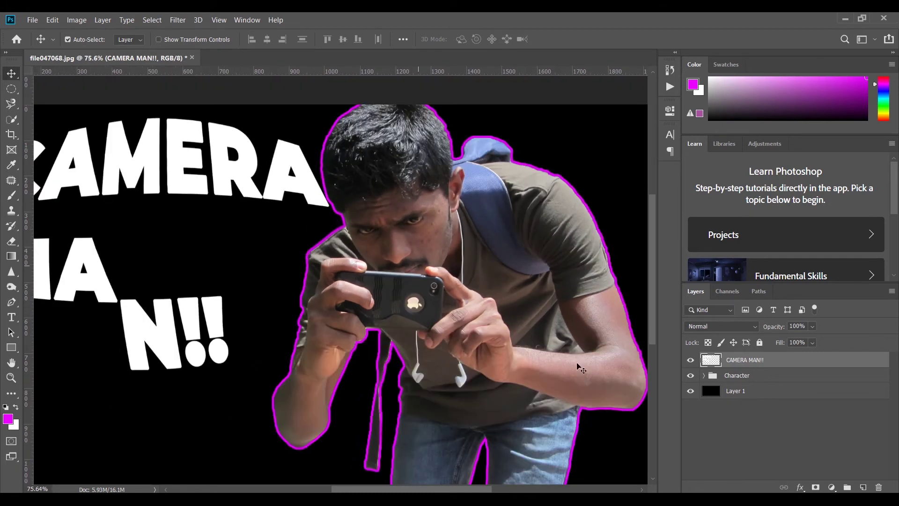
left_click(739, 375)
left_click(704, 375)
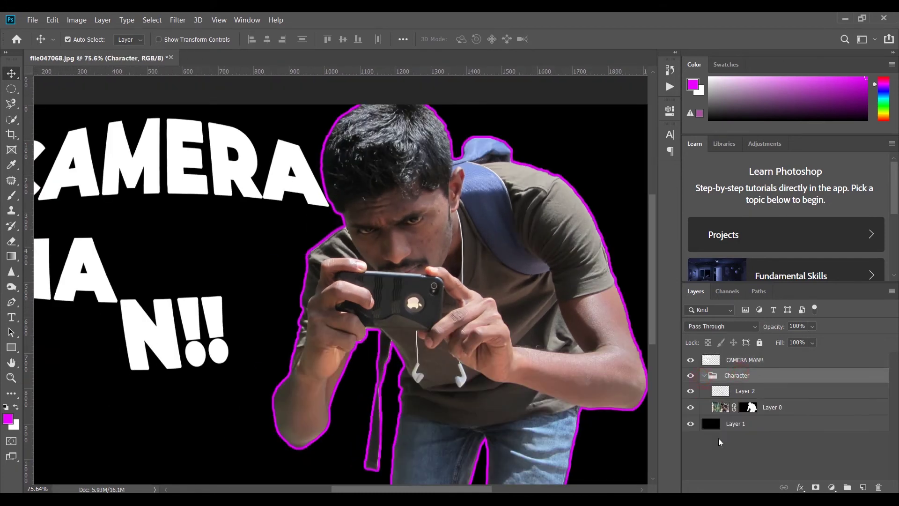
left_click(723, 410)
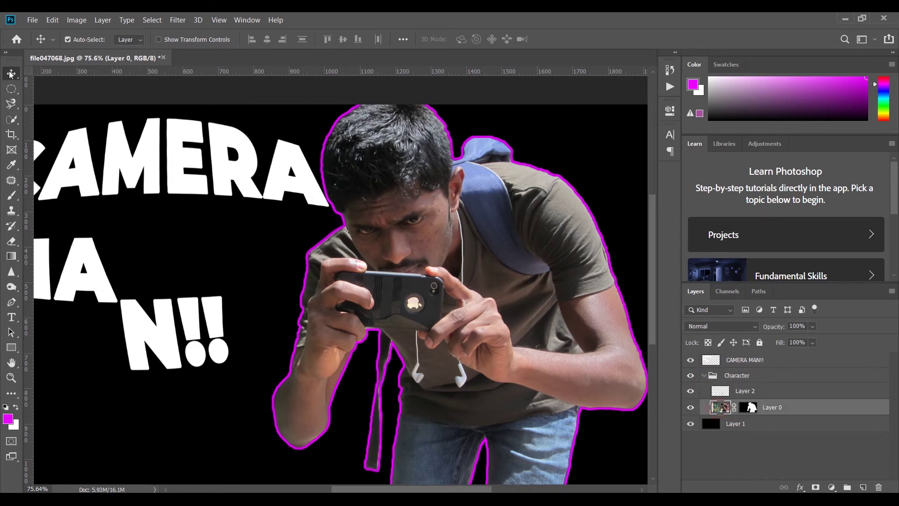
left_click(178, 20)
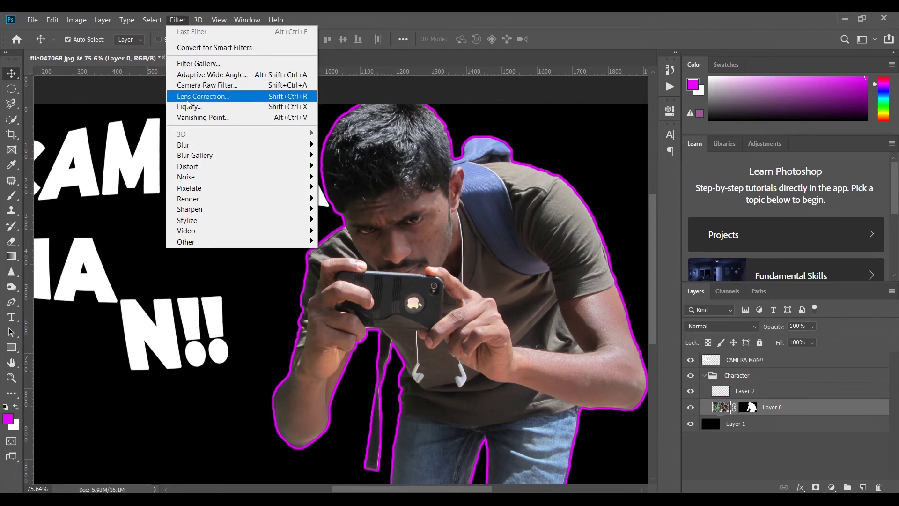
left_click(201, 108)
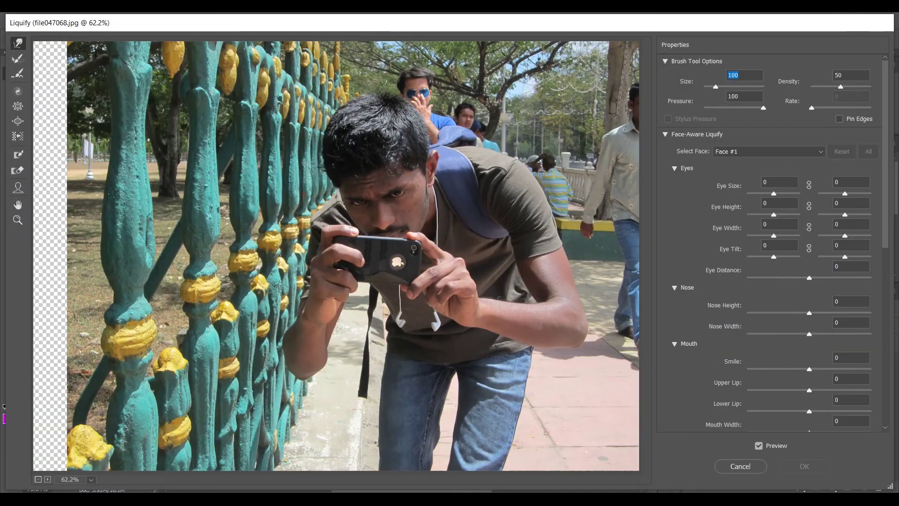
Activate the Face tool in Liquify for adjusting the man's facial features.
scroll(344, 260, "up", 5)
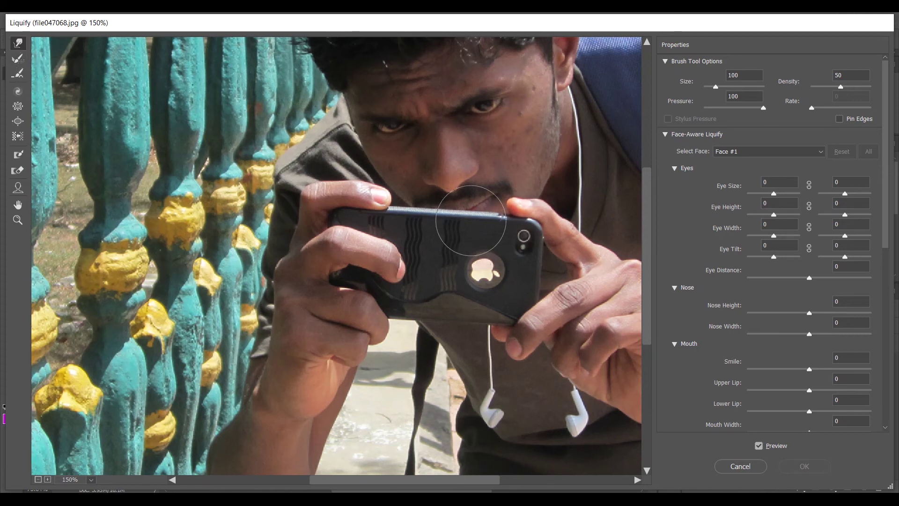
scroll(483, 170, "down", 1)
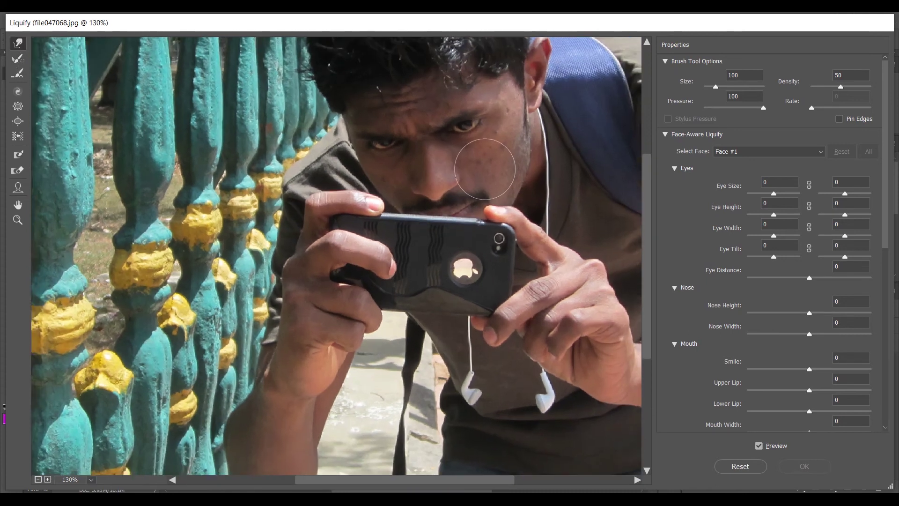
scroll(483, 169, "up", 1)
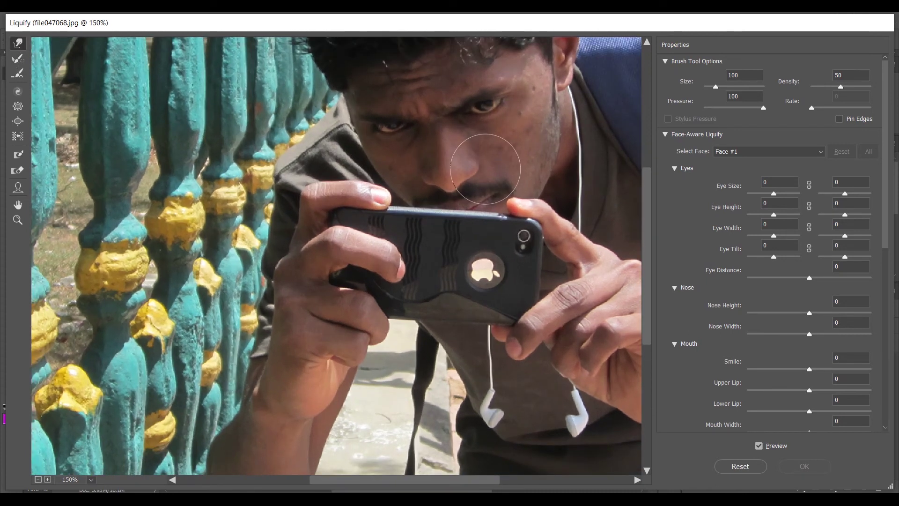
left_click(17, 188)
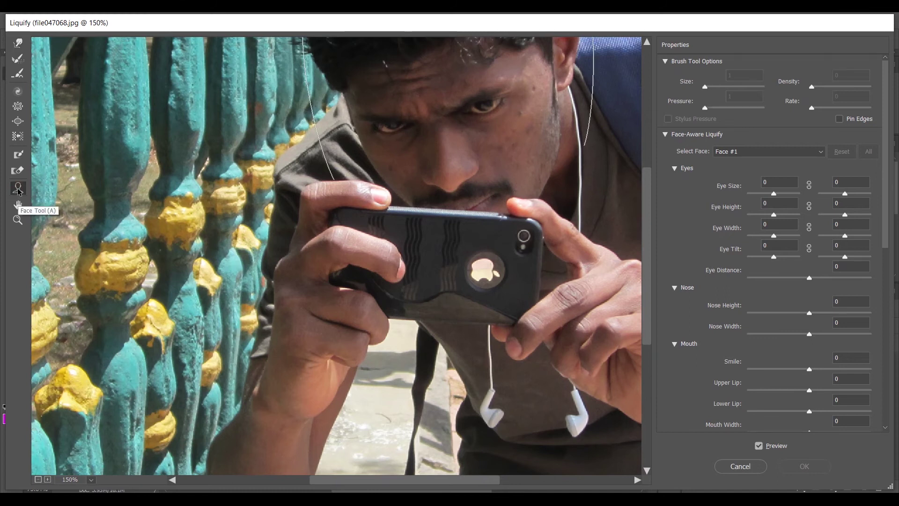
scroll(439, 182, "down", 5)
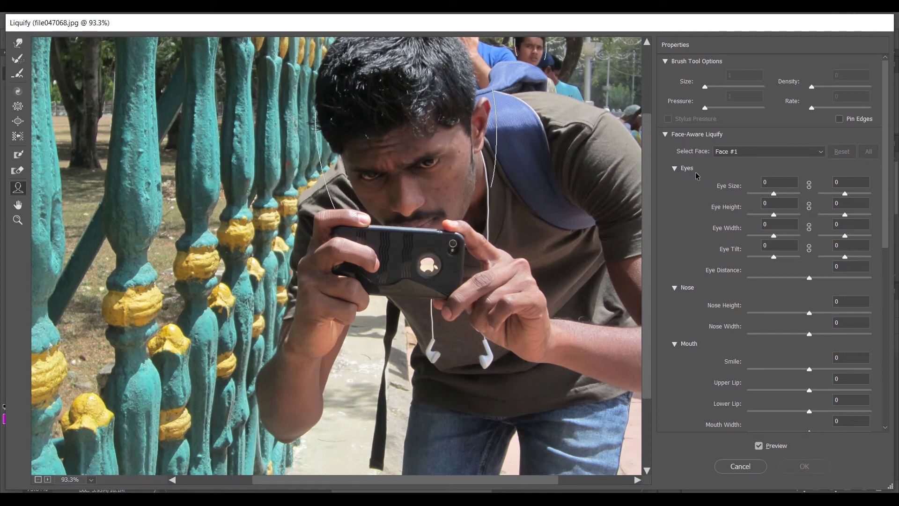
Try reducing the first eye's size to -100 and undo the change.
left_click_drag(773, 193, 720, 204)
left_click_drag(824, 208, 723, 221)
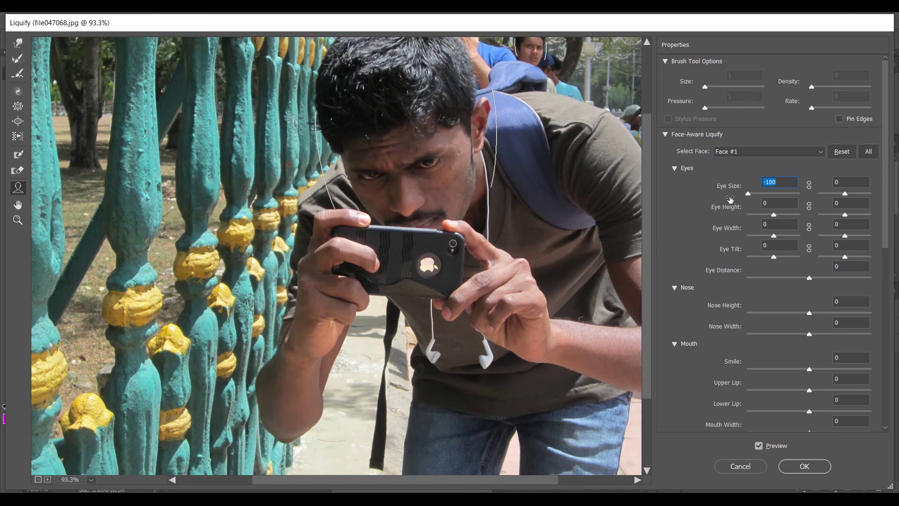
key("ctrl+z")
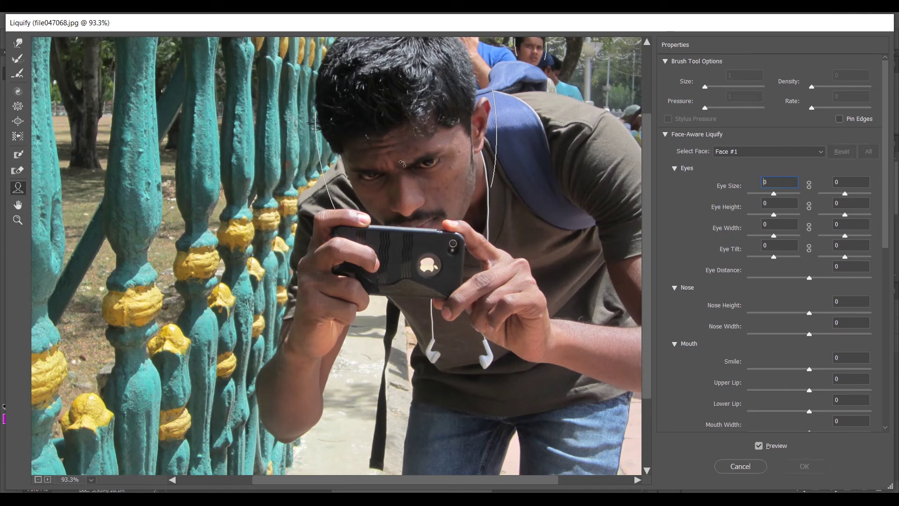
Reshape the man's eye nearest the fence to eye size -100, eye height 100 and eye tilt -100.
scroll(369, 176, "up", 5)
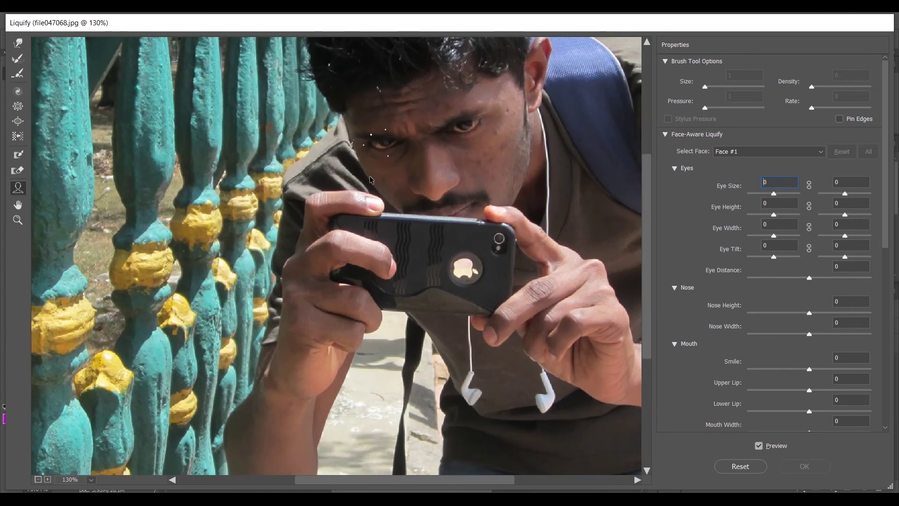
scroll(368, 192, "up", 3)
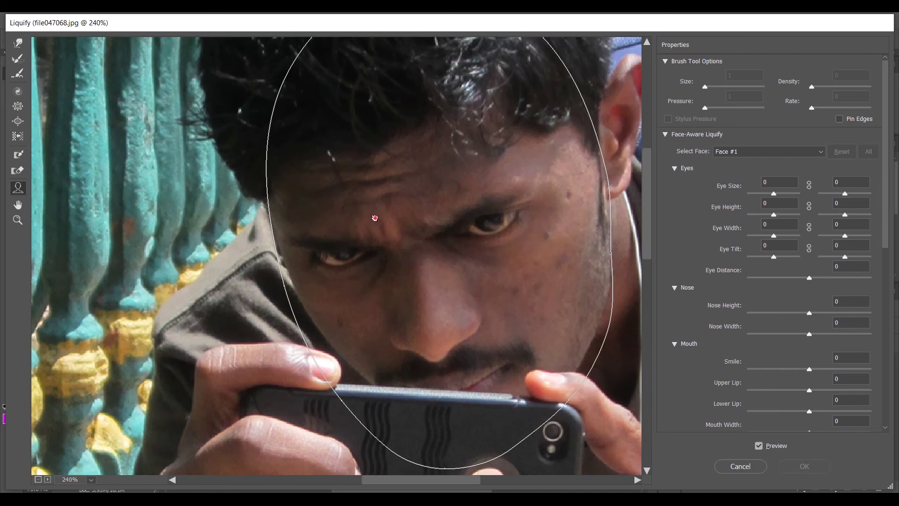
mouse_move(375, 218)
left_mouse_down()
mouse_move(337, 239)
mouse_move(357, 265)
mouse_move(384, 254)
left_mouse_up()
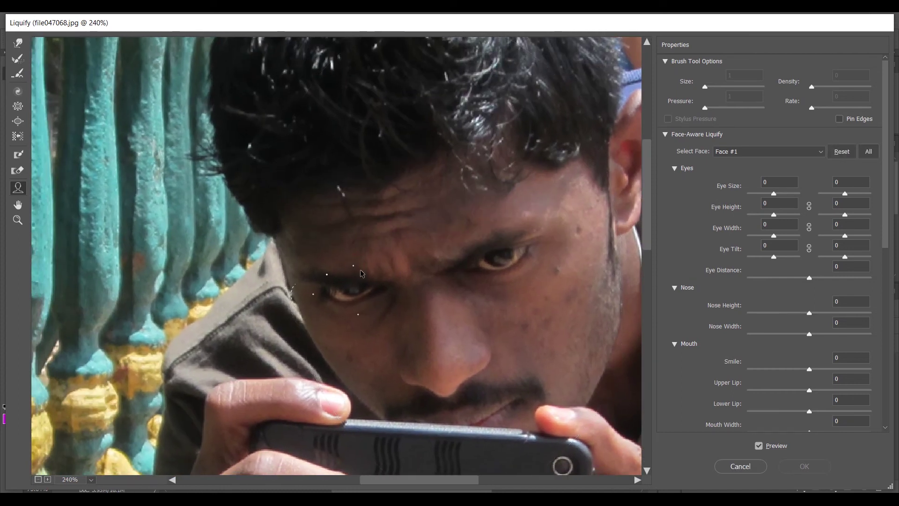
left_click_drag(358, 314, 360, 334)
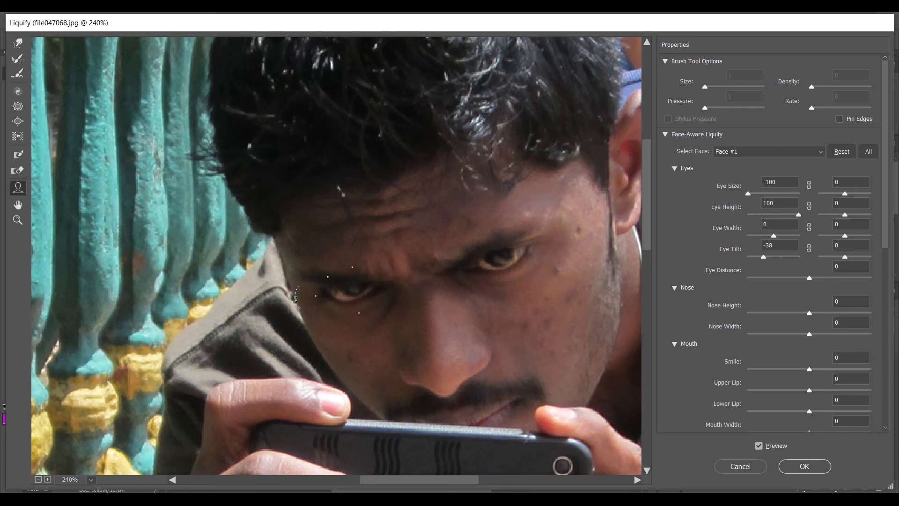
left_click_drag(296, 298, 364, 296)
scroll(389, 293, "down", 1)
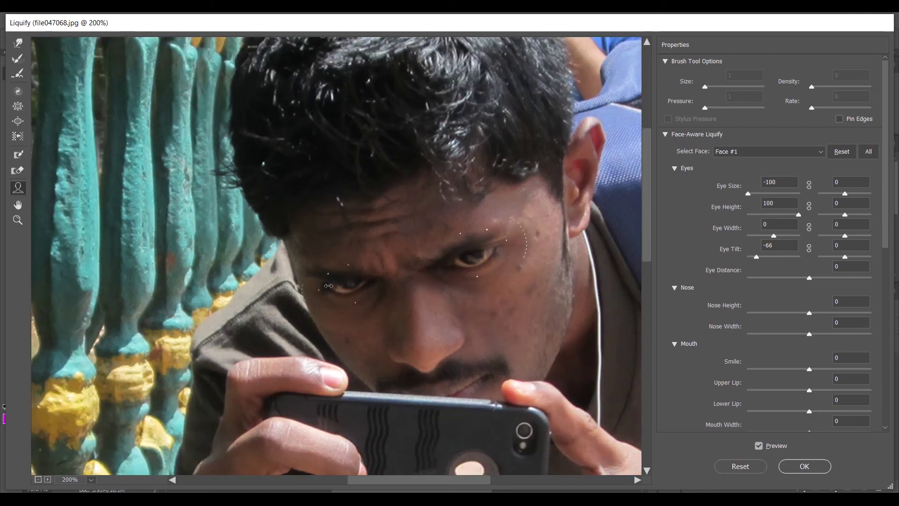
left_click_drag(289, 337, 295, 349)
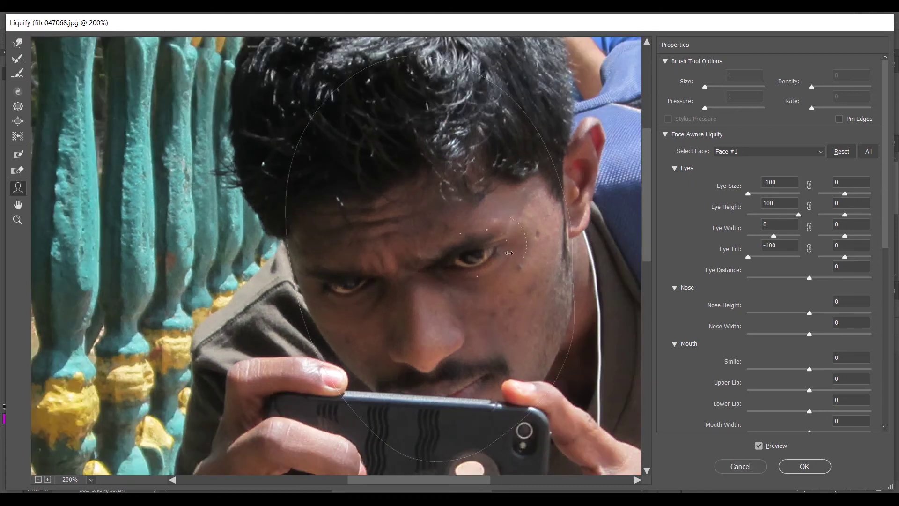
Try pulling the man's nose sideways across his cheek with the Forward Warp tool and undo the stroke.
scroll(518, 189, "down", 4)
scroll(518, 189, "up", 3)
scroll(518, 190, "up", 1)
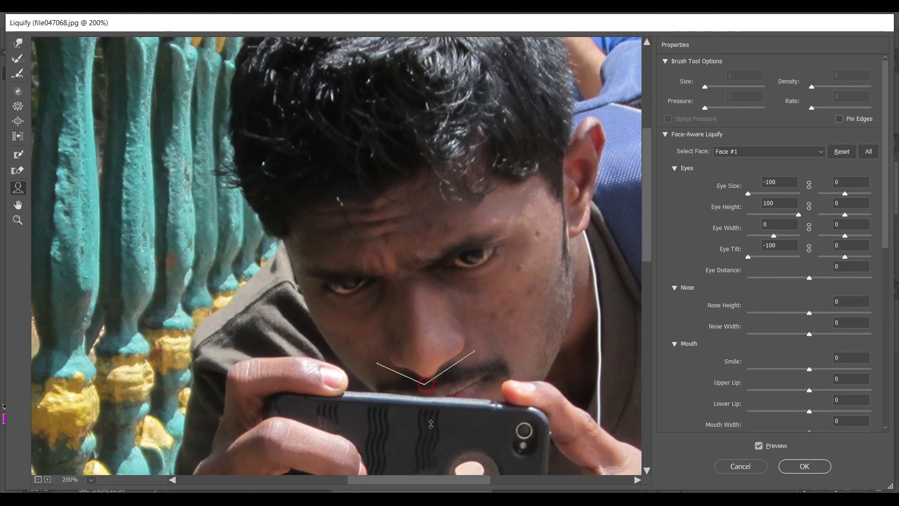
scroll(407, 217, "down", 1)
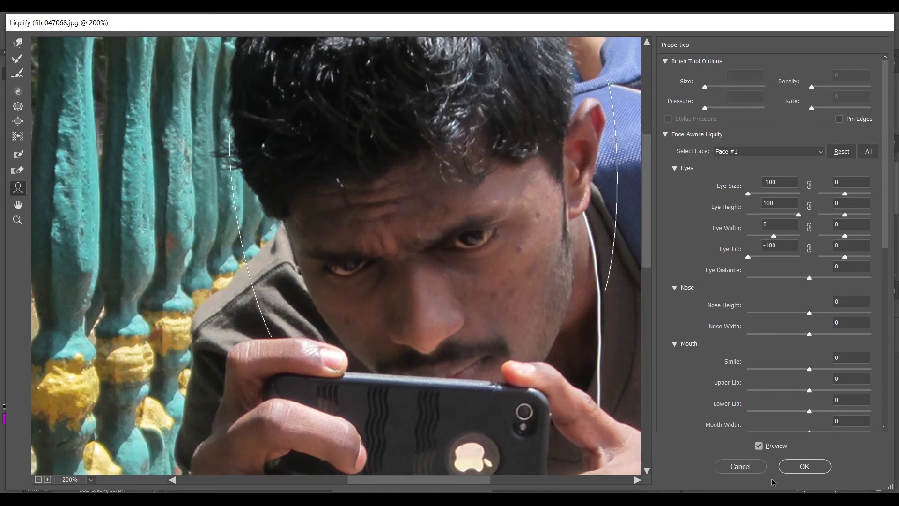
left_click(18, 43)
left_click_drag(427, 301, 487, 309)
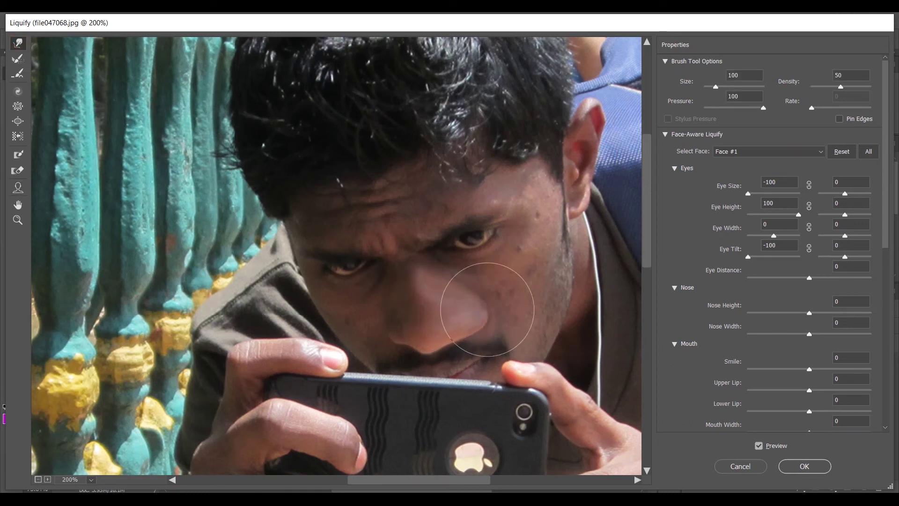
key("ctrl+z")
Try stretching the man's nose up into his forehead and down over the phone, undoing each stroke.
left_click(412, 320)
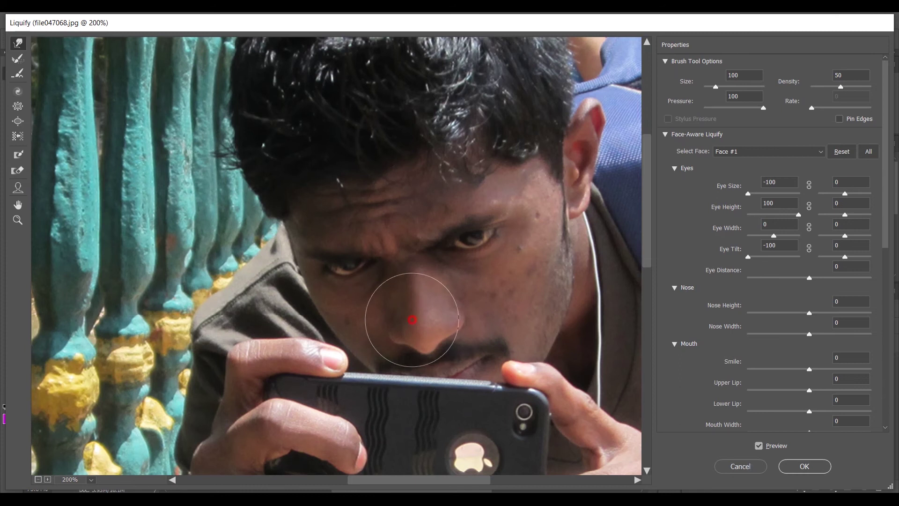
left_click_drag(416, 310, 401, 183)
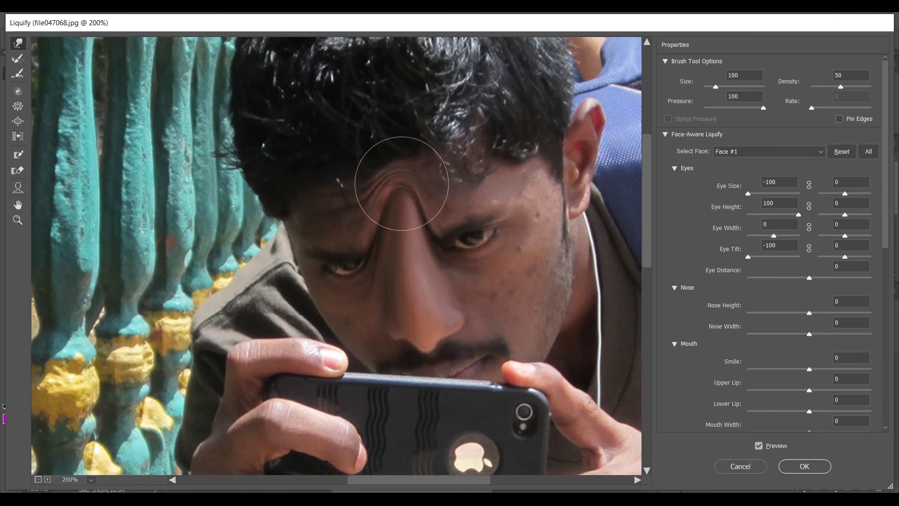
key("ctrl+z")
left_click_drag(425, 311, 431, 382)
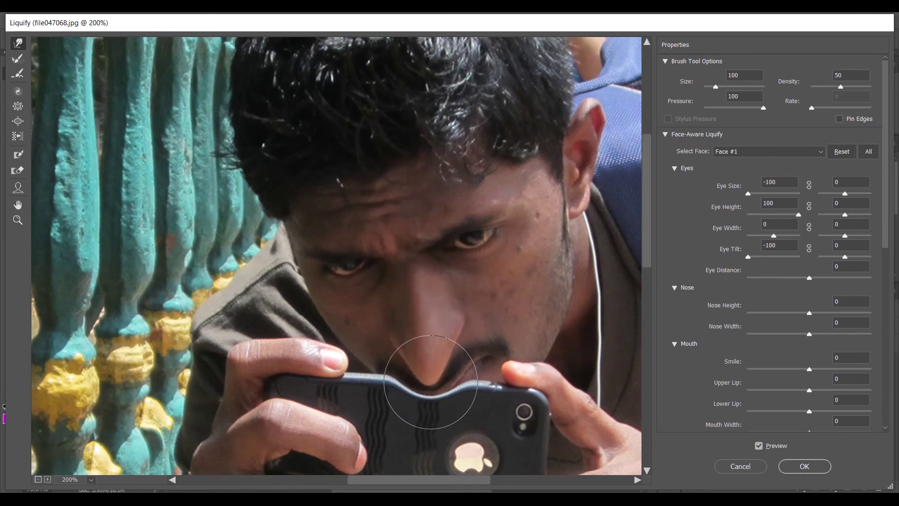
scroll(482, 281, "down", 3, "alt")
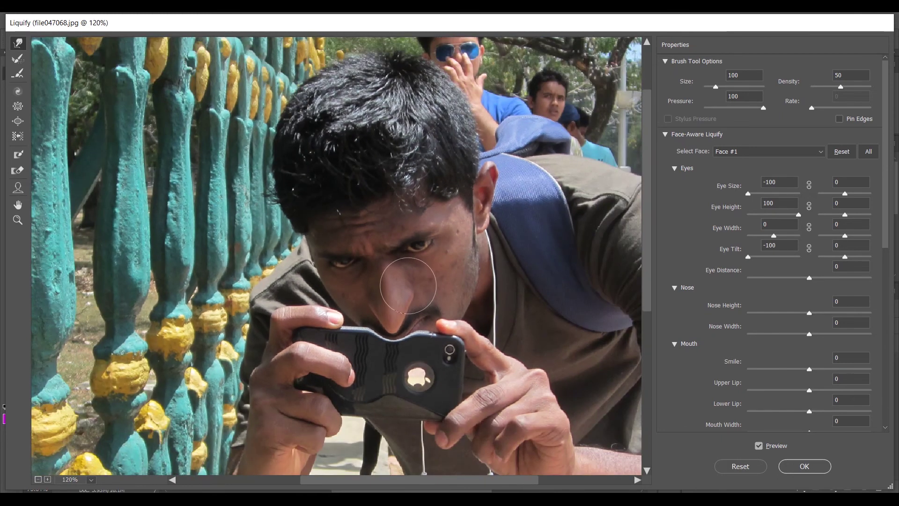
key("ctrl+z")
Forward-warp the face of the bystander behind the backpack, undoing a first strong pull and nudging it slightly outward instead.
mouse_move(557, 99)
left_mouse_down()
mouse_move(591, 103)
mouse_move(607, 91)
mouse_move(551, 100)
mouse_move(617, 104)
left_mouse_up()
key("ctrl+z")
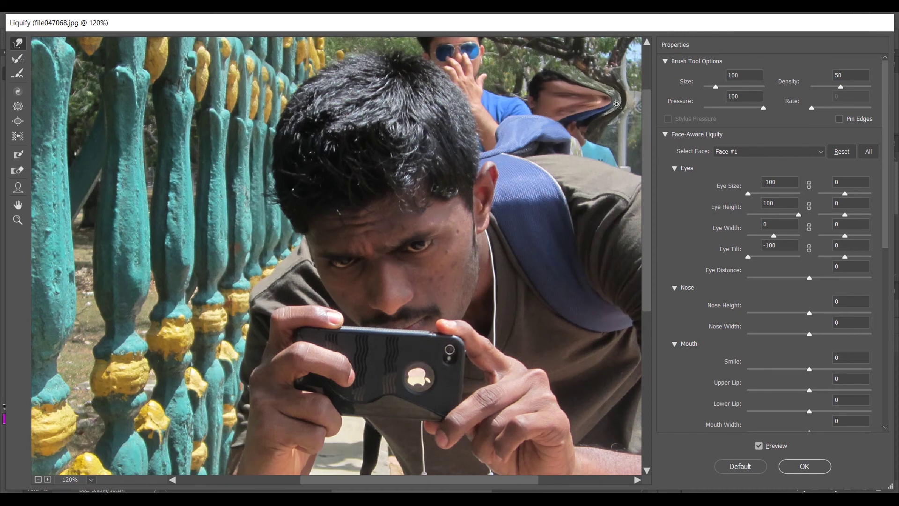
key("ctrl+z")
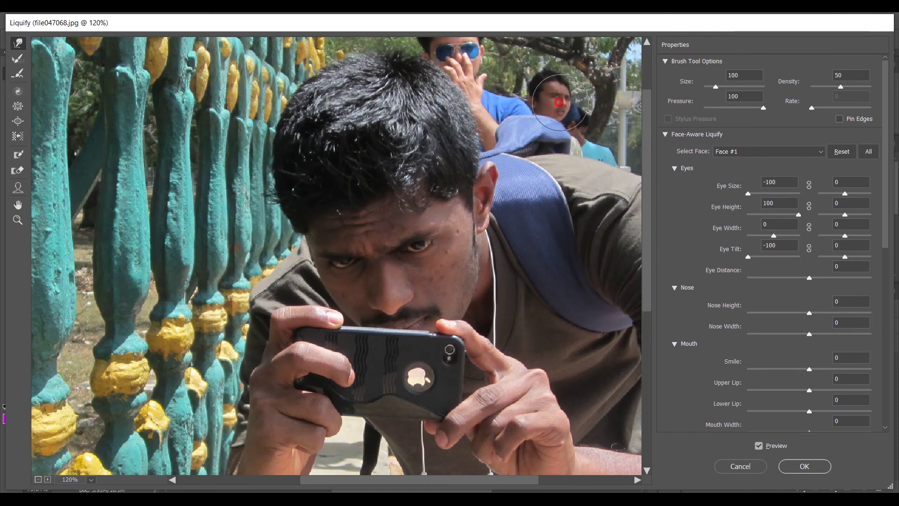
left_click_drag(559, 102, 569, 106)
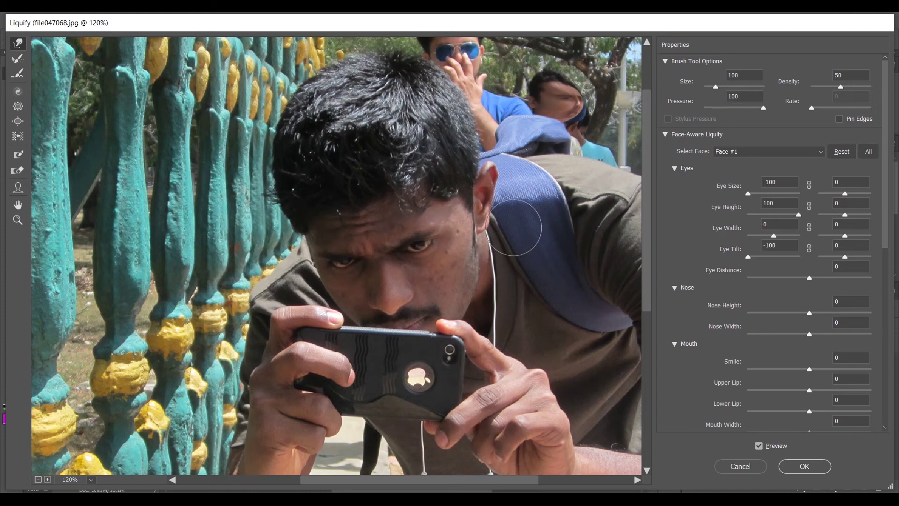
Push the face of the bystander behind the backpack outward toward the tree with the Forward Warp tool at size 100.
key("ctrl+z")
key("ctrl+space")
key("ctrl+z")
key("ctrl+z")
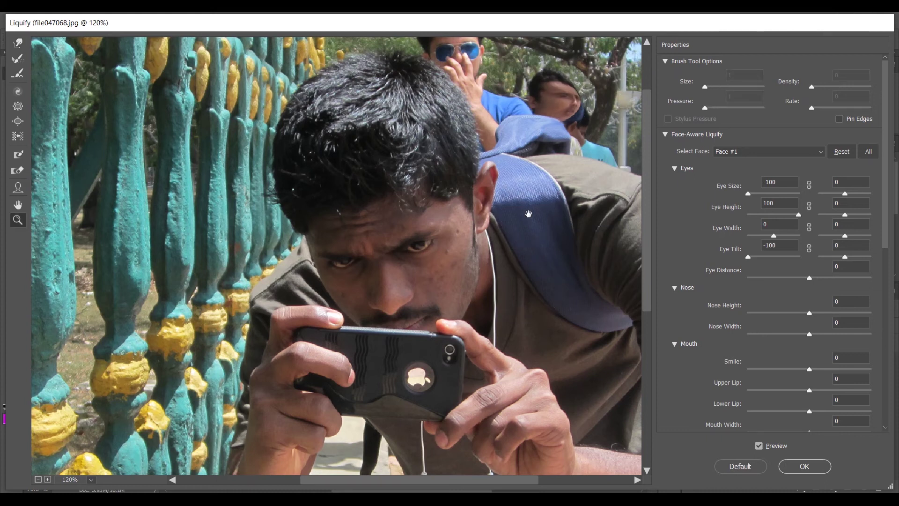
left_click_drag(561, 103, 561, 104)
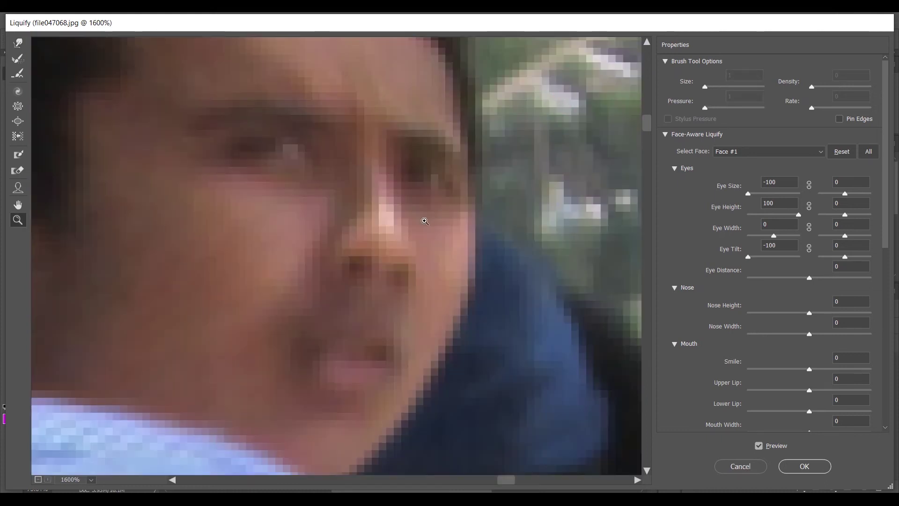
left_click(18, 43)
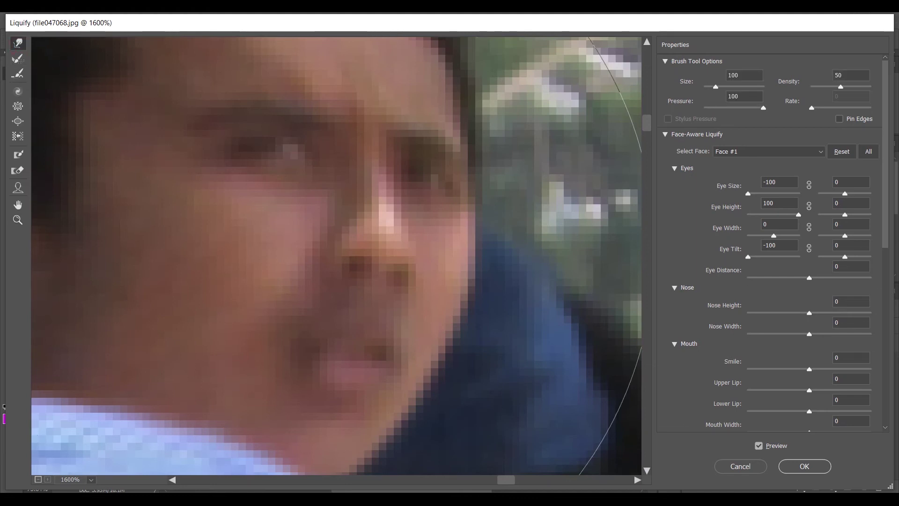
left_click_drag(279, 251, 446, 249)
left_click_drag(334, 268, 511, 229)
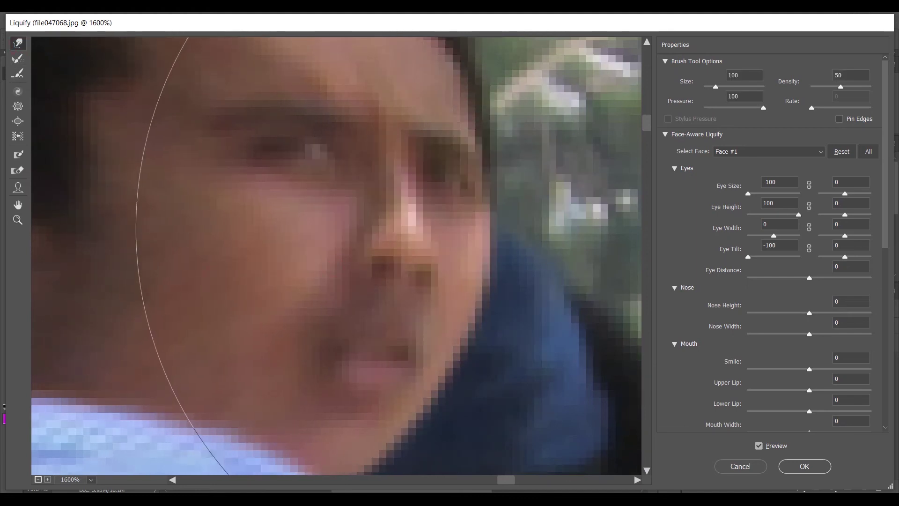
scroll(220, 265, "down", 5)
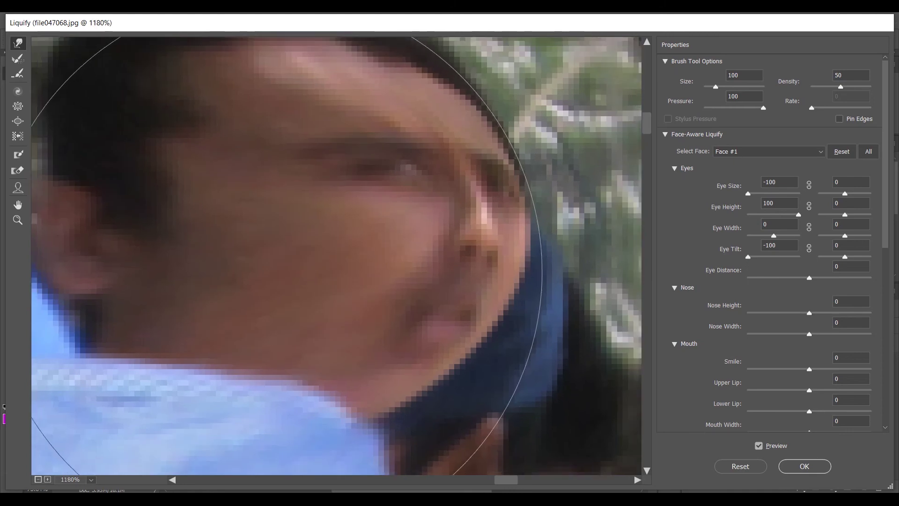
scroll(285, 258, "down", 3)
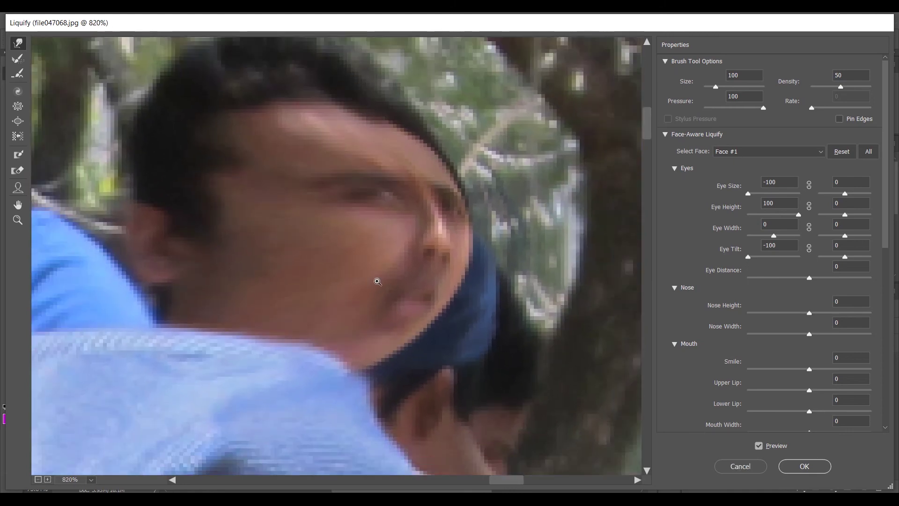
key("ctrl")
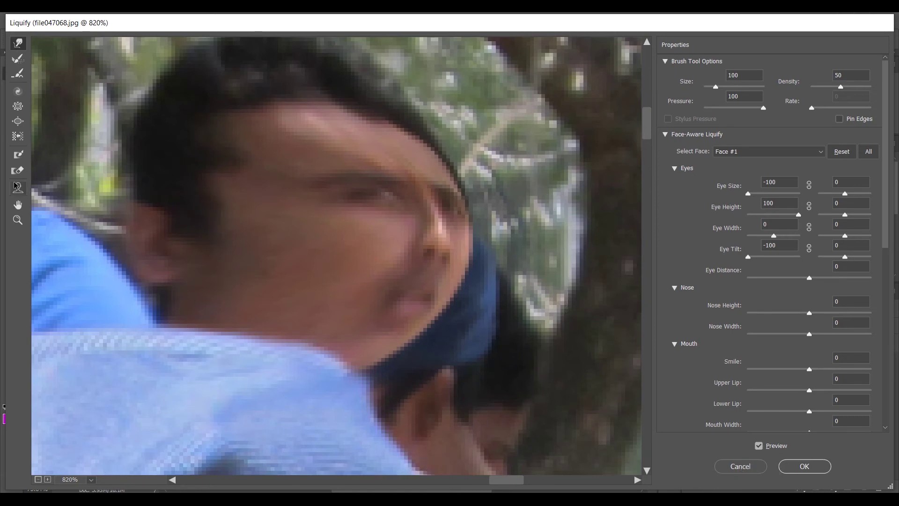
scroll(296, 318, "down", 5)
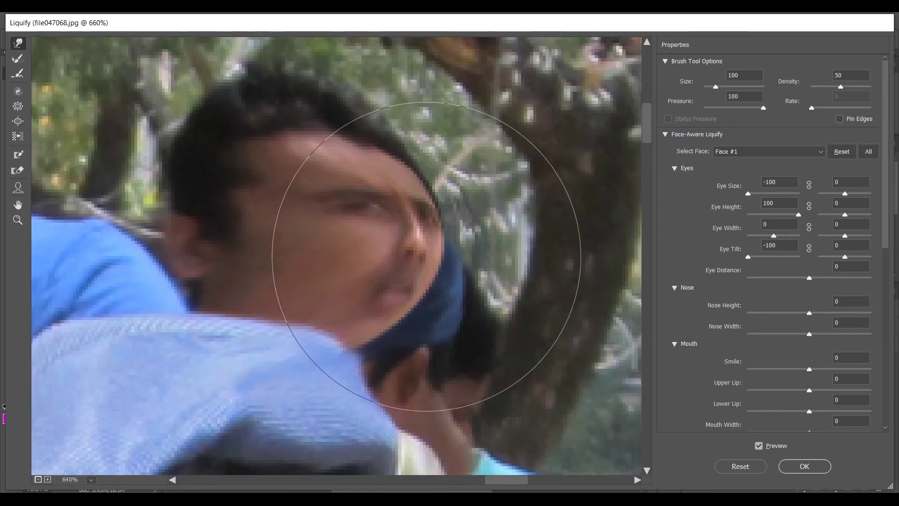
scroll(424, 264, "down", 1)
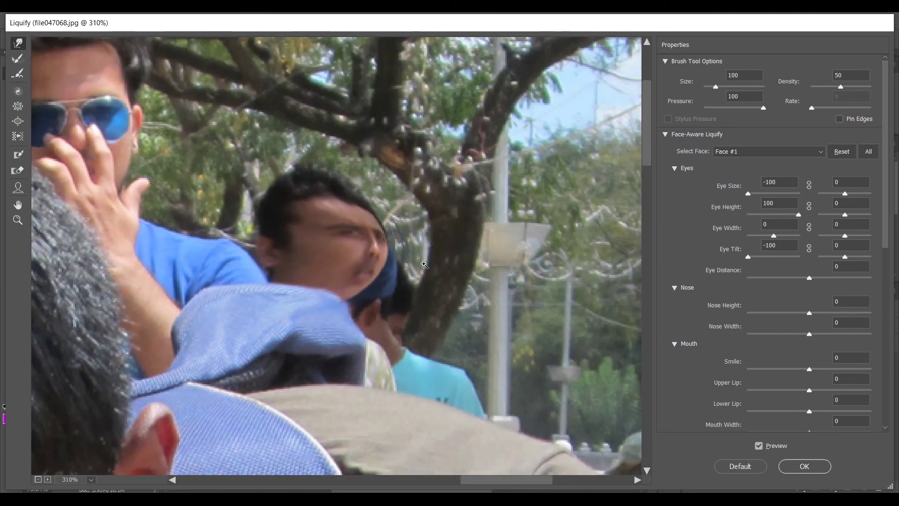
Enlarge both of the man's eyes with the Bloat tool at size 100, density 50 and rate 80.
mouse_move(275, 307)
left_mouse_down()
mouse_move(360, 286)
mouse_move(466, 207)
left_mouse_up()
left_click_drag(319, 263, 497, 85)
left_click_drag(425, 203, 502, 93)
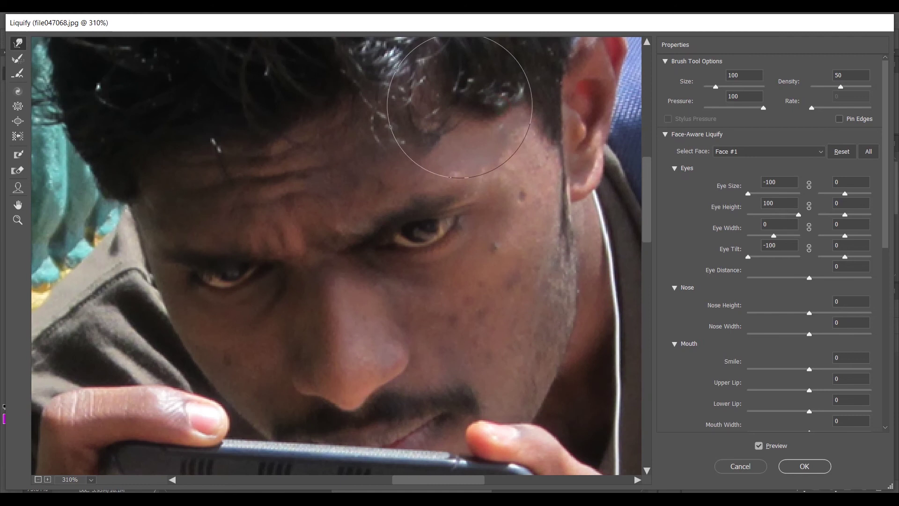
left_click(17, 124)
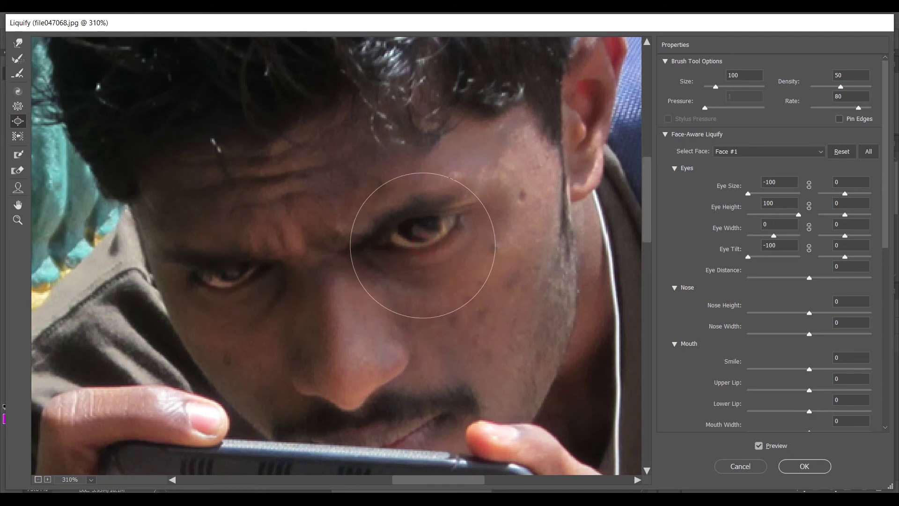
left_click_drag(422, 246, 421, 236)
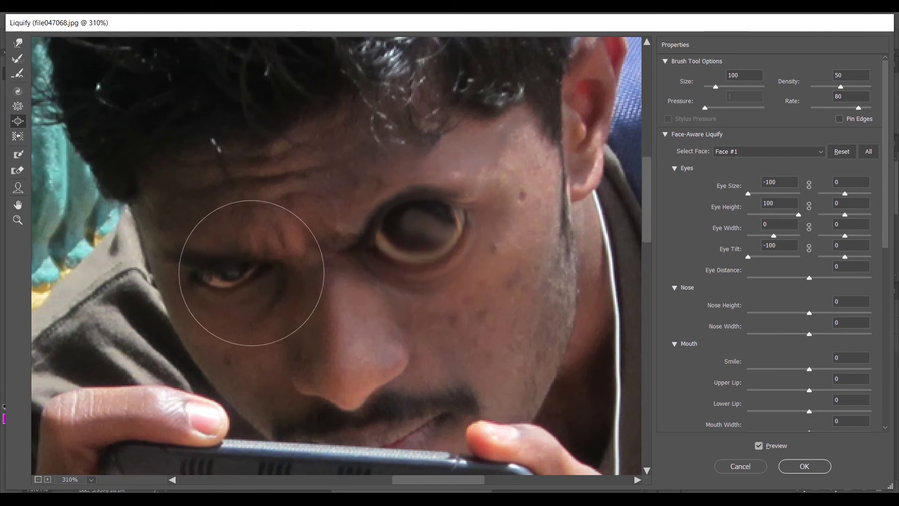
left_click_drag(235, 274, 237, 278)
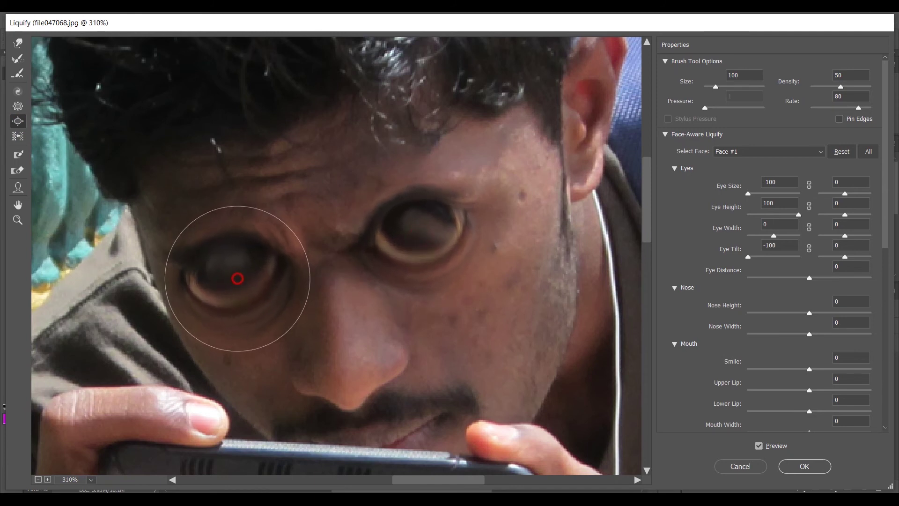
Try swelling the tip of the man's nose with the Bloat tool and undo the stroke.
scroll(357, 224, "down", 5)
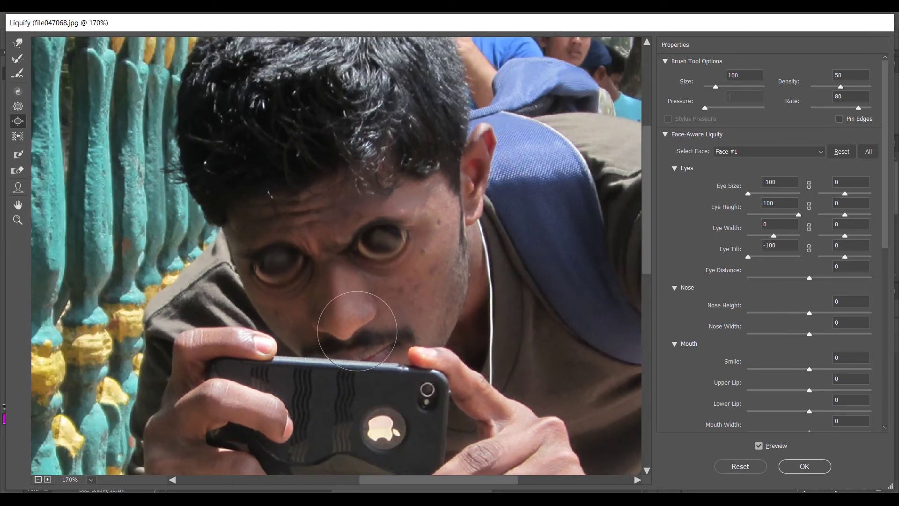
mouse_move(355, 330)
left_mouse_down()
mouse_move(347, 322)
mouse_move(347, 334)
left_mouse_up()
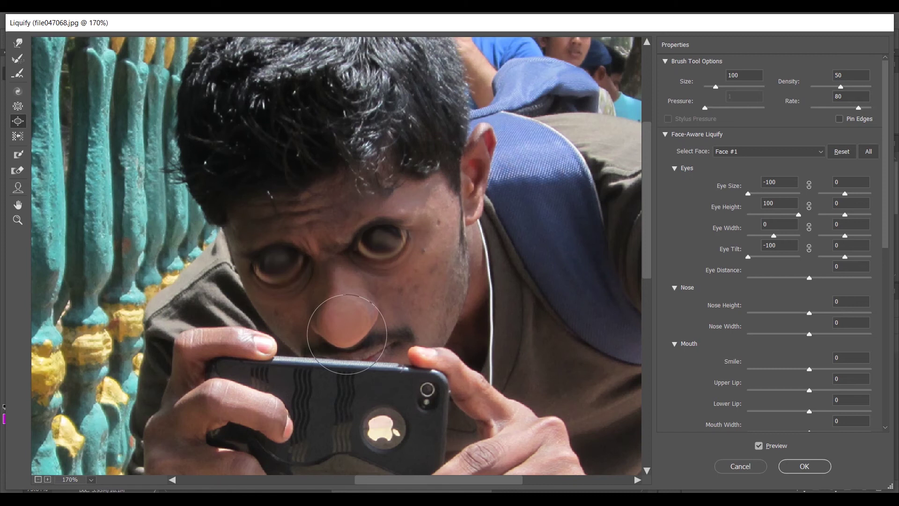
key("ctrl+space")
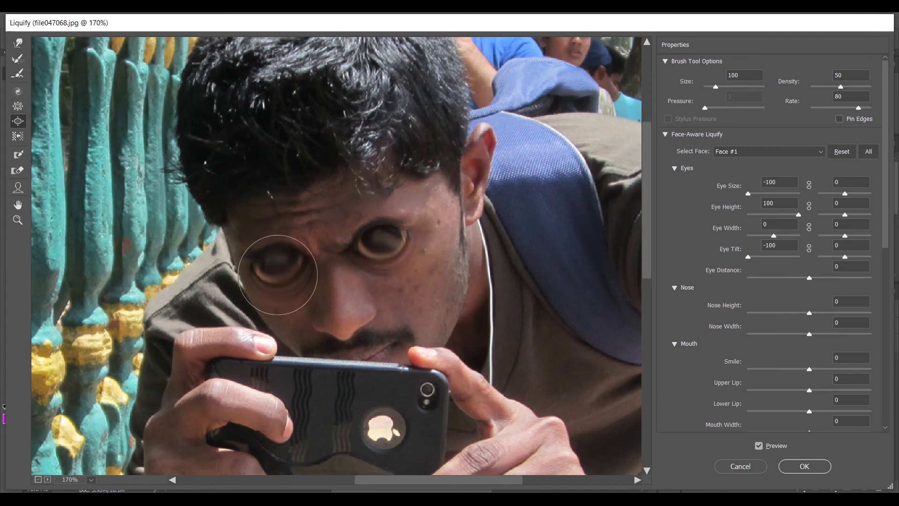
Undo the bloating of the man's eye nearest the fence and cancel the Liquify filter.
key("ctrl+z")
key("ctrl+z")
key("ctrl+z")
key("ctrl+z")
key("ctrl+z")
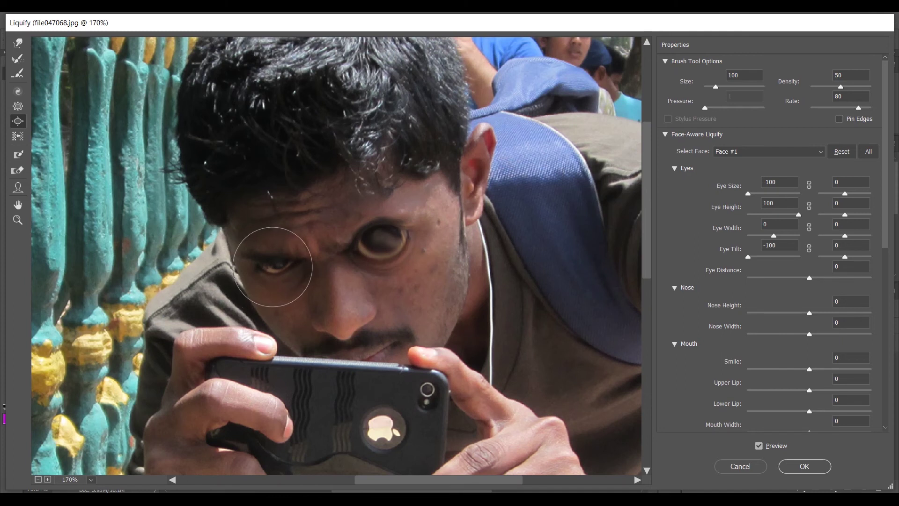
left_click(740, 467)
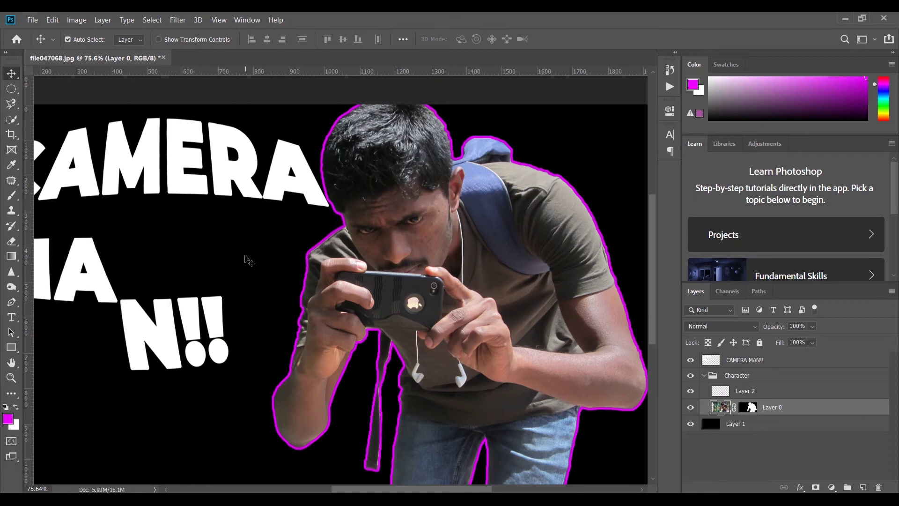
Start a Curves adjustment on Layer 0 and add a highlight point plus a shadow point at input 64, output 61.
scroll(340, 221, "down", 5)
scroll(419, 227, "up", 2)
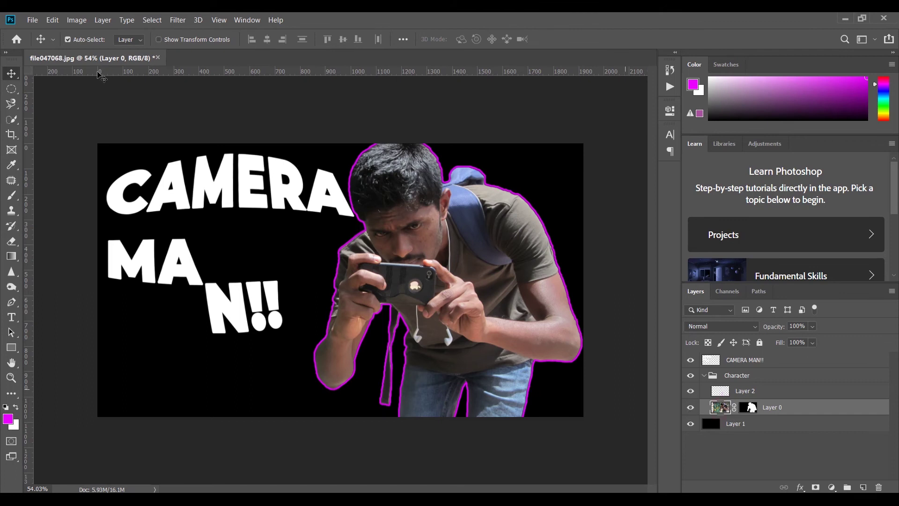
left_click(78, 20)
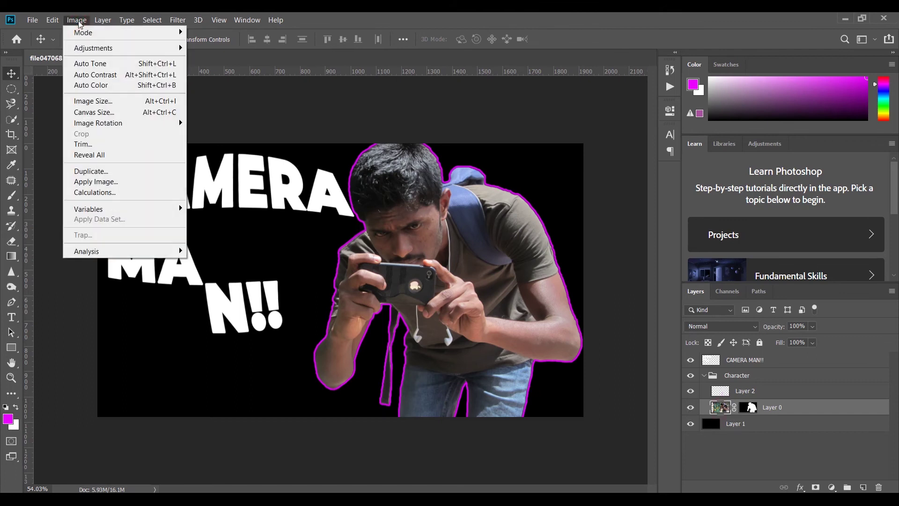
mouse_move(81, 49)
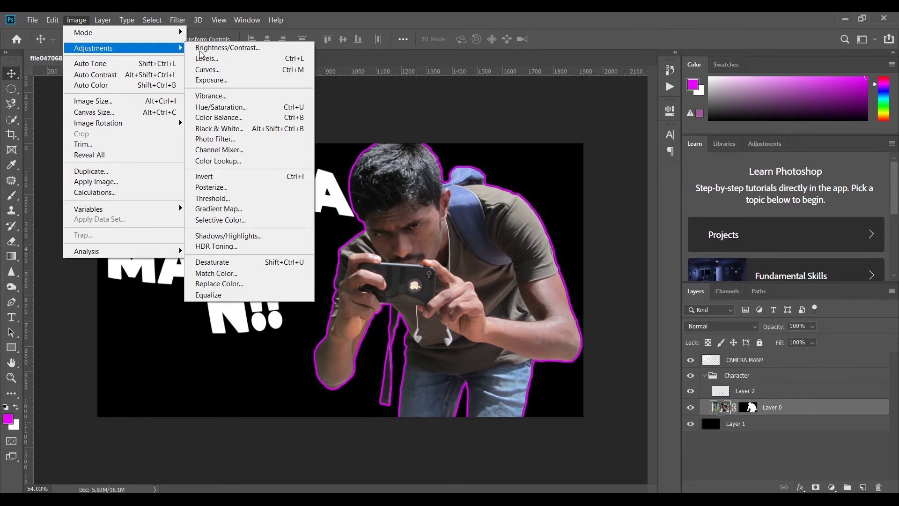
left_click(216, 70)
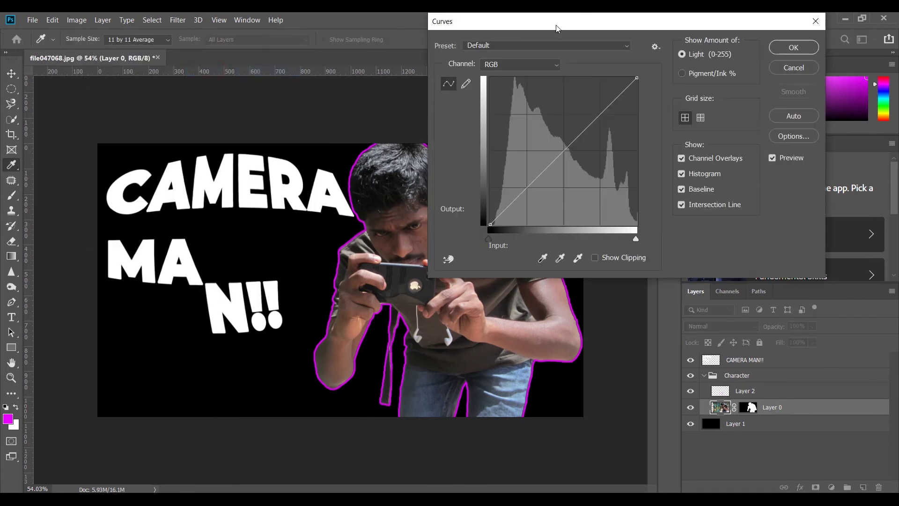
left_click_drag(557, 22, 662, 91)
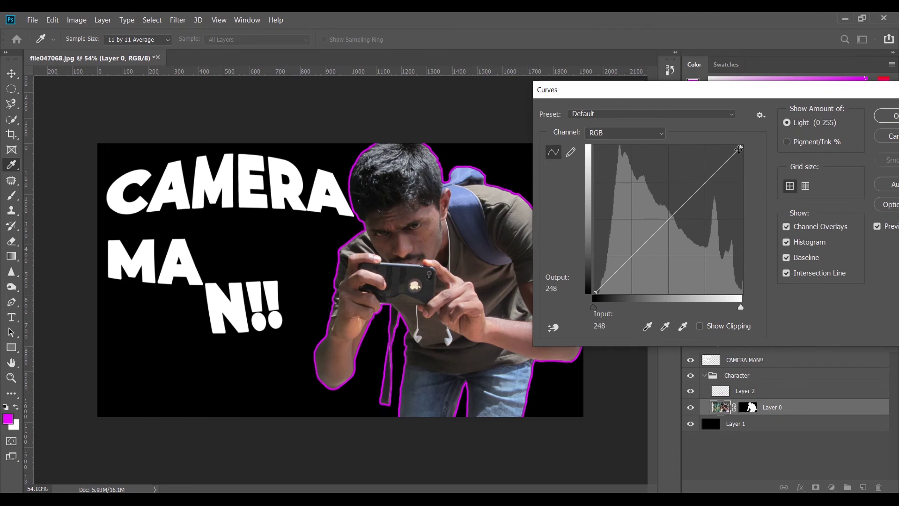
left_click(705, 184)
left_click(632, 257)
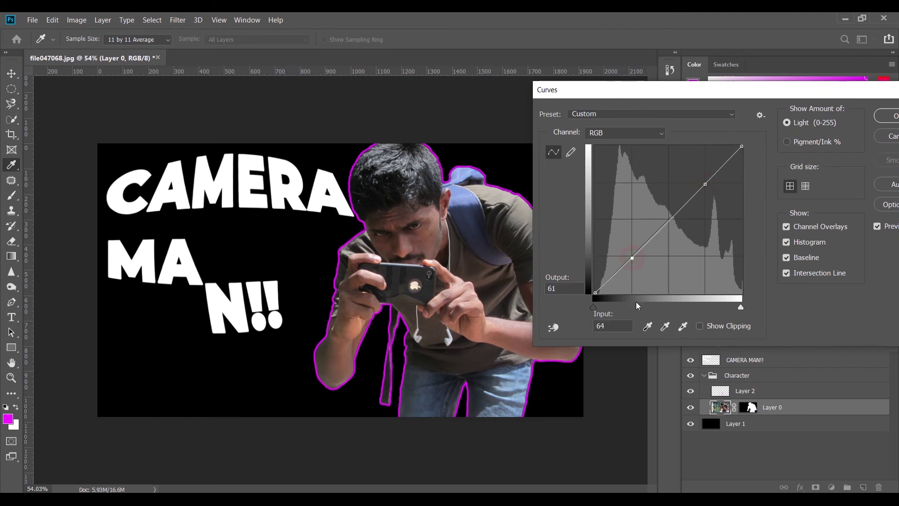
Raise the highlight point of the RGB curve to input 181, output 211 and check the effect on the whole figure.
left_click_drag(679, 94, 614, 60)
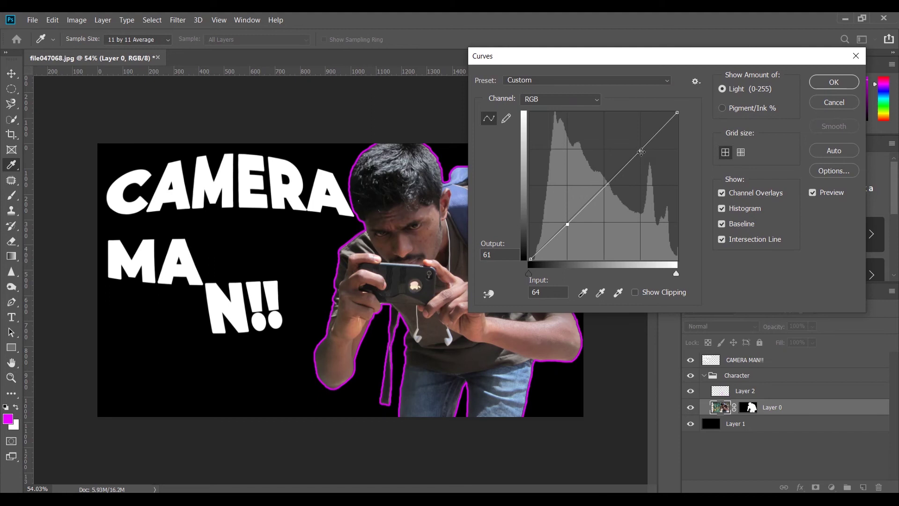
left_click_drag(640, 151, 635, 138)
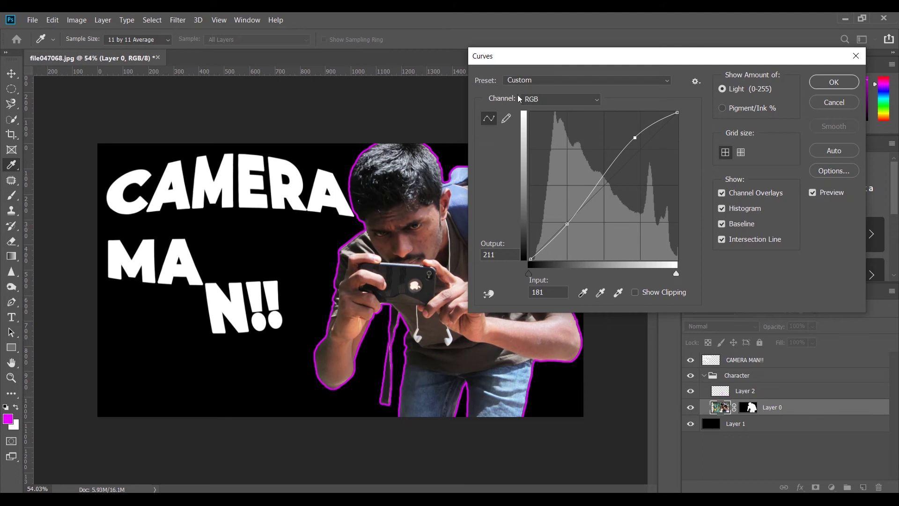
left_click_drag(551, 59, 124, 306)
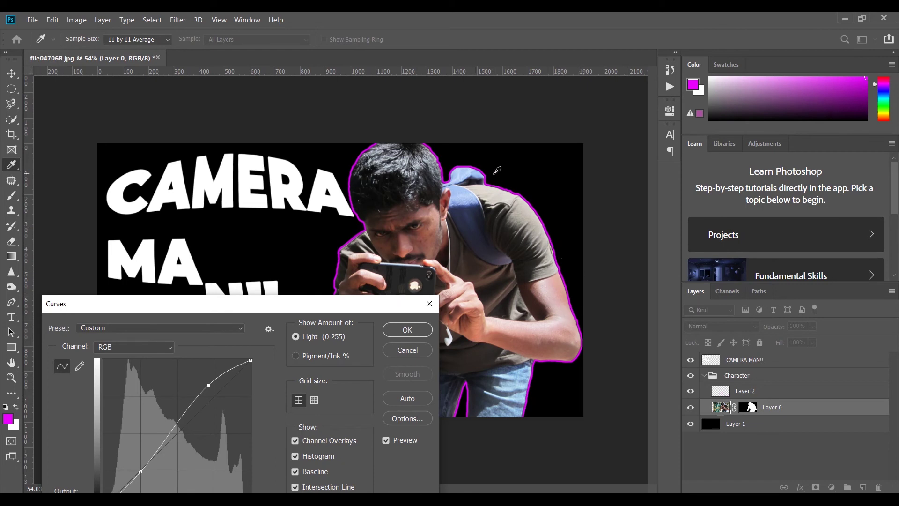
left_click_drag(287, 304, 733, 84)
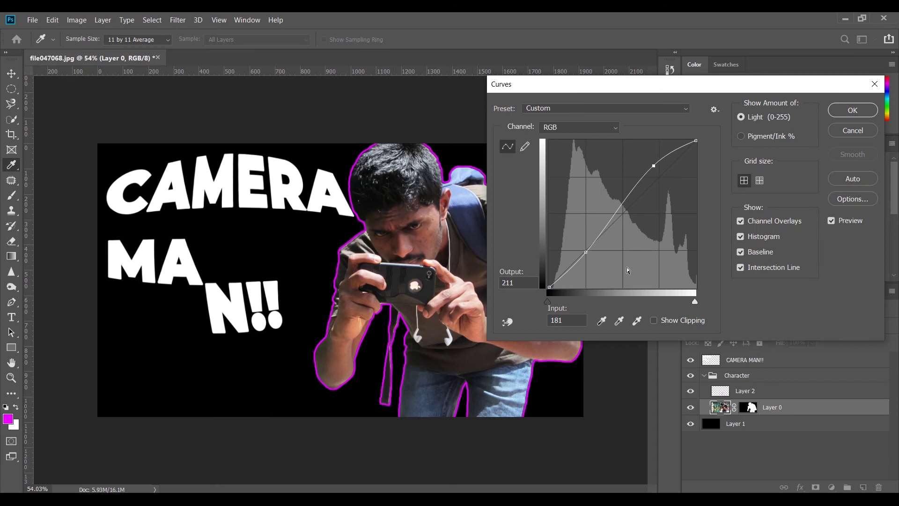
Lower the curve's shadow point to input 47, output 34, add a midtone point at input 102, output 118, and apply Curves.
left_click_drag(585, 252, 576, 270)
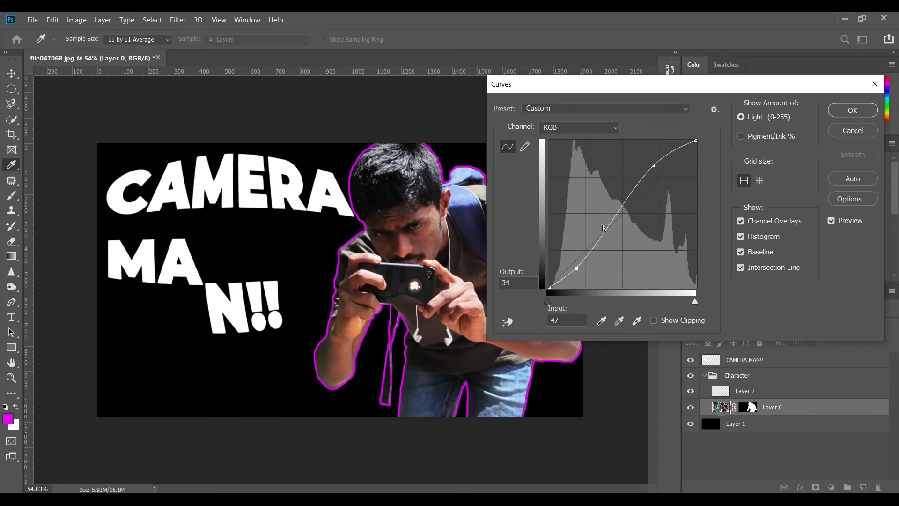
mouse_move(613, 219)
left_mouse_down()
mouse_move(603, 209)
mouse_move(608, 222)
left_mouse_up()
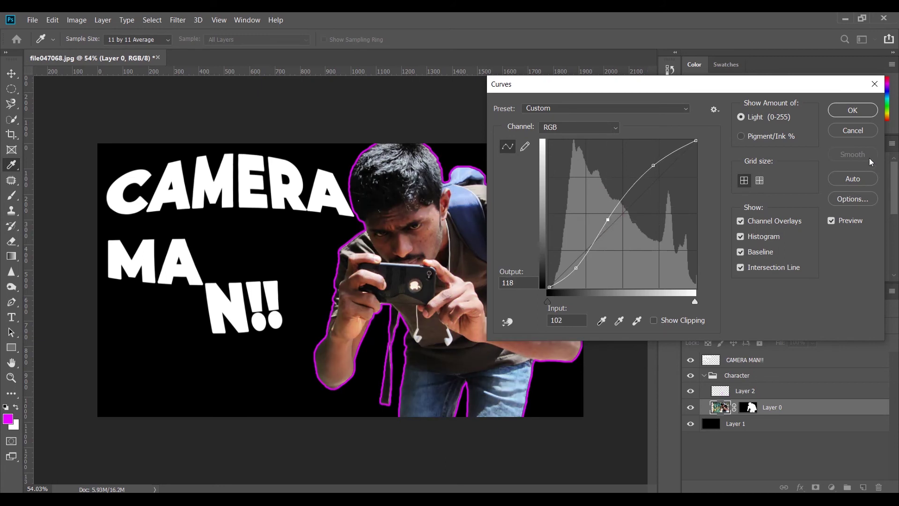
left_click(853, 110)
Start an Exposure adjustment on Layer 0 and raise the exposure to +0.18.
left_click(76, 20)
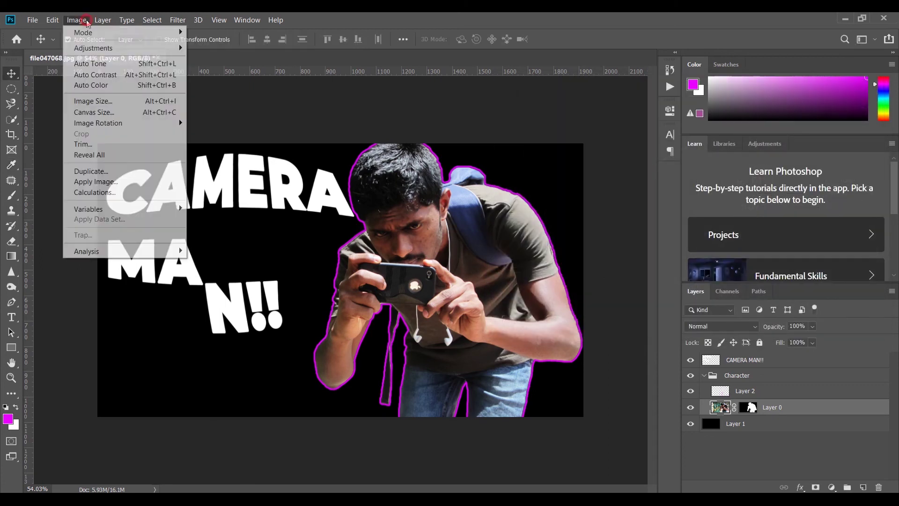
mouse_move(99, 49)
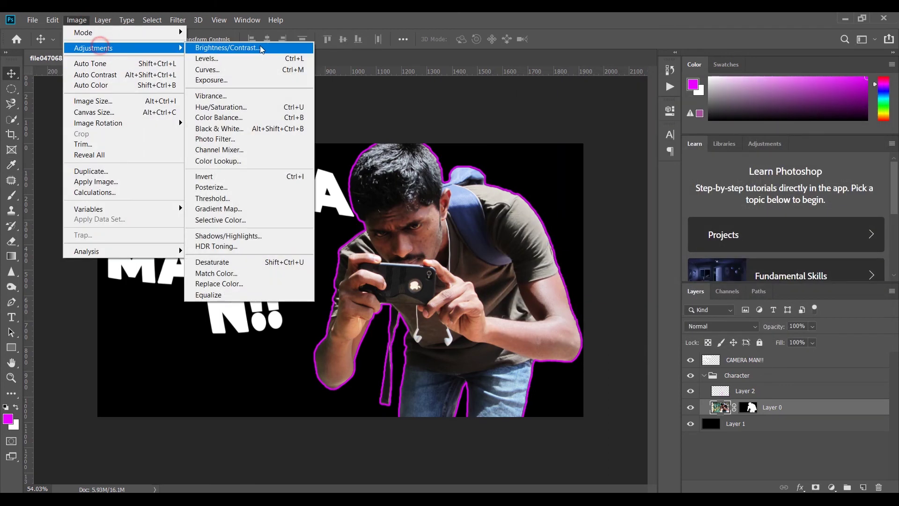
left_click(232, 81)
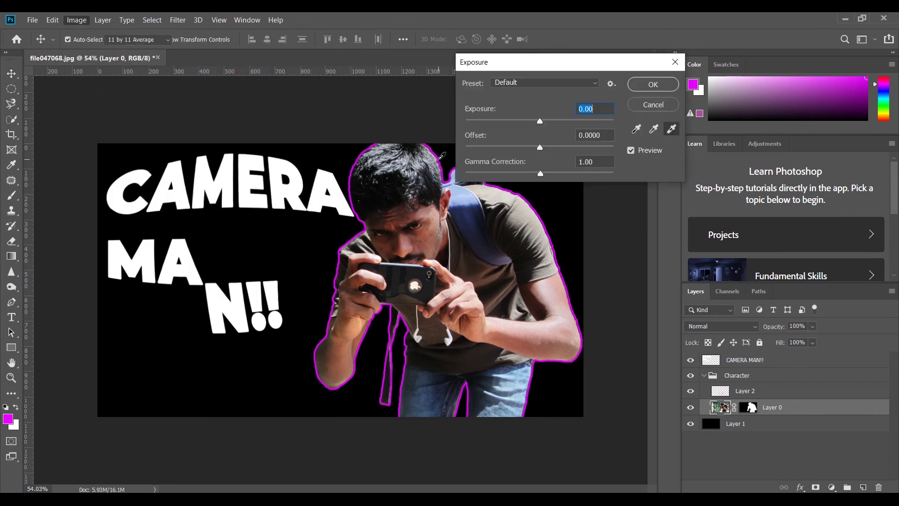
left_click_drag(532, 62, 590, 54)
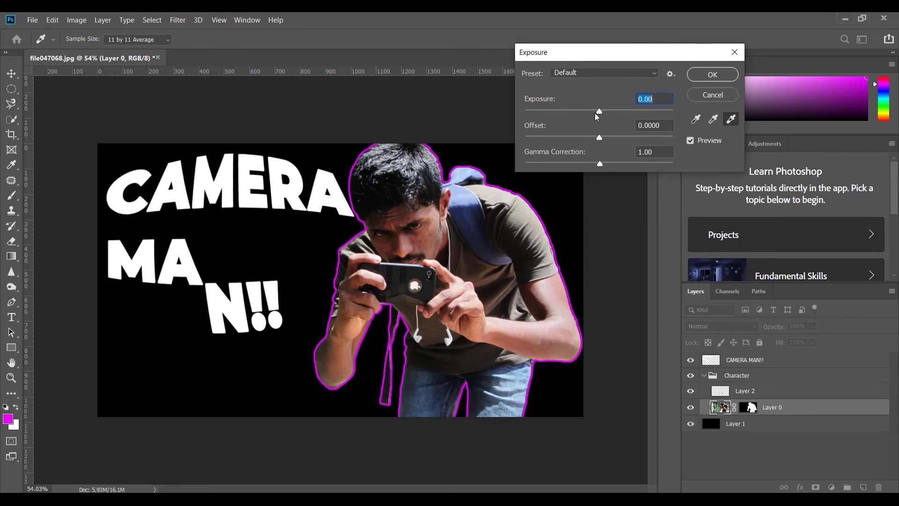
left_click_drag(599, 112, 603, 113)
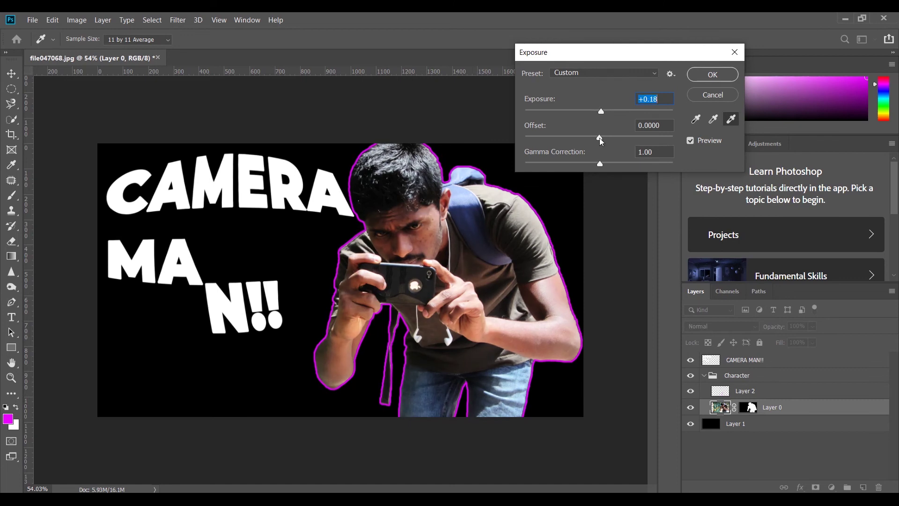
Try gamma corrections of 0.87 and 2 in the Exposure adjustment, apply it, and undo it.
left_click(572, 74)
left_click(540, 85)
left_click_drag(600, 163, 607, 163)
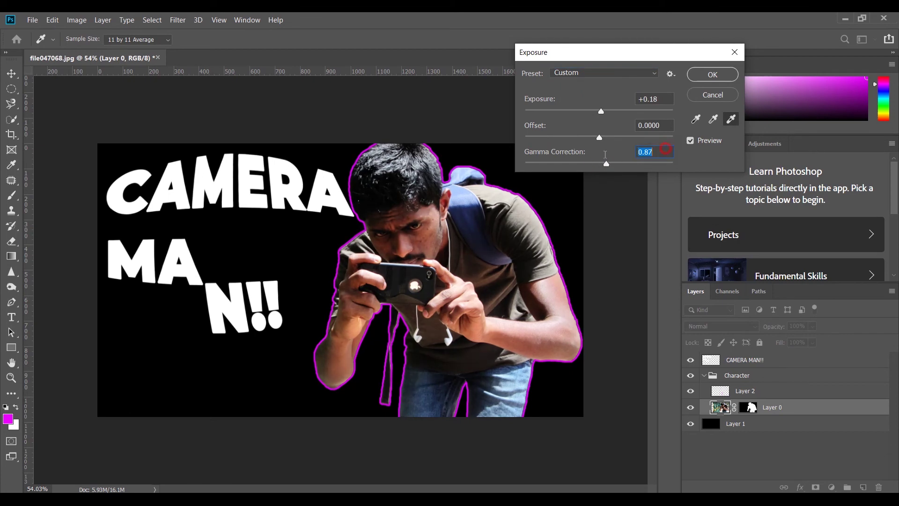
left_click(572, 162)
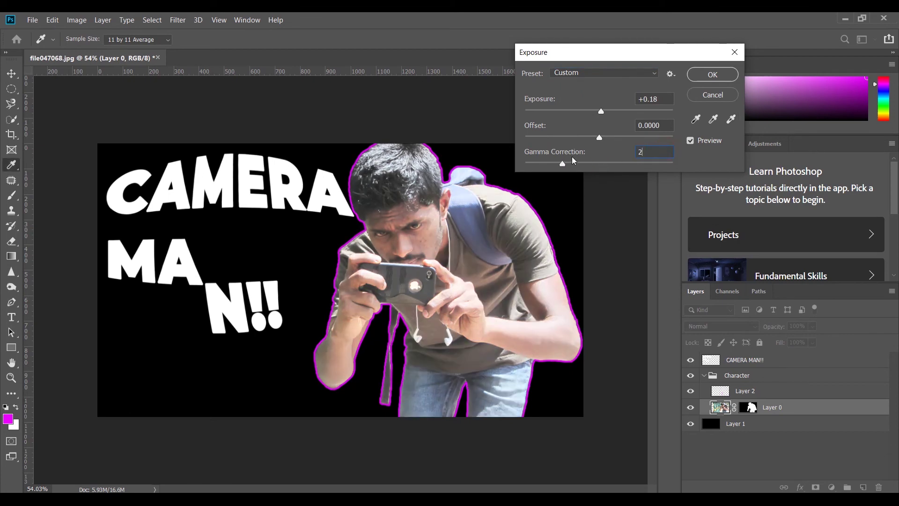
left_click(713, 74)
key("ctrl+z")
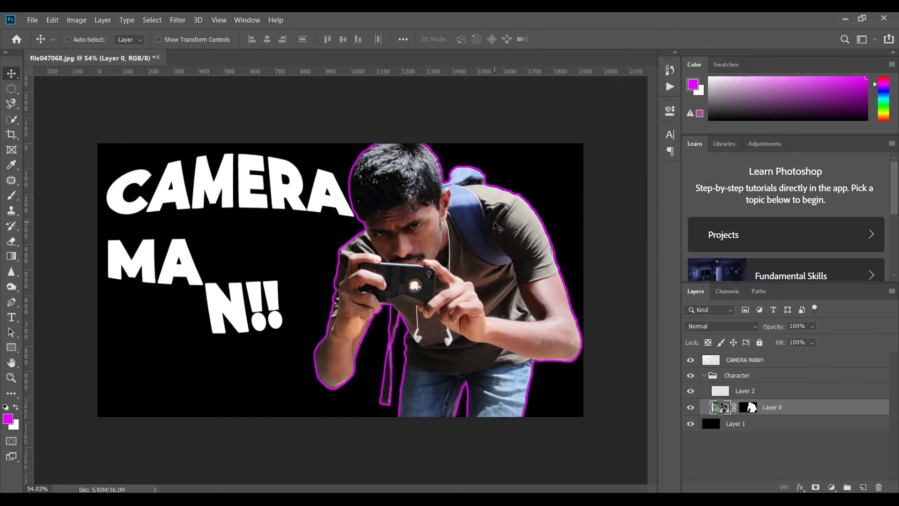
Try an Exposure adjustment on Layer 0 with a gamma correction of .6, and undo it.
left_click(69, 22)
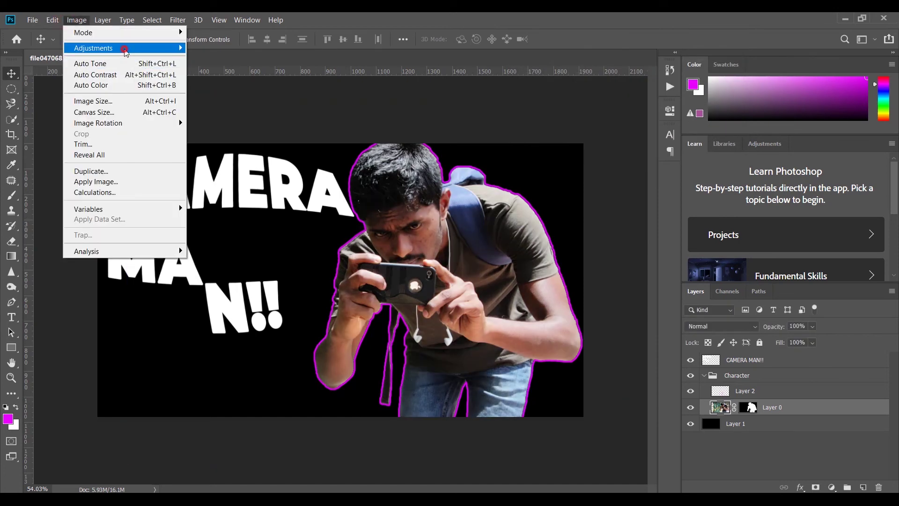
mouse_move(117, 48)
left_click(212, 80)
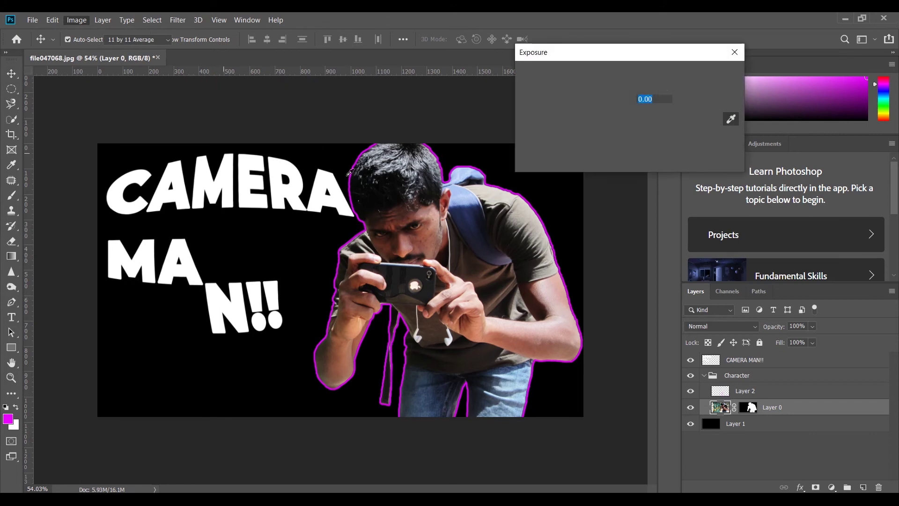
left_click(654, 153)
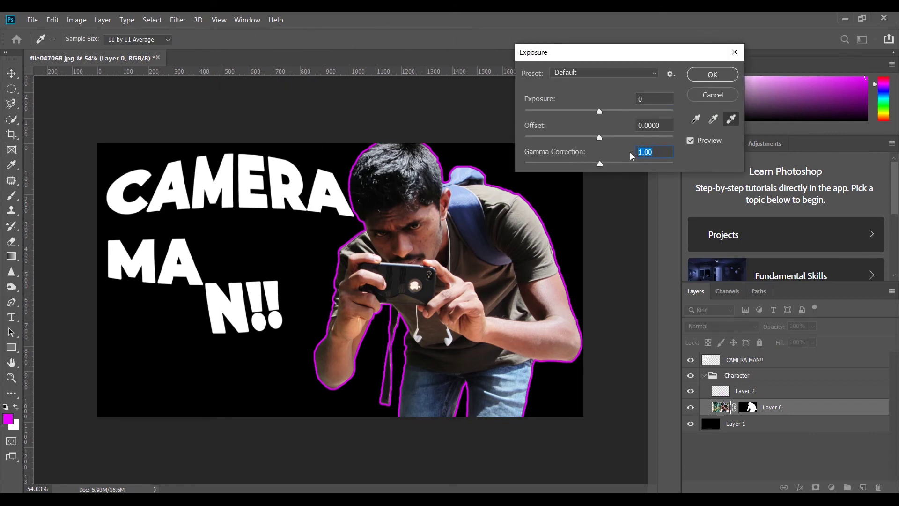
type(".6")
key("Return")
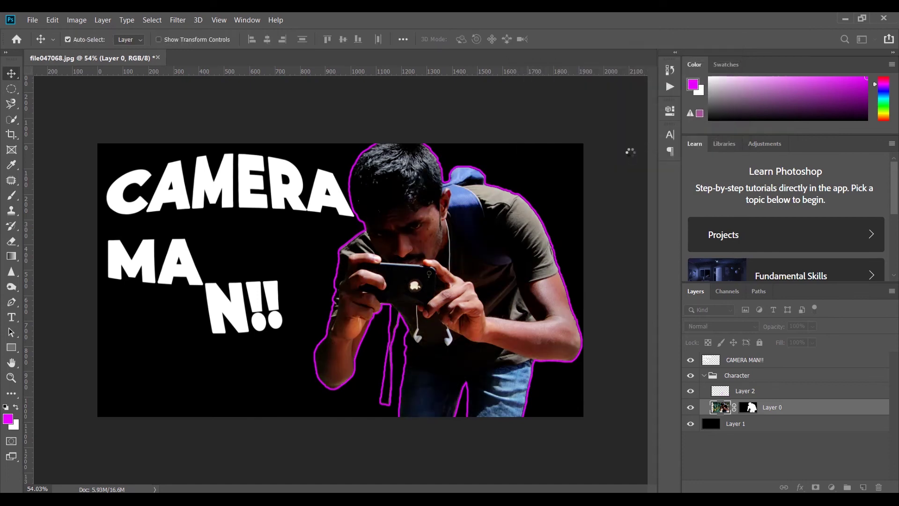
key("ctrl+z")
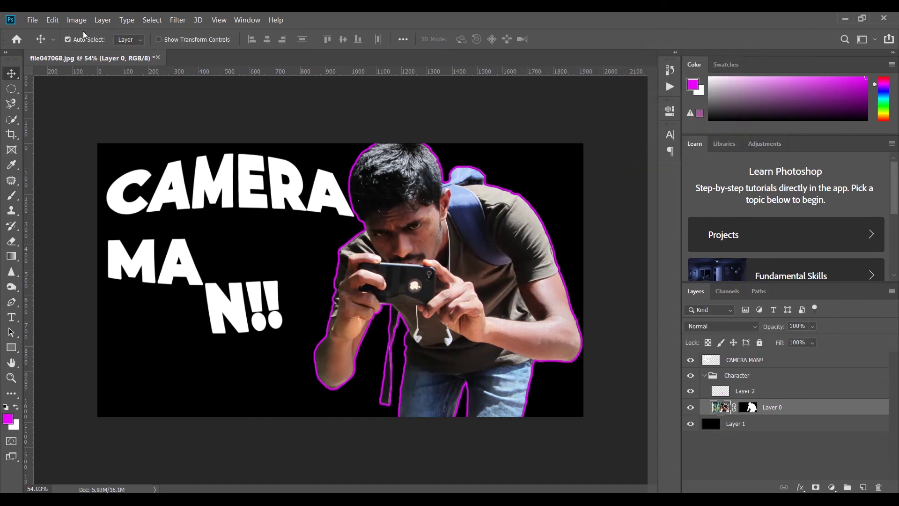
Start a new Exposure adjustment on Layer 0 and try gamma corrections of .8 and .7.
left_click(79, 21)
mouse_move(93, 47)
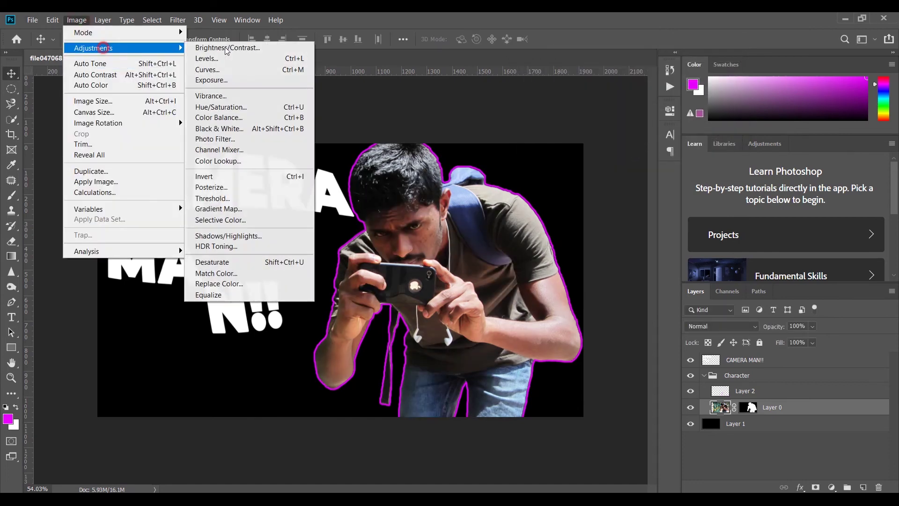
left_click(210, 81)
key("Tab")
key("Tab")
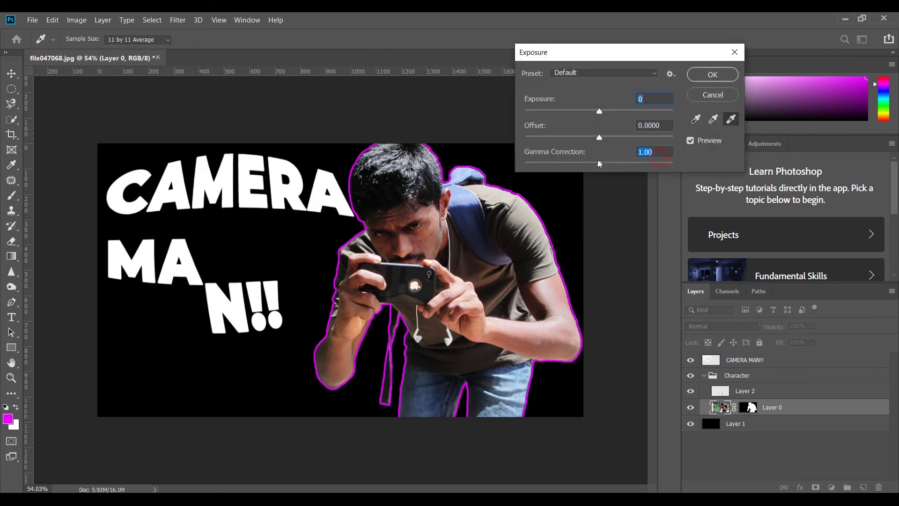
type(".8")
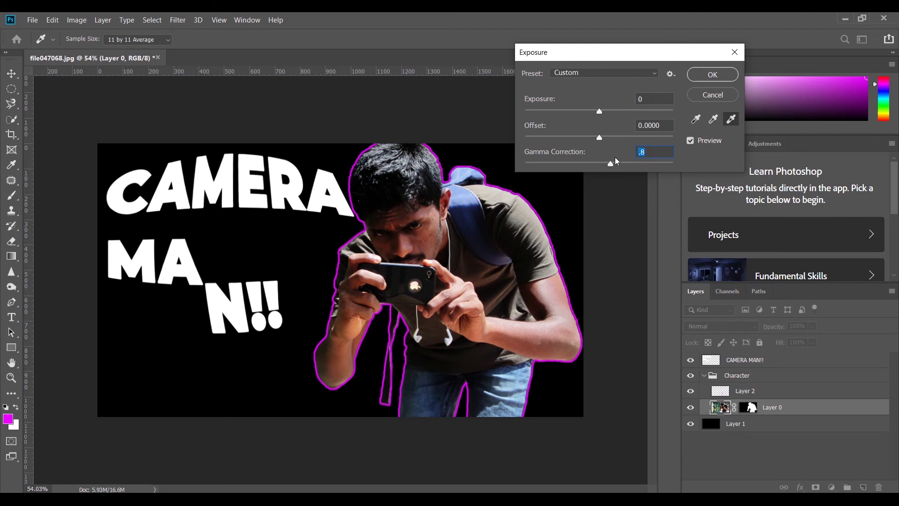
type(".7")
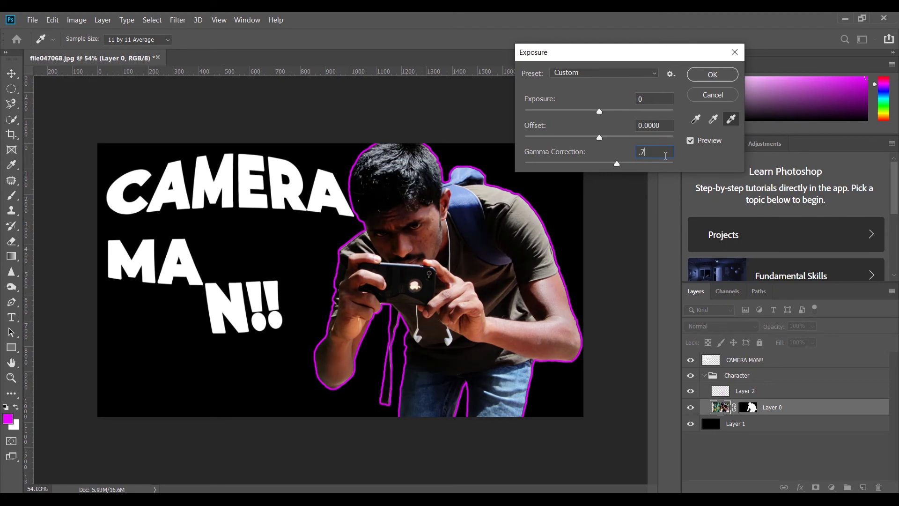
Set the gamma correction to .9 and apply the Exposure adjustment.
left_click(653, 152)
type("9")
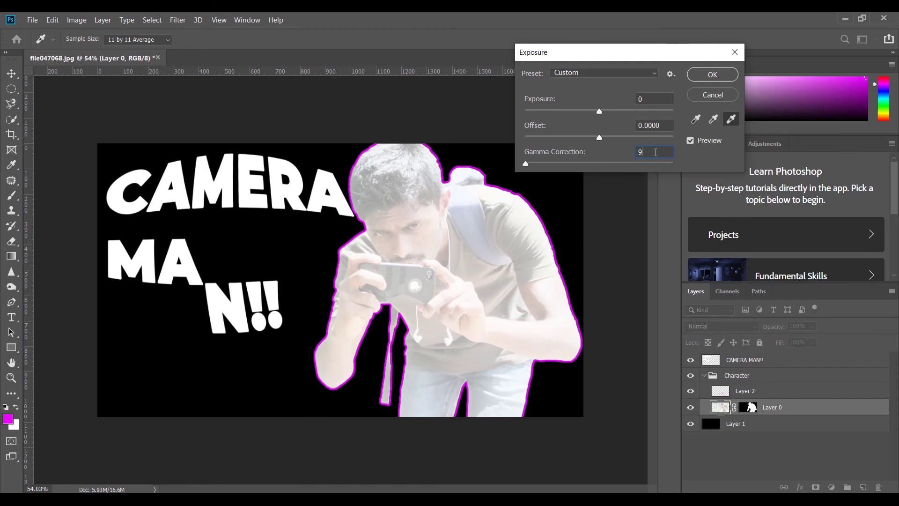
left_click_drag(653, 152, 584, 154)
type(".9")
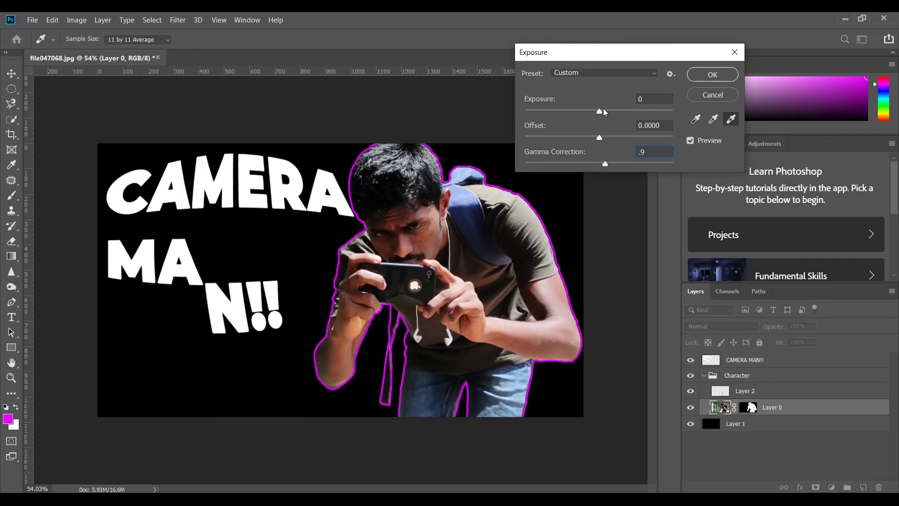
left_click(712, 74)
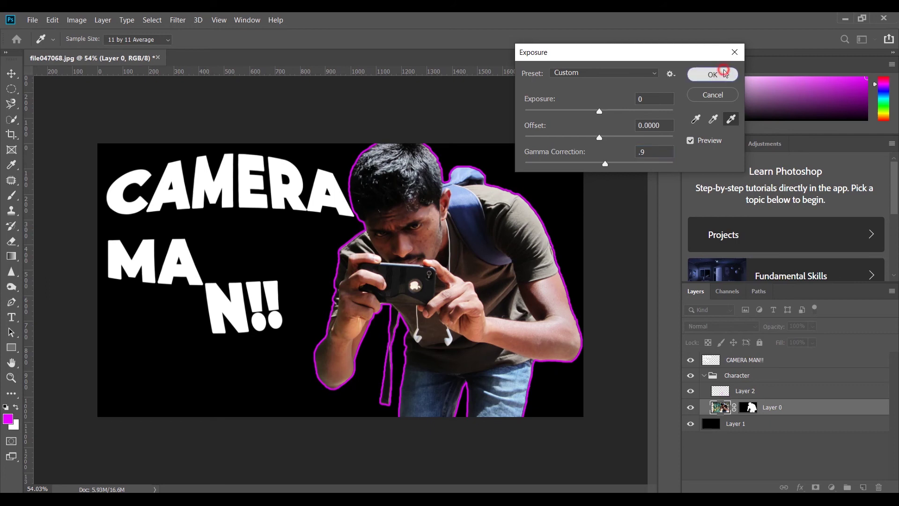
Start a Levels adjustment on Layer 0 and set the RGB output levels to 8 and 229.
left_click(82, 21)
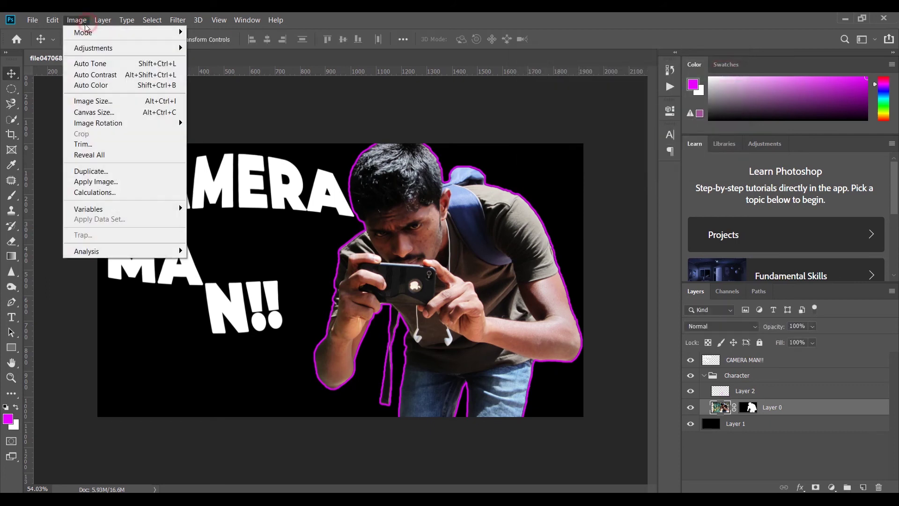
left_click(100, 52)
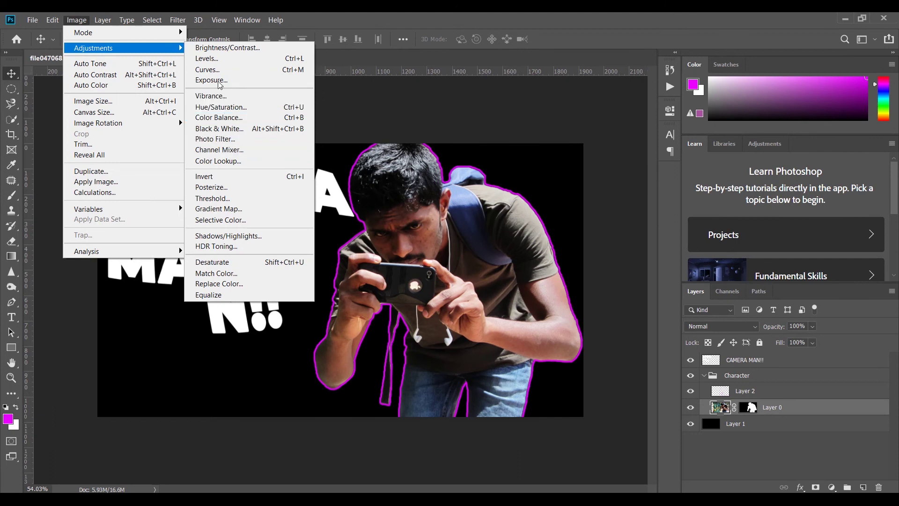
left_click(209, 58)
left_click_drag(397, 97, 587, 44)
mouse_move(529, 219)
left_mouse_down()
mouse_move(541, 218)
mouse_move(527, 218)
left_mouse_up()
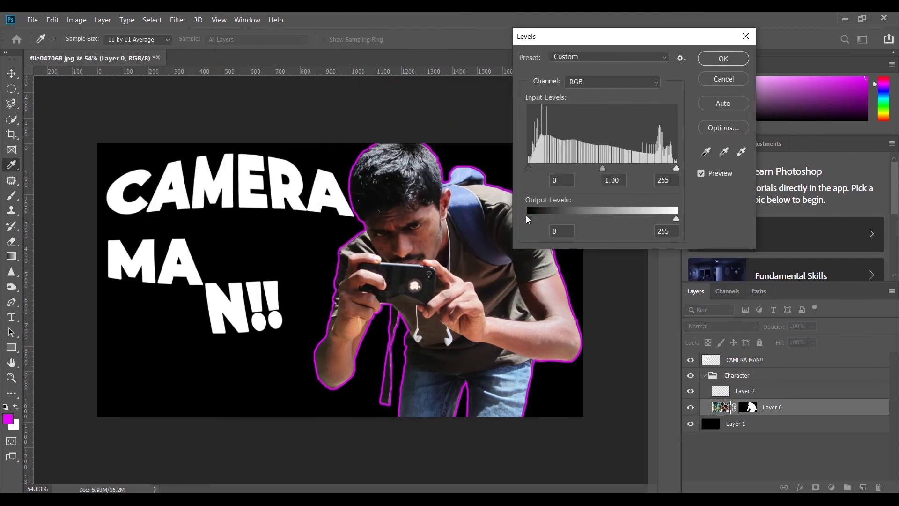
left_click_drag(676, 219, 662, 218)
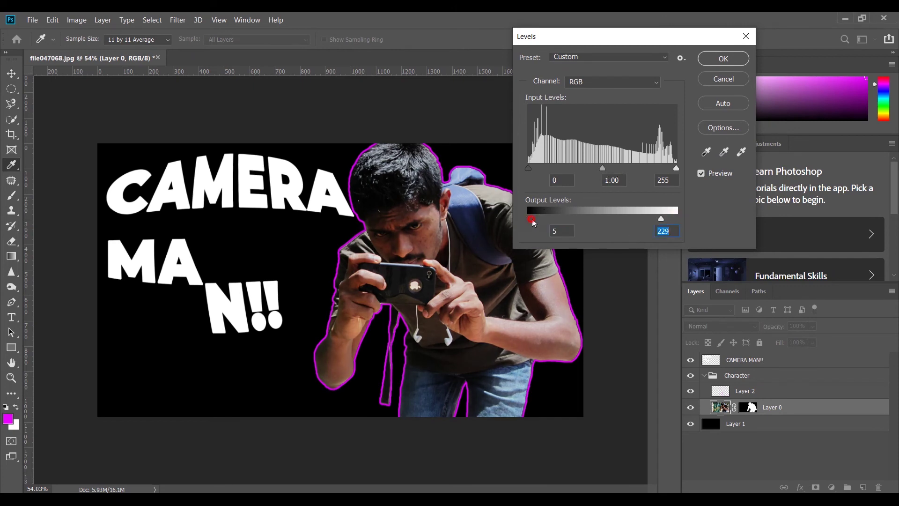
left_click_drag(530, 215, 533, 220)
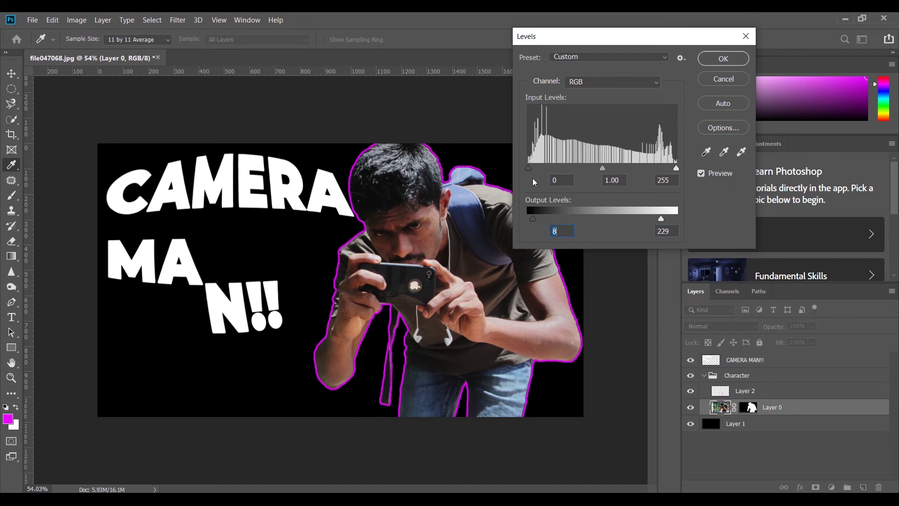
Set the RGB input levels to 7 for shadows, 1.15 for midtones and 255 for highlights.
left_click_drag(530, 166, 532, 167)
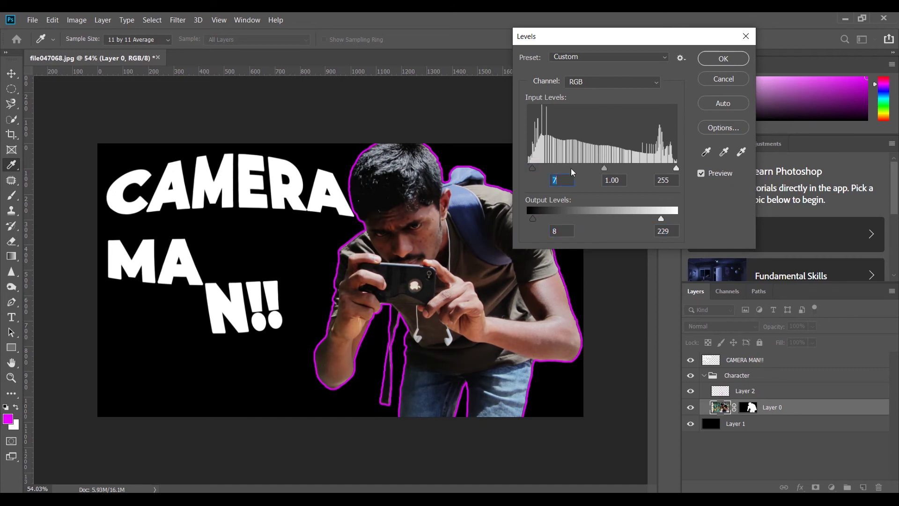
mouse_move(605, 168)
left_mouse_down()
mouse_move(582, 166)
mouse_move(597, 168)
left_mouse_up()
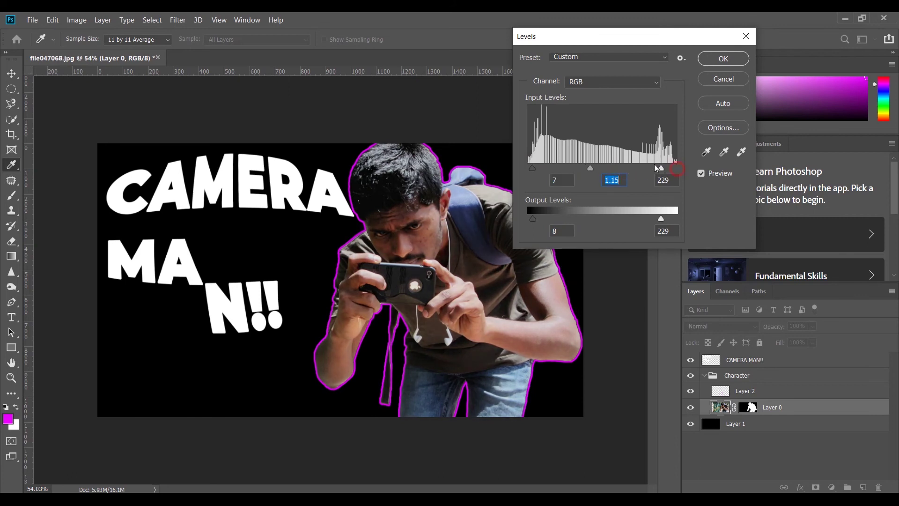
mouse_move(676, 168)
left_mouse_down()
mouse_move(667, 168)
mouse_move(678, 167)
left_mouse_up()
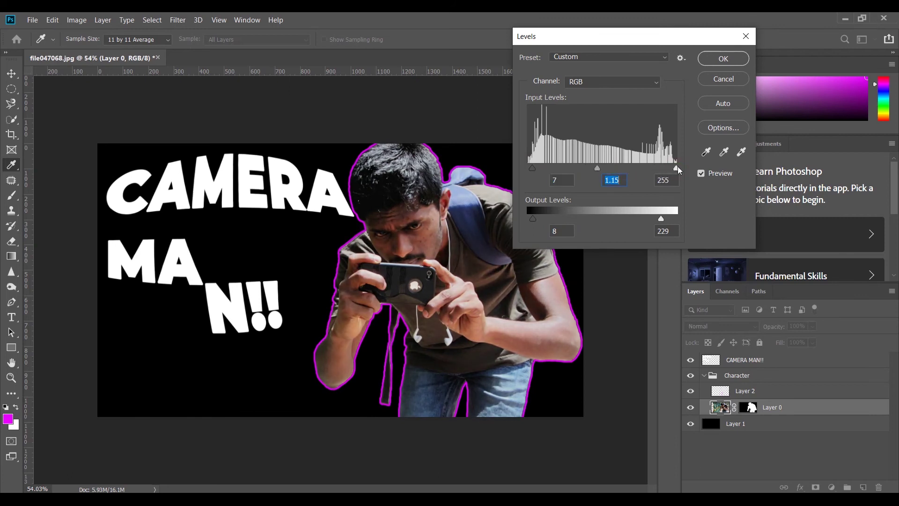
Adjust the Red channel's levels to input 3, 1 and 251 with output 3 and 255.
left_click(575, 81)
left_click(579, 104)
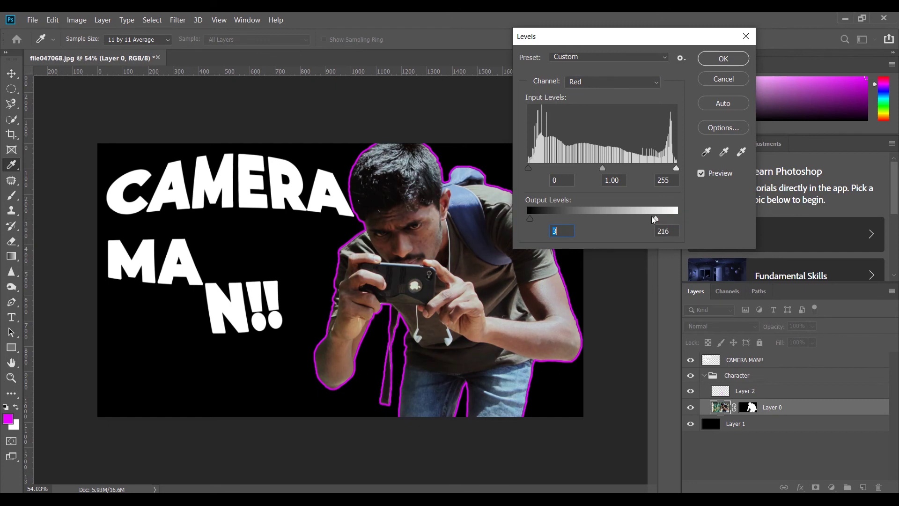
left_click_drag(630, 219, 681, 218)
mouse_move(532, 167)
left_mouse_down()
mouse_move(541, 167)
mouse_move(530, 168)
left_mouse_up()
mouse_move(589, 167)
left_mouse_down()
mouse_move(616, 167)
mouse_move(603, 162)
left_mouse_up()
mouse_move(674, 168)
left_mouse_down()
mouse_move(659, 165)
mouse_move(673, 164)
left_mouse_up()
Adjust the Green channel's levels to input 2, 1.04 and 255 with output 0 and 237, and apply Levels.
left_click(589, 81)
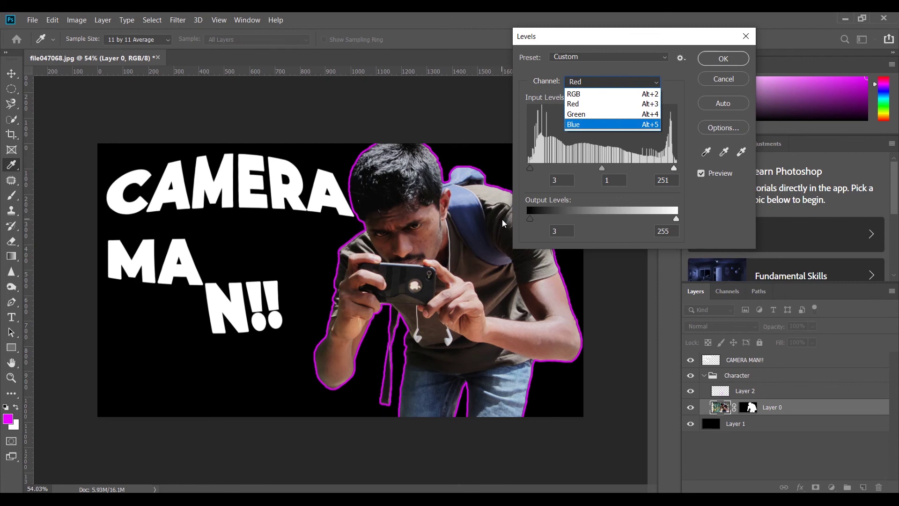
left_click(577, 116)
mouse_move(528, 167)
left_mouse_down()
mouse_move(549, 164)
mouse_move(530, 165)
left_mouse_up()
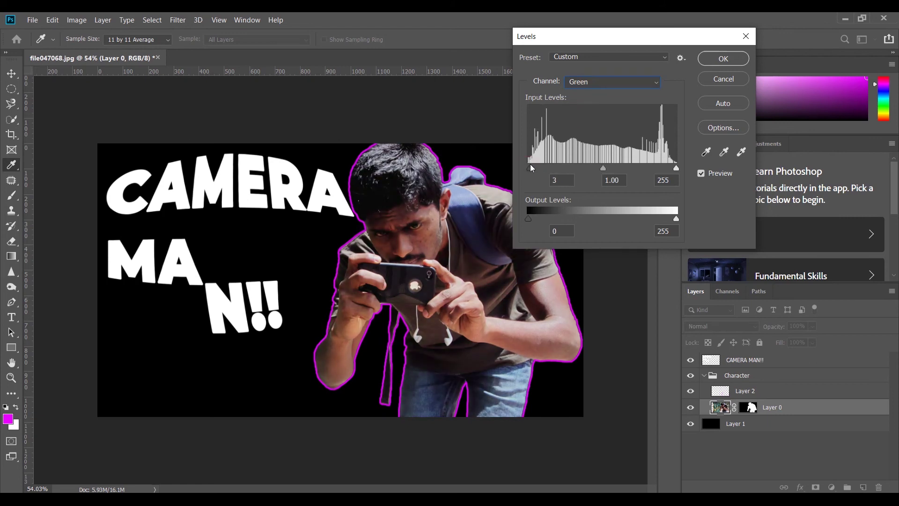
mouse_move(604, 170)
left_mouse_down()
mouse_move(589, 169)
mouse_move(613, 166)
mouse_move(601, 167)
left_mouse_up()
left_click(601, 166)
mouse_move(677, 168)
left_mouse_down()
mouse_move(666, 167)
mouse_move(694, 167)
left_mouse_up()
mouse_move(528, 219)
left_mouse_down()
mouse_move(539, 218)
mouse_move(528, 218)
left_mouse_up()
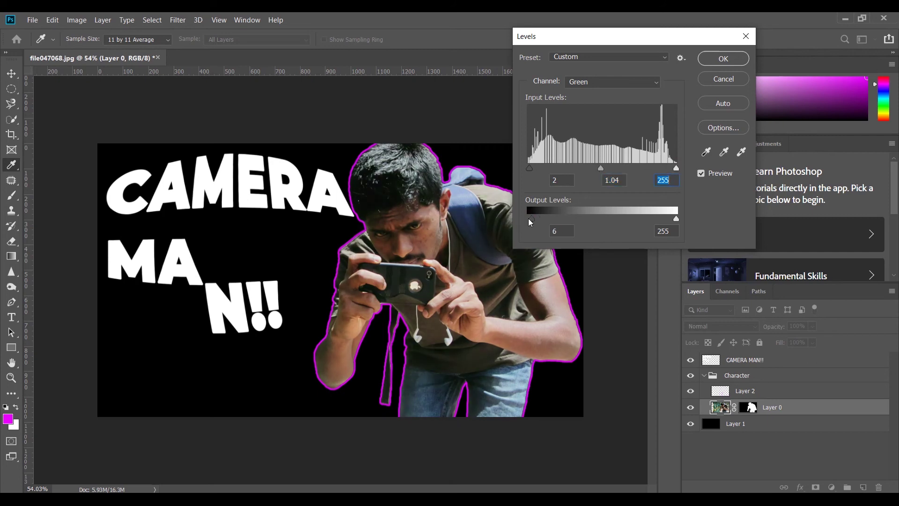
mouse_move(675, 220)
left_mouse_down()
mouse_move(646, 213)
mouse_move(667, 213)
left_mouse_up()
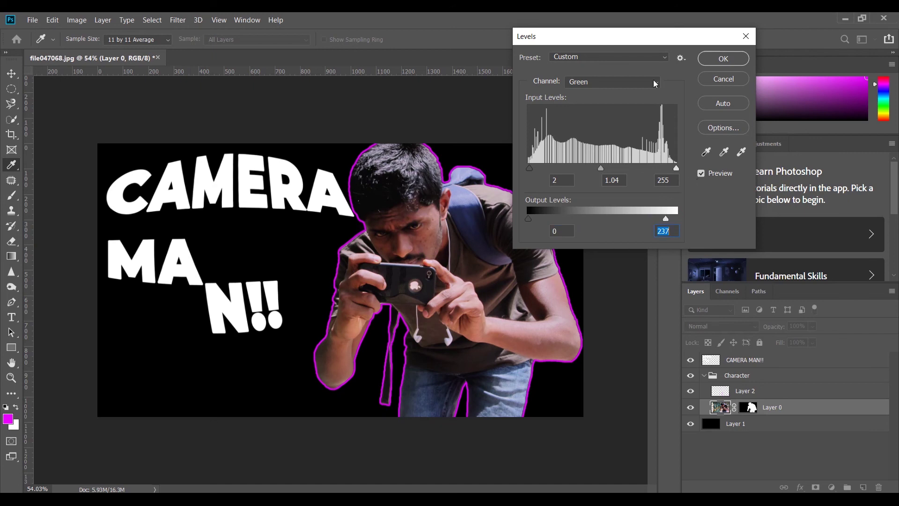
left_click(724, 59)
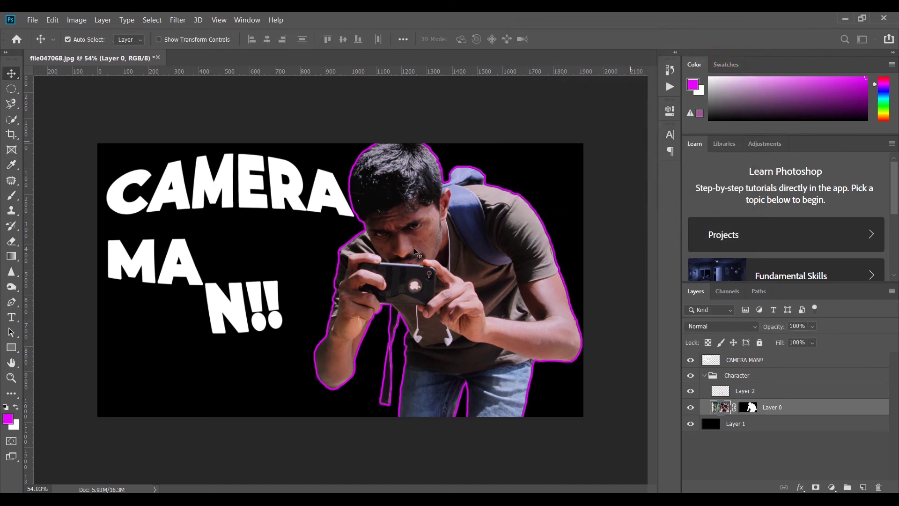
Apply a Brightness/Contrast adjustment to Layer 0 with brightness 3 and contrast 16.
left_click(75, 20)
mouse_move(81, 47)
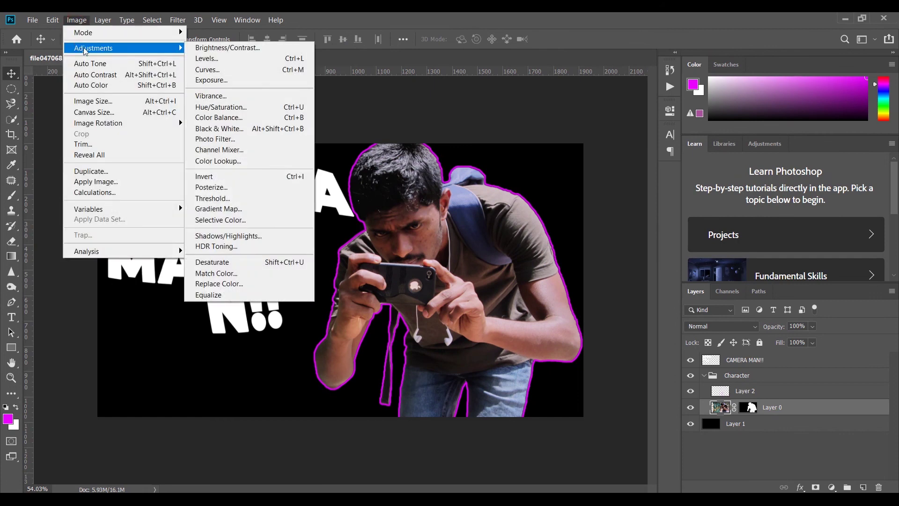
left_click(224, 48)
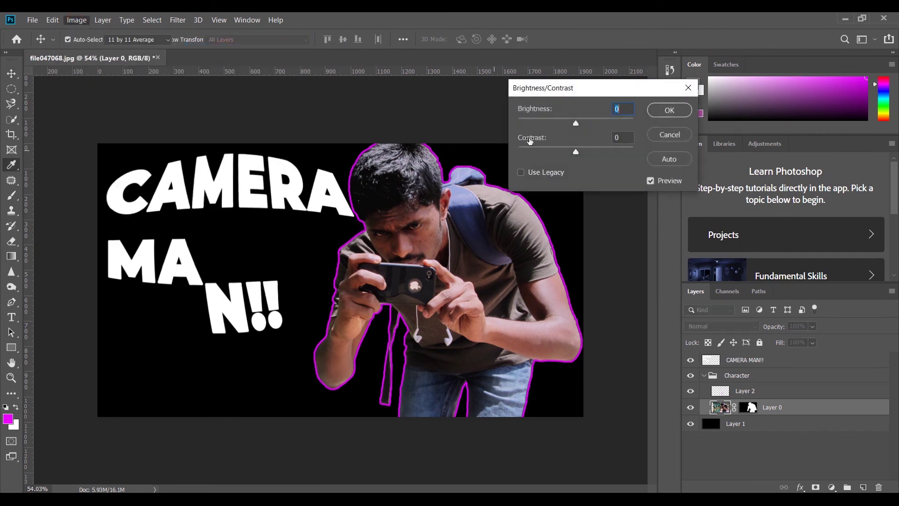
left_click_drag(576, 151, 585, 149)
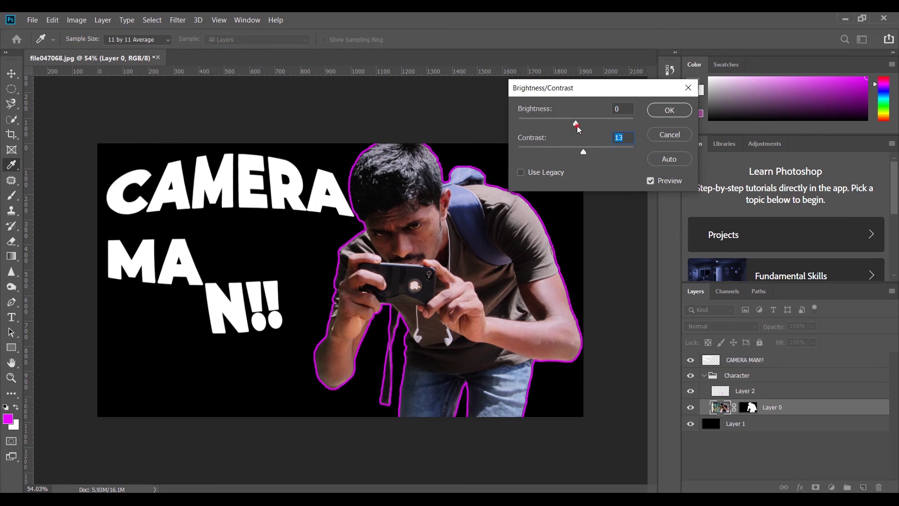
left_click_drag(576, 125, 577, 125)
left_click(584, 153)
left_click(667, 111)
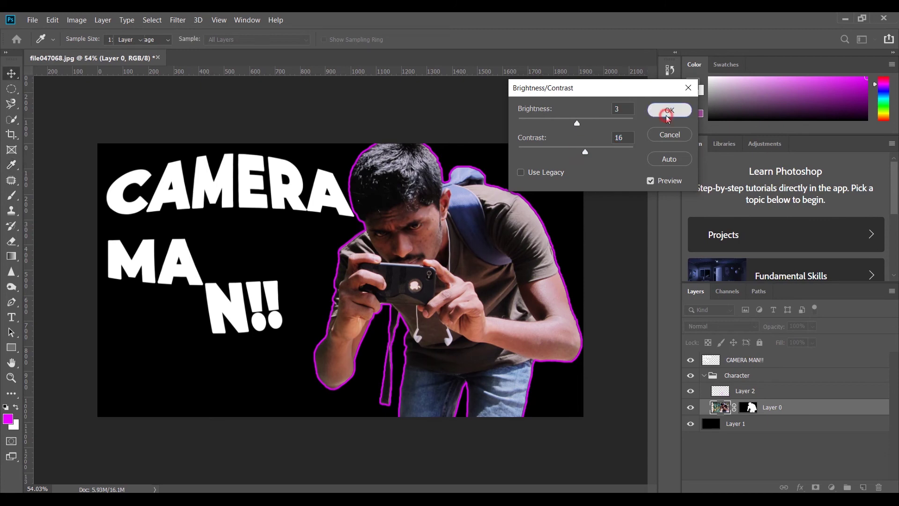
scroll(339, 281, "down", 3)
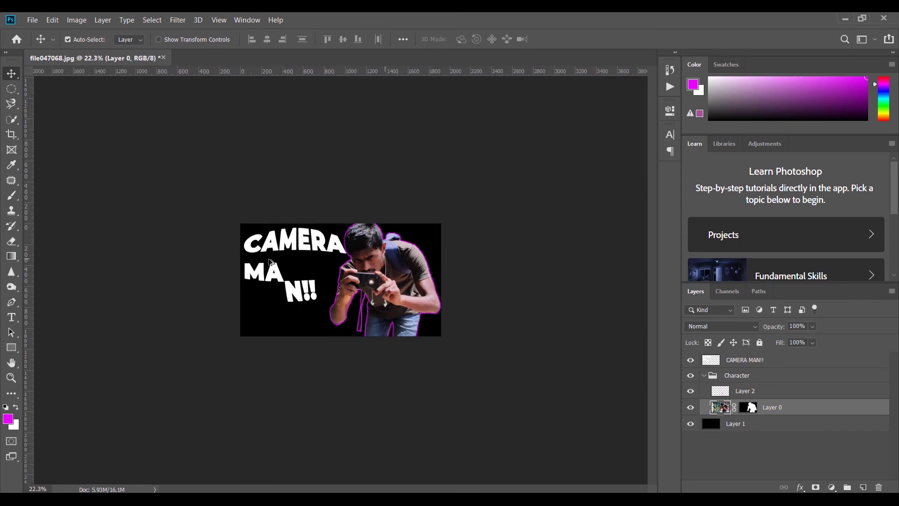
scroll(351, 276, "down", 1)
scroll(361, 266, "up", 4)
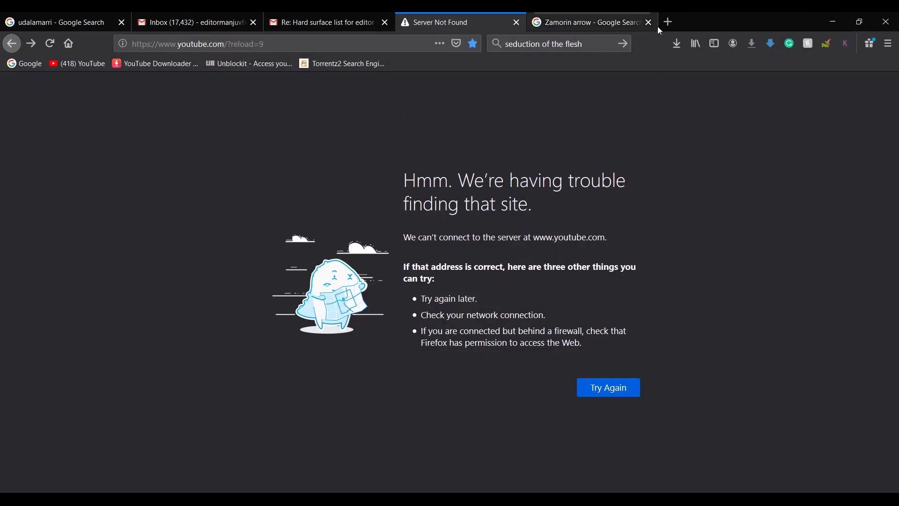
Switch to Firefox, search Google Images for "cracy bagroung" and look through the results for a suitable background.
left_click(658, 26)
triple_click(186, 96)
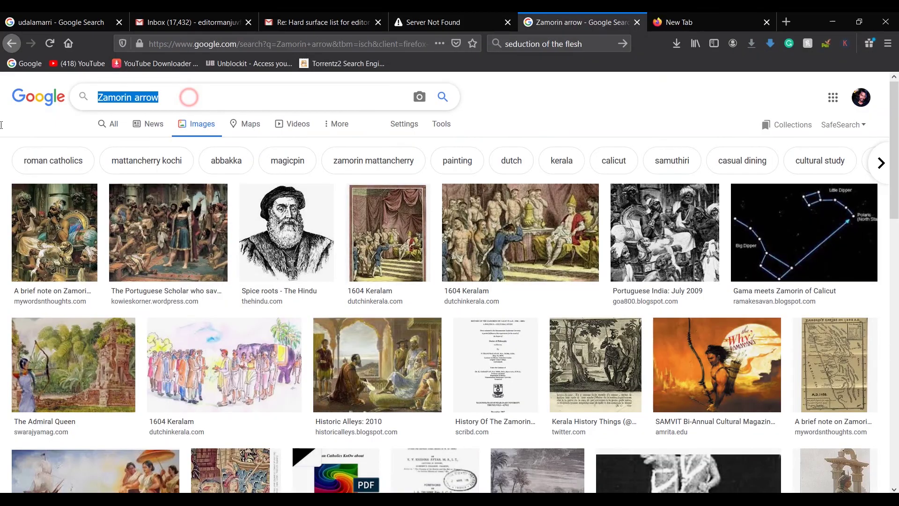
type("crac")
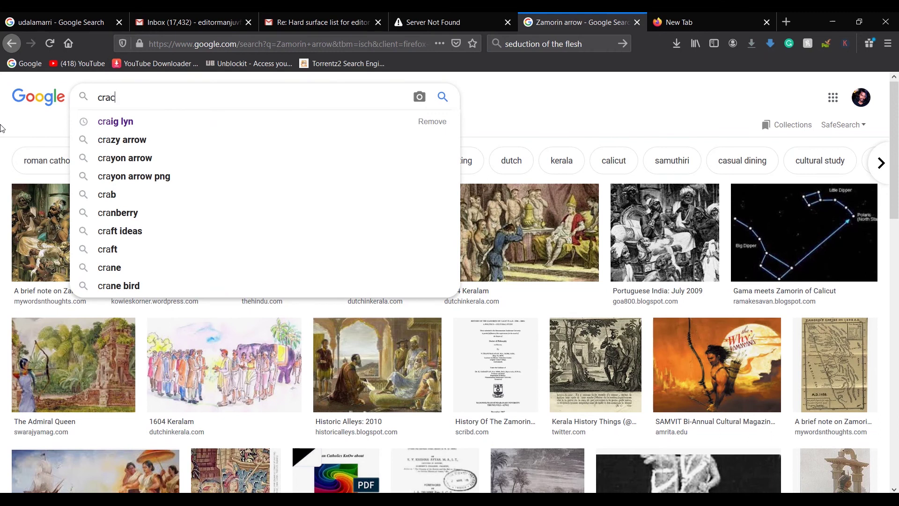
type("y bagrou")
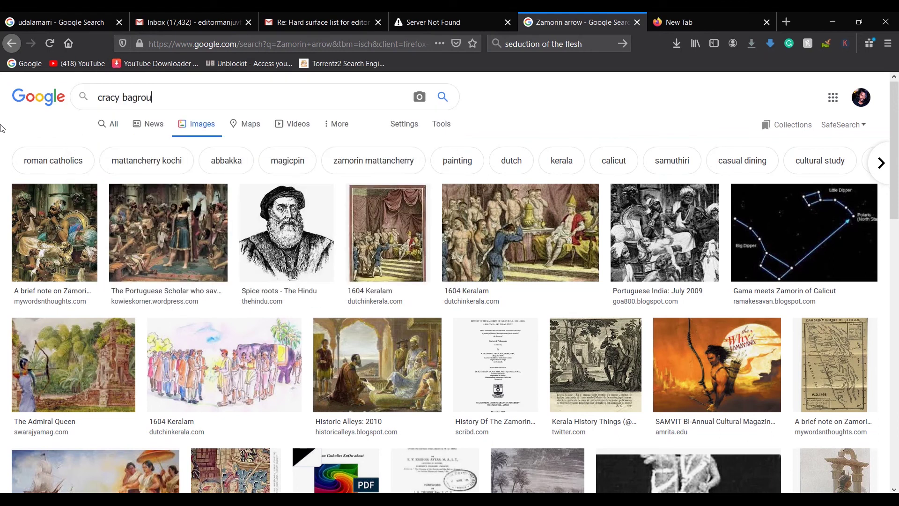
type("ng")
key("Return")
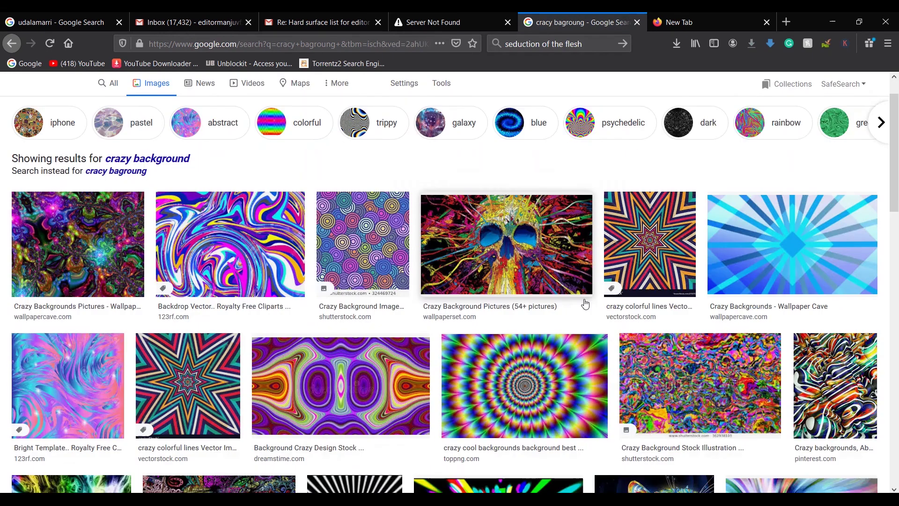
scroll(584, 309, "down", 6)
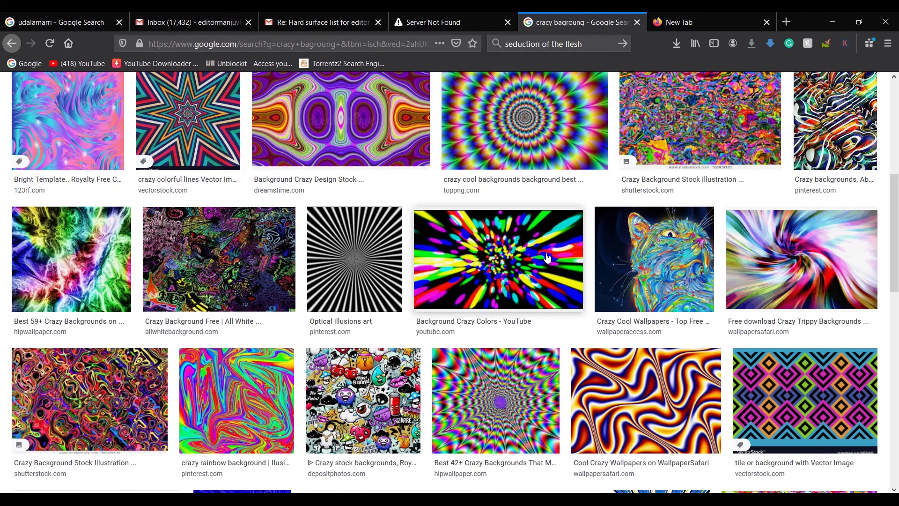
scroll(554, 239, "down", 4)
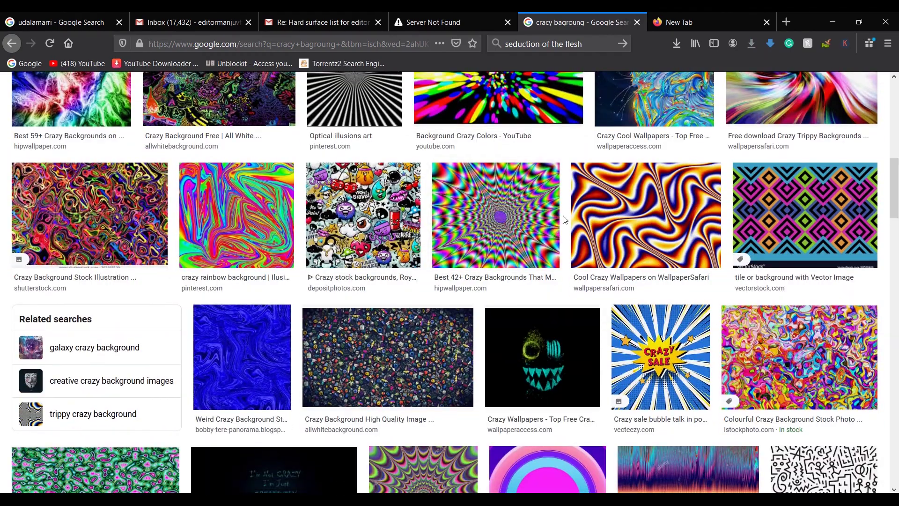
scroll(565, 219, "down", 3)
scroll(565, 218, "down", 3)
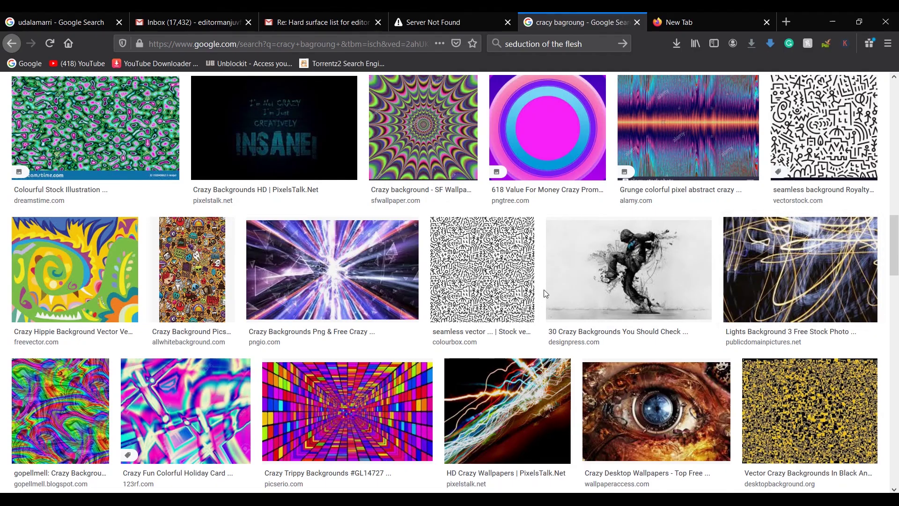
scroll(544, 290, "up", 10)
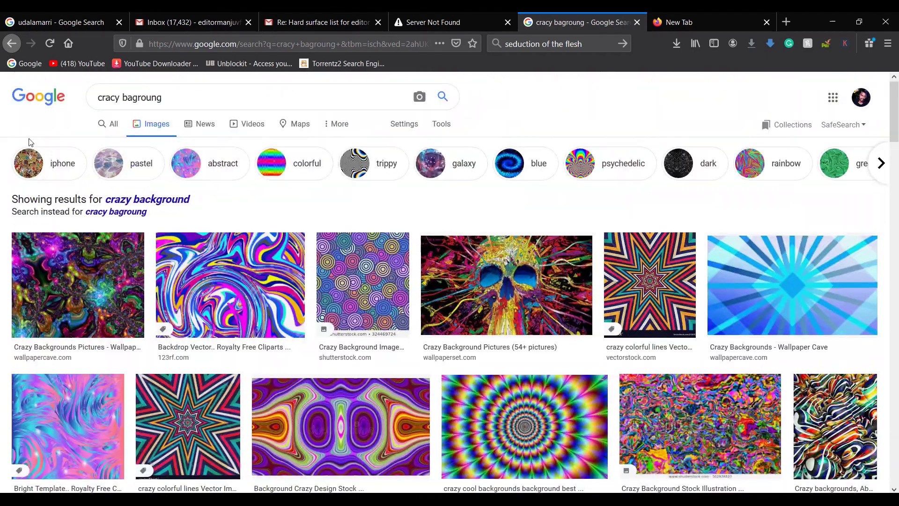
Switch to the corrected "crazy background" query and change it to an image search for "photography background".
left_click(177, 201)
double_click(120, 97)
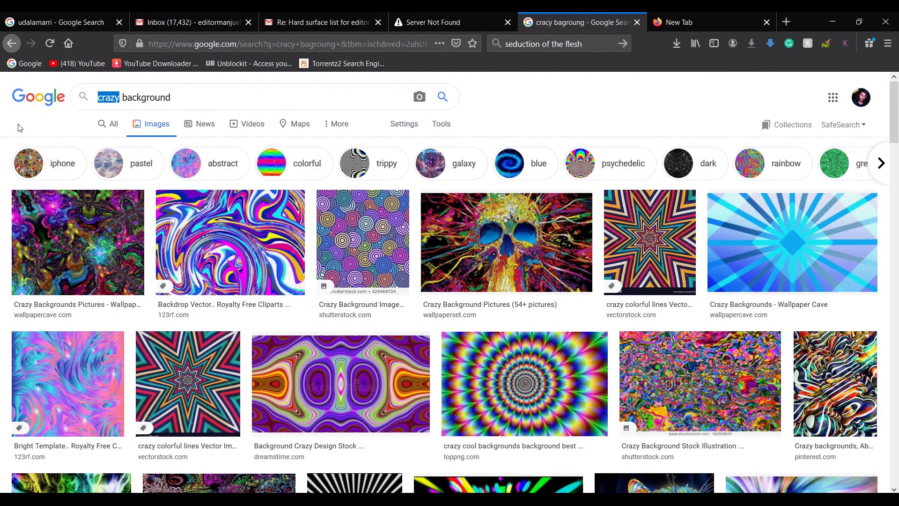
type("photograp")
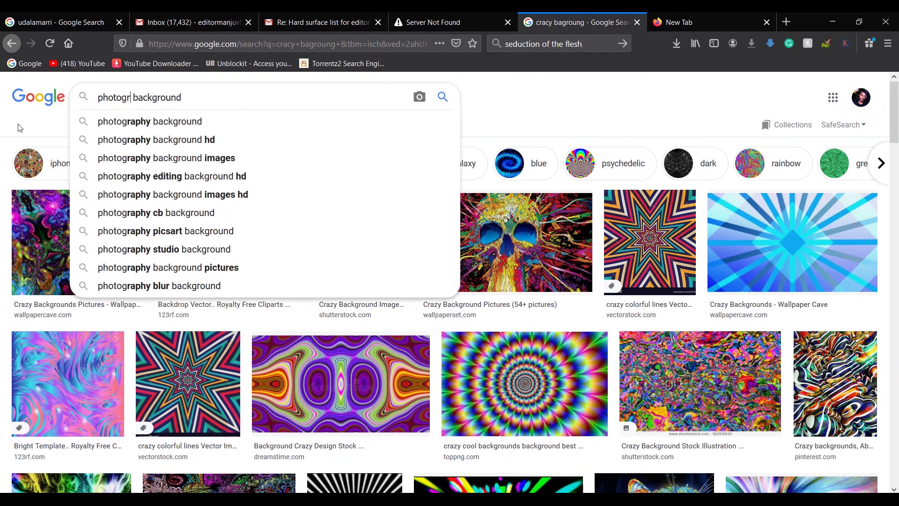
type("hy")
key("Return")
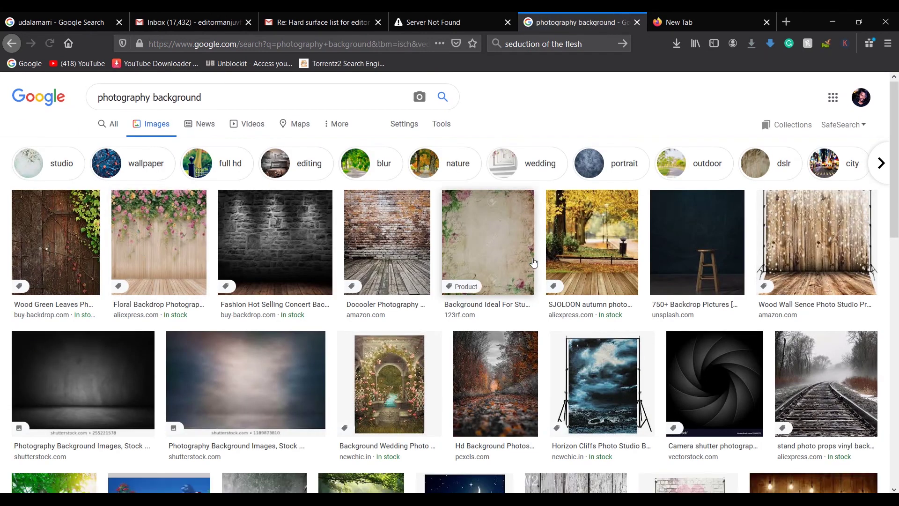
Browse the photography background results and open the preview of the black camera shutter aperture image from VectorStock.
scroll(581, 241, "down", 4)
scroll(562, 272, "down", 4)
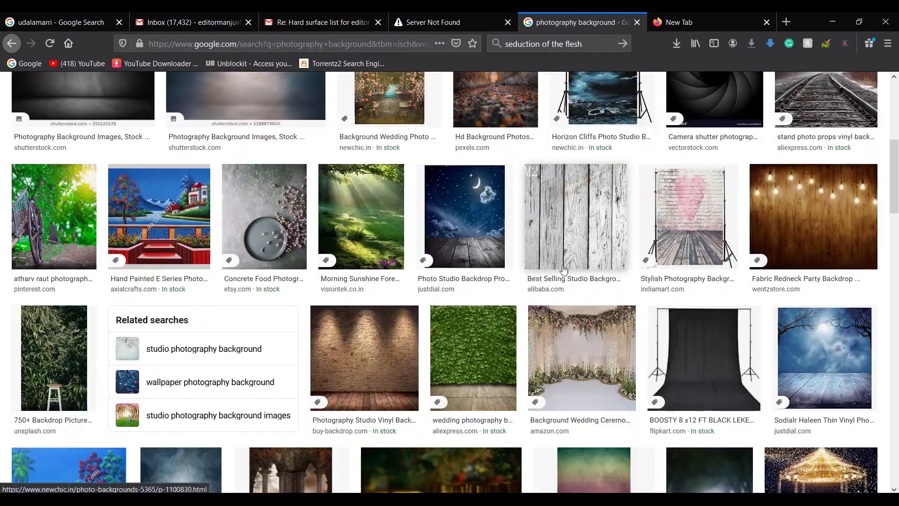
scroll(552, 288, "up", 4)
left_click(744, 236)
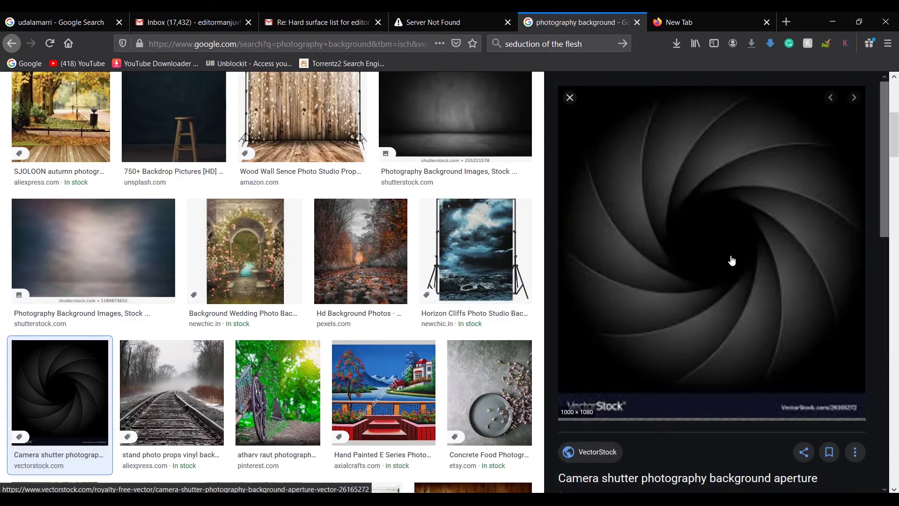
right_click(673, 193)
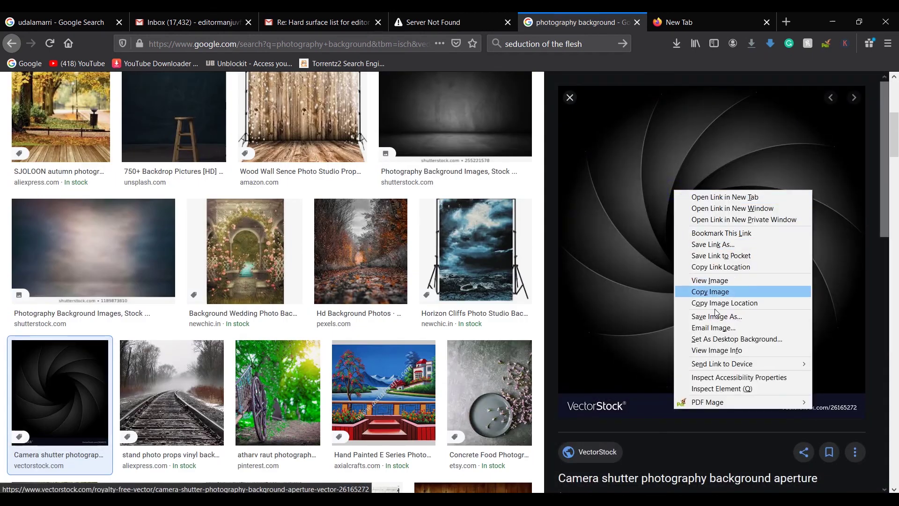
left_click(728, 266)
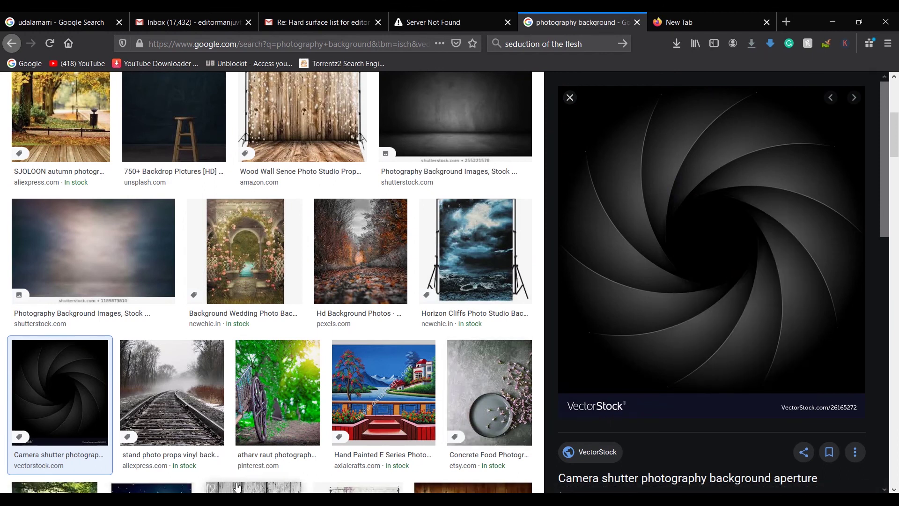
key("alt+Tab")
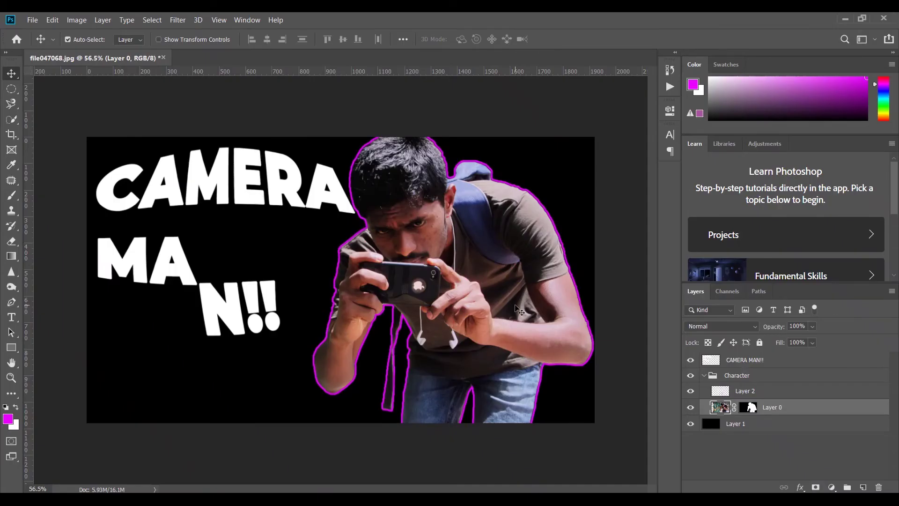
left_click(745, 443)
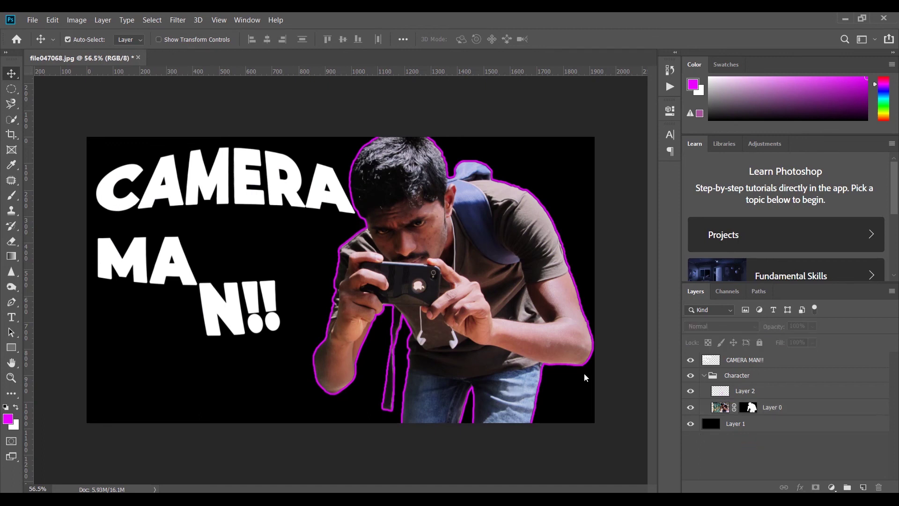
left_click(175, 117)
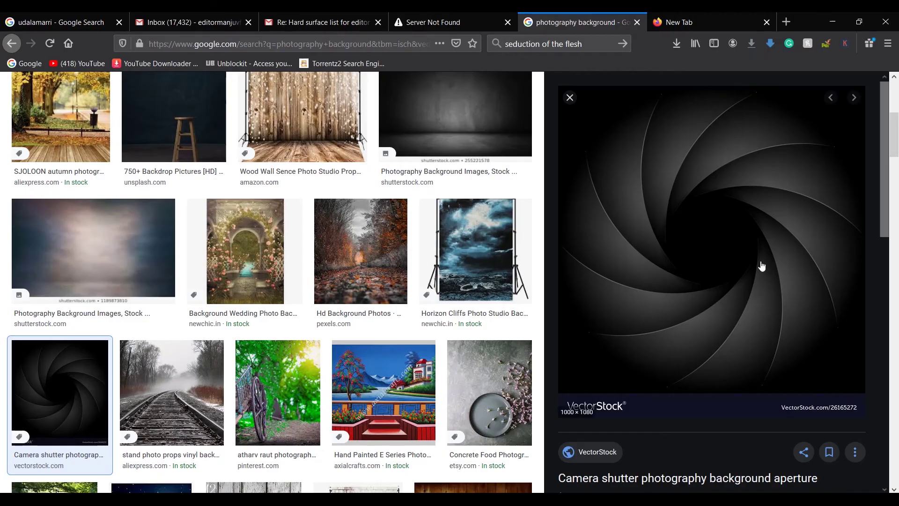
Save the camera shutter image to Downloads as camera-shutter-photography-background-aperture-vector-26165272.jpg.
right_click(760, 233)
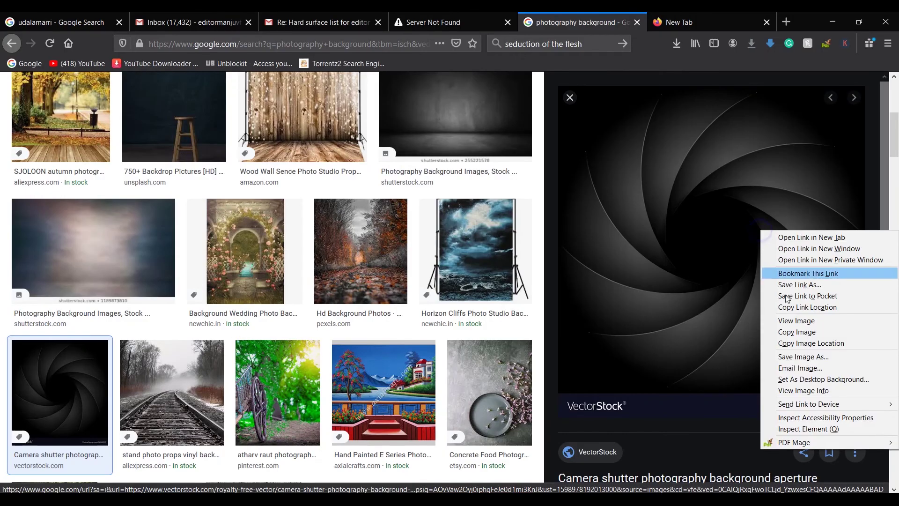
left_click(794, 360)
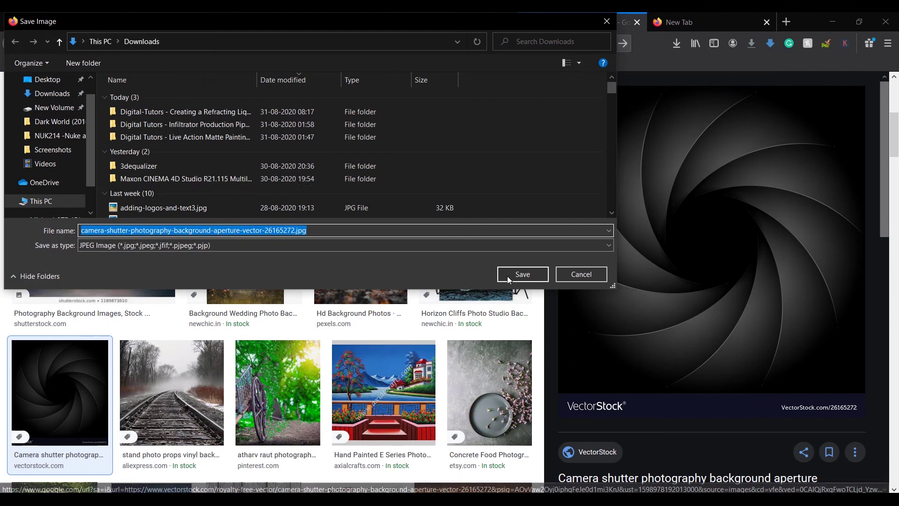
left_click(508, 278)
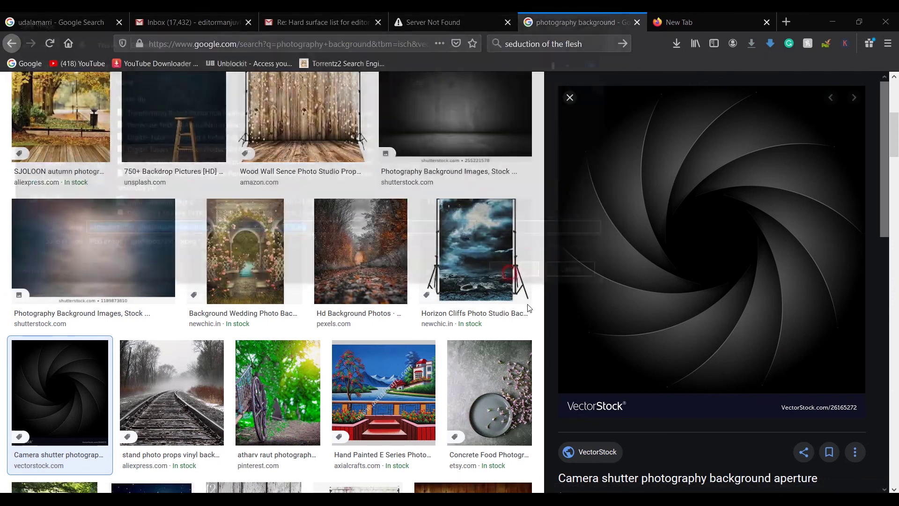
Place the downloaded camera shutter image into the Photoshop document and move its layer between the Character group and Layer 1.
left_click_drag(461, 75, 281, 178)
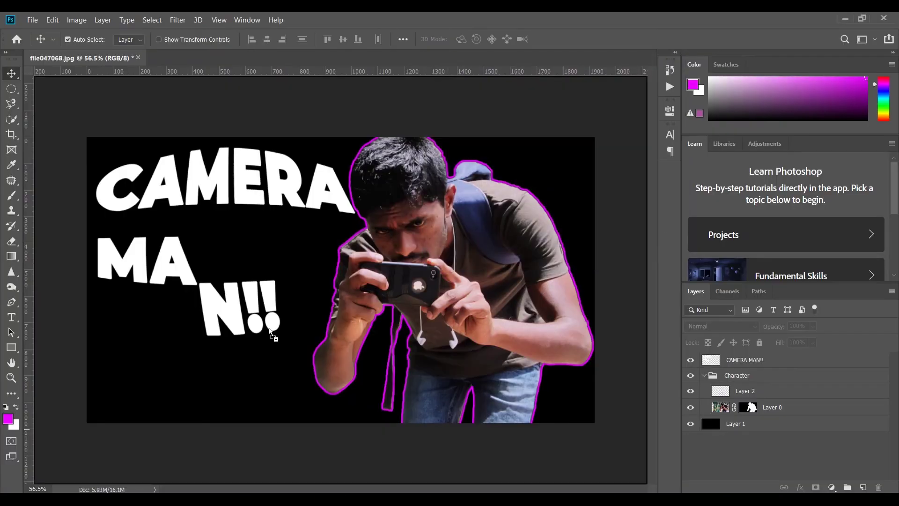
left_click_drag(270, 330, 282, 307)
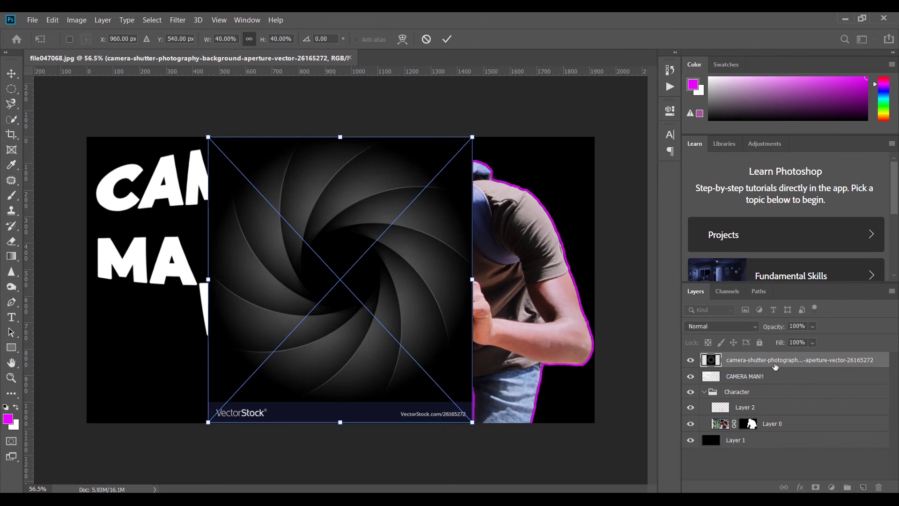
left_click_drag(775, 366, 747, 426)
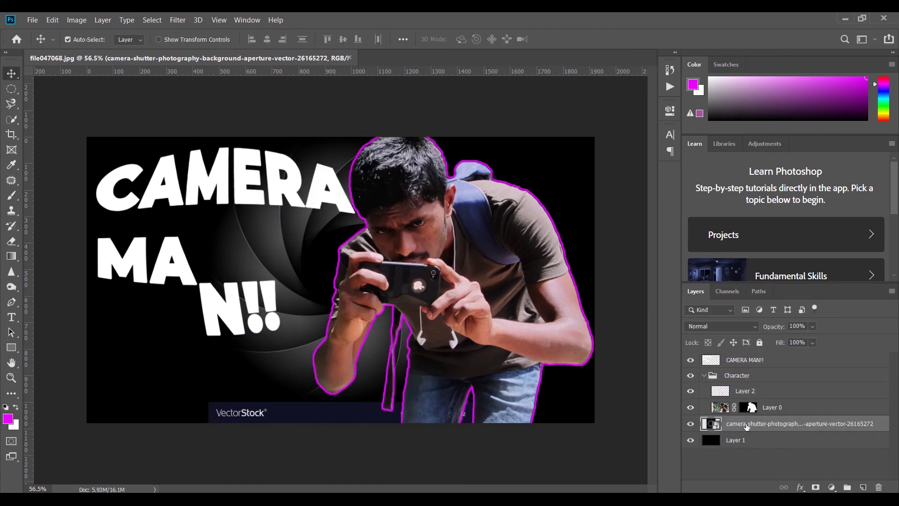
Scale the camera shutter image proportionally to about 81% and position it to fill the canvas behind the man and title.
key("ctrl+t")
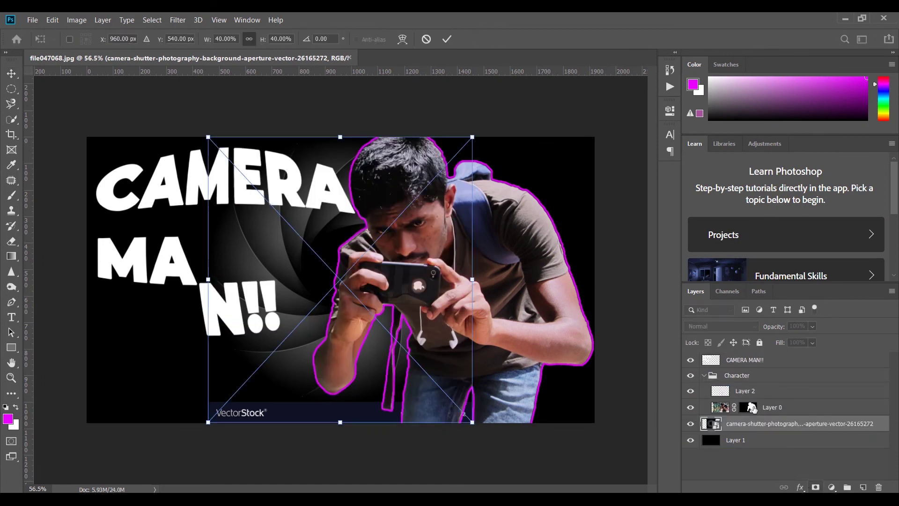
left_click(473, 135)
left_click_drag(516, 116, 743, 107)
left_click_drag(493, 190, 364, 260)
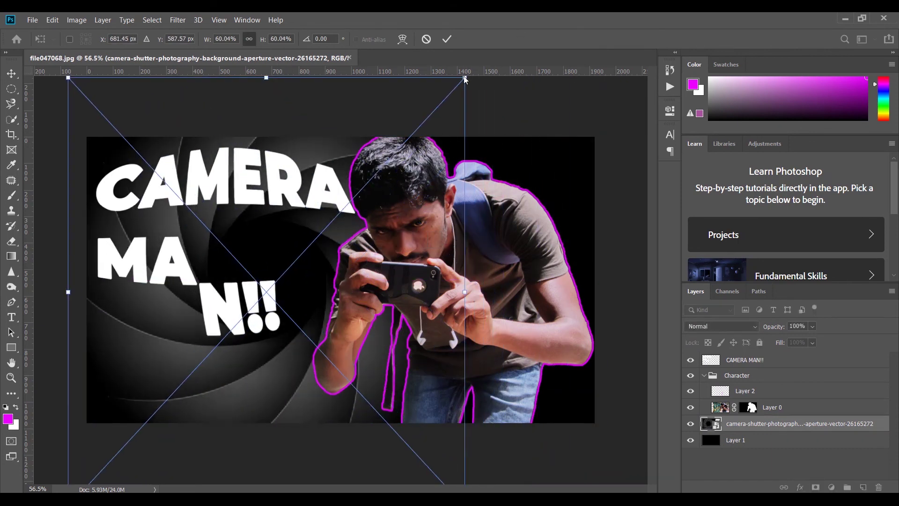
left_click_drag(465, 80, 535, 77)
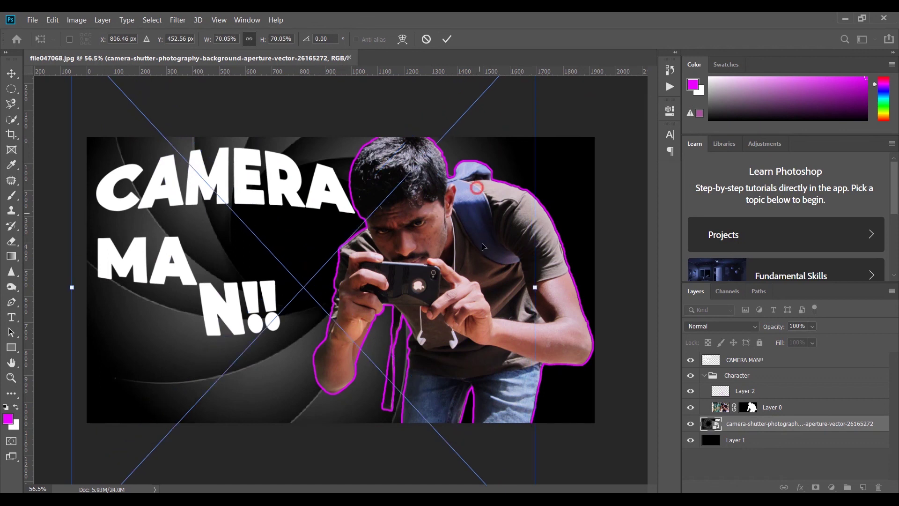
left_click_drag(484, 247, 475, 255)
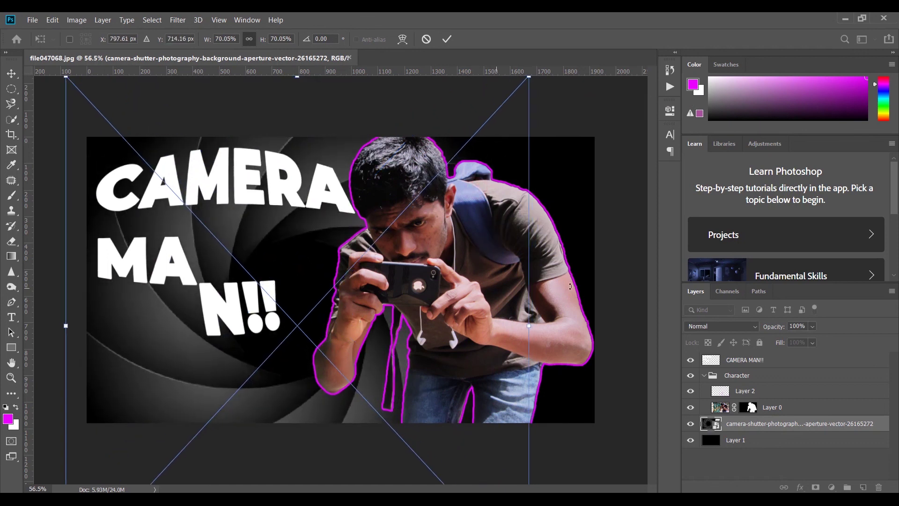
left_click_drag(531, 326, 605, 329)
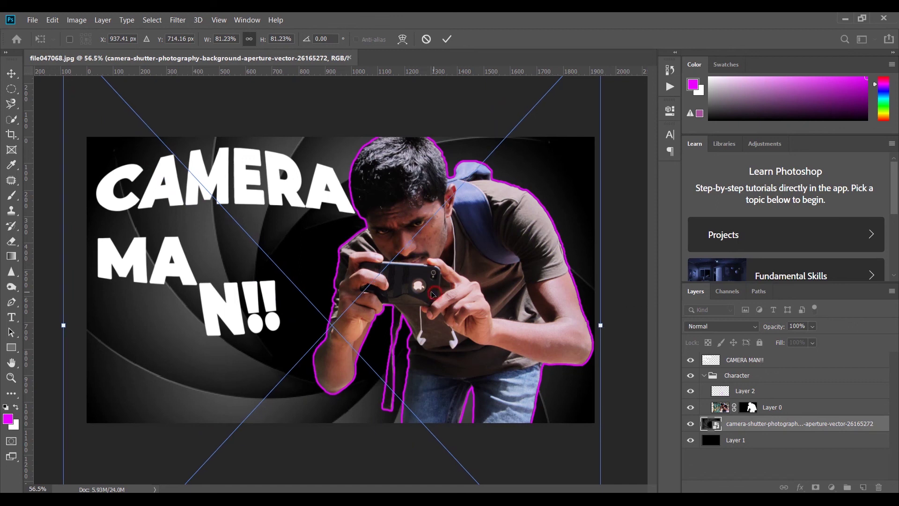
left_click_drag(427, 293, 449, 283)
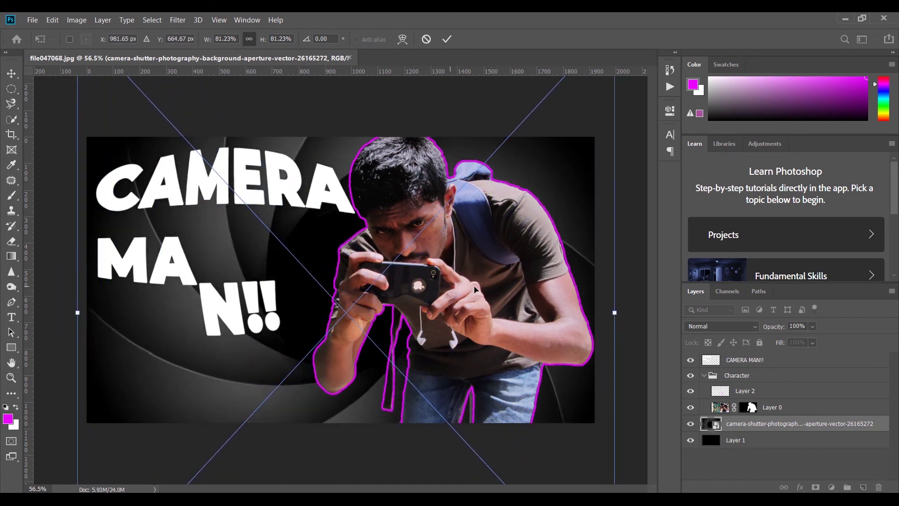
key("Return")
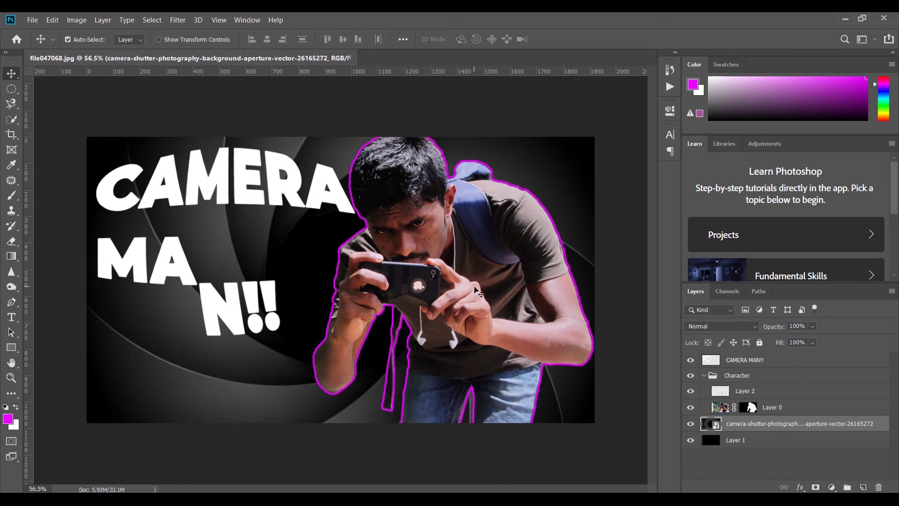
Apply a Brightness/Contrast adjustment with contrast 29 to the camera shutter layer.
left_click(76, 20)
left_click(120, 49)
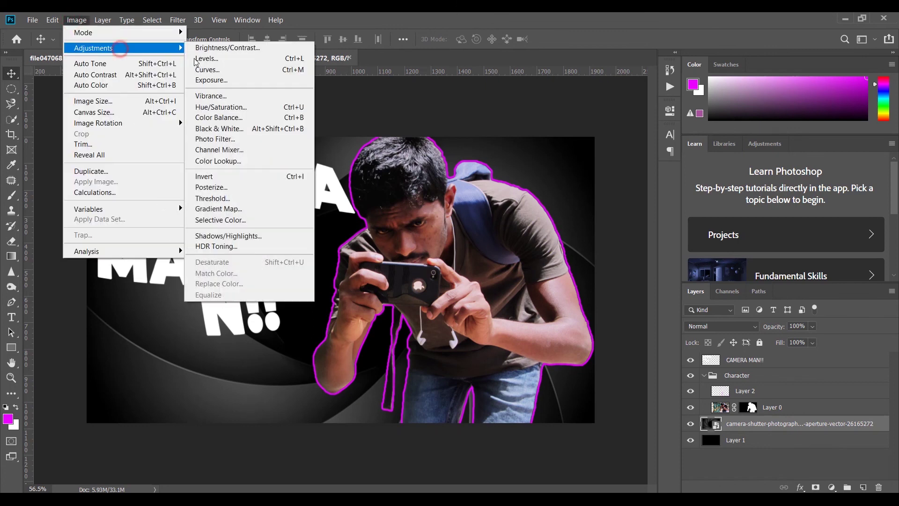
left_click(242, 49)
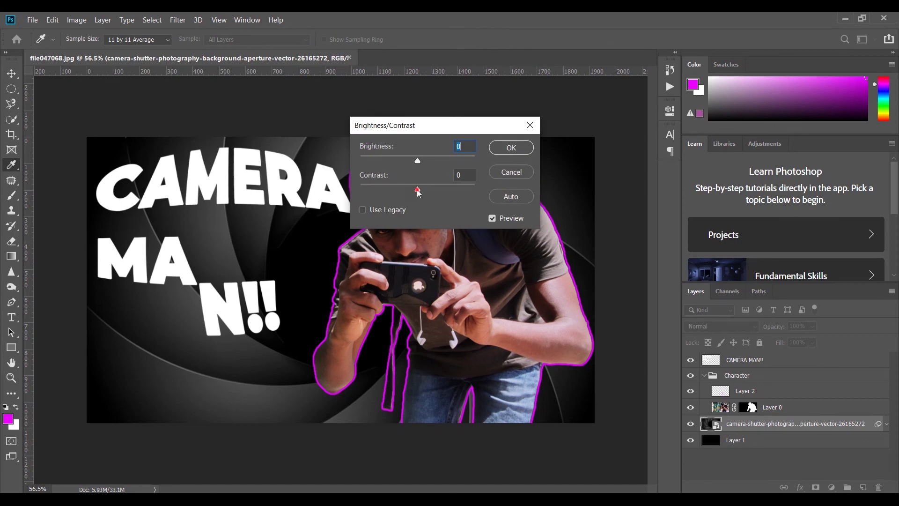
left_click_drag(414, 189, 435, 188)
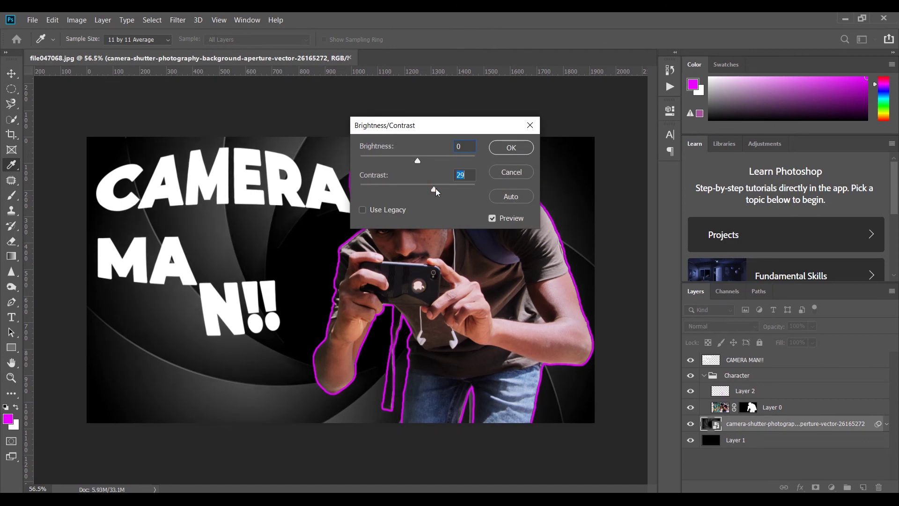
left_click(511, 147)
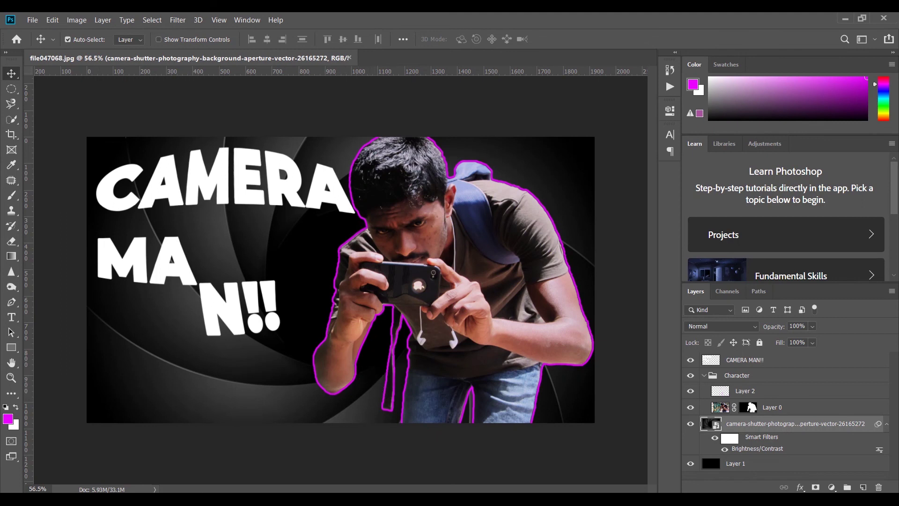
Switch to Firefox and save the foggy AliExpress railway track image from the photography background results to Downloads as a .webp file.
key("alt+Tab")
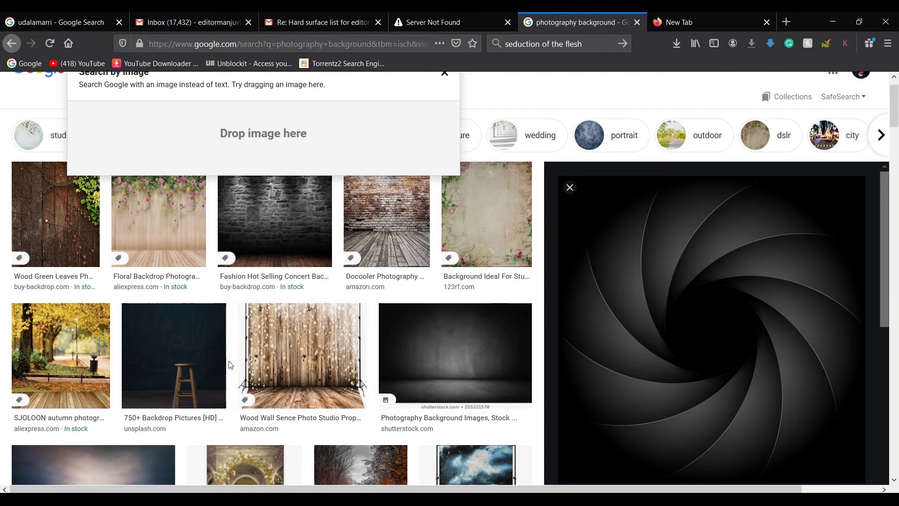
scroll(278, 327, "down", 5)
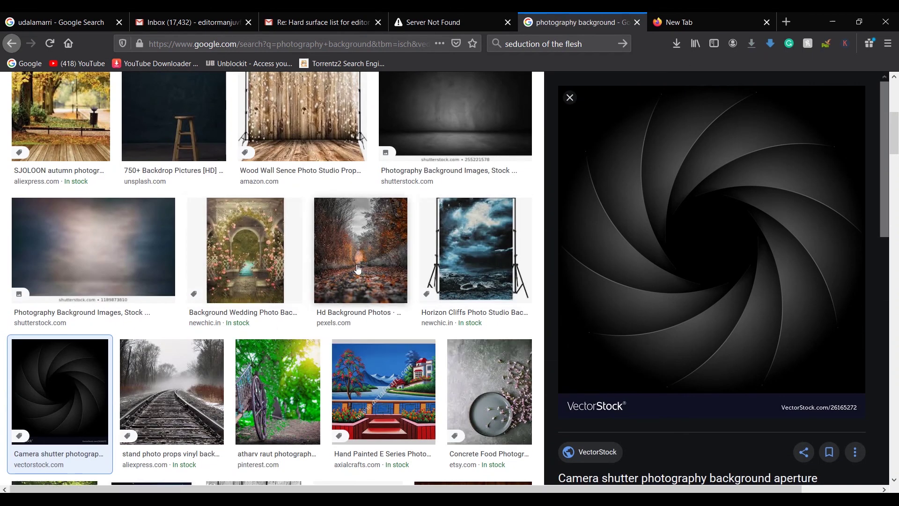
left_click(176, 389)
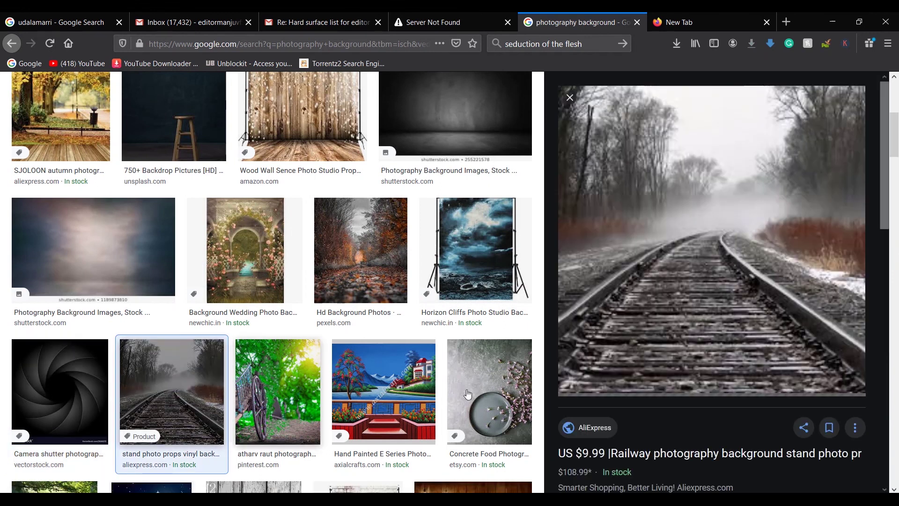
right_click(728, 225)
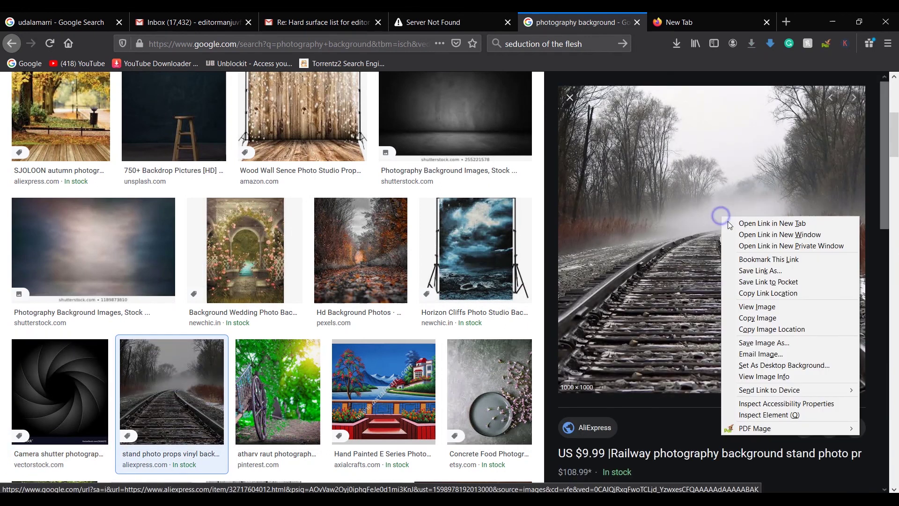
left_click(764, 342)
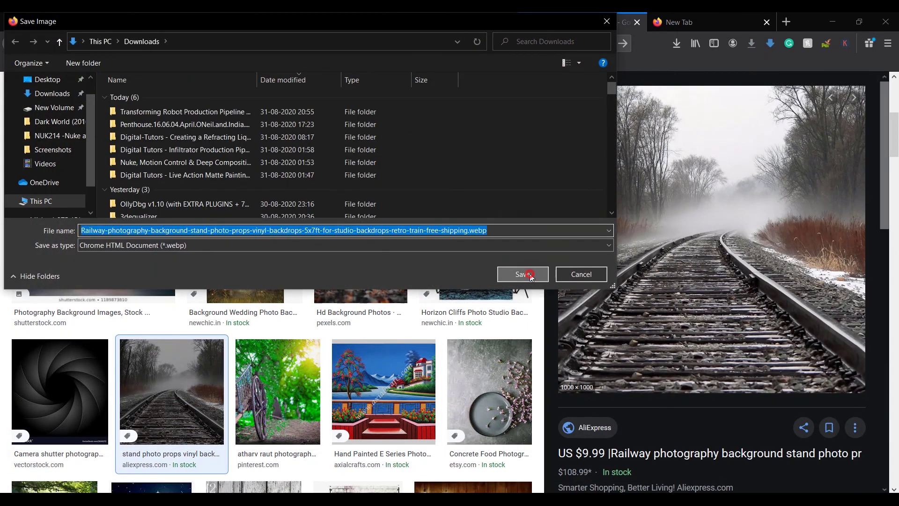
left_click(524, 275)
left_click(677, 44)
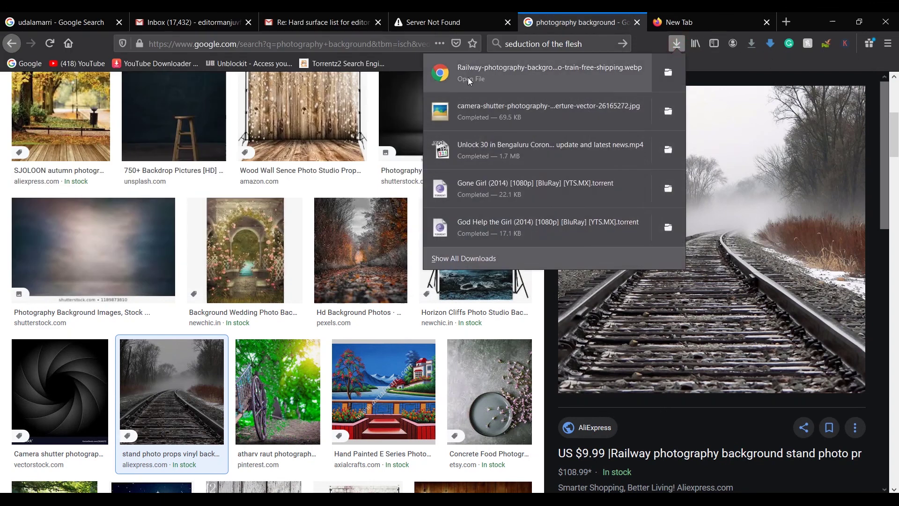
Open the related Depositphotos spring railway image and save it to Downloads as depositphotos_197048936-stock-photo-railway-background-spring-landscape.jpg.
scroll(735, 308, "down", 5)
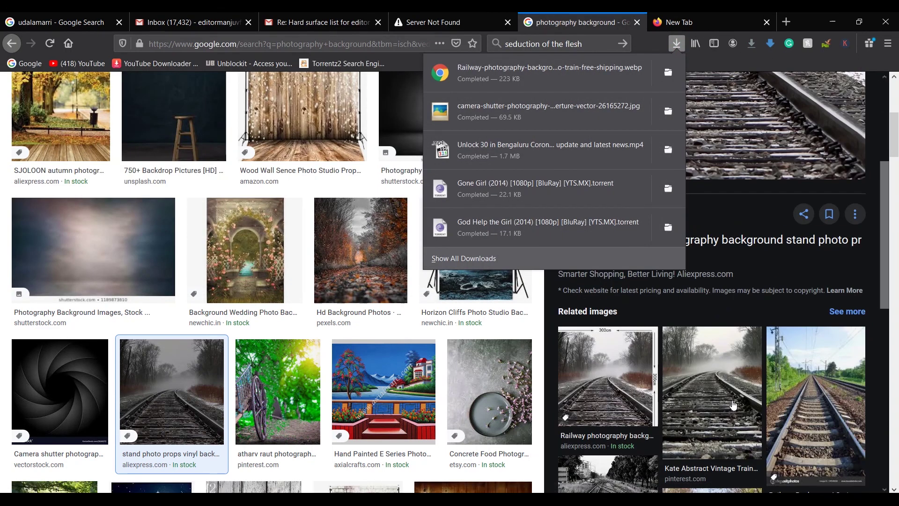
left_click(786, 390)
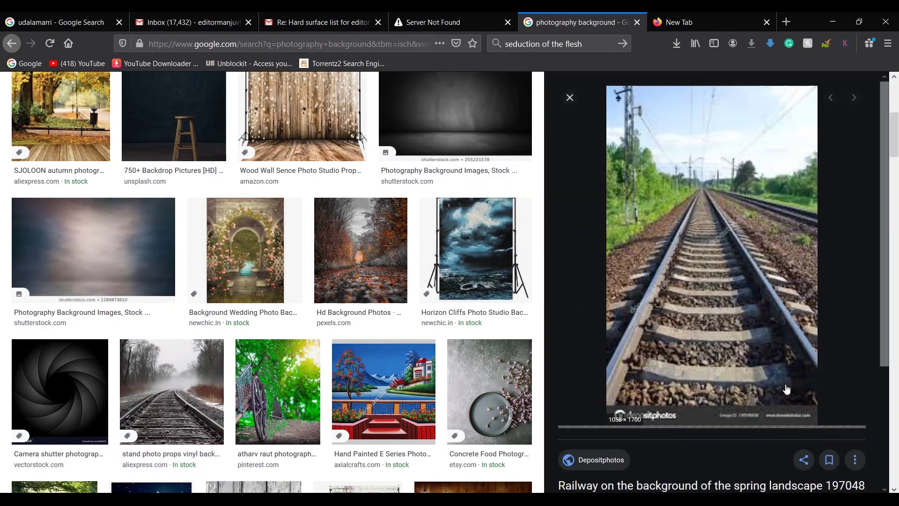
right_click(686, 203)
left_click(729, 330)
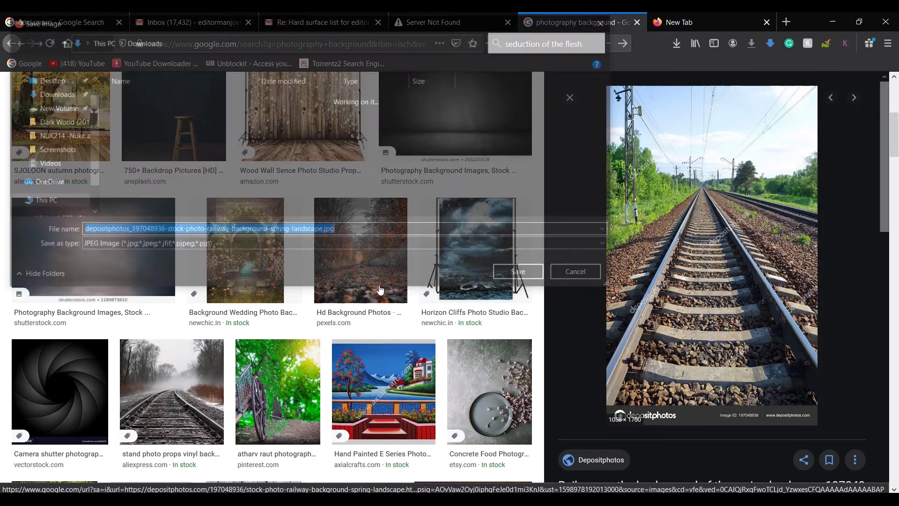
left_click(515, 277)
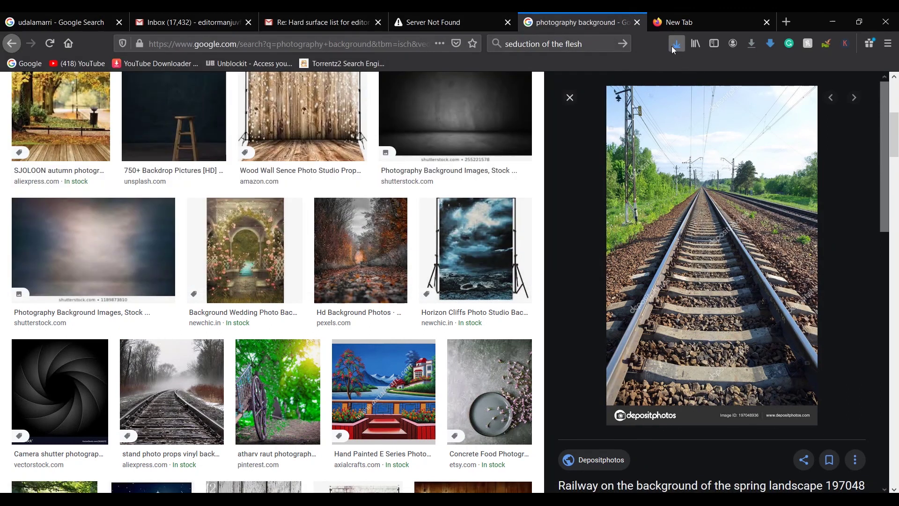
Place the downloaded Depositphotos railway image into the Photoshop document above the camera shutter layer.
left_click(677, 43)
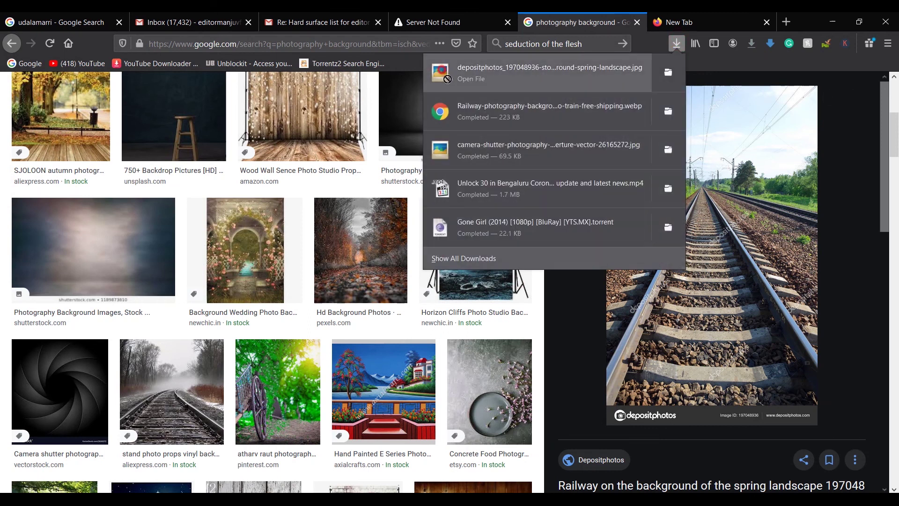
left_click_drag(551, 73, 281, 489)
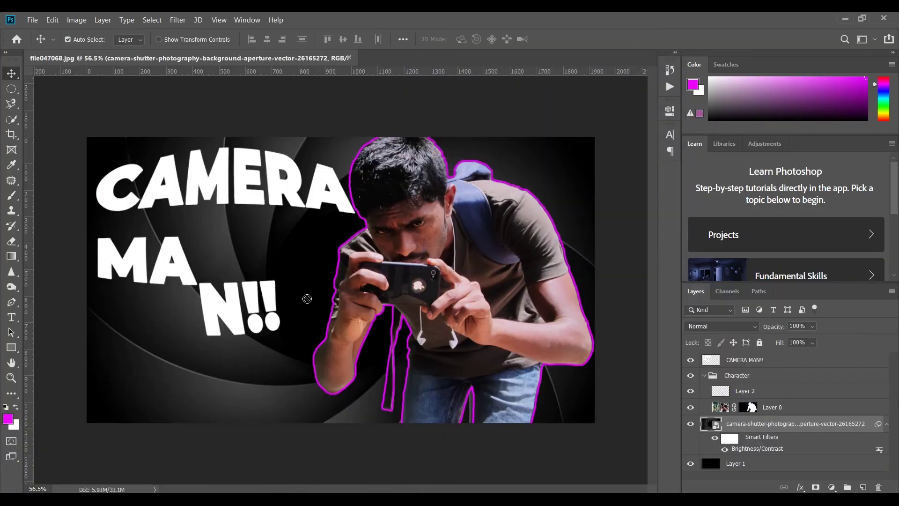
left_click_drag(309, 313, 328, 307)
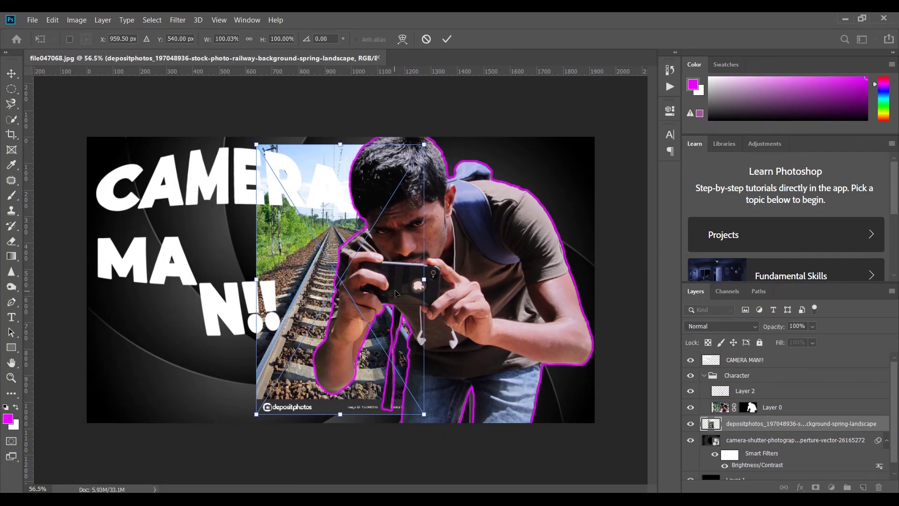
Scale the railway image to about 189% and position it behind the title, aligned with the canvas's left edge.
left_click_drag(425, 142, 508, 112)
left_click_drag(415, 178, 254, 260)
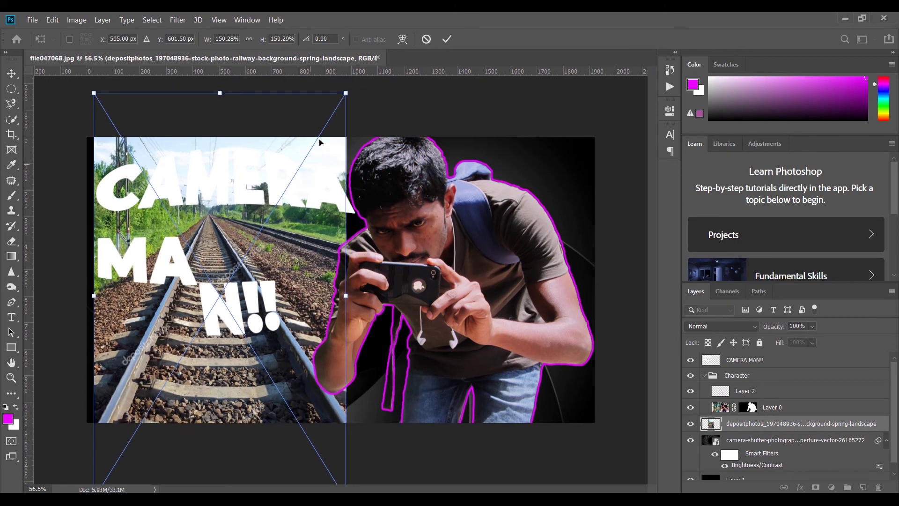
left_click_drag(345, 92, 502, 90)
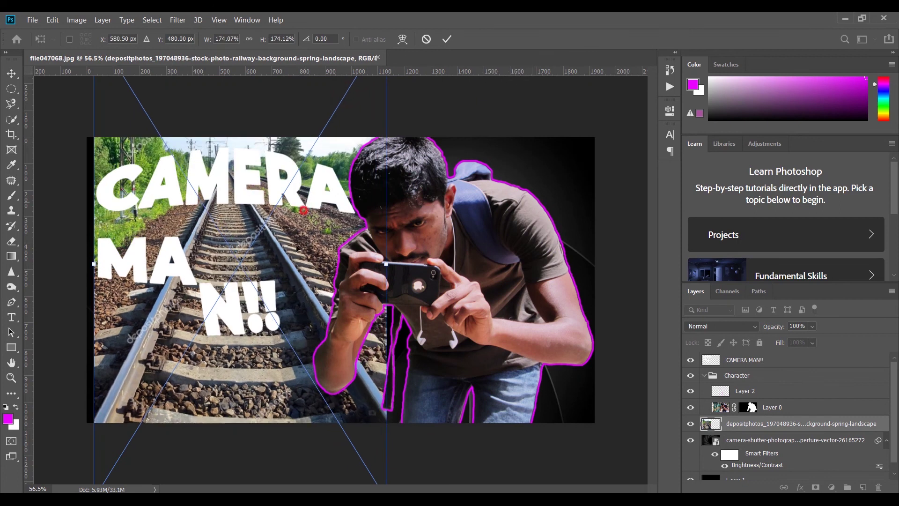
left_click_drag(301, 154, 285, 241)
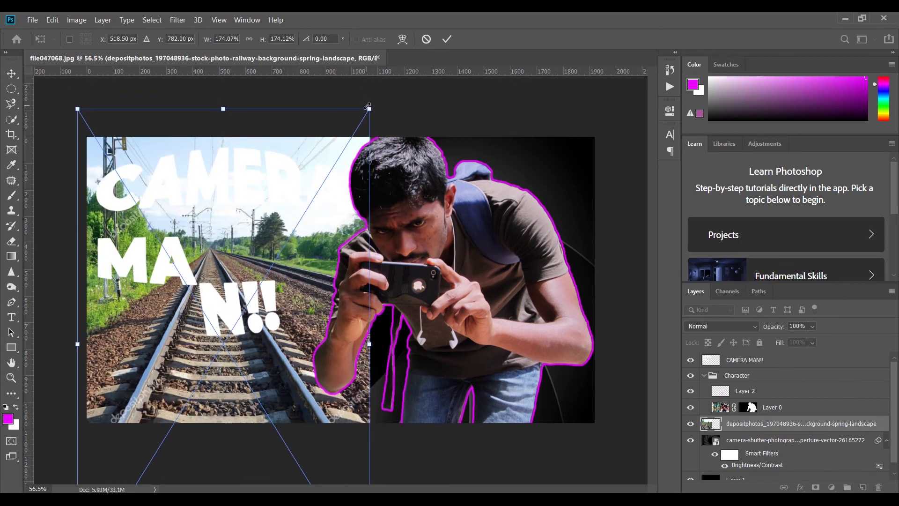
left_click_drag(368, 107, 394, 68)
left_click_drag(286, 200, 296, 241)
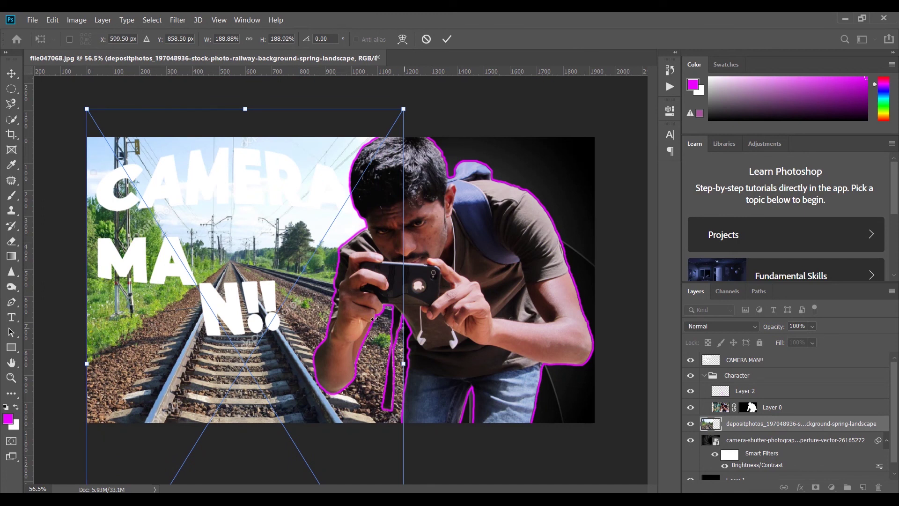
key("Return")
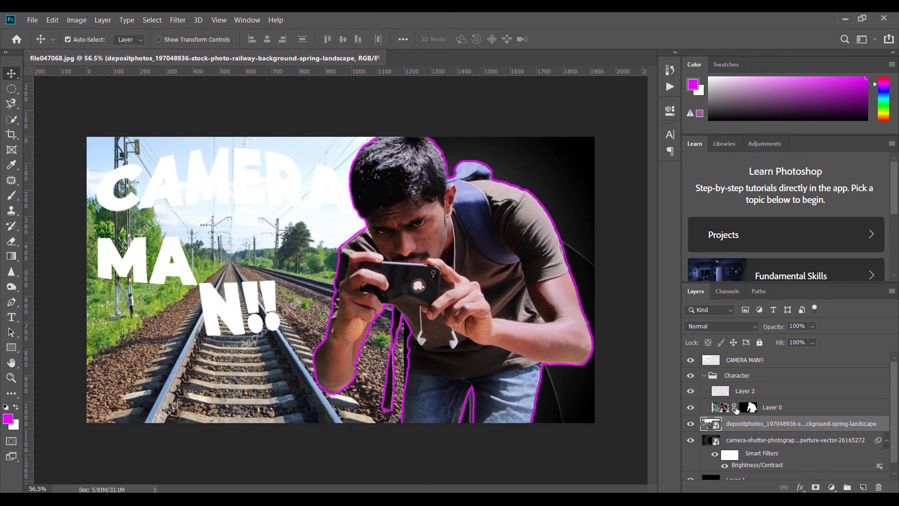
Preview several blend modes on the railway layer and set it to Multiply.
left_click(792, 425)
left_click(706, 325)
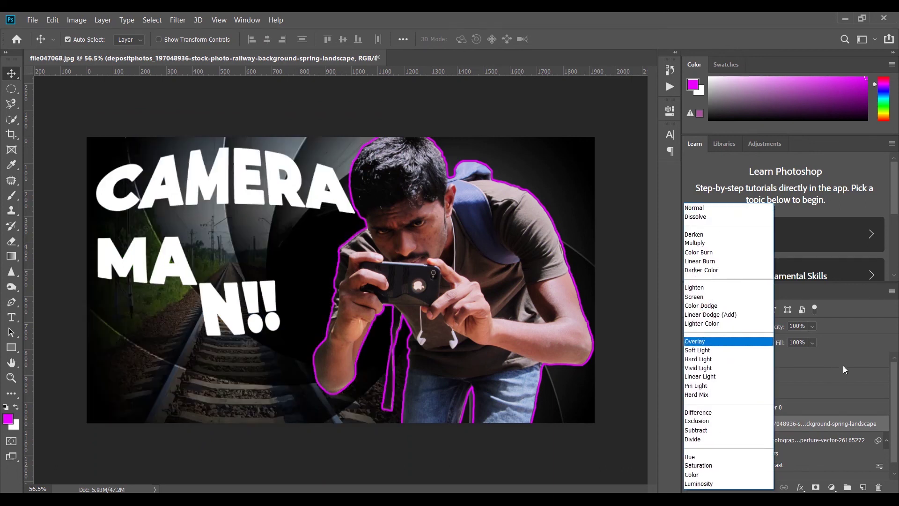
left_click(843, 365)
left_click(750, 428)
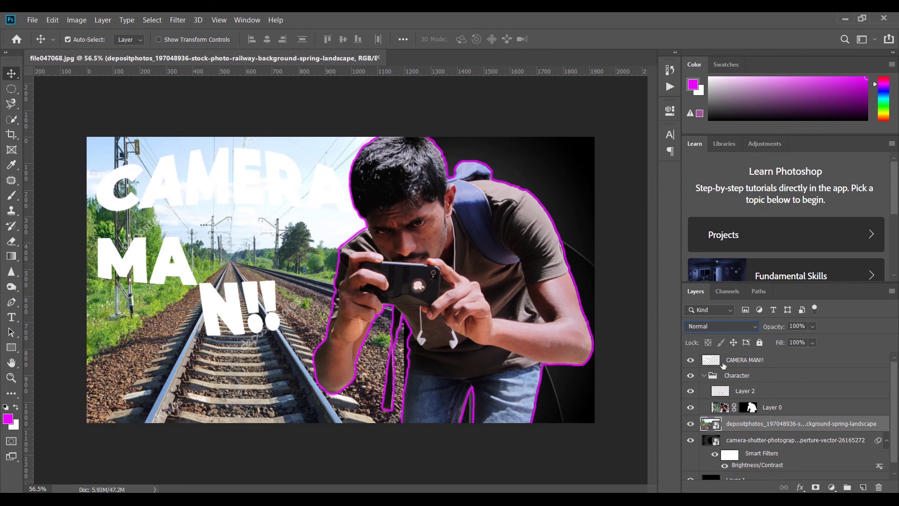
left_click(721, 326)
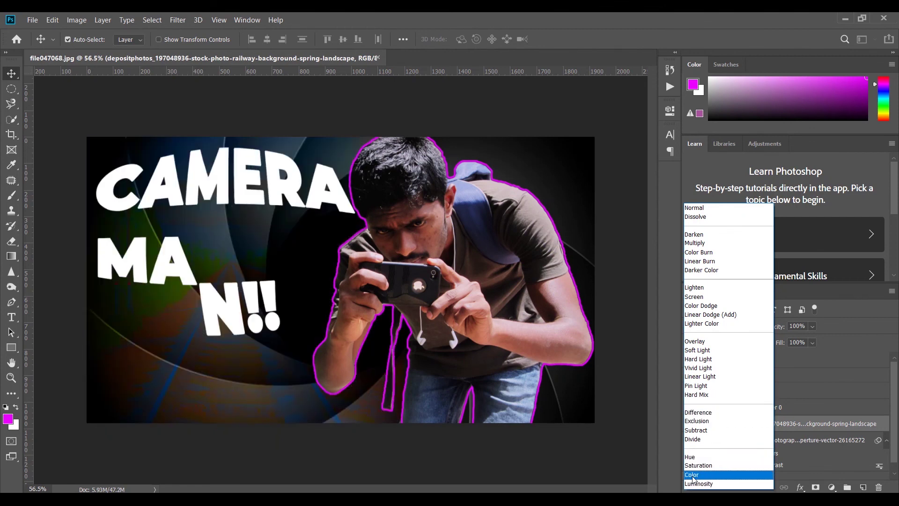
left_click(703, 244)
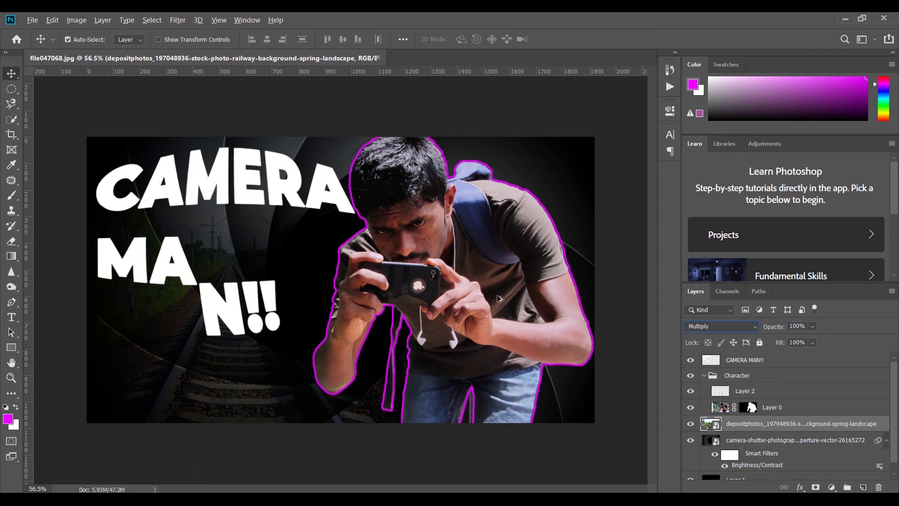
Select Layer 0 and examine the whole thumbnail composition at small and large sizes.
left_click(746, 406)
scroll(403, 289, "down", 4)
scroll(402, 289, "down", 4)
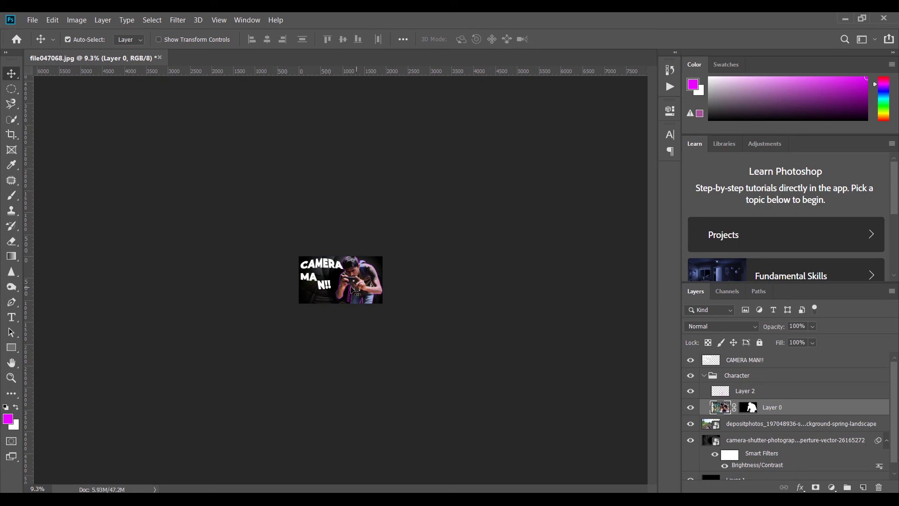
scroll(327, 271, "up", 8)
scroll(327, 272, "up", 10)
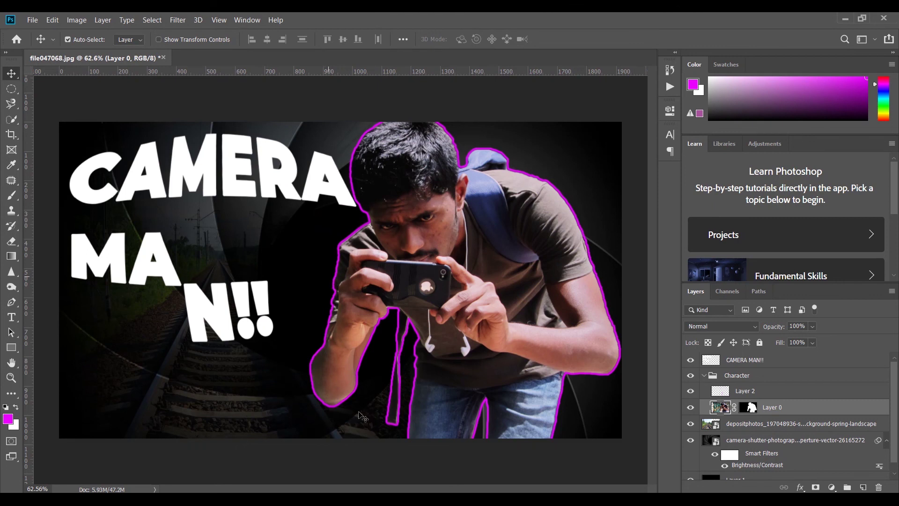
scroll(333, 281, "down", 2)
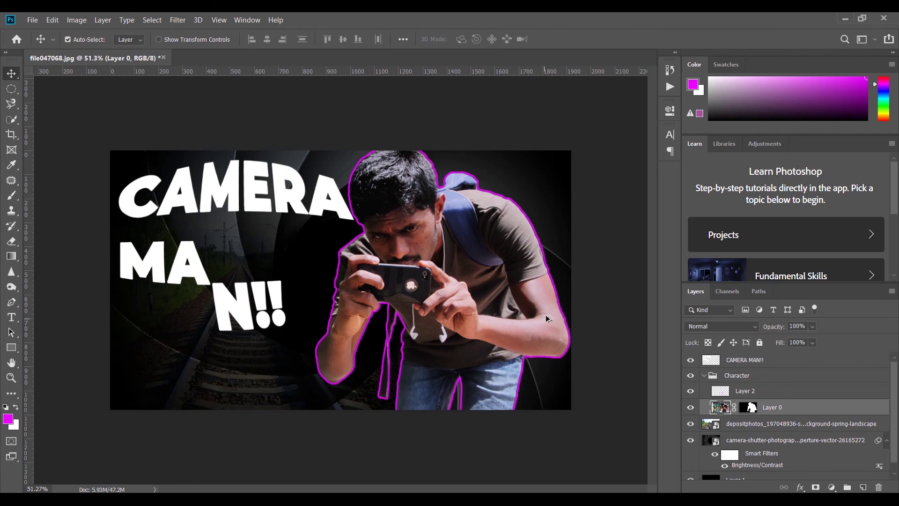
scroll(552, 315, "down", 3)
scroll(555, 314, "up", 3)
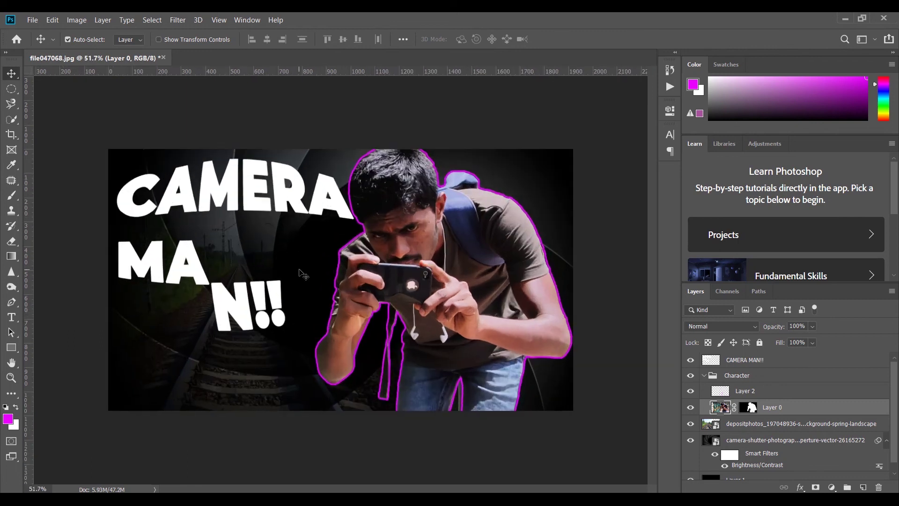
scroll(305, 271, "up", 1)
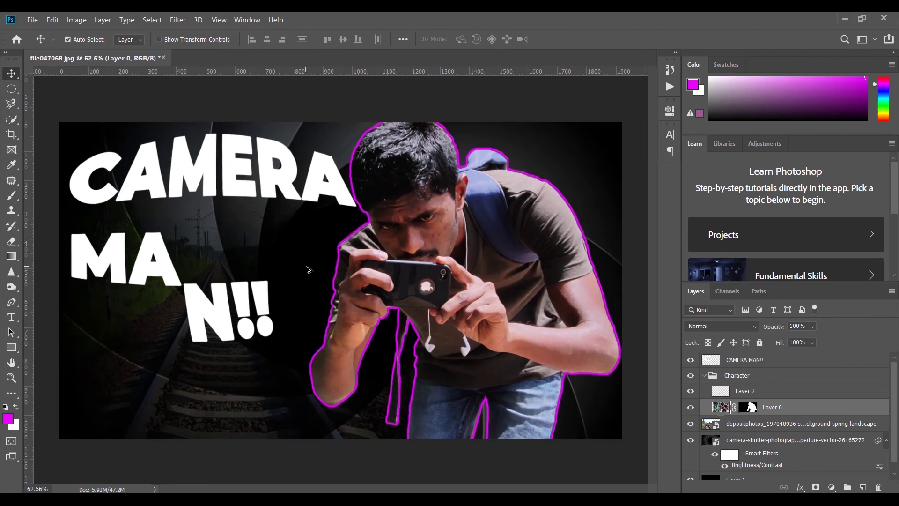